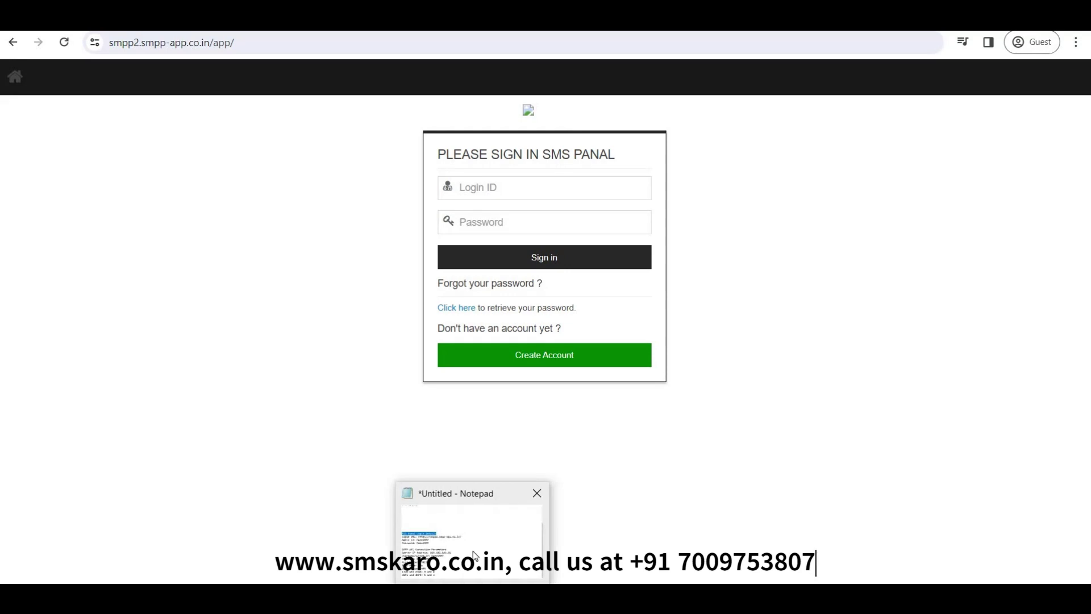
# Bring up the login-details note and highlight the MIS panel login URL, admin id and password.
pyautogui.click(471, 543)
pyautogui.click(12, 237)
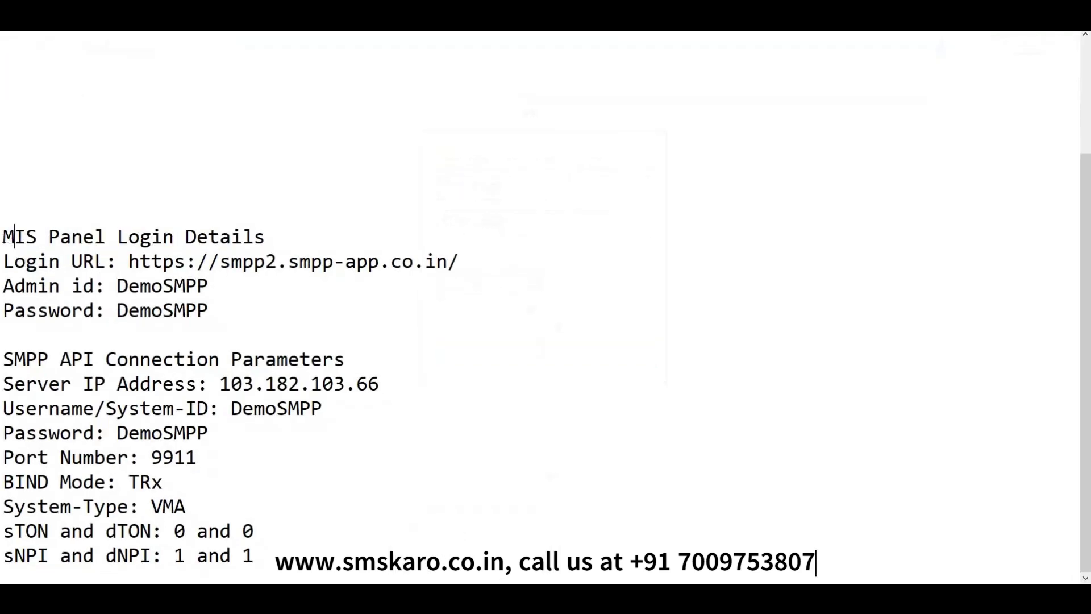
pyautogui.moveTo(4, 237); pyautogui.dragTo(296, 246)
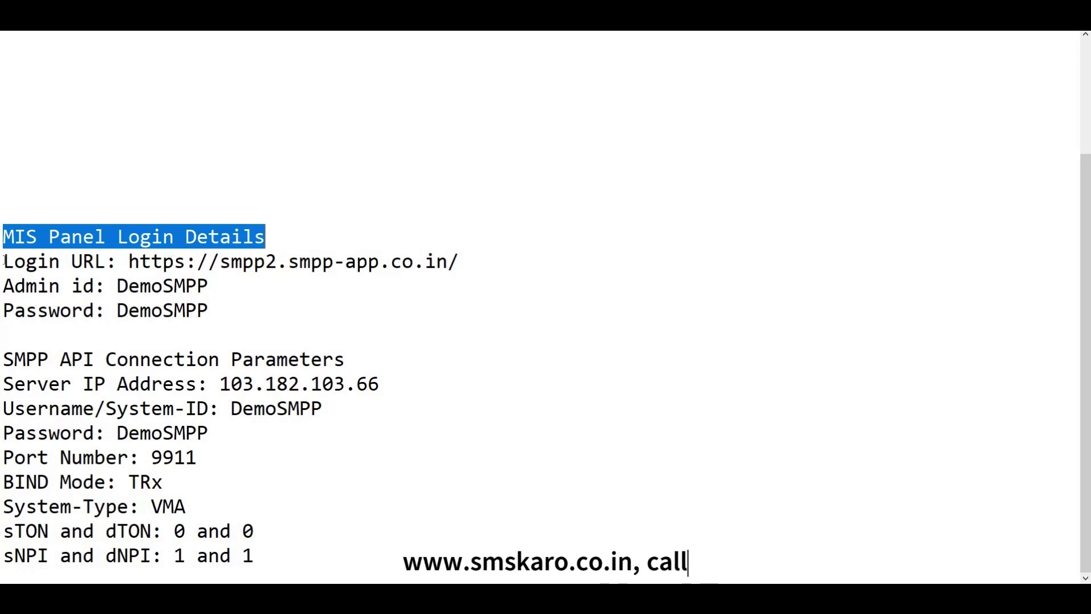
pyautogui.moveTo(4, 261)
pyautogui.mouseDown()
pyautogui.moveTo(174, 287)
pyautogui.moveTo(211, 306)
pyautogui.mouseUp()
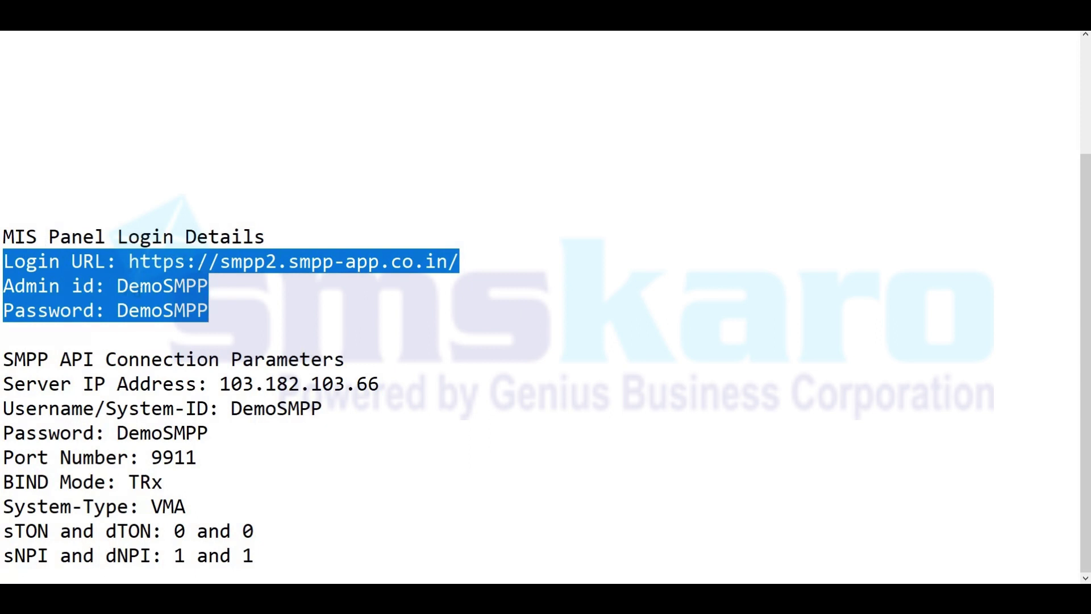
pyautogui.click(148, 287)
pyautogui.doubleClick(148, 286)
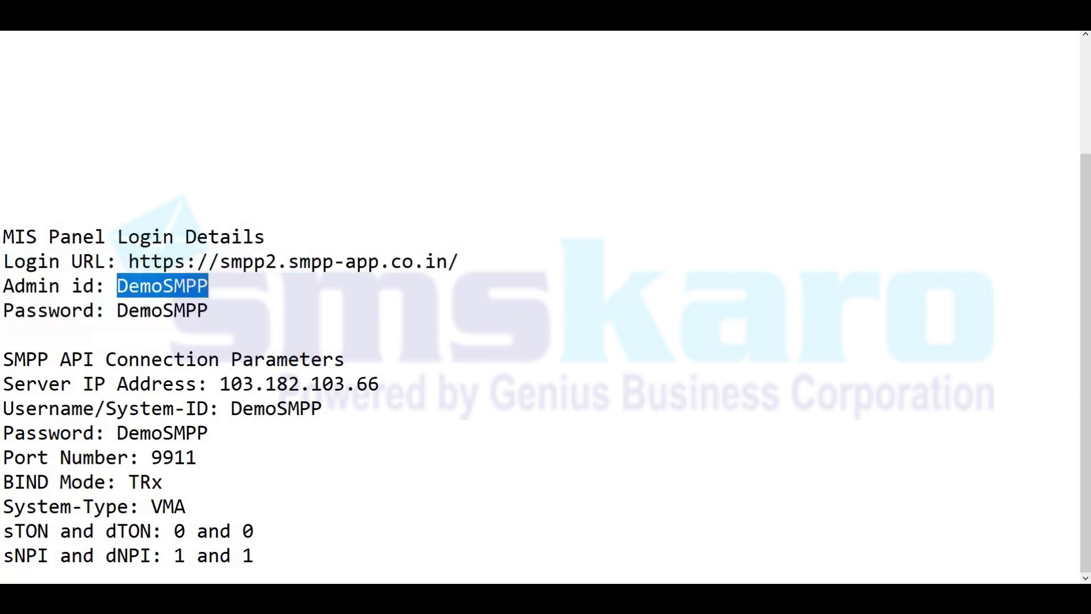
pyautogui.doubleClick(148, 310)
pyautogui.hotkey('ctrl', 'c')
pyautogui.moveTo(140, 263); pyautogui.dragTo(448, 263)
# Highlight the SMPP API Connection Parameters heading, the server IP value, and the login URL again.
pyautogui.moveTo(4, 359); pyautogui.dragTo(351, 357)
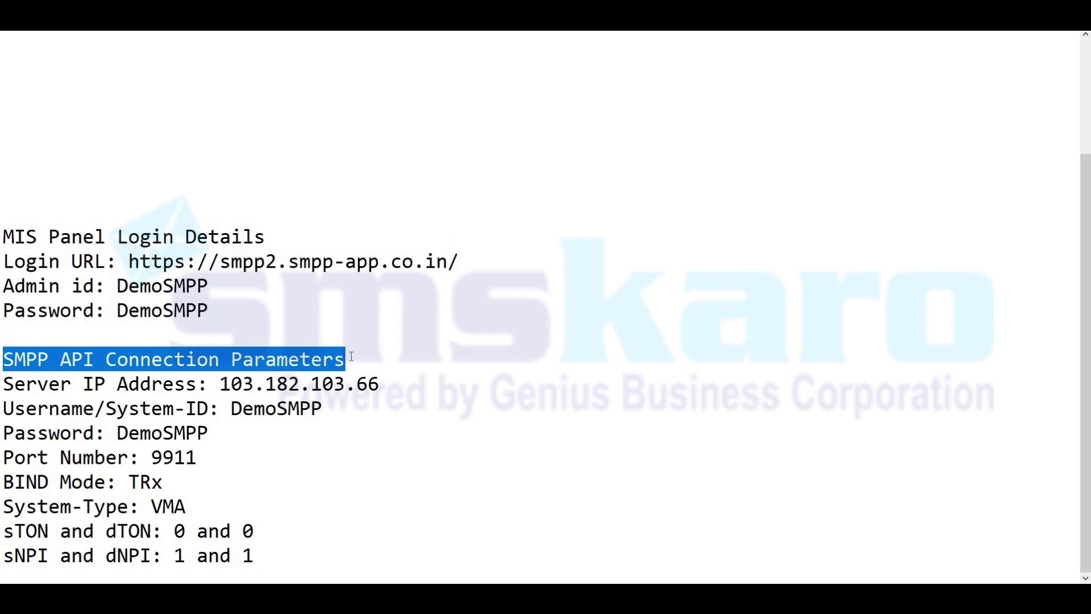
pyautogui.moveTo(219, 385); pyautogui.dragTo(368, 385)
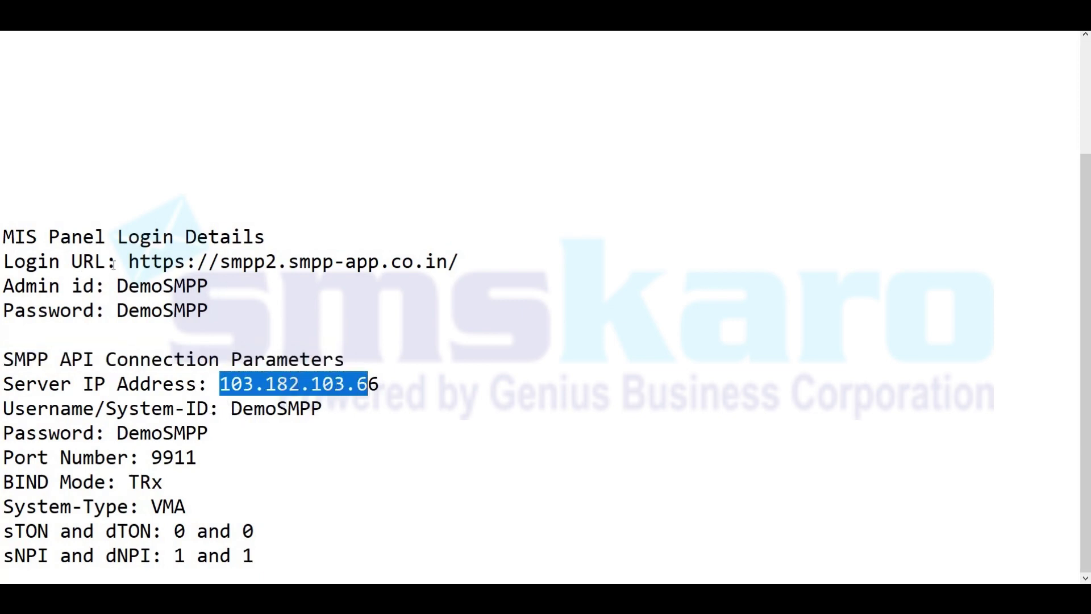
pyautogui.moveTo(130, 263); pyautogui.dragTo(462, 266)
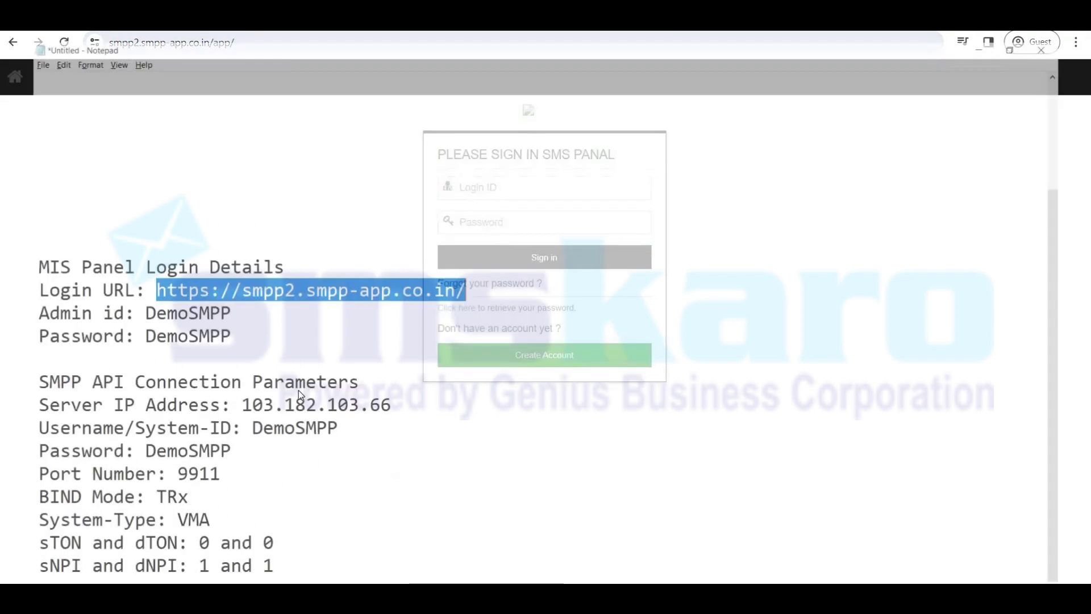
# Sign in to the Bulk SMS panel with the admin id and password from the note.
pyautogui.click(151, 285)
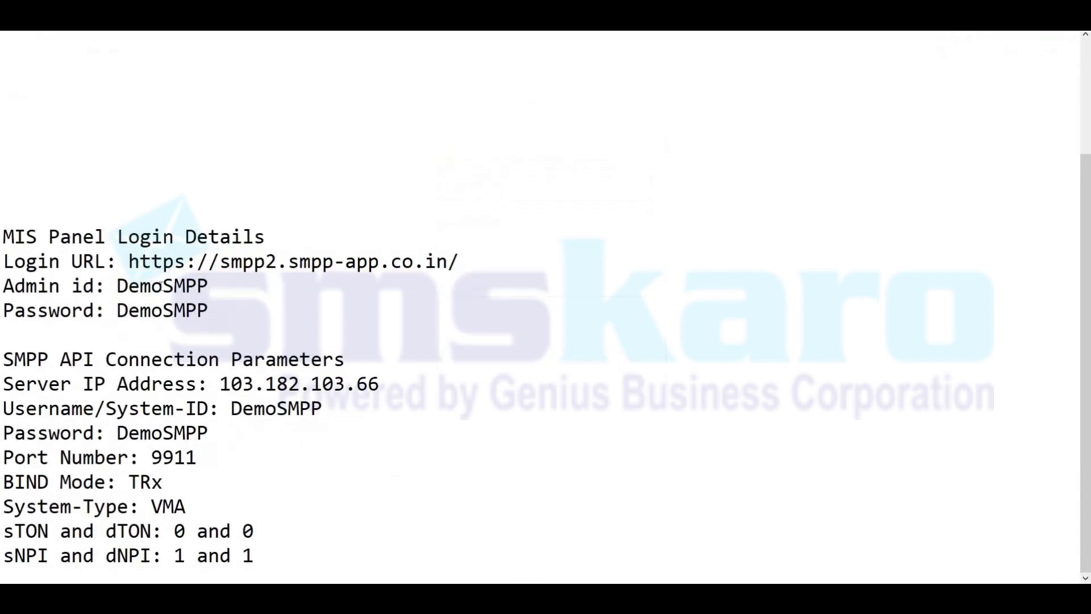
pyautogui.doubleClick(163, 285)
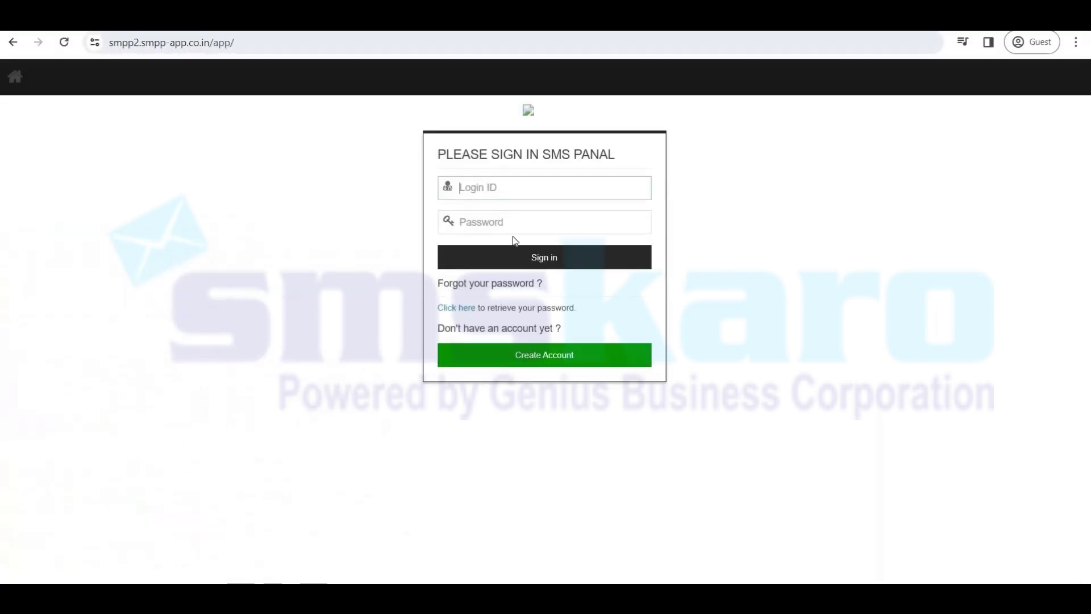
pyautogui.hotkey('ctrl', 'v')
pyautogui.click(498, 223)
pyautogui.hotkey('ctrl', 'v')
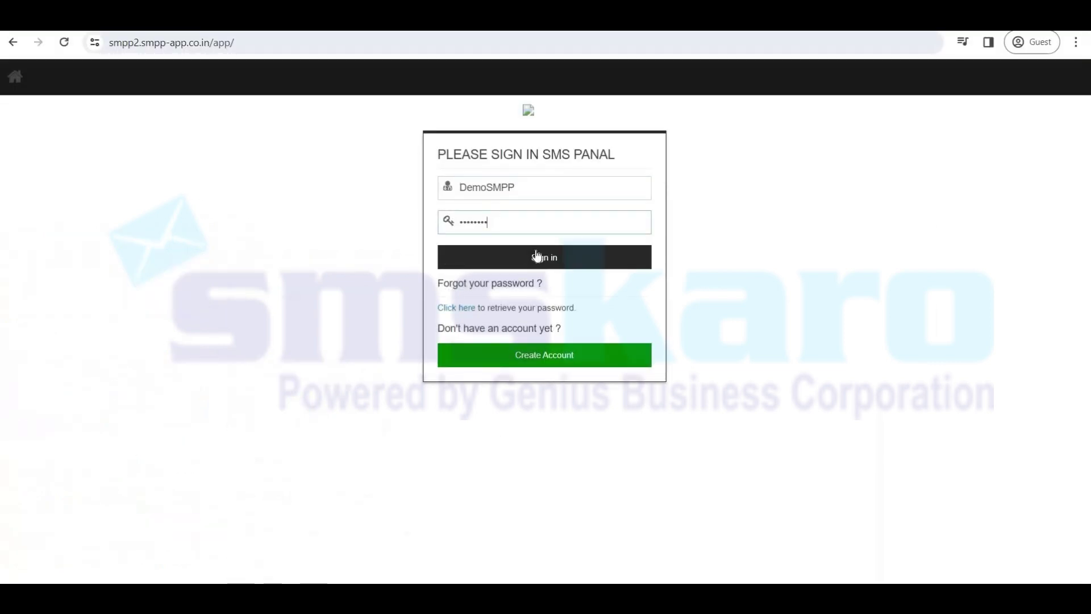
pyautogui.click(537, 257)
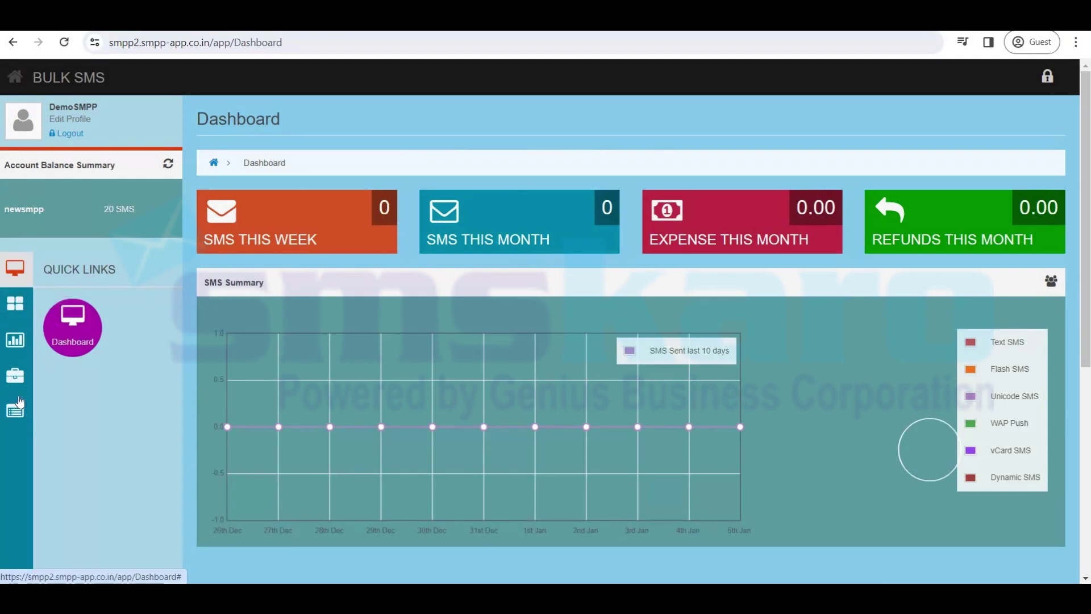
# Go to Add-On Services > SMPP API and view the account's connectivity details.
pyautogui.click(17, 376)
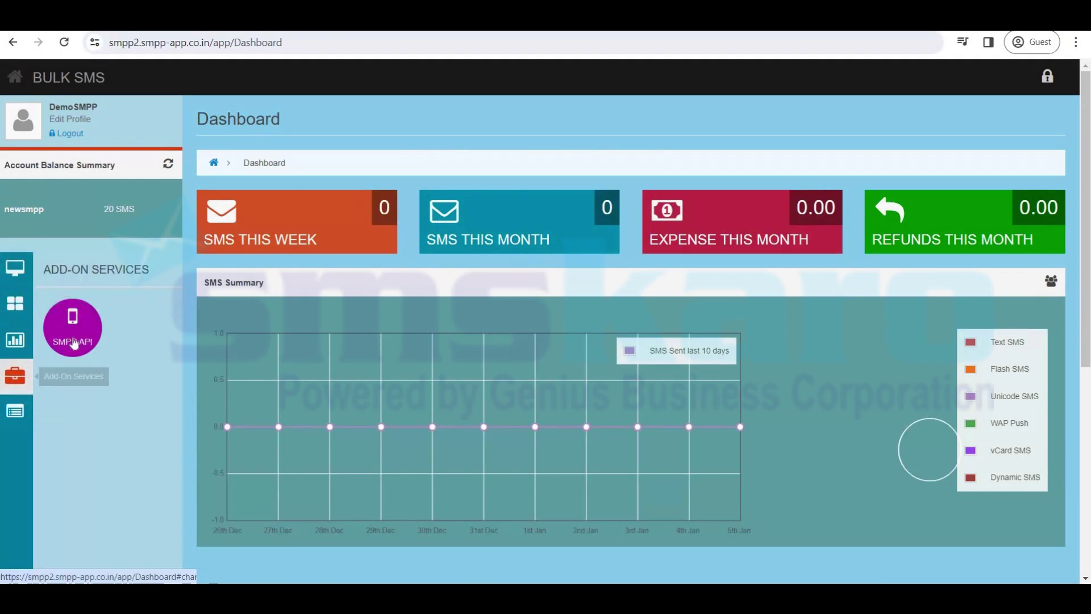
pyautogui.click(74, 339)
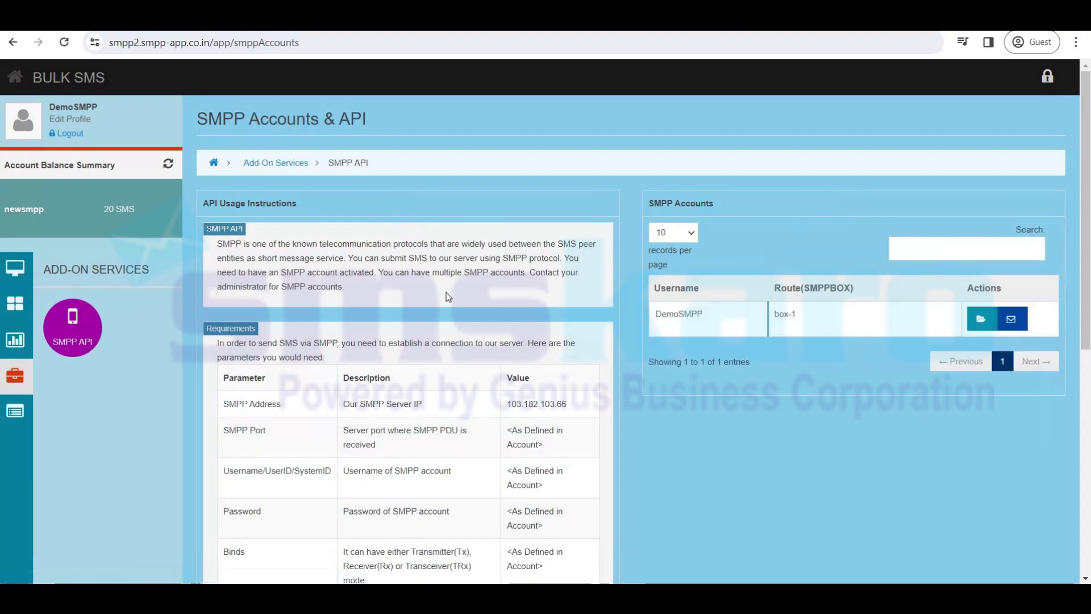
pyautogui.click(74, 338)
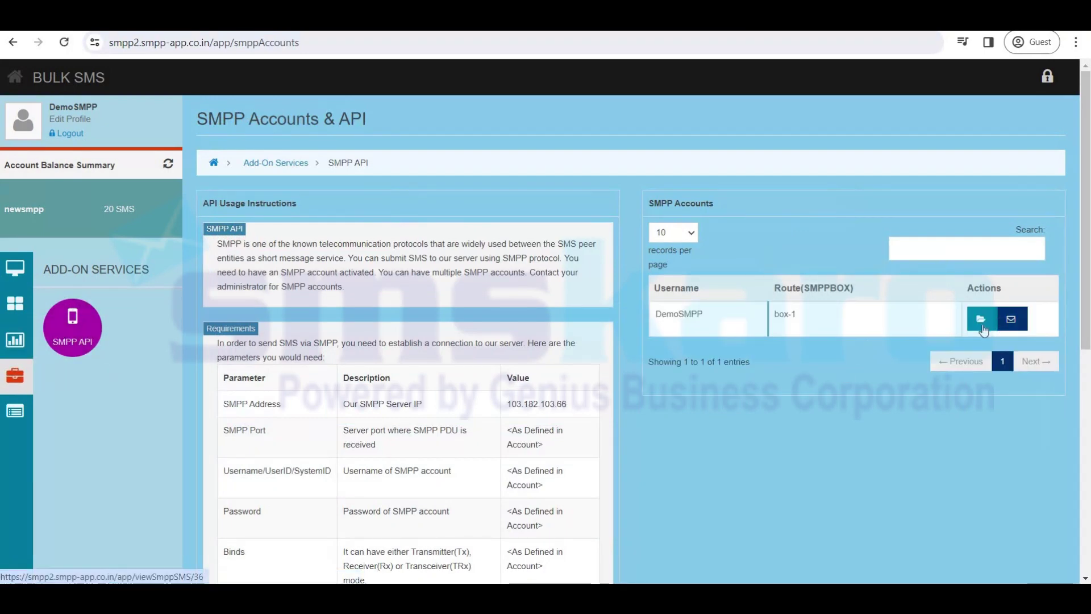
pyautogui.click(986, 322)
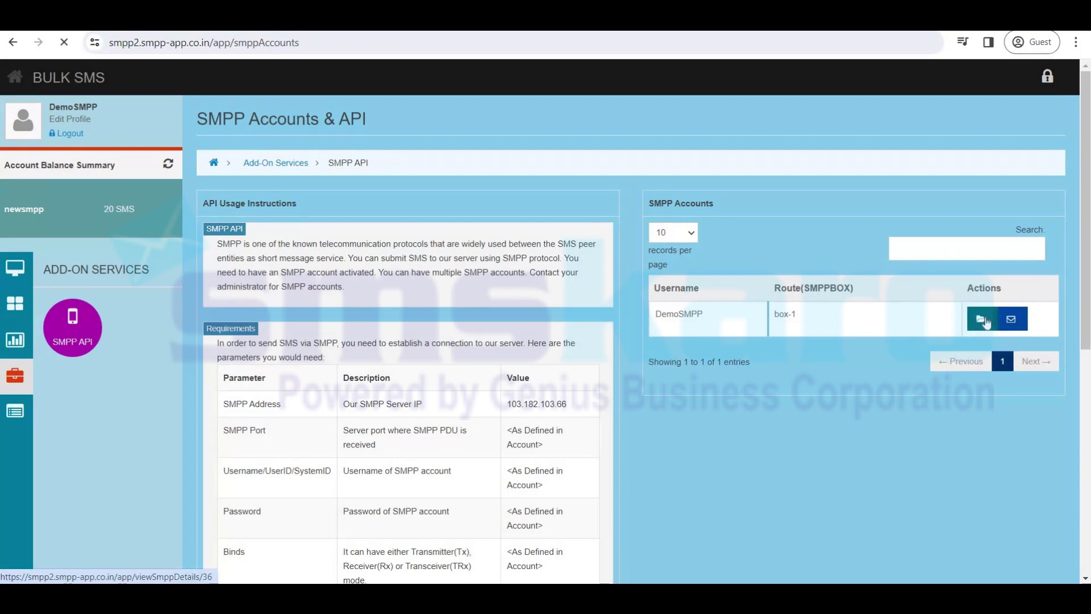
pyautogui.moveTo(227, 239); pyautogui.dragTo(355, 238)
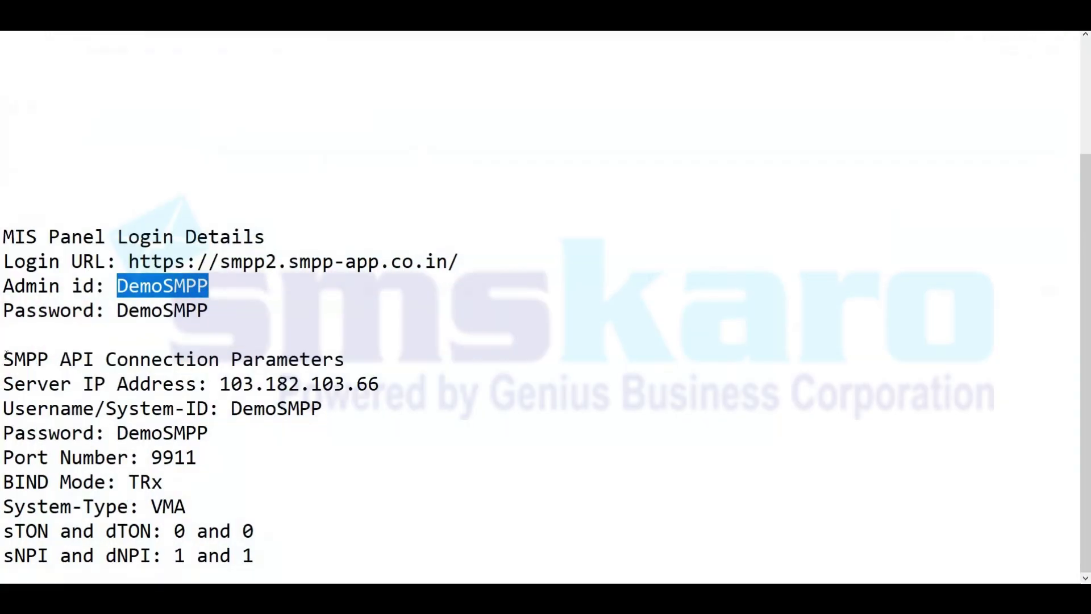
# Highlight the SMPP API connection parameters in Notepad, then the server IP and username lines.
pyautogui.moveTo(4, 358); pyautogui.dragTo(295, 555)
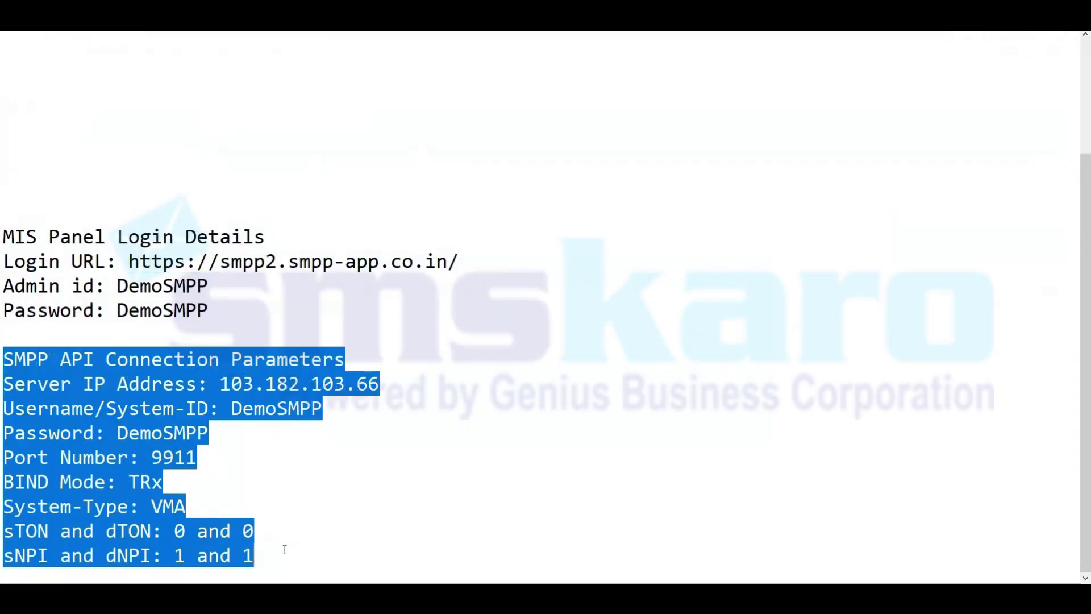
pyautogui.click(230, 387)
pyautogui.moveTo(220, 387); pyautogui.dragTo(323, 409)
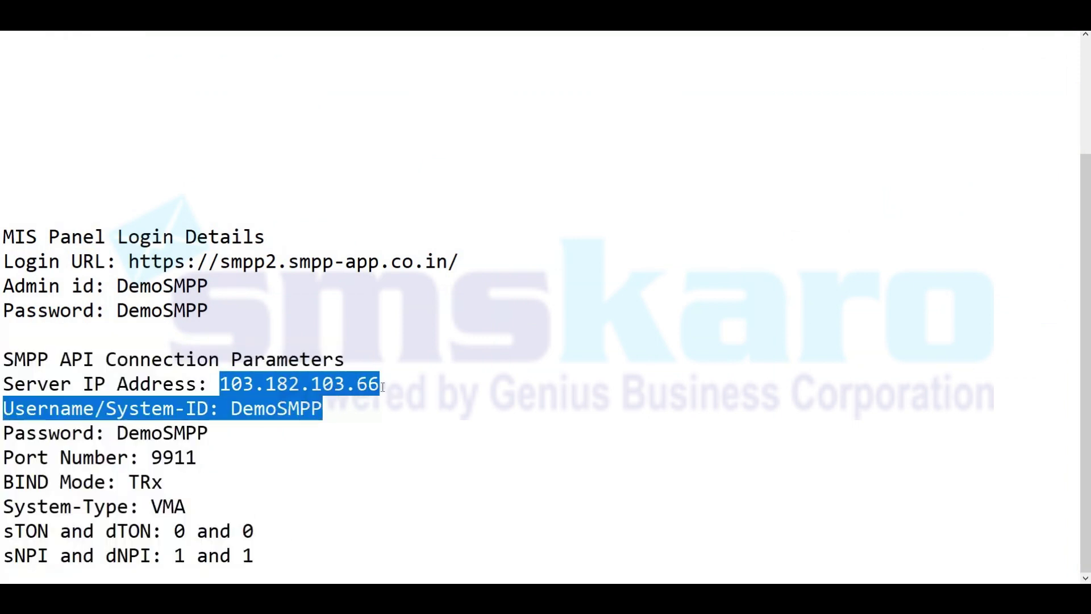
pyautogui.click(382, 387)
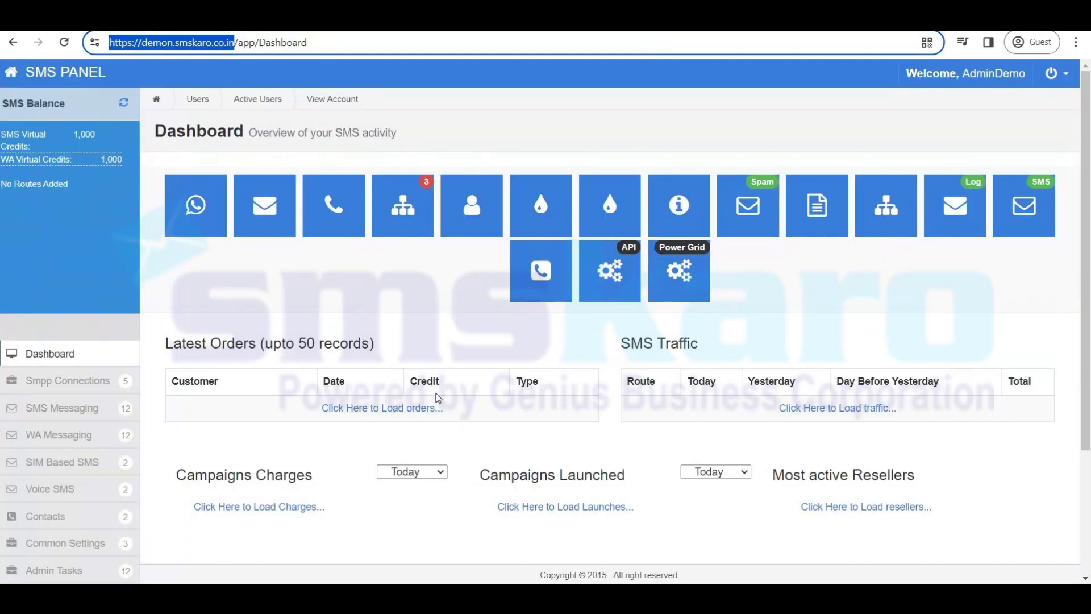
# Open Smpp Connections > Manage Gateway and start adding a new SMPP gateway.
pyautogui.click(84, 388)
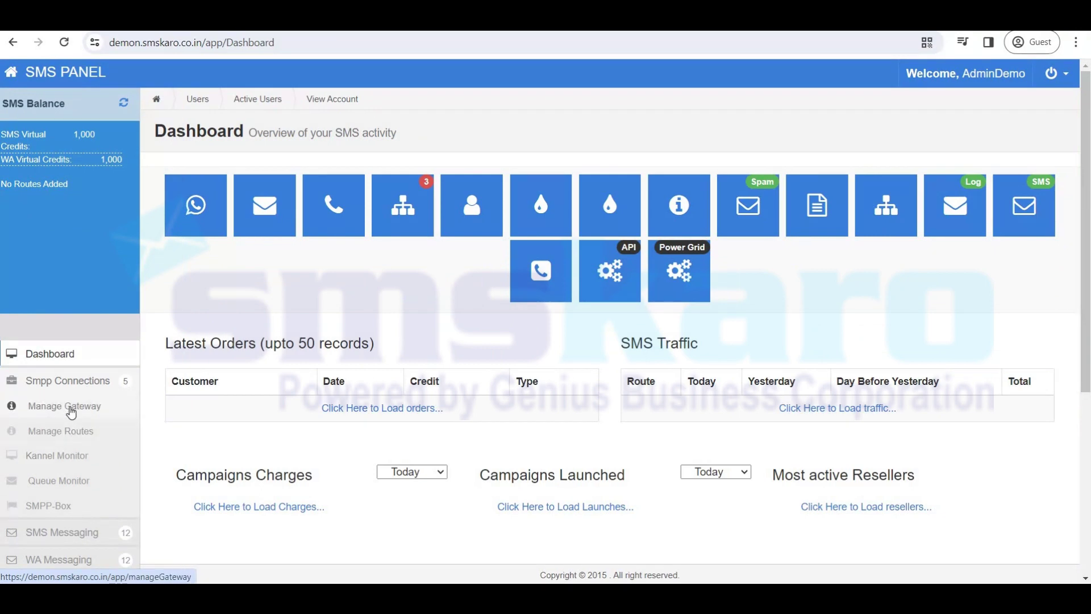
pyautogui.click(70, 409)
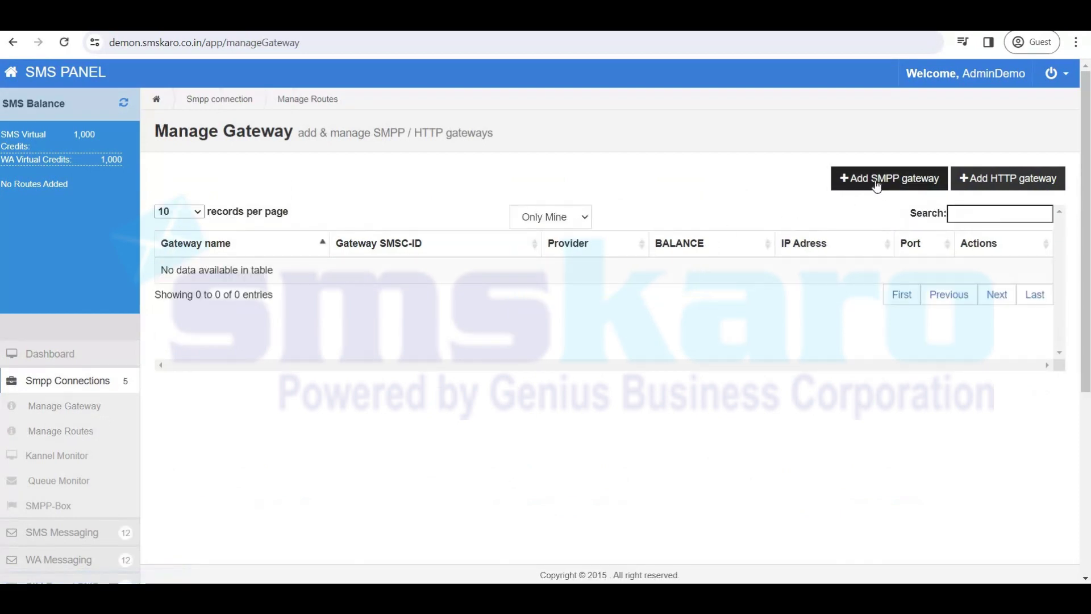
pyautogui.click(905, 186)
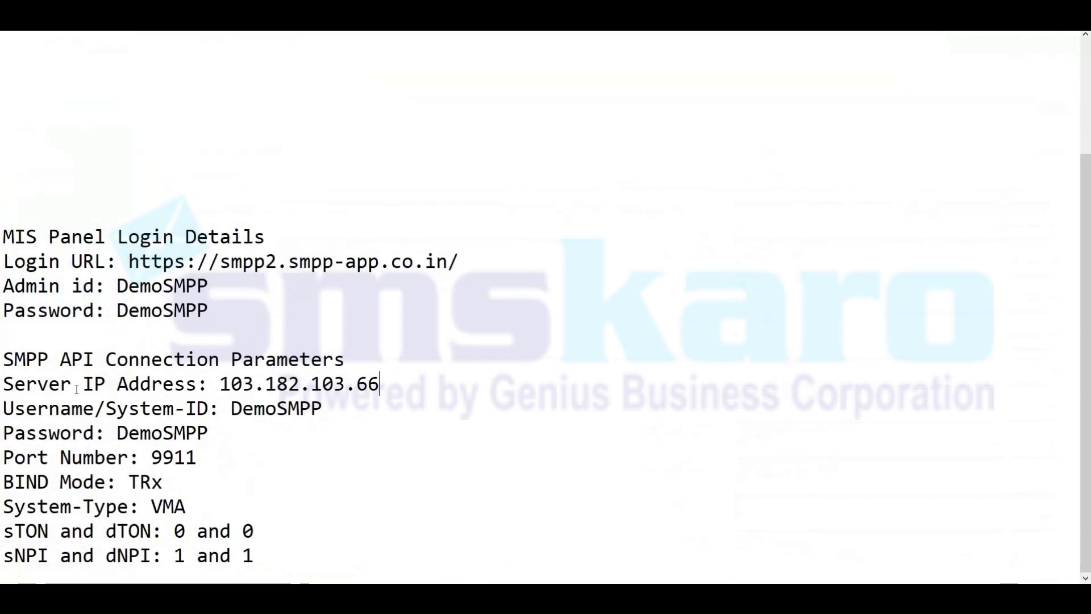
# Copy server IP 103.182.103.66 from the SMPP Account Details page and return to the gateway form.
pyautogui.moveTo(3, 385); pyautogui.dragTo(174, 506)
pyautogui.moveTo(286, 569); pyautogui.dragTo(293, 570)
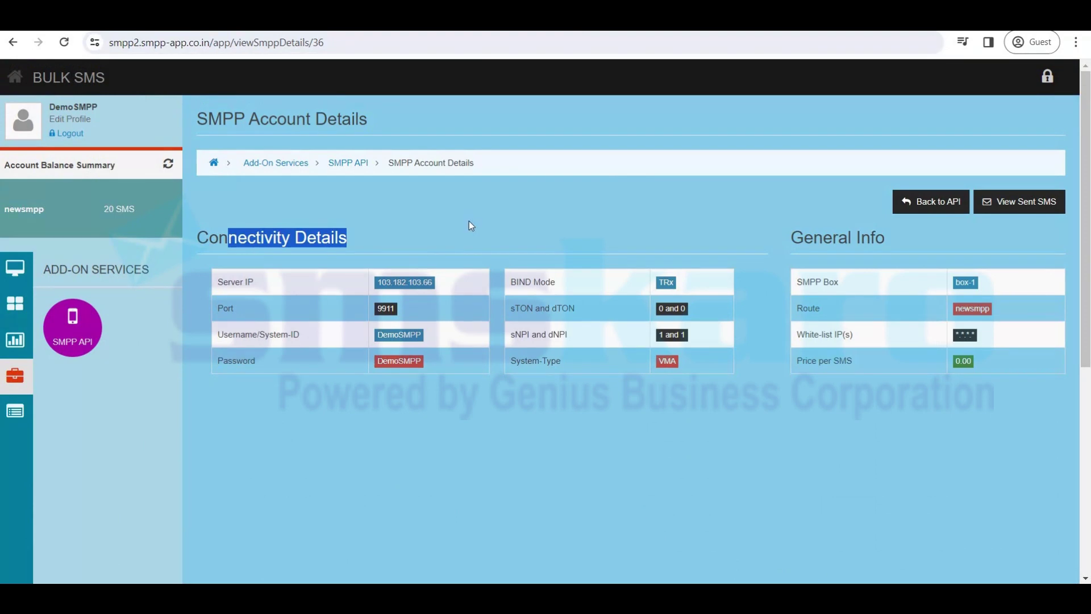
pyautogui.click(469, 221)
pyautogui.moveTo(379, 284); pyautogui.dragTo(410, 282)
pyautogui.rightClick(411, 282)
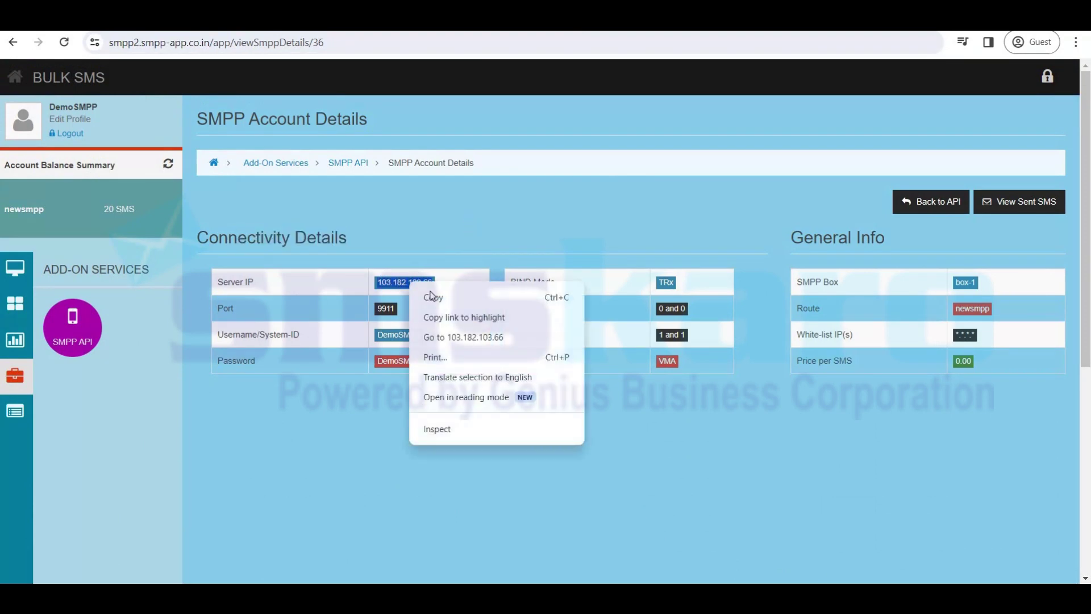
pyautogui.click(426, 297)
pyautogui.hotkey('alt', 'Tab')
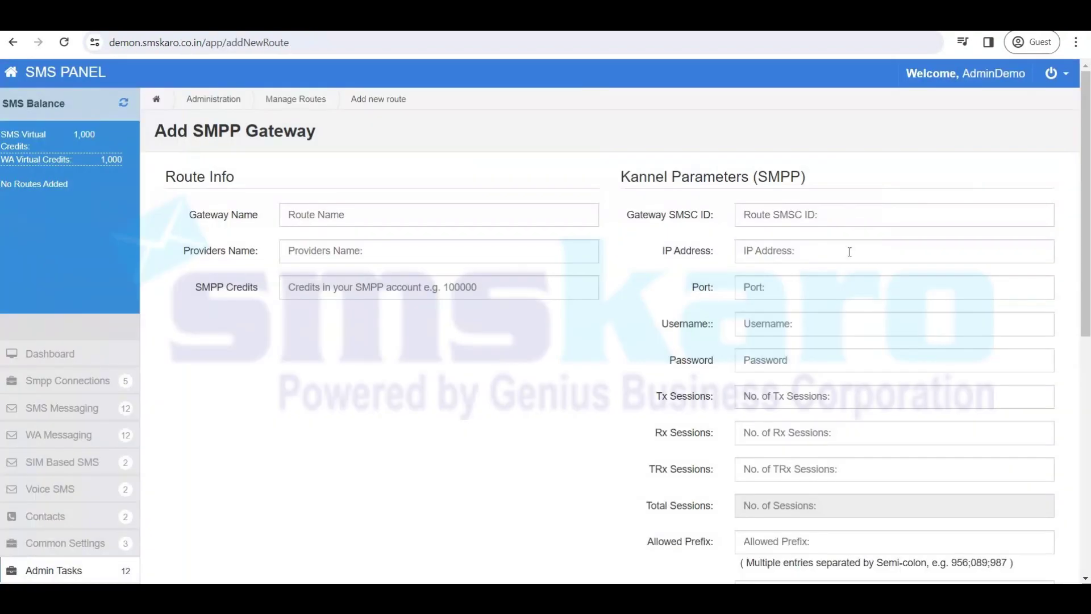
# Fill in IP 103.182.103.66, gateway name GBC Gateway, provider smskaro and 999999 SMPP credits.
pyautogui.click(755, 252)
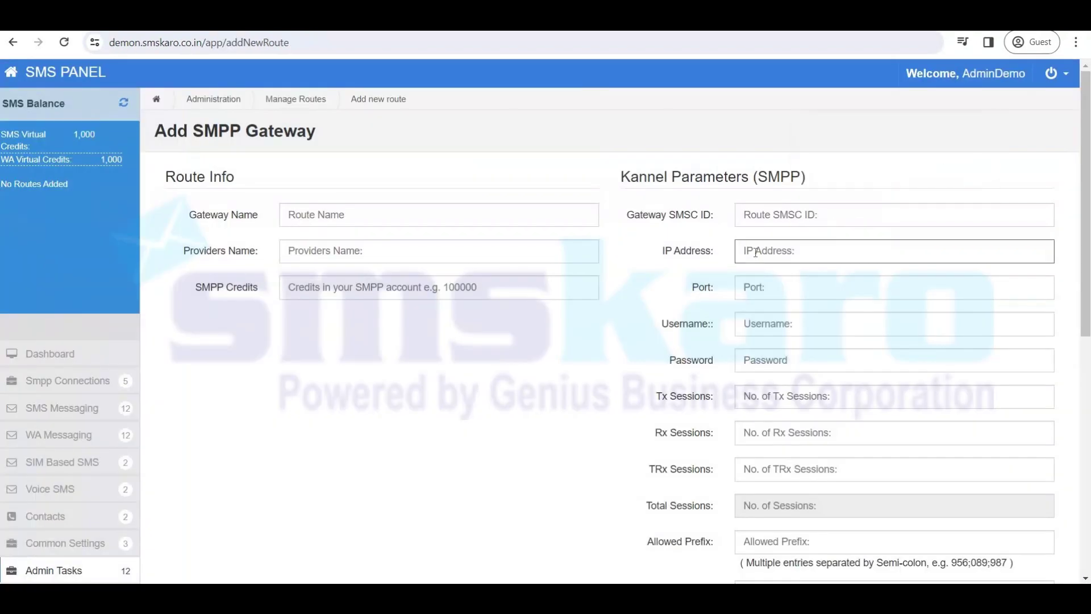
pyautogui.hotkey('ctrl', 'v')
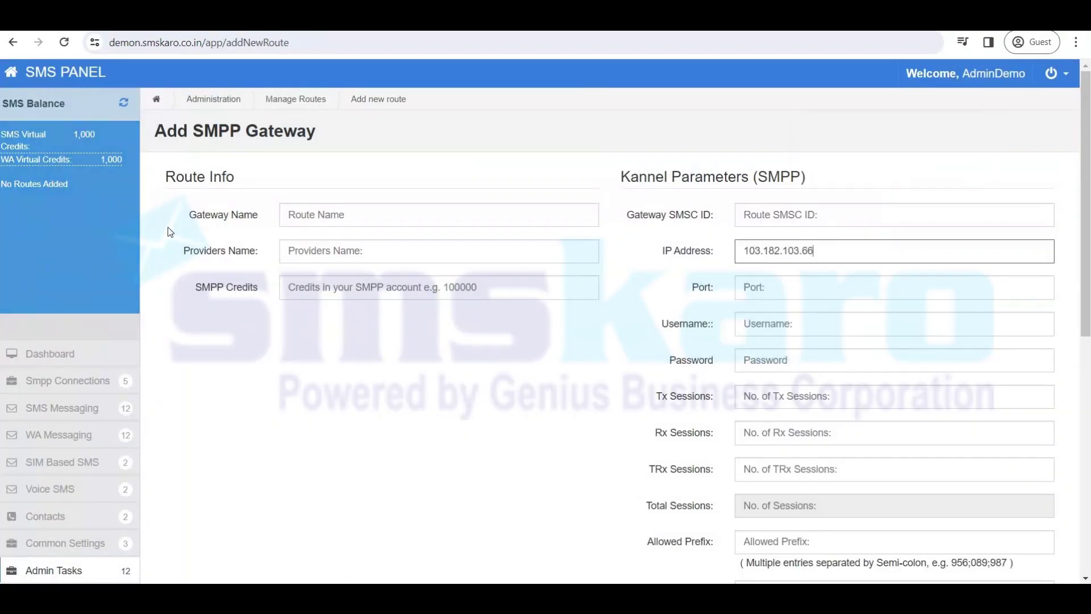
pyautogui.moveTo(188, 215); pyautogui.dragTo(260, 216)
pyautogui.click(322, 214)
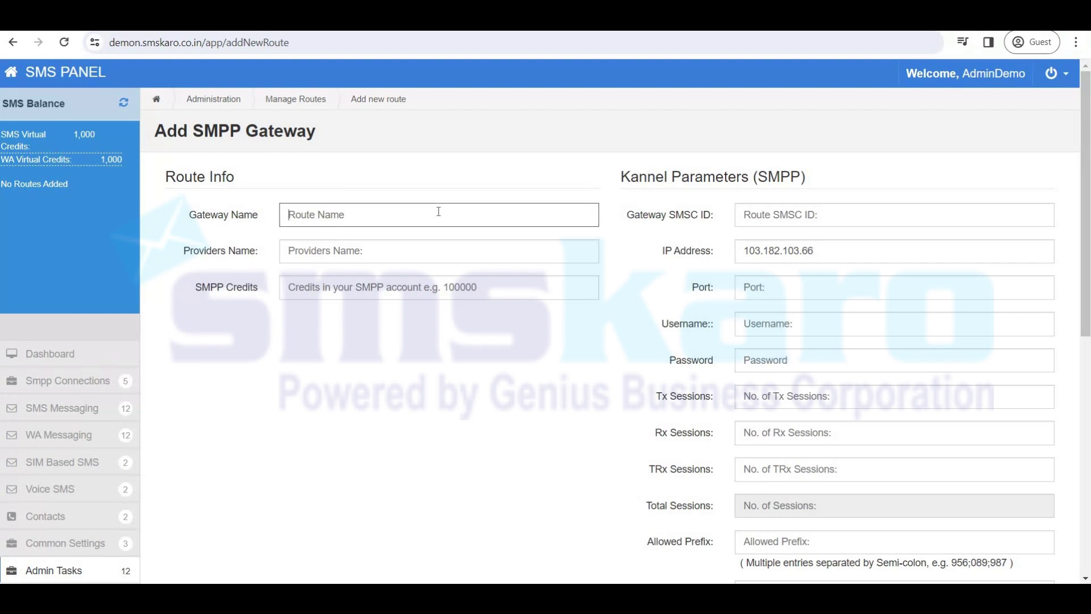
pyautogui.write('GBC Gateway')
pyautogui.press('Tab')
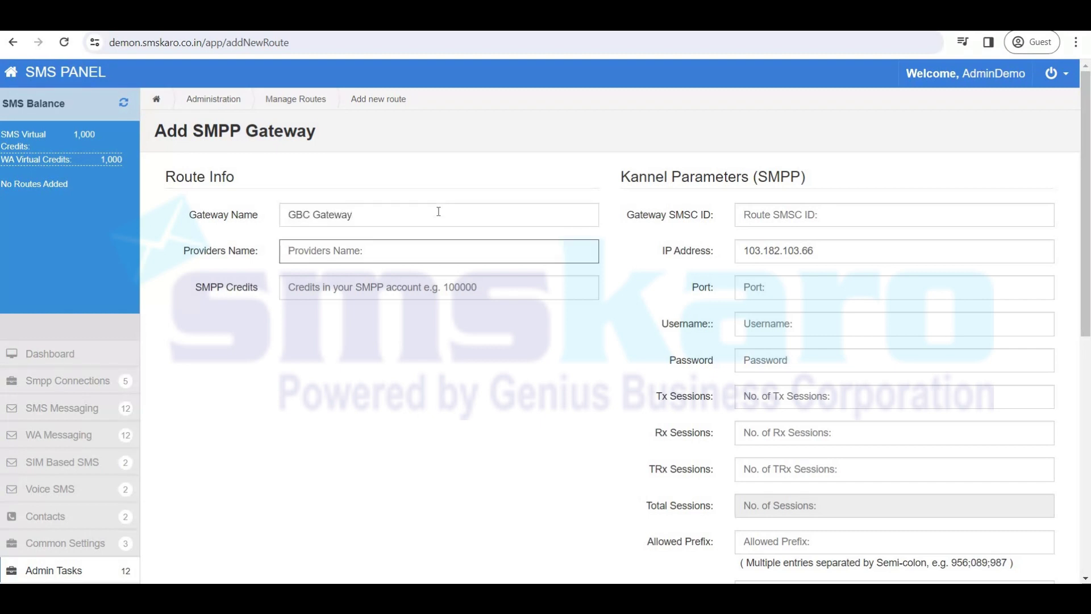
pyautogui.write('smskaro')
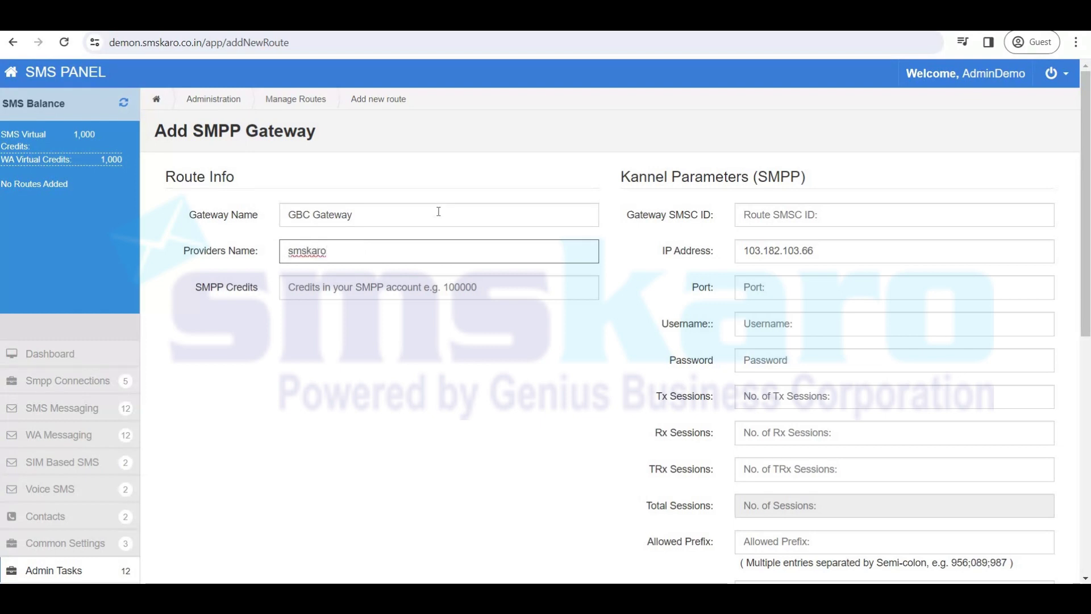
pyautogui.press('Tab')
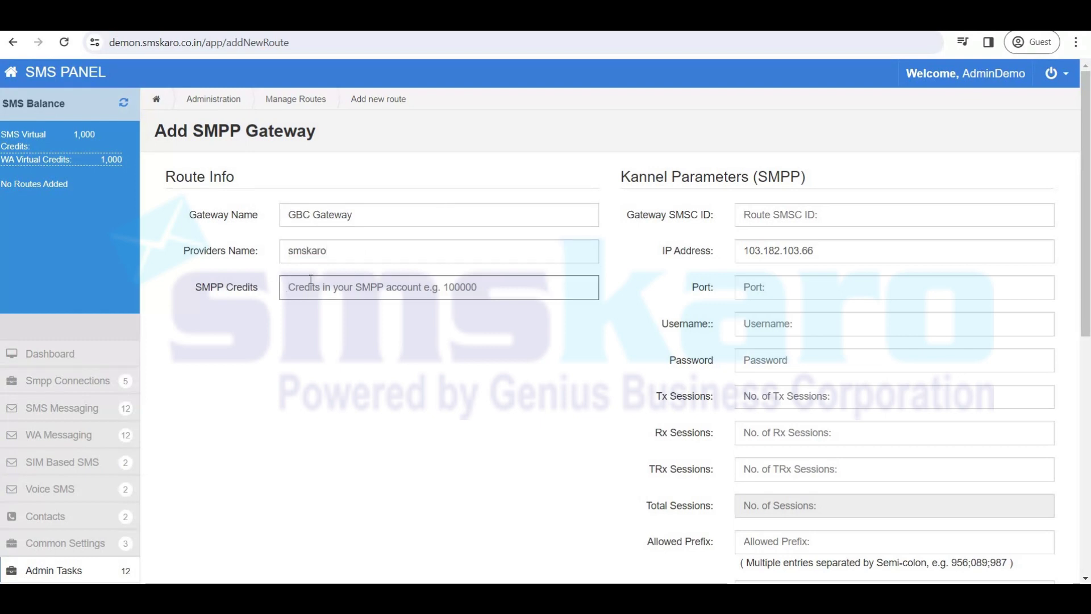
pyautogui.moveTo(335, 290)
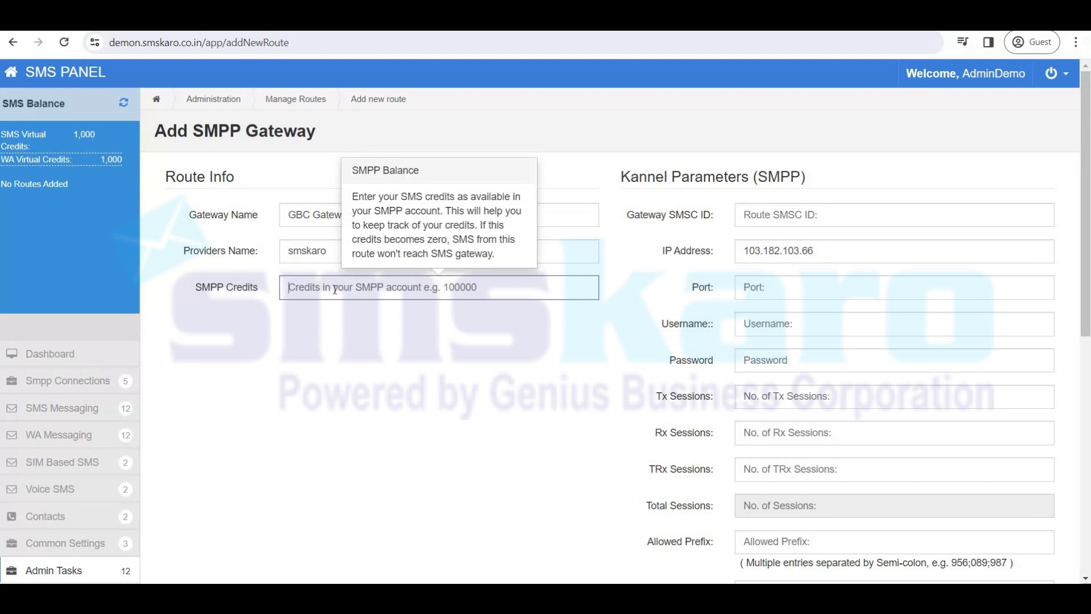
pyautogui.write('999999')
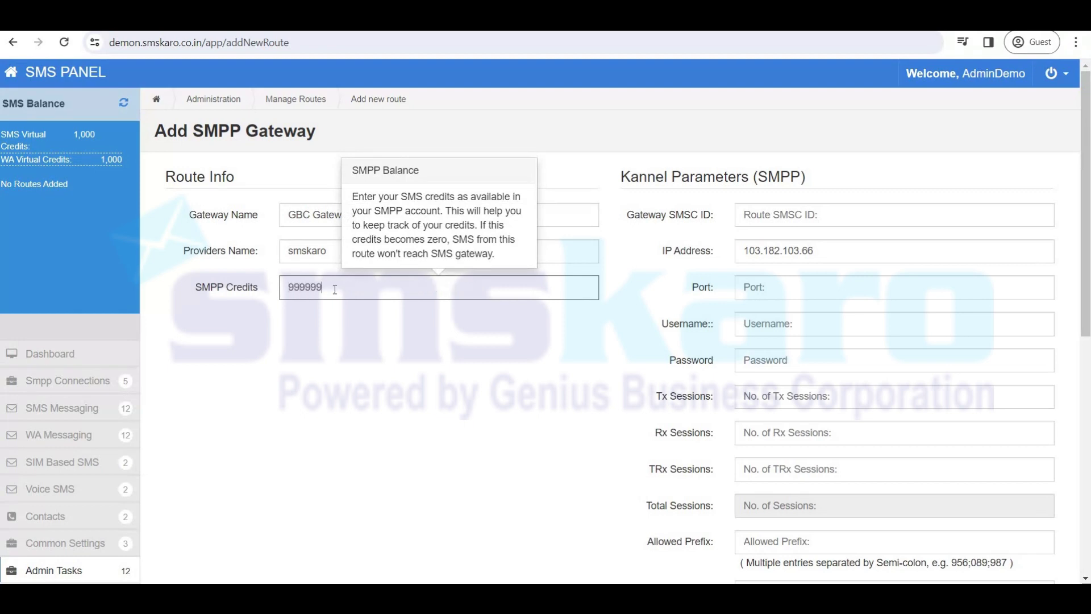
pyautogui.click(221, 297)
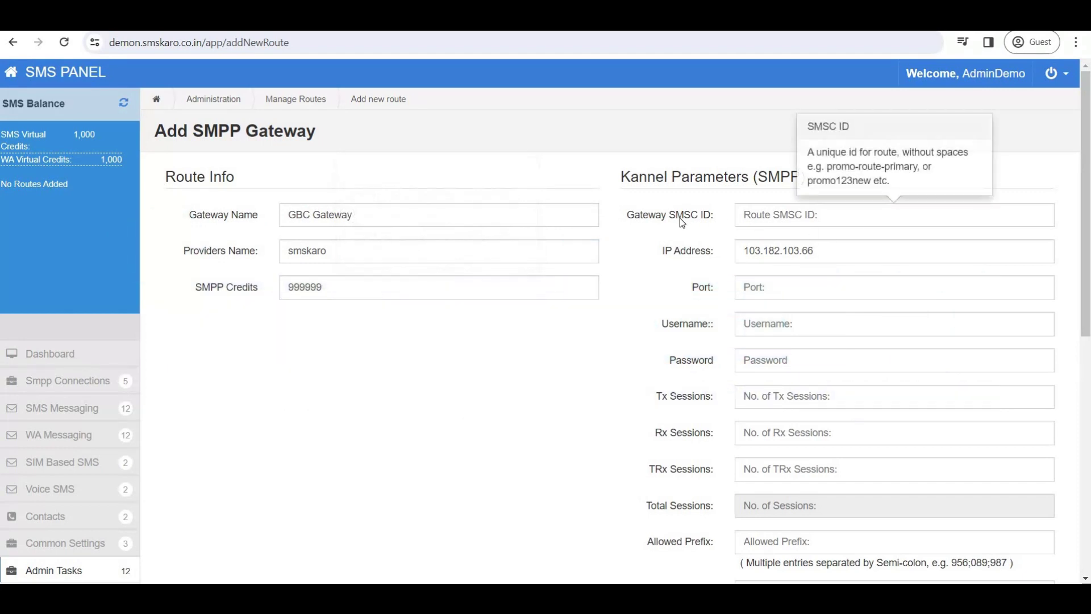
# Set the Gateway SMSC ID to GBC-Gateway, copied from the gateway name with a hyphen.
pyautogui.moveTo(635, 218); pyautogui.dragTo(707, 218)
pyautogui.moveTo(747, 215)
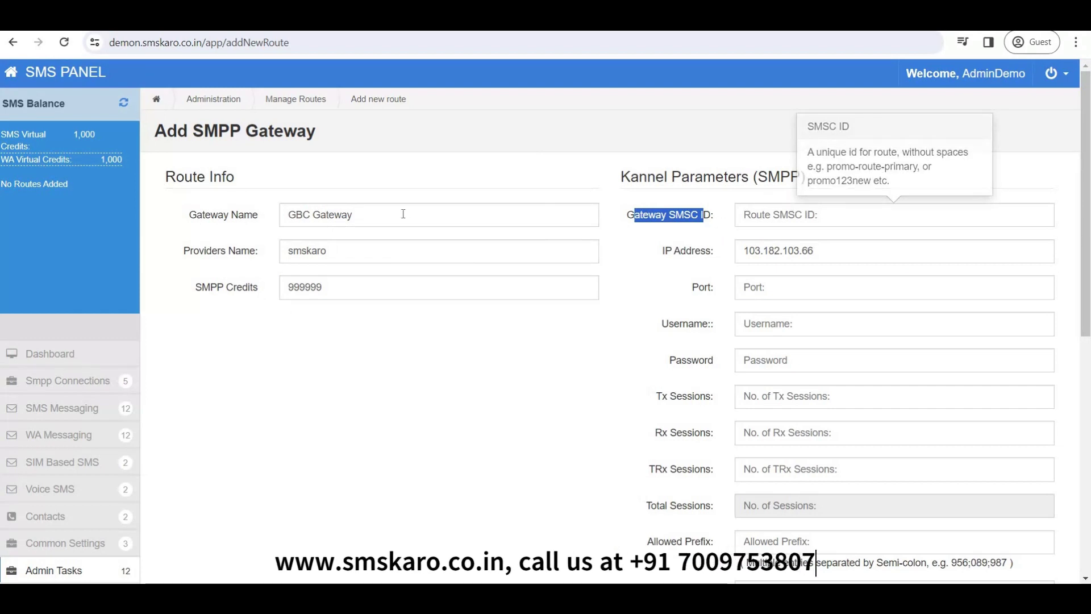
pyautogui.moveTo(403, 213); pyautogui.dragTo(221, 215)
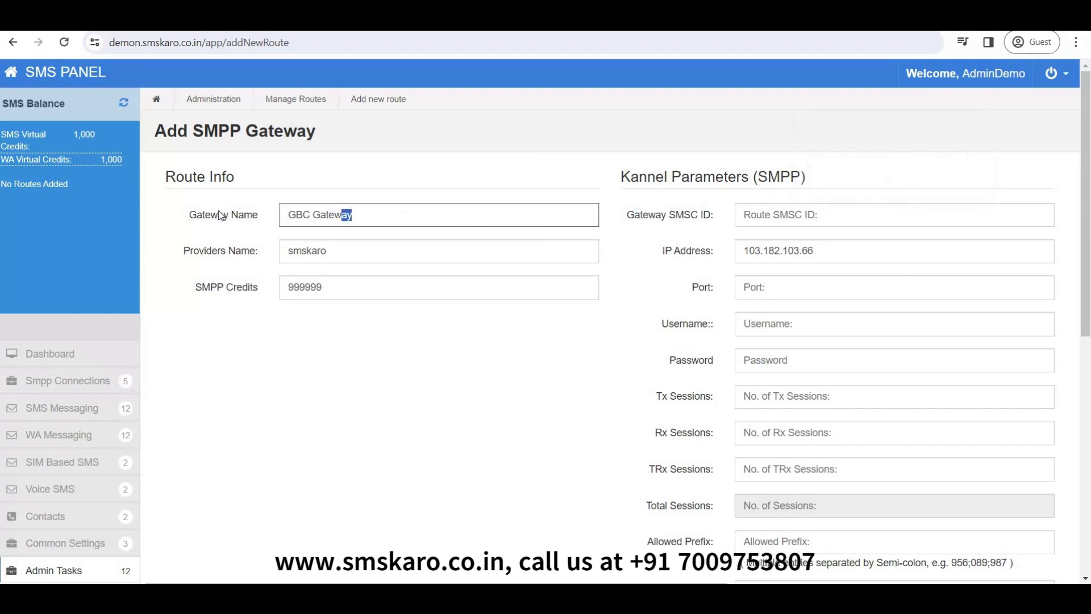
pyautogui.click(749, 217)
pyautogui.hotkey('ctrl', 'v')
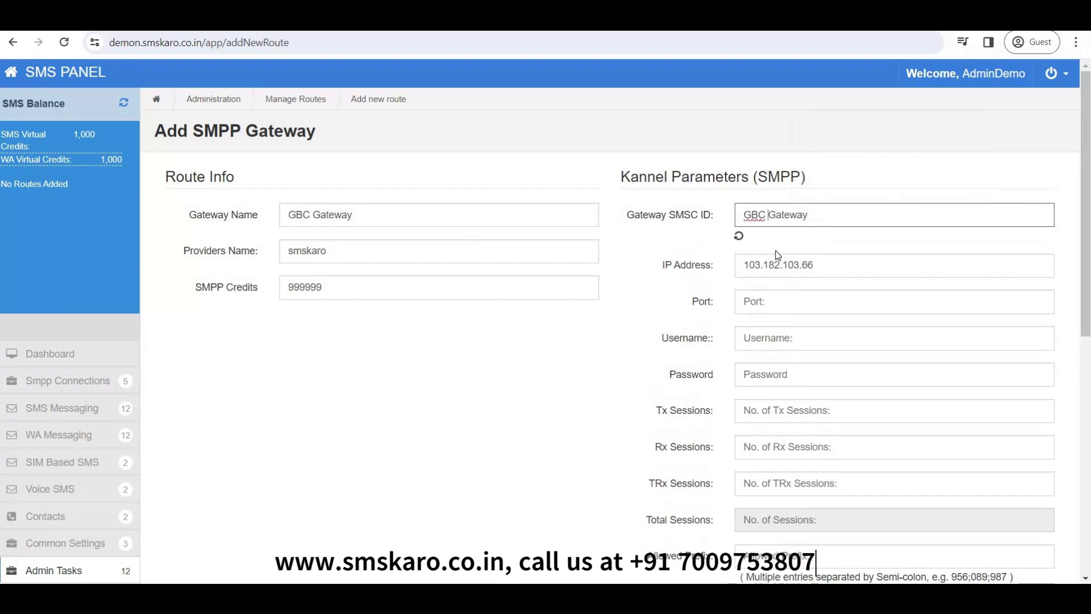
pyautogui.press('BackSpace')
pyautogui.write('-')
# Check the port value 9911 on the provider's SMPP Account Details page.
pyautogui.click(750, 303)
pyautogui.hotkey('ctrl', 'Tab')
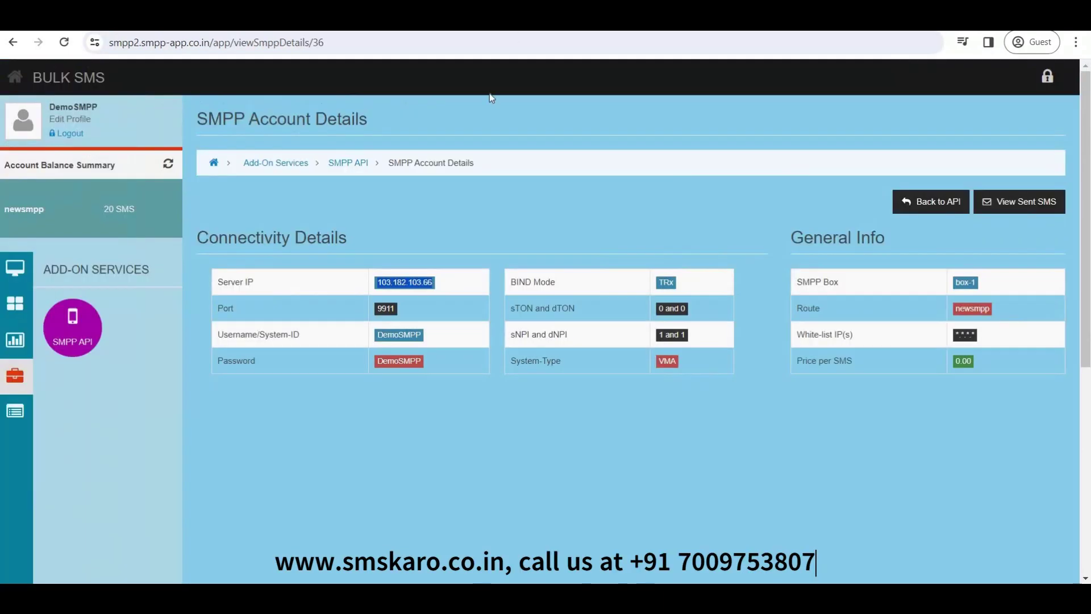
pyautogui.doubleClick(230, 310)
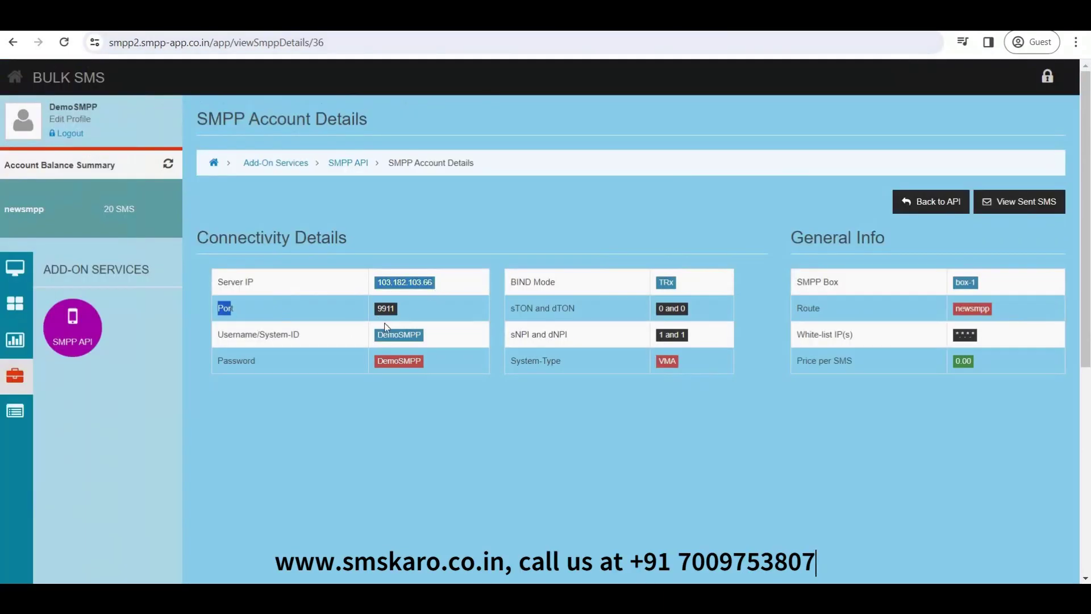
pyautogui.doubleClick(386, 309)
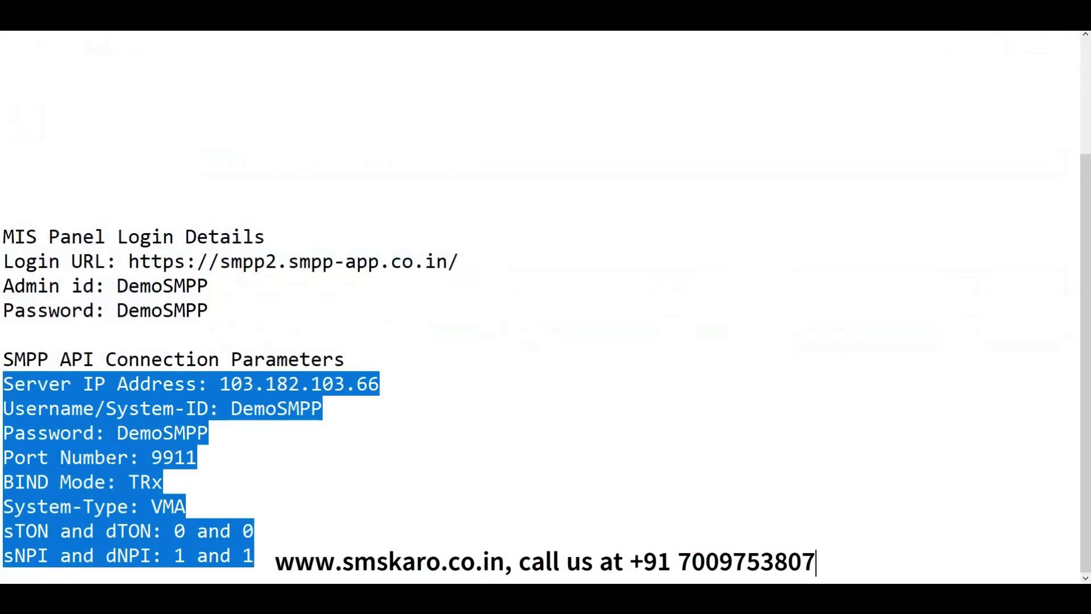
# Enter port 9911 and paste the SMPP system ID as the gateway username.
pyautogui.click(151, 457)
pyautogui.moveTo(151, 457); pyautogui.dragTo(195, 459)
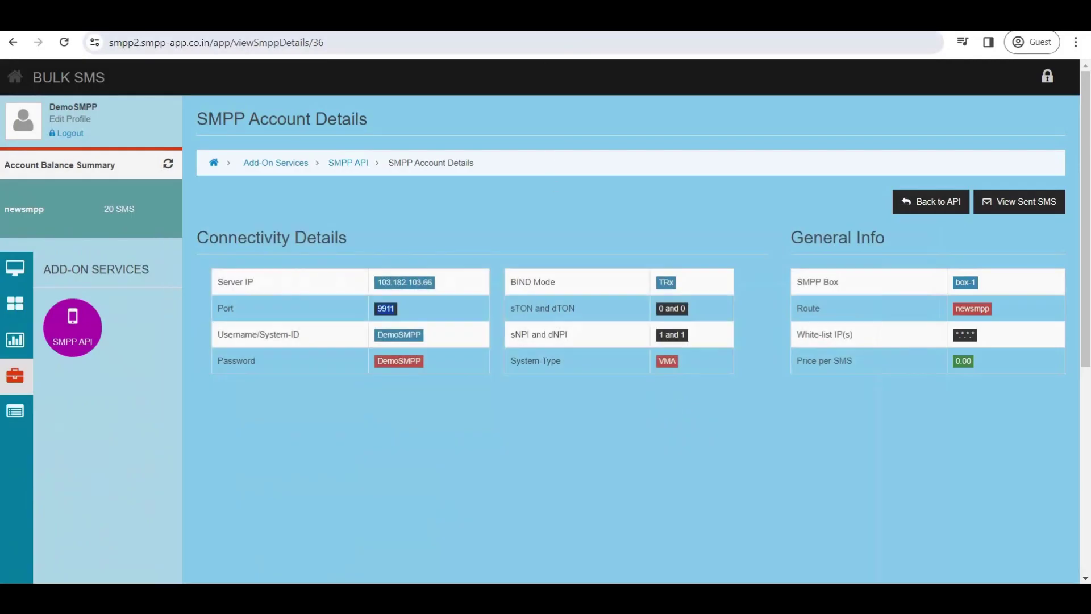
pyautogui.hotkey('ctrl', 'Tab')
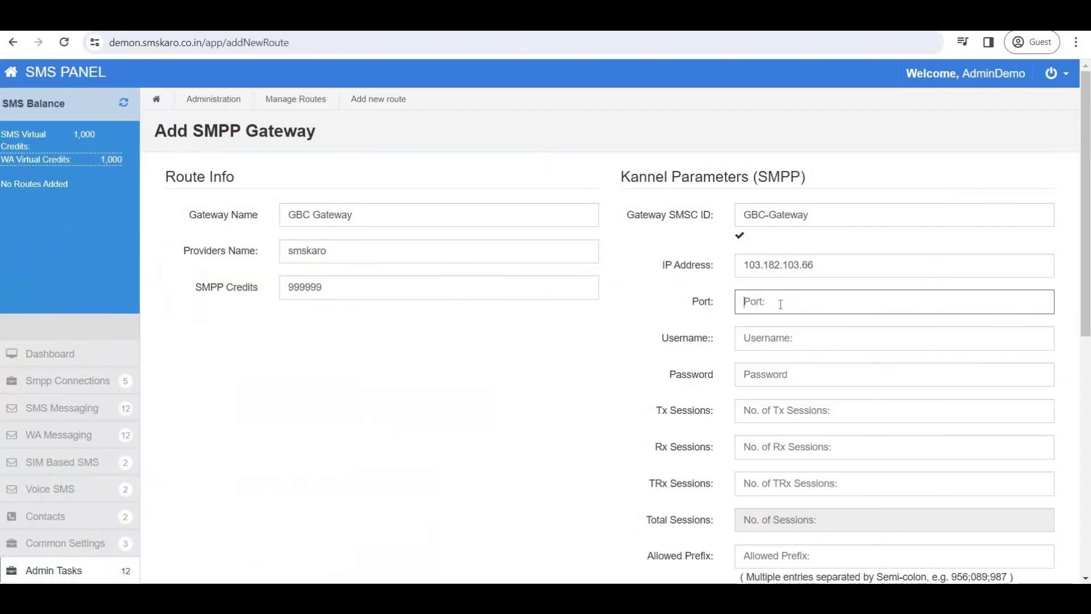
pyautogui.write('9911')
pyautogui.hotkey('ctrl', 'Tab')
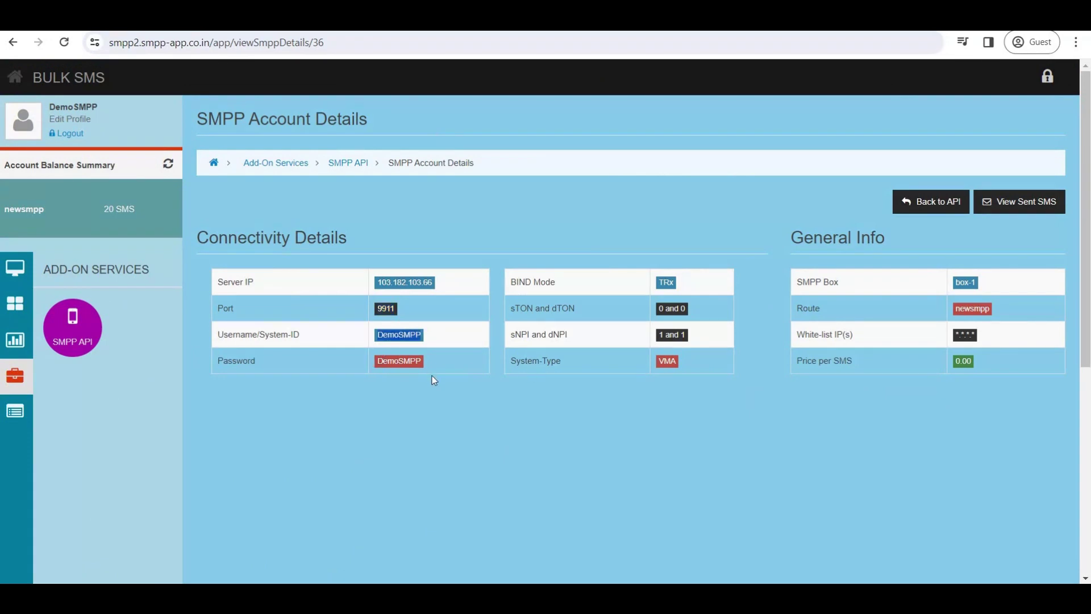
pyautogui.hotkey('ctrl', 'Tab')
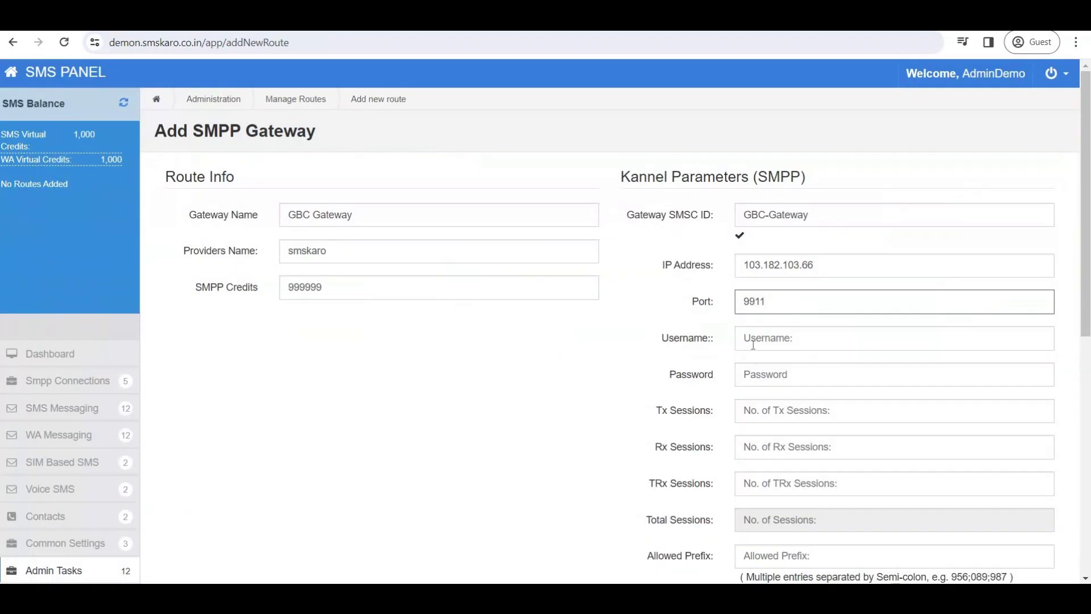
pyautogui.press('Tab')
pyautogui.write('DemoSMPP')
# Copy the SMPP account password from the details page into the gateway's Password field.
pyautogui.hotkey('ctrl', 'Tab')
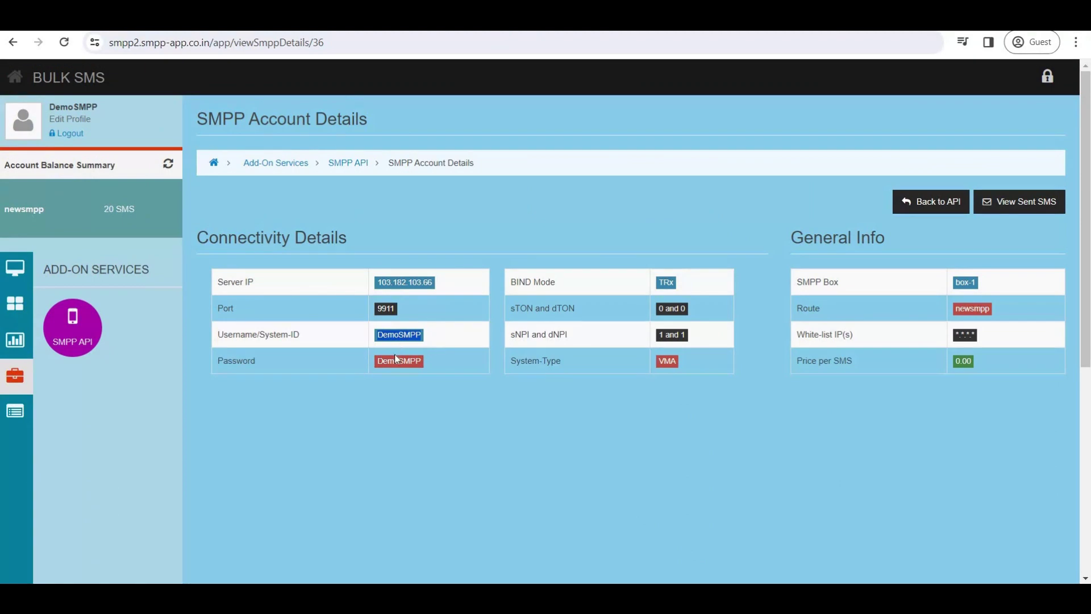
pyautogui.doubleClick(397, 360)
pyautogui.hotkey('ctrl', 'c')
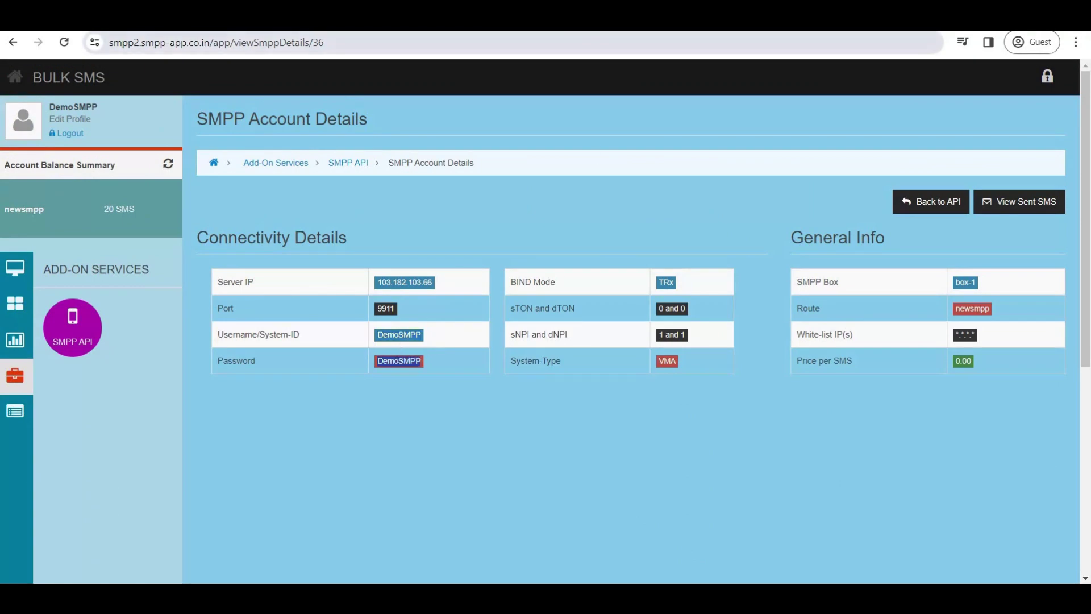
pyautogui.hotkey('ctrl', 'Tab')
pyautogui.click(744, 373)
pyautogui.hotkey('ctrl', 'v')
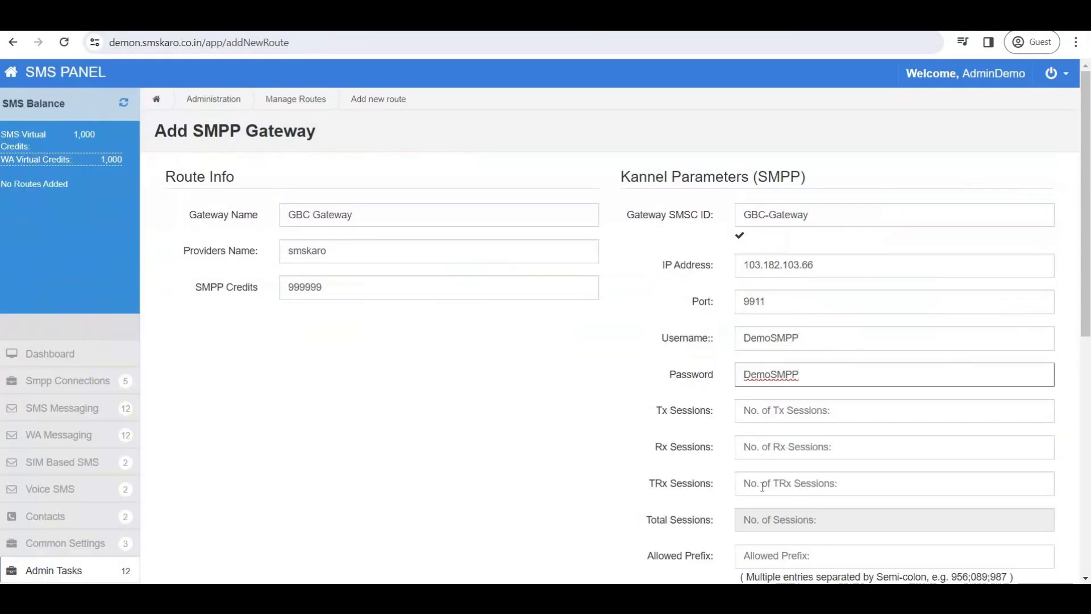
# Compare the provider's TRx bind mode with the notes and the form's Tx, Rx and TRx Sessions fields.
pyautogui.hotkey('ctrl', 'Tab')
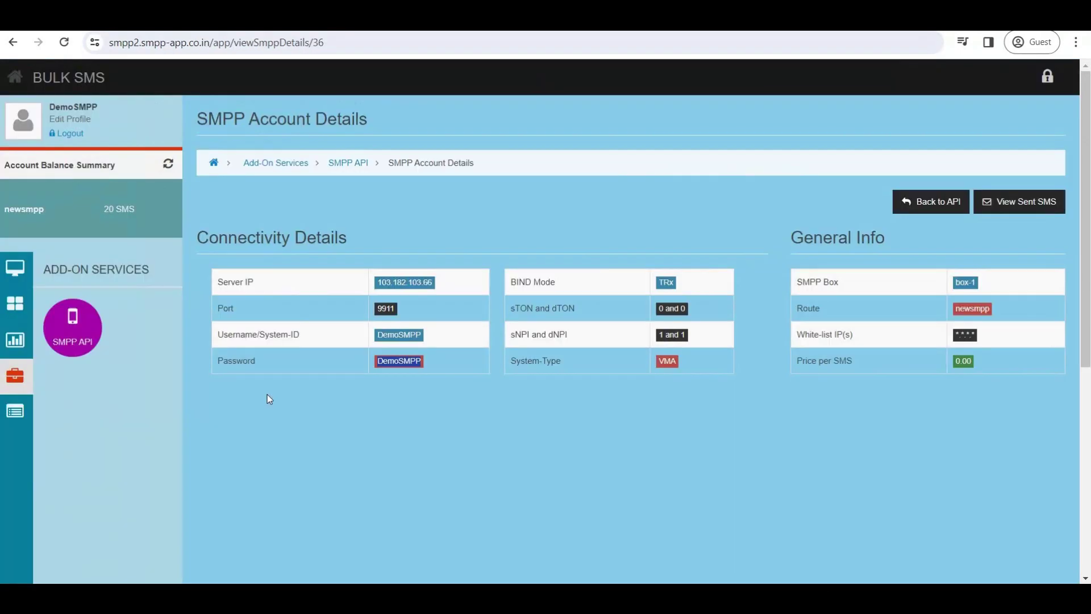
pyautogui.moveTo(510, 282); pyautogui.dragTo(556, 282)
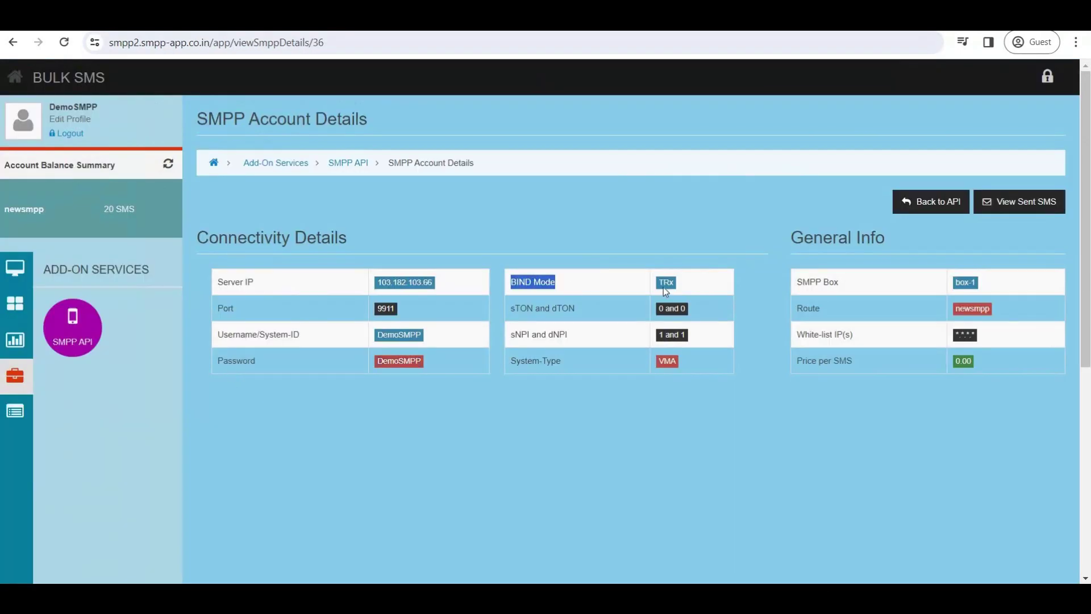
pyautogui.doubleClick(666, 282)
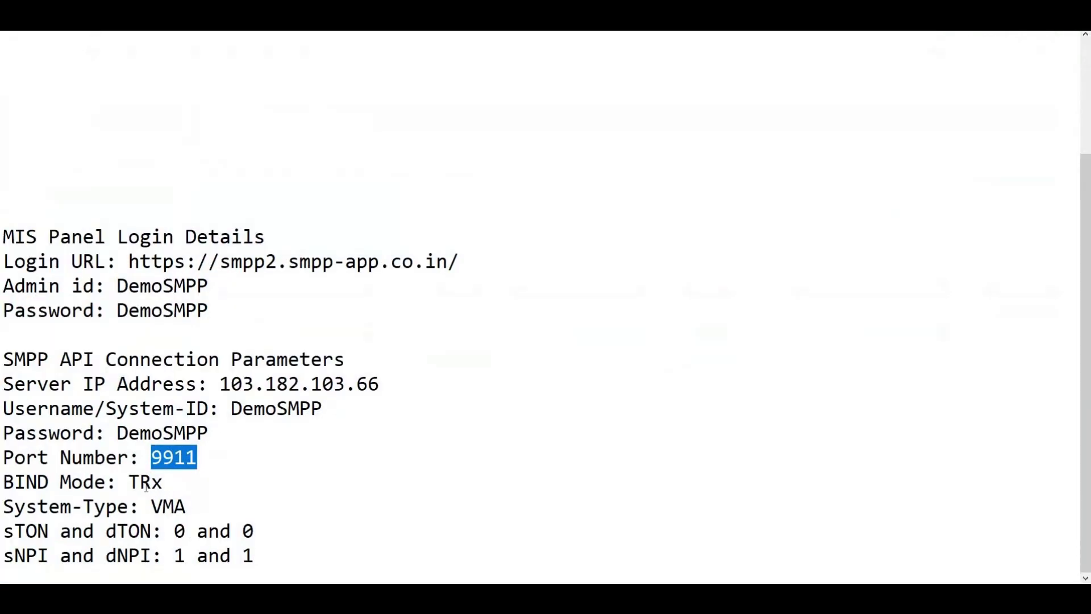
pyautogui.click(141, 482)
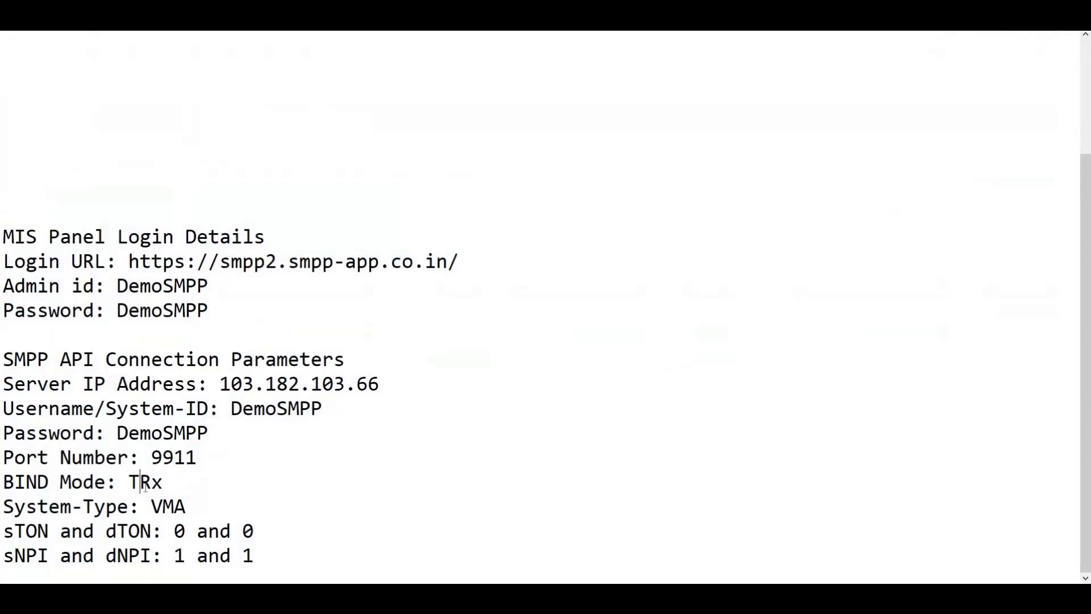
pyautogui.doubleClick(145, 484)
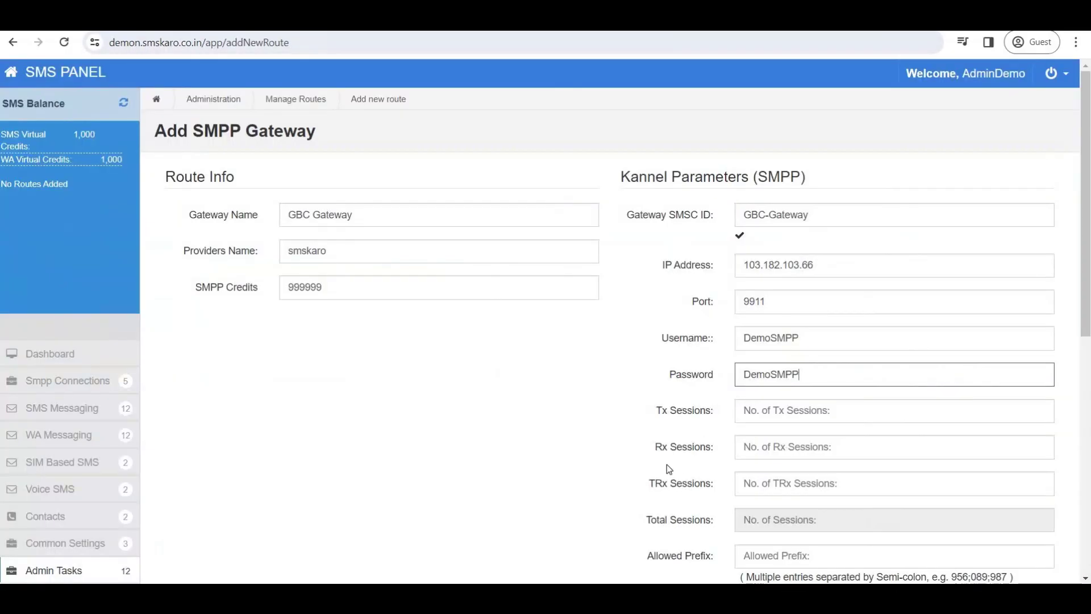
pyautogui.moveTo(699, 488); pyautogui.dragTo(648, 483)
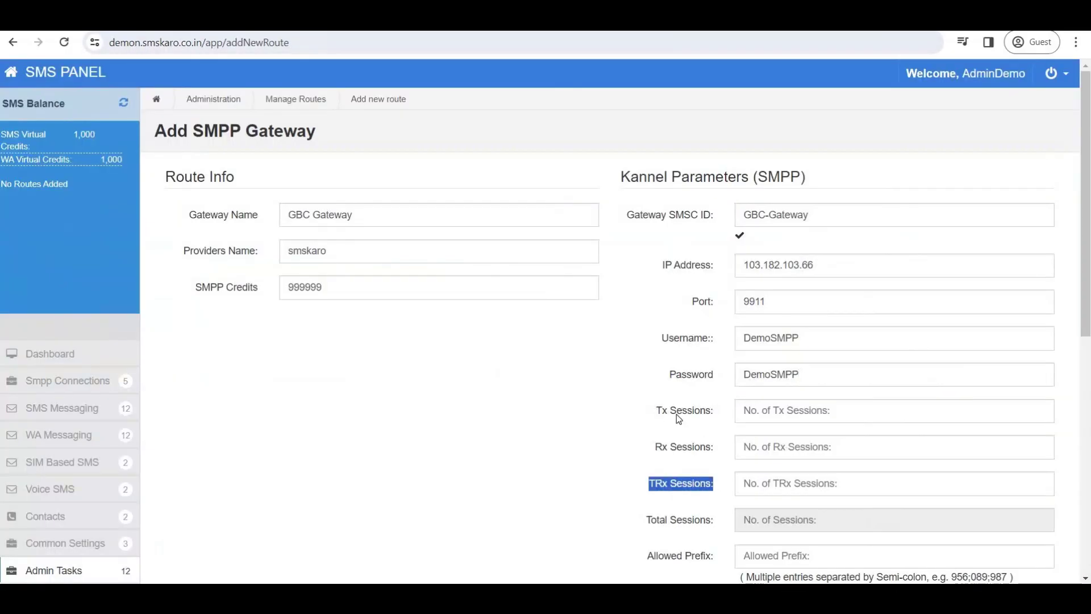
pyautogui.moveTo(658, 410); pyautogui.dragTo(713, 410)
pyautogui.moveTo(655, 447); pyautogui.dragTo(700, 447)
pyautogui.moveTo(649, 484); pyautogui.dragTo(712, 488)
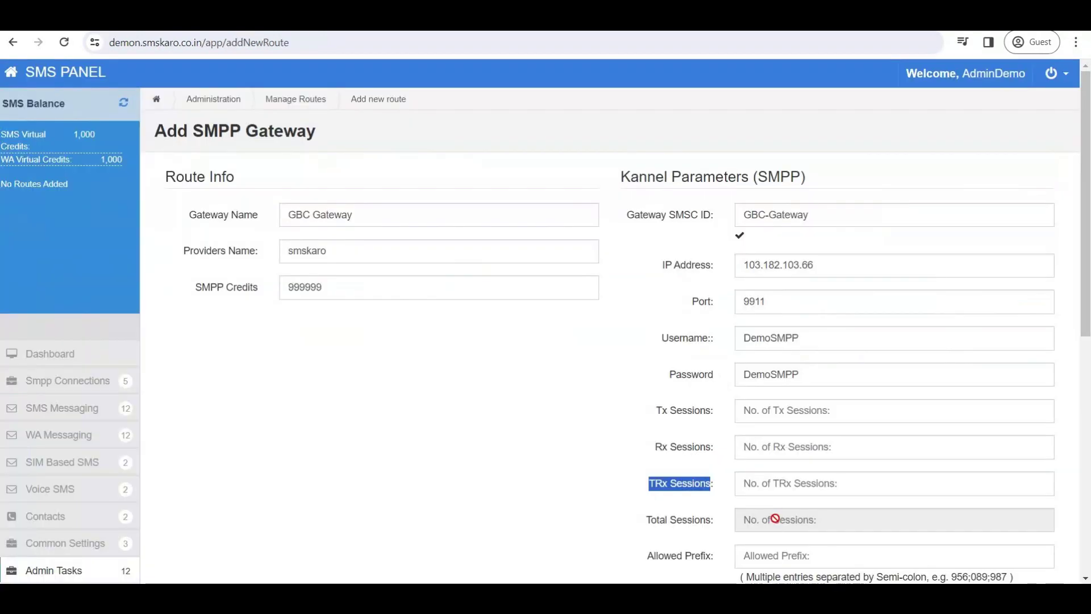
# Set TRx Sessions to 2 and Throughput (TPS) to 1000.
pyautogui.click(761, 486)
pyautogui.write('2')
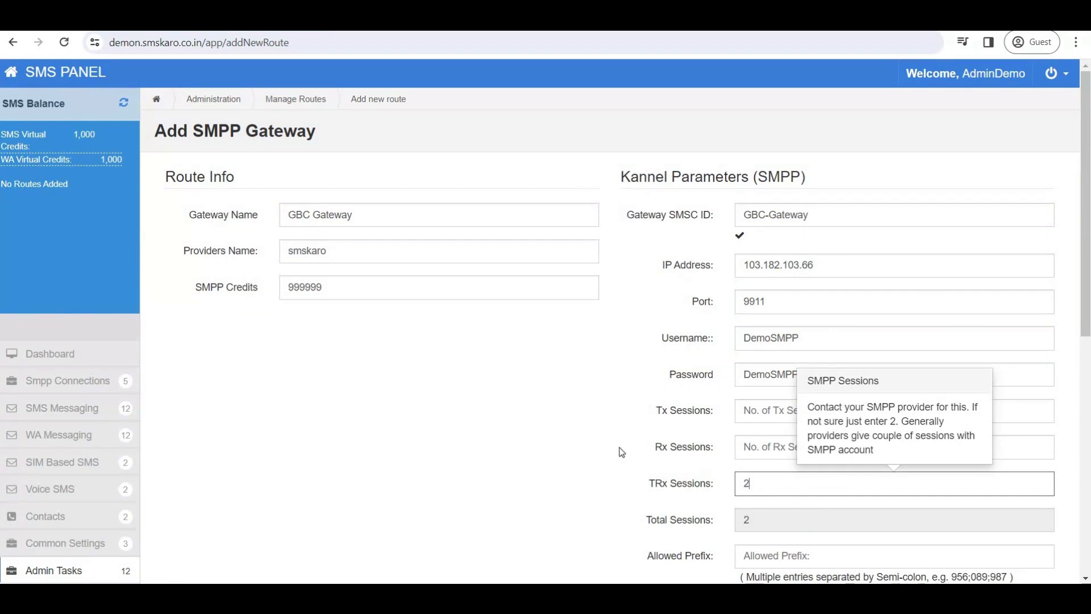
pyautogui.scroll(-5, 613, 447)
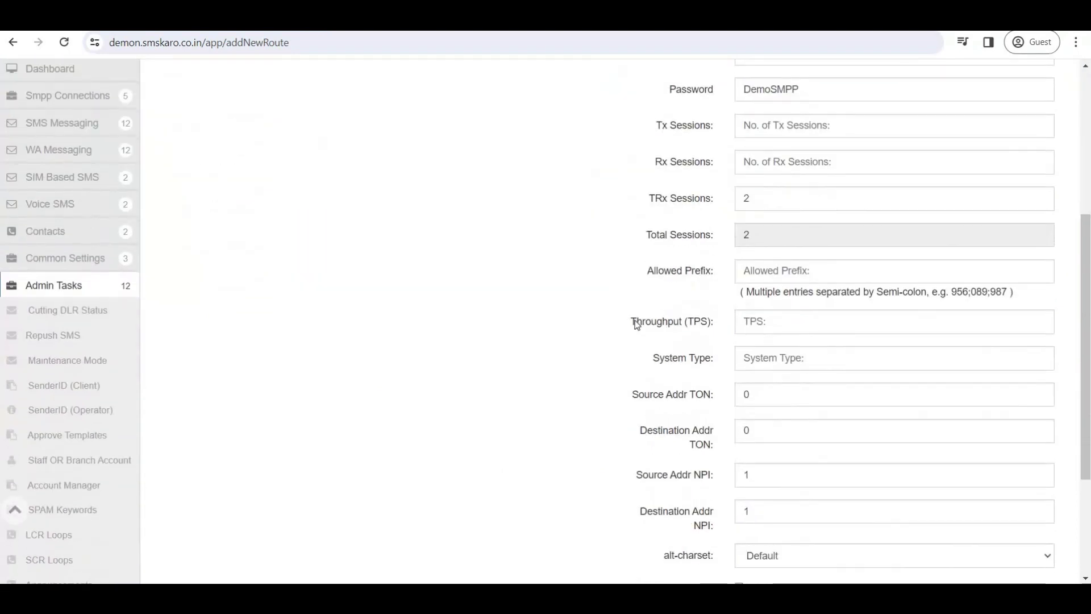
pyautogui.moveTo(637, 322); pyautogui.dragTo(738, 328)
pyautogui.click(756, 327)
pyautogui.write('1000')
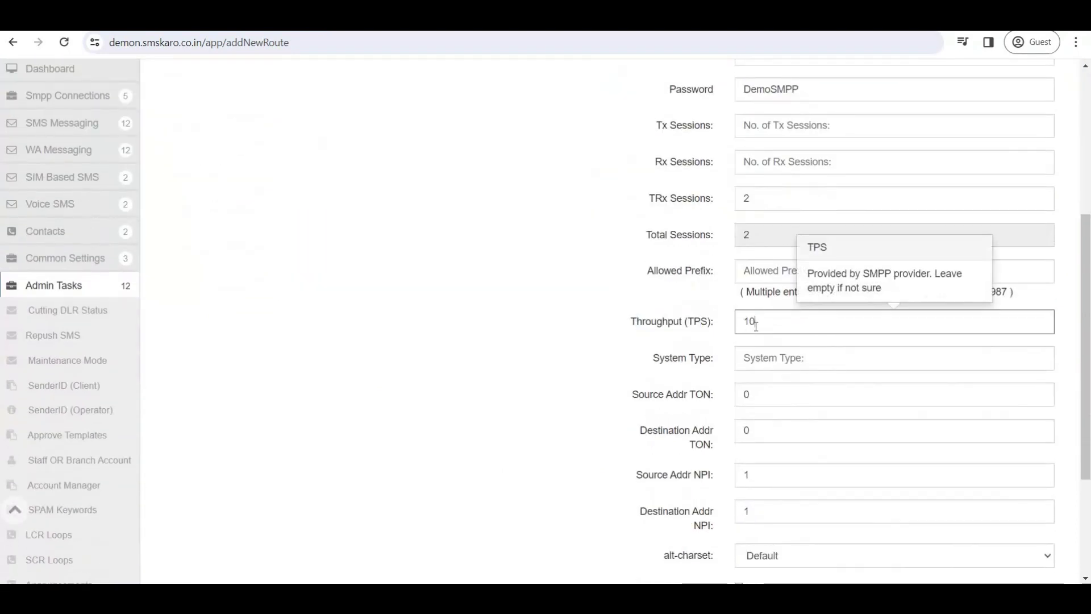
# Set System Type to VMA, matching the System-Type line in the notes.
pyautogui.click(747, 358)
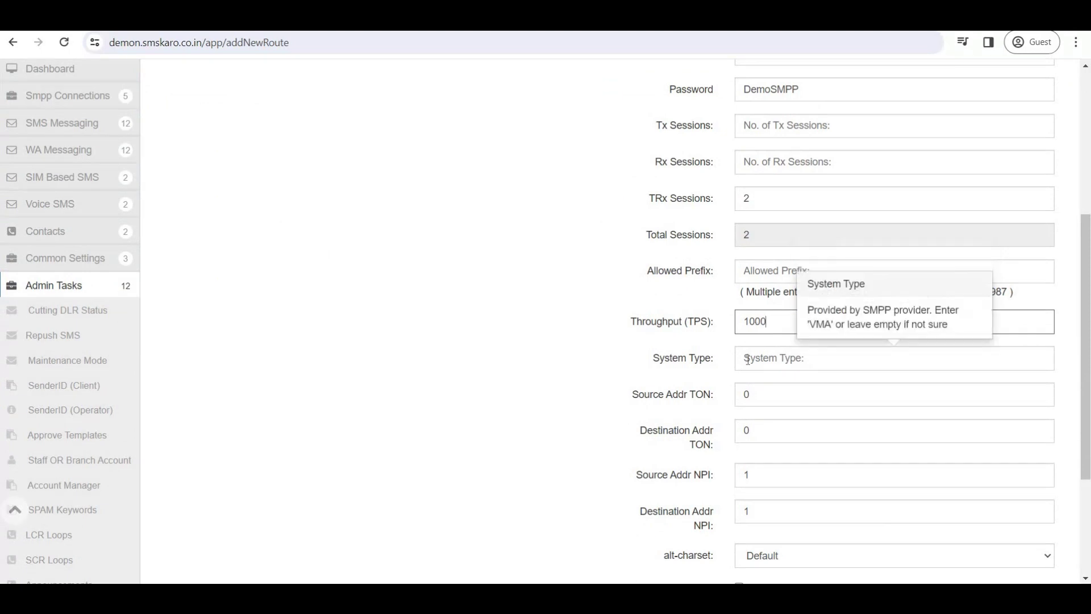
pyautogui.moveTo(721, 357); pyautogui.dragTo(659, 358)
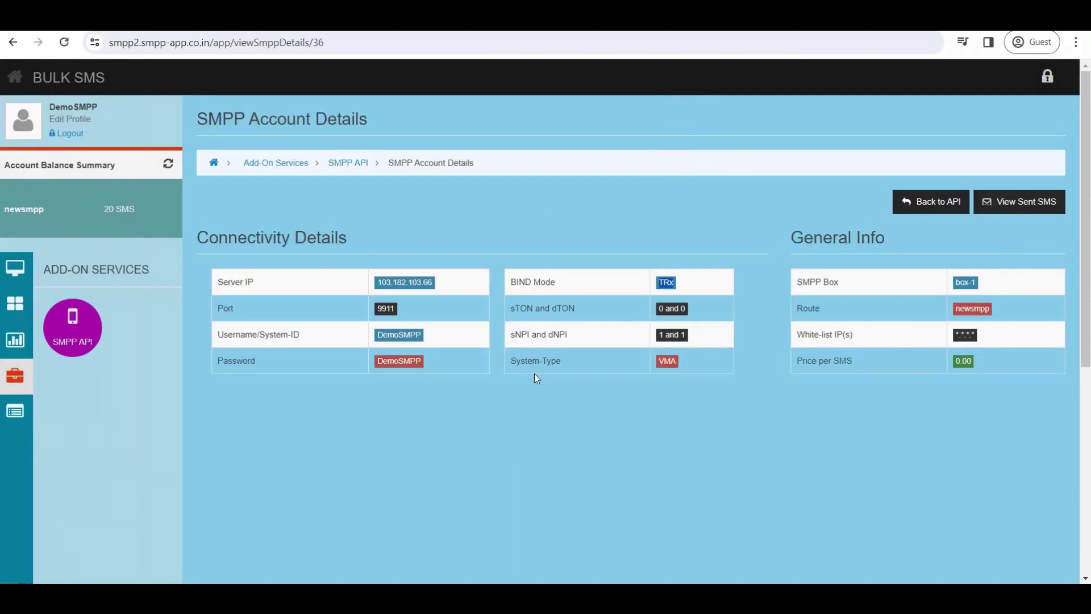
pyautogui.moveTo(516, 361); pyautogui.dragTo(660, 360)
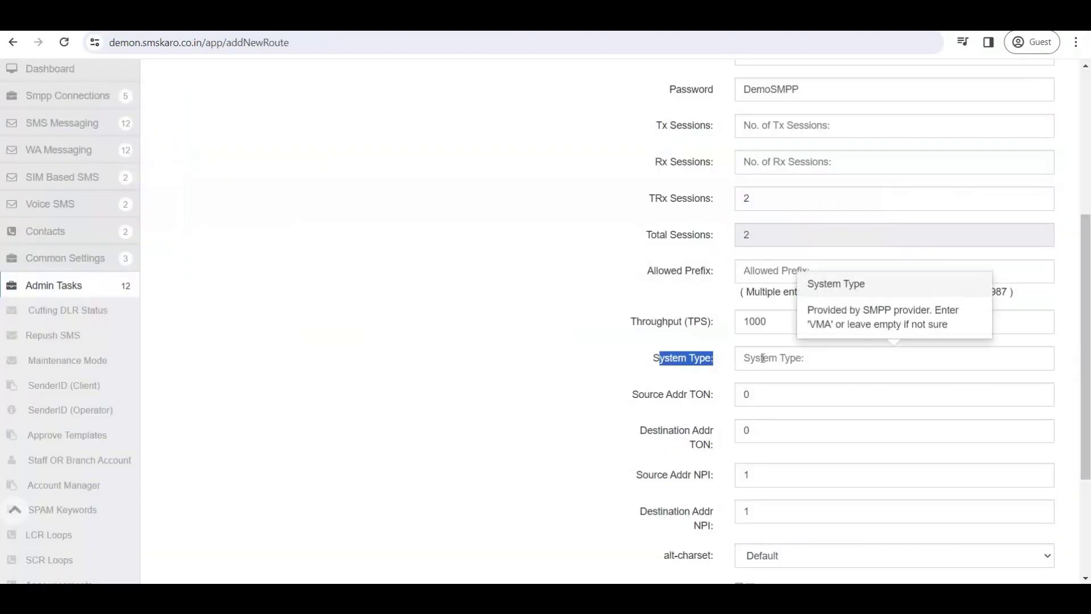
pyautogui.click(763, 358)
pyautogui.write('VMA')
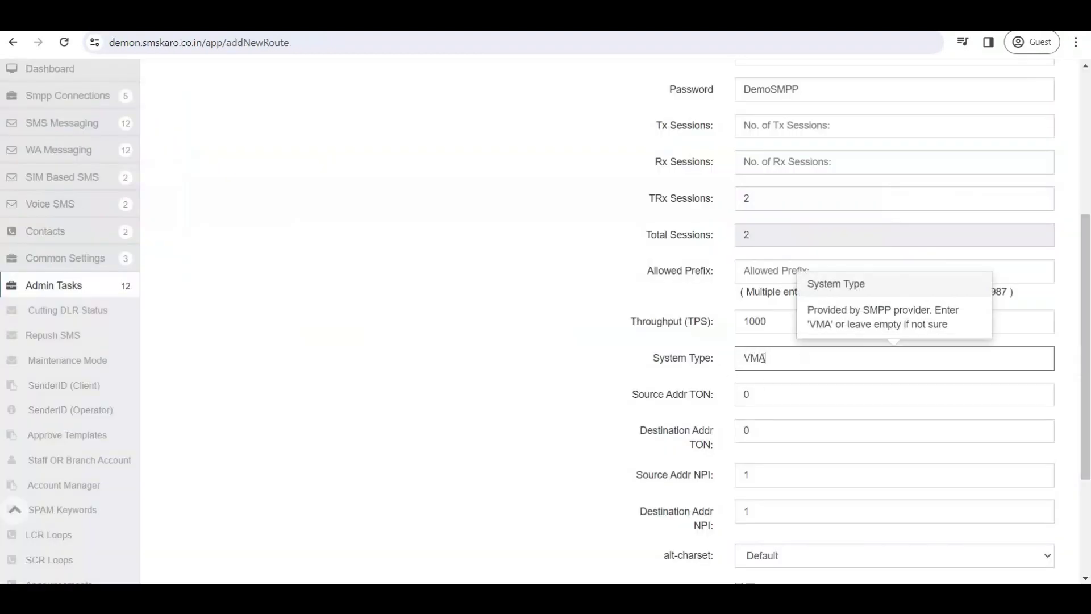
pyautogui.click(551, 364)
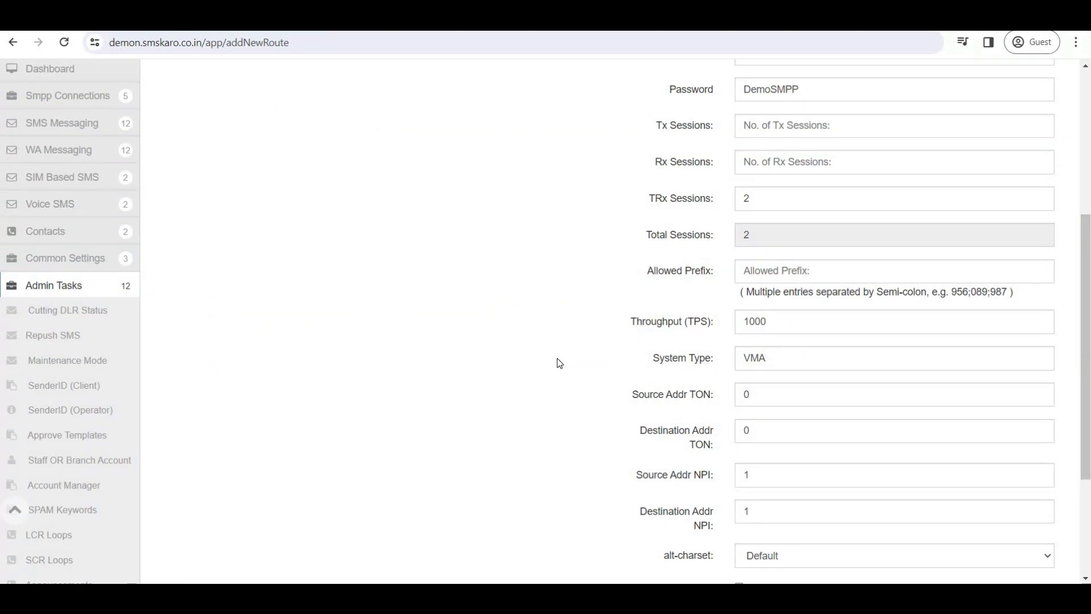
pyautogui.moveTo(777, 362)
# Check Source/Destination TON 0 and NPI 1 against the provider's sTON/dTON and sNPI/dNPI values.
pyautogui.moveTo(645, 401); pyautogui.dragTo(706, 399)
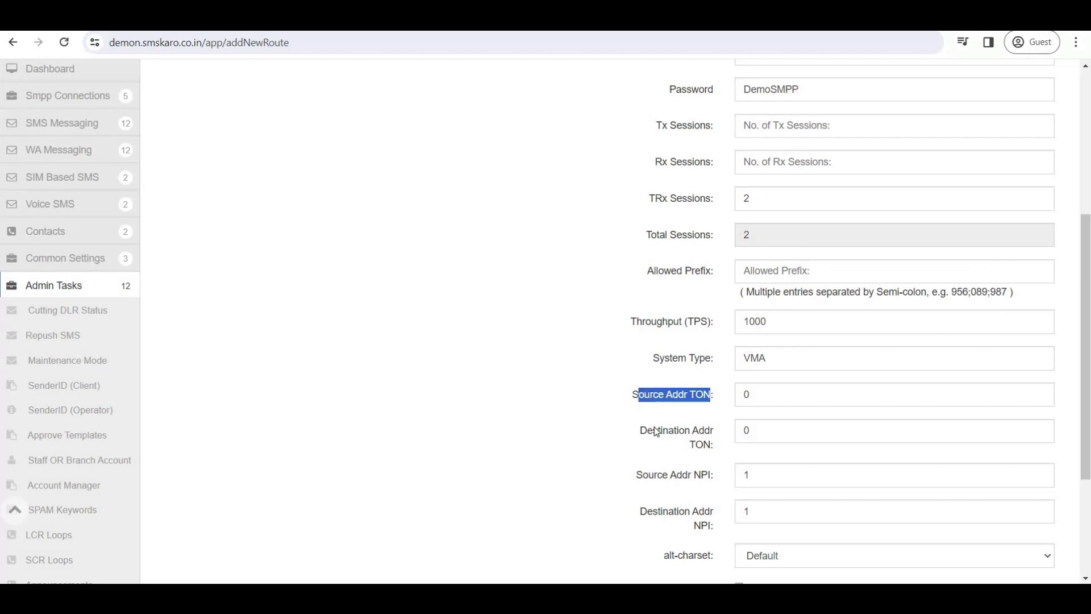
pyautogui.moveTo(652, 432); pyautogui.dragTo(653, 475)
pyautogui.moveTo(710, 526); pyautogui.dragTo(677, 511)
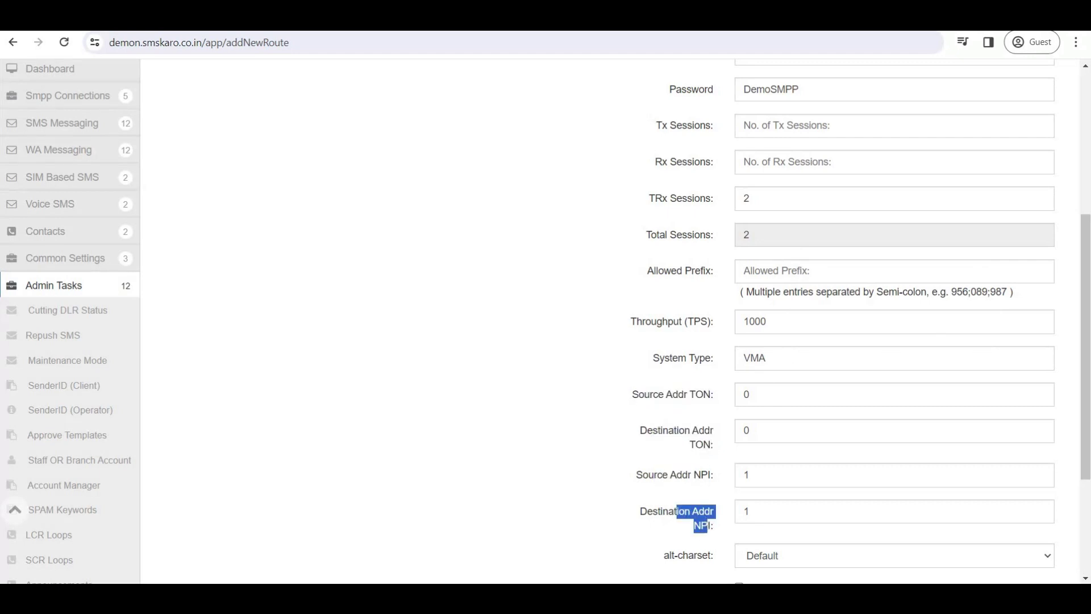
pyautogui.hotkey('alt', 'Tab')
pyautogui.tripleClick(530, 311)
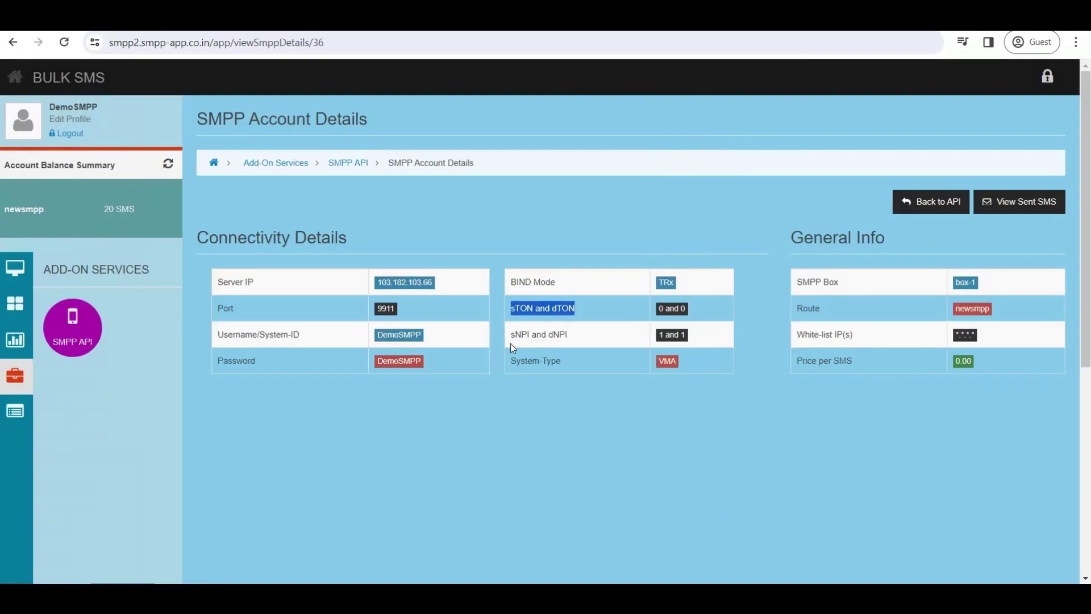
pyautogui.moveTo(515, 336); pyautogui.dragTo(569, 343)
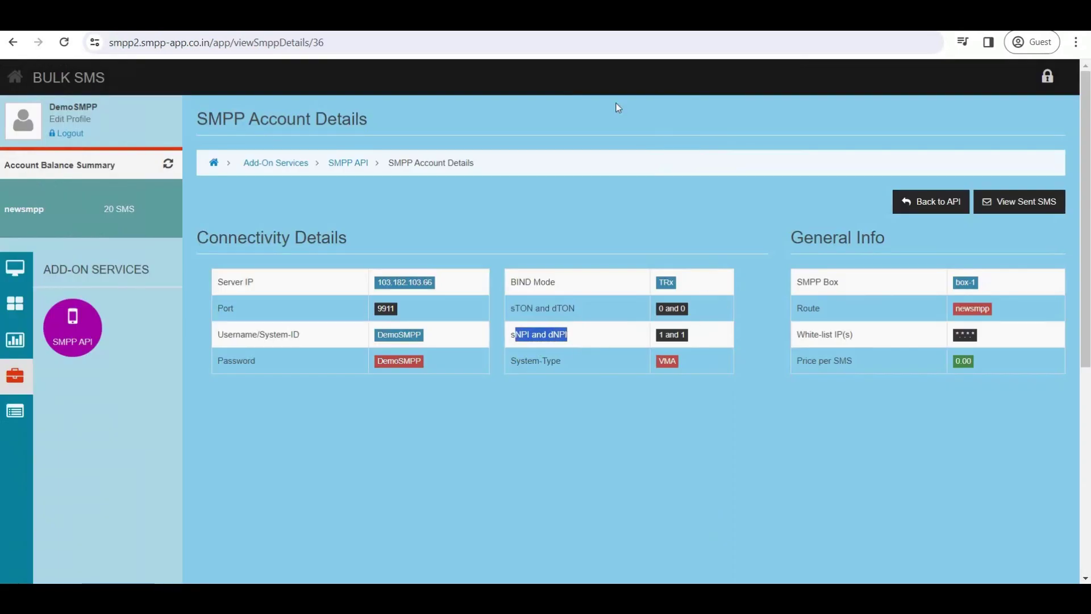
pyautogui.hotkey('alt', 'Tab')
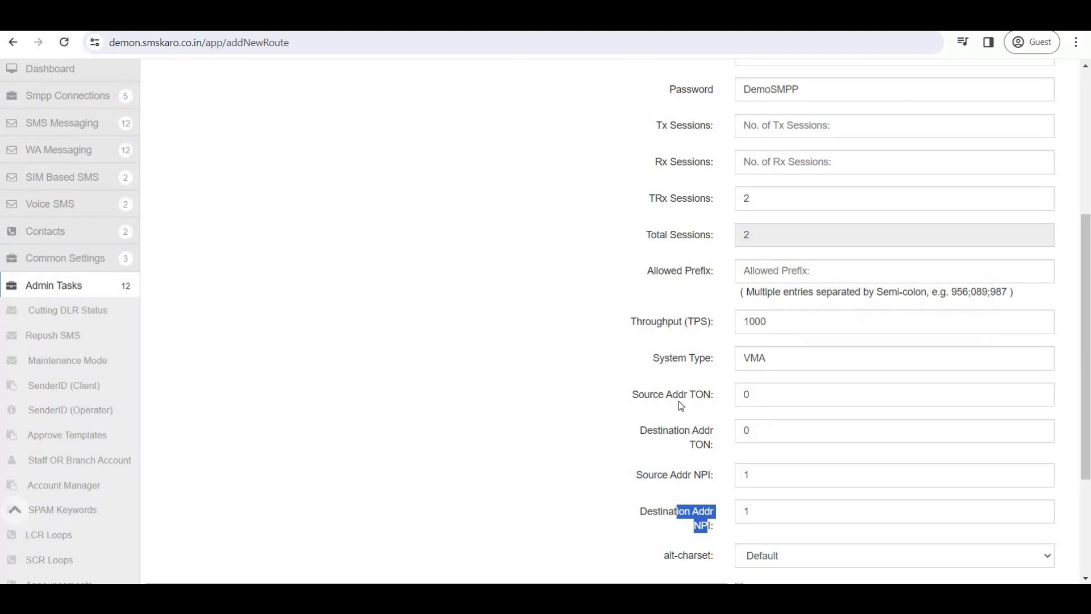
pyautogui.click(659, 515)
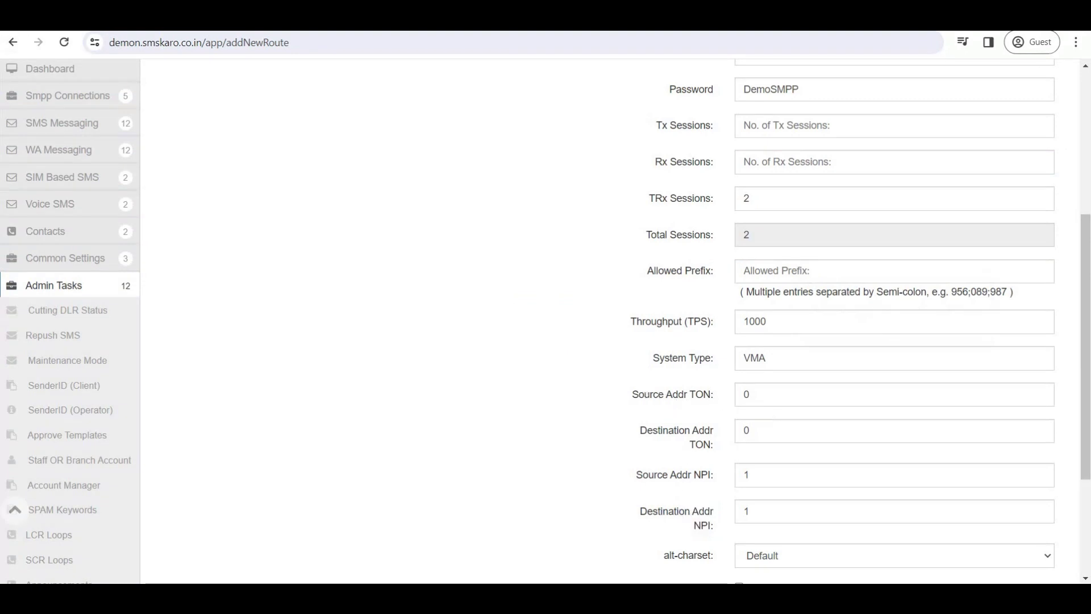
pyautogui.scroll(-3, 383, 312)
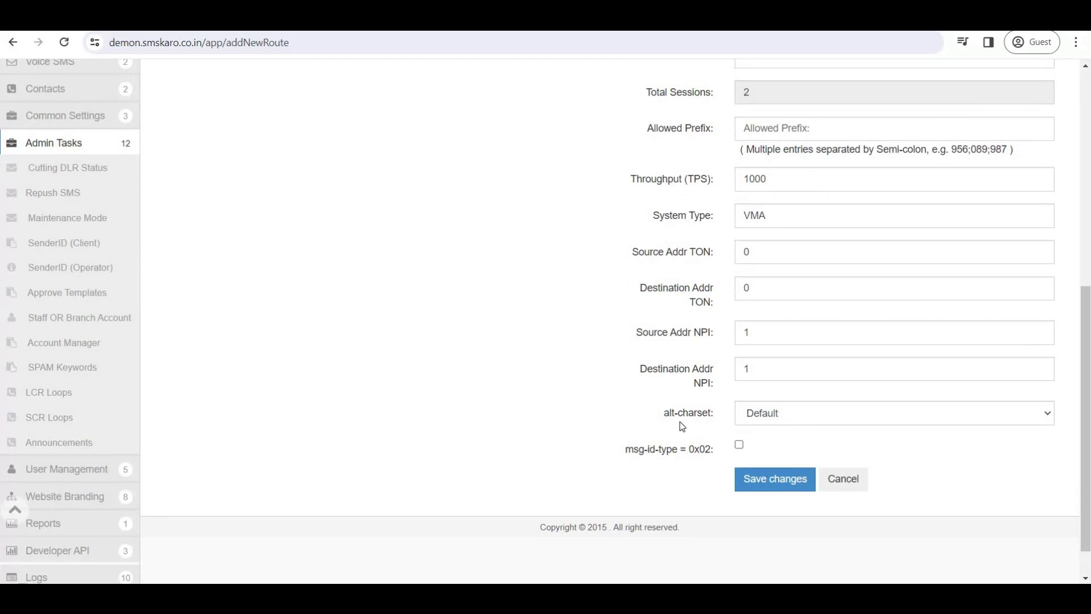
pyautogui.click(792, 421)
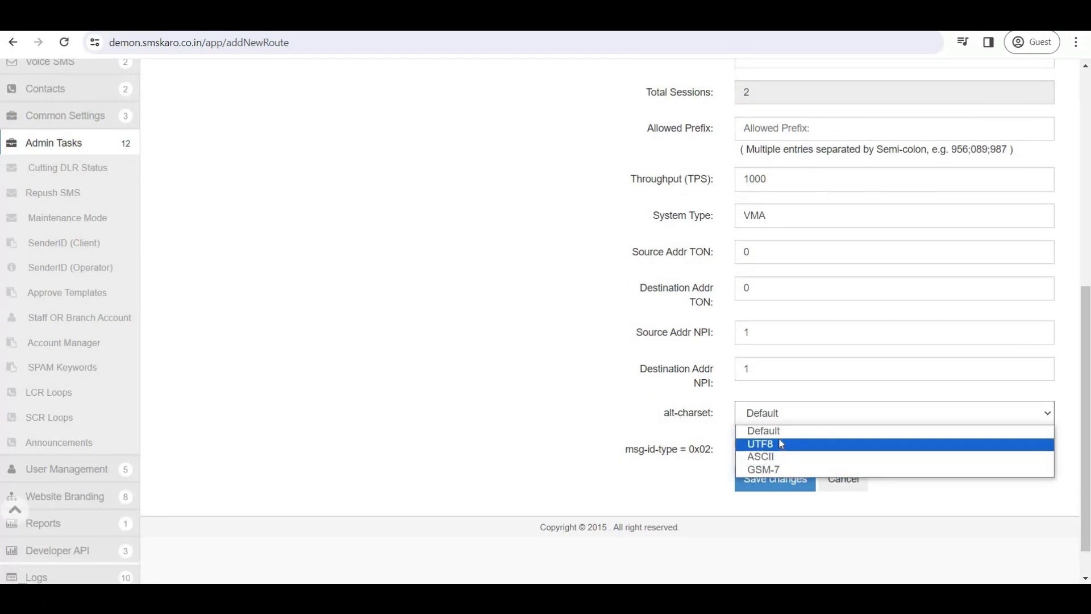
pyautogui.click(781, 435)
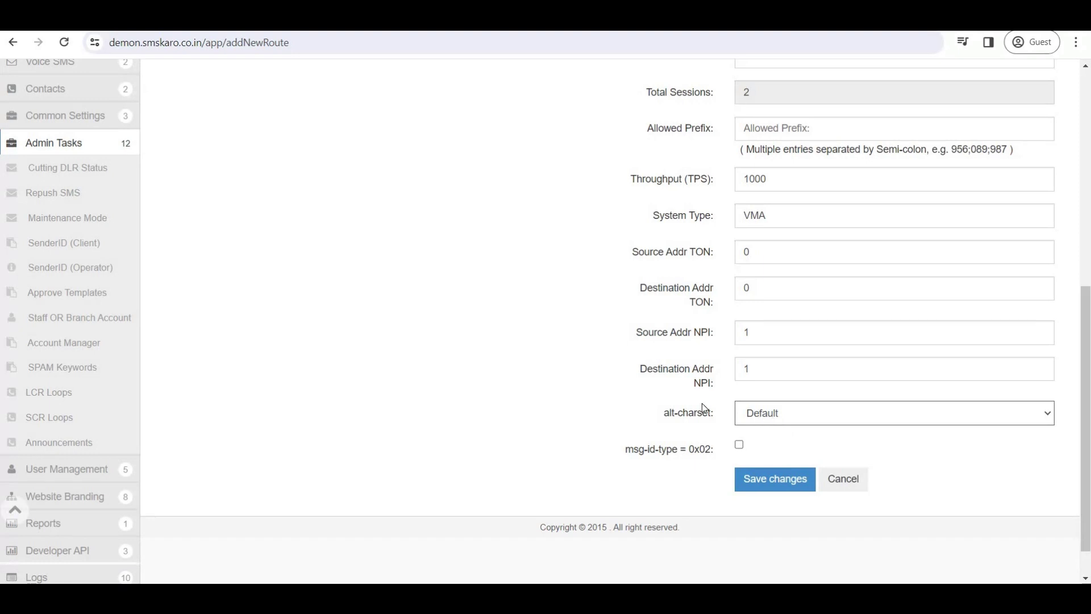
pyautogui.click(789, 418)
pyautogui.click(783, 430)
pyautogui.moveTo(625, 449); pyautogui.dragTo(683, 459)
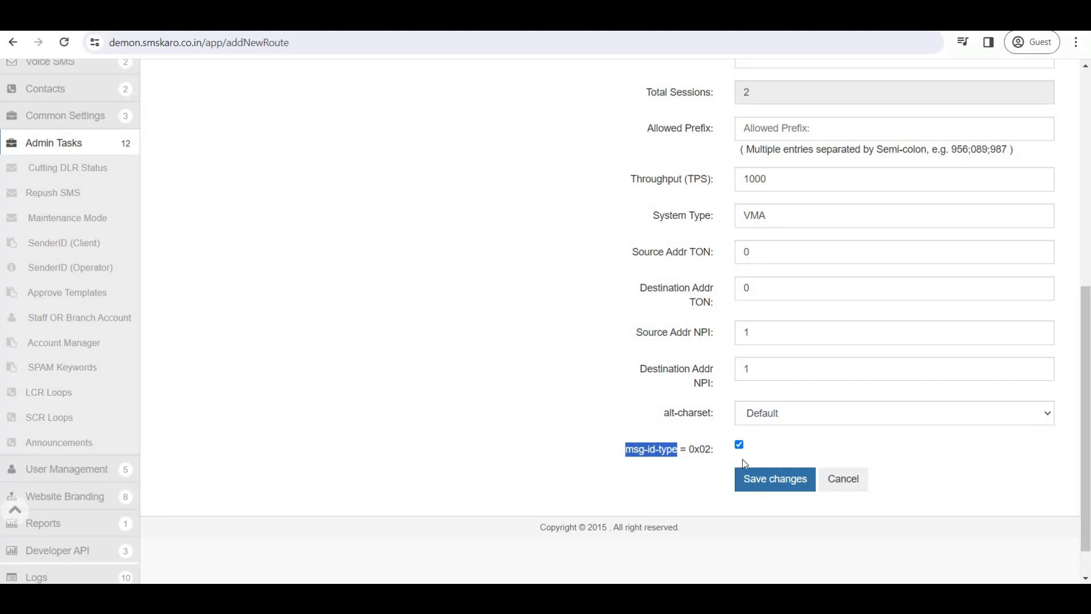
pyautogui.click(739, 444)
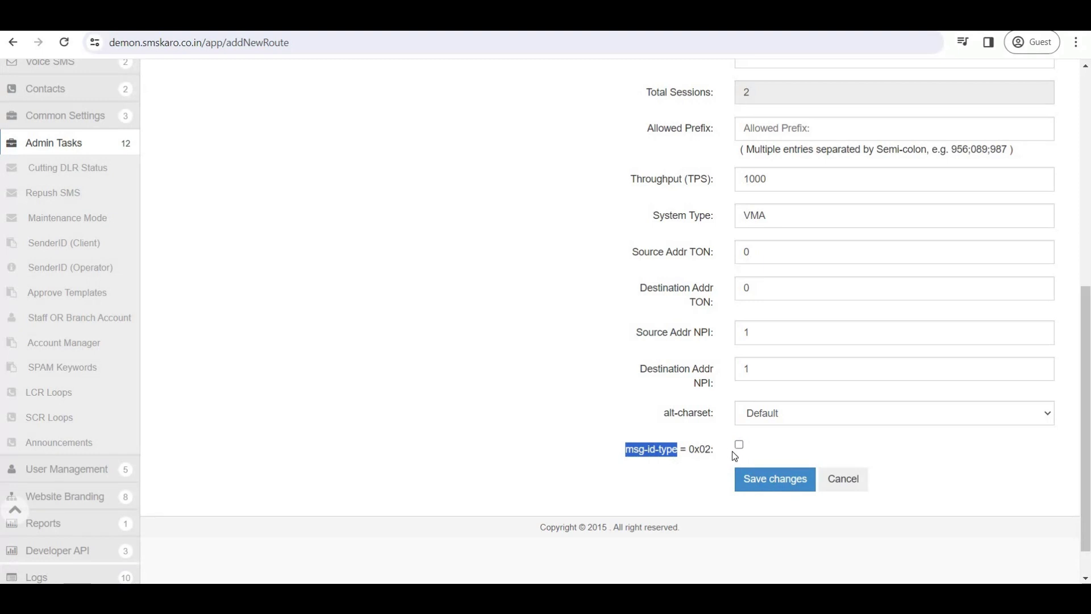
# Save the route and point out the hint about checking Kannel Monitor.
pyautogui.click(765, 486)
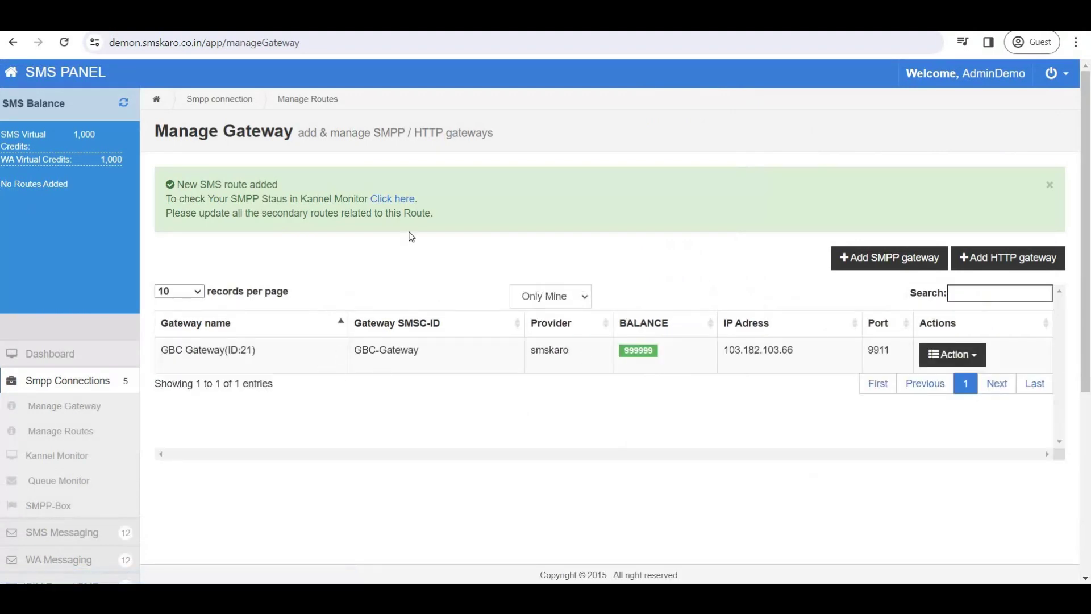
pyautogui.moveTo(177, 198); pyautogui.dragTo(369, 200)
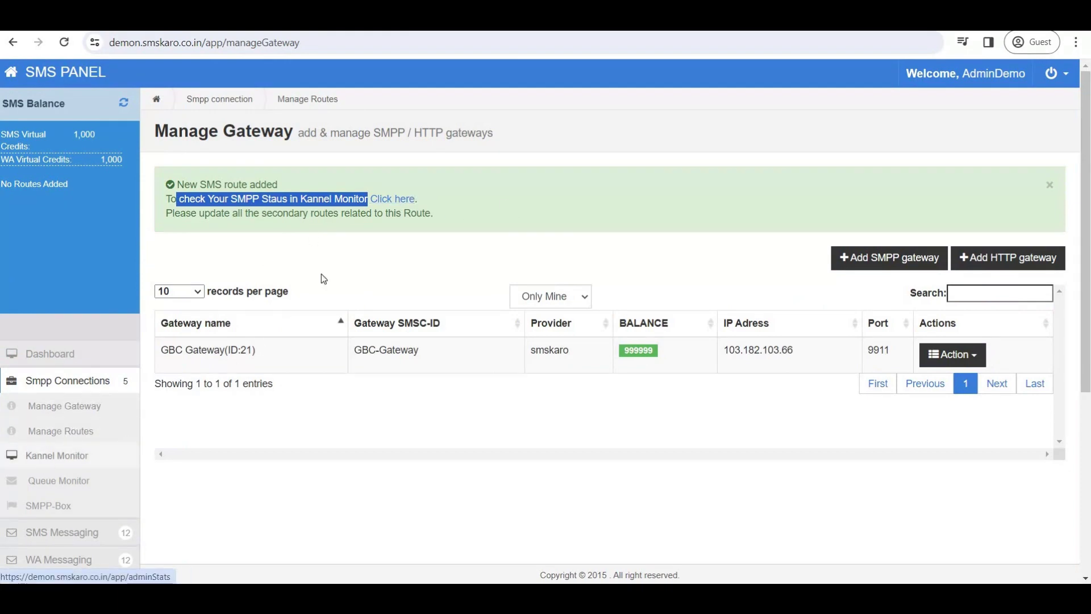
# Confirm on Kannel Monitor that both GBC-Gateway TRx binds are online, then return to Manage Gateway.
pyautogui.click(47, 460)
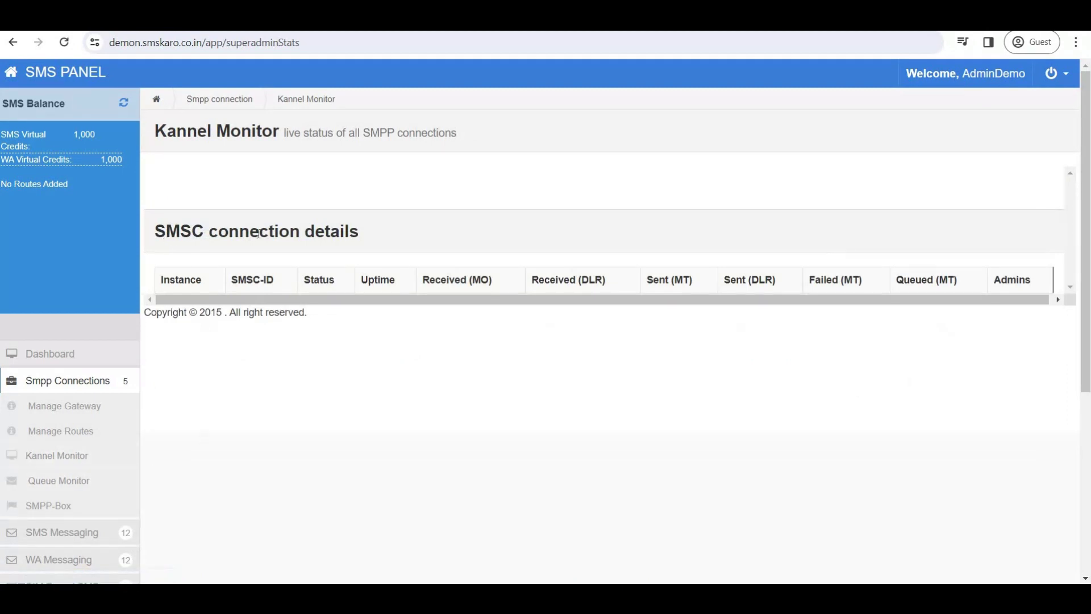
pyautogui.moveTo(166, 233); pyautogui.dragTo(365, 239)
pyautogui.moveTo(334, 280); pyautogui.dragTo(574, 331)
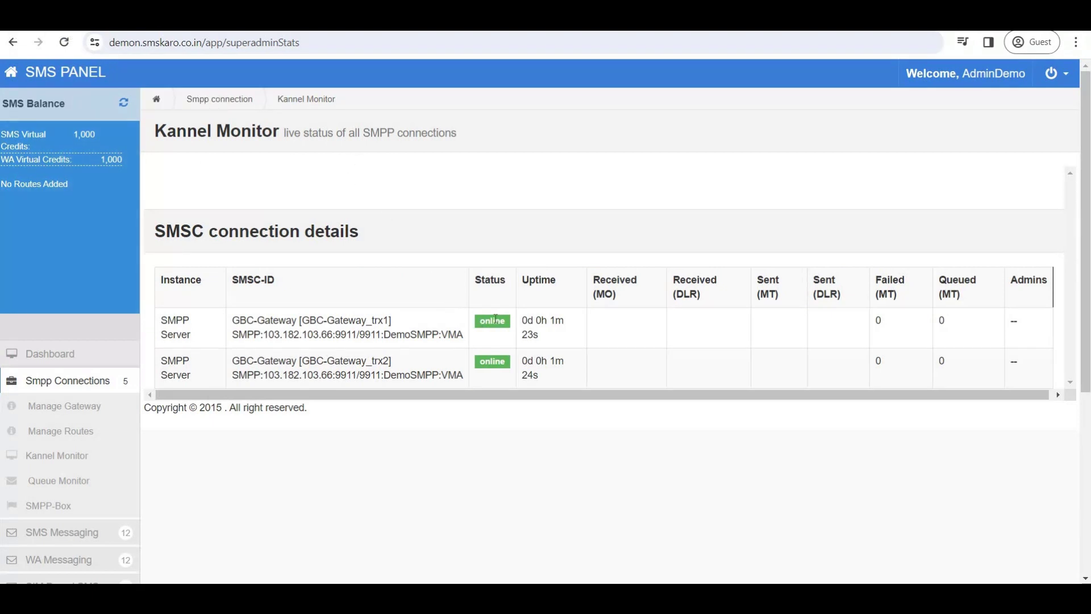
pyautogui.doubleClick(496, 319)
pyautogui.doubleClick(494, 361)
pyautogui.moveTo(481, 362); pyautogui.dragTo(501, 362)
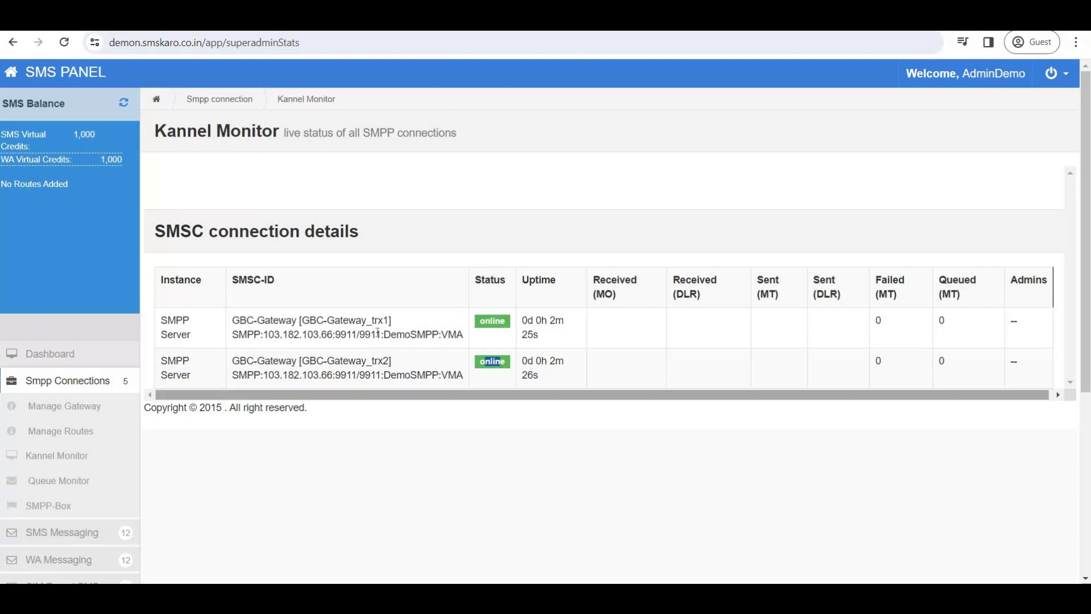
pyautogui.click(69, 407)
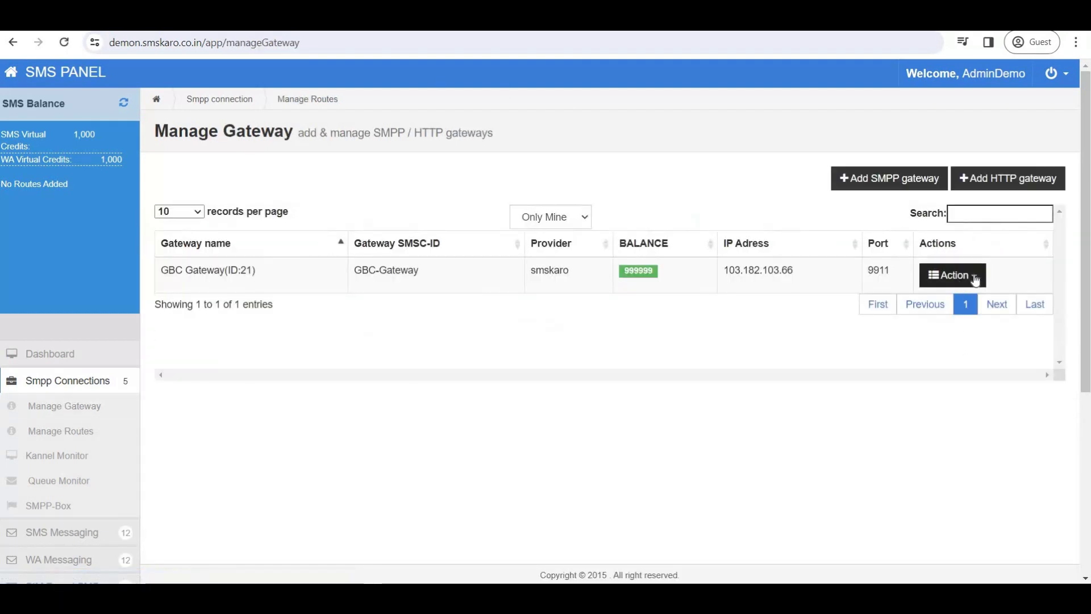
# Open Manage TLV for GBC Gateway and enable PE_ID with tag 0x1400 and length 24.
pyautogui.click(948, 275)
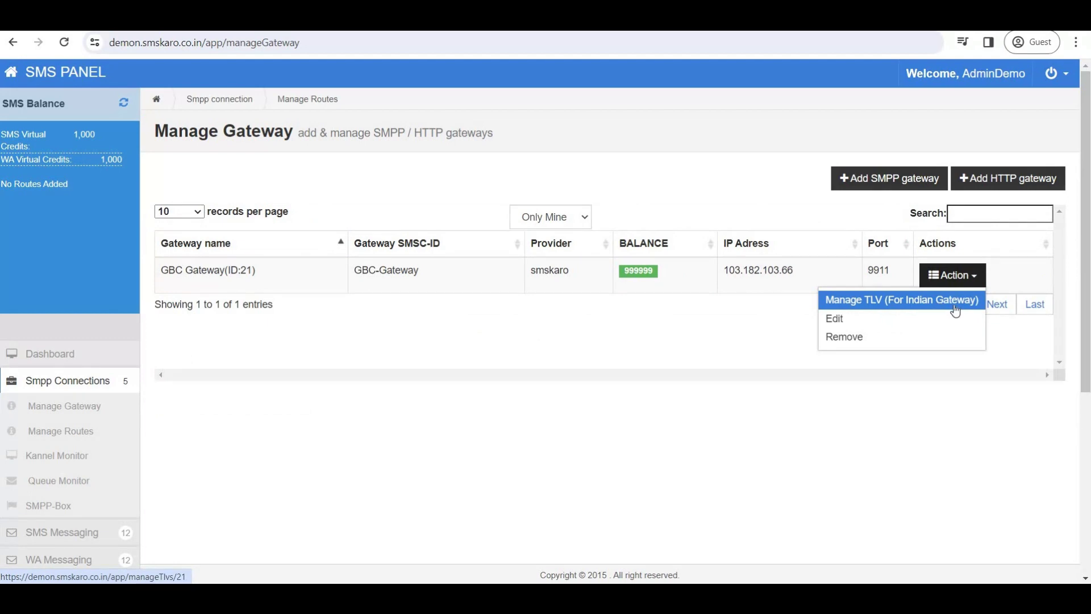
pyautogui.click(884, 302)
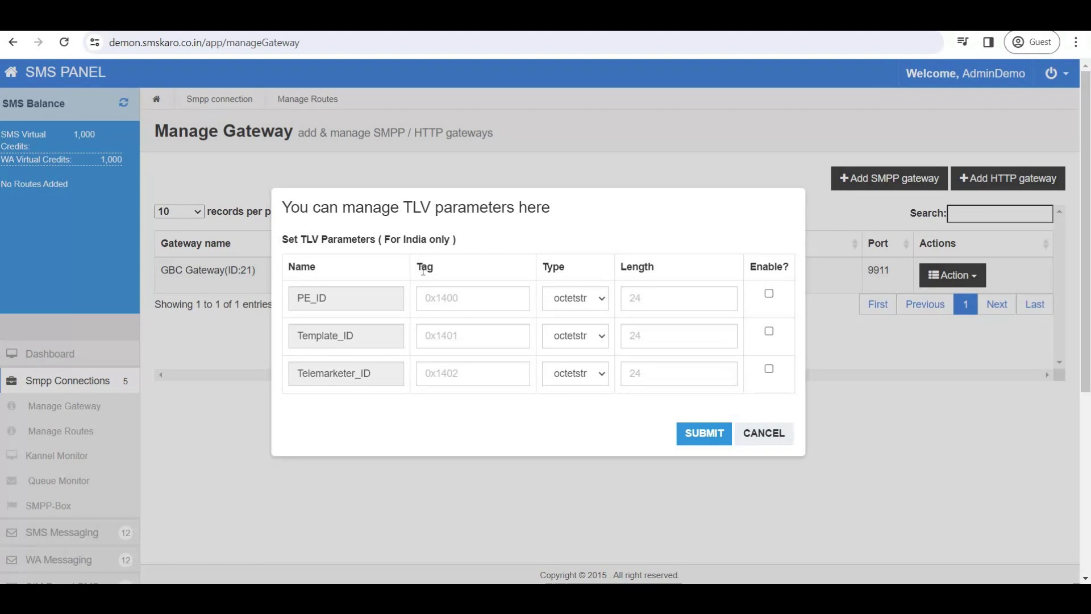
pyautogui.click(431, 299)
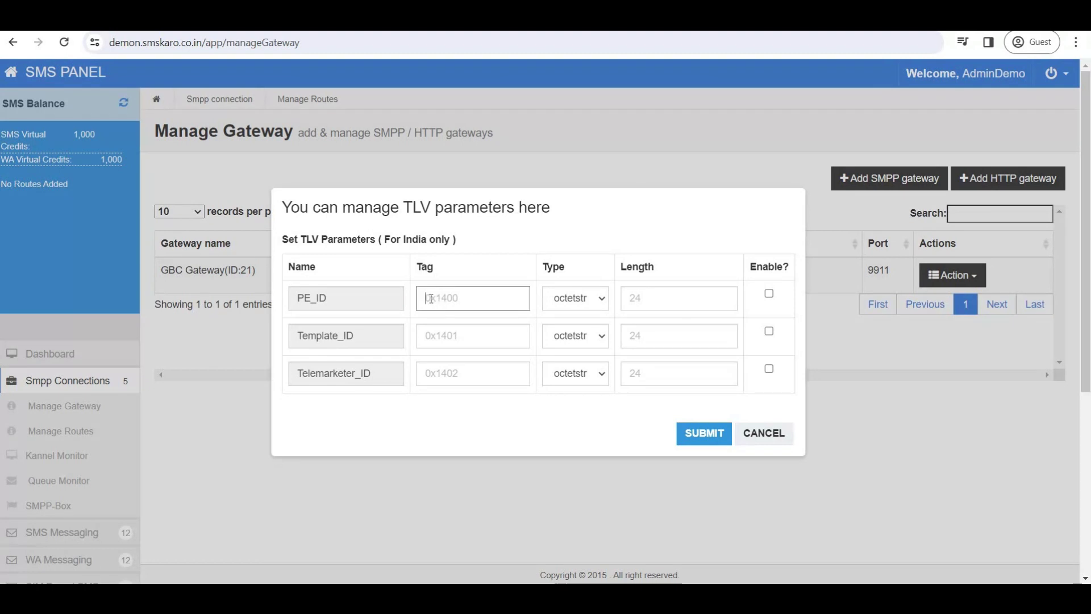
pyautogui.write('0x1400')
pyautogui.click(659, 297)
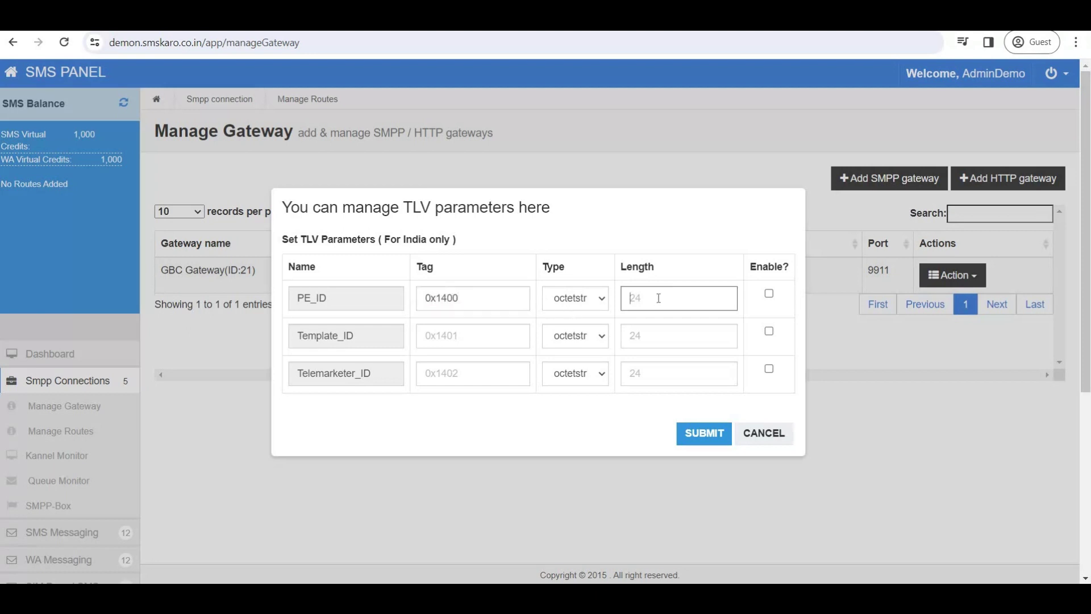
pyautogui.write('24')
pyautogui.click(769, 294)
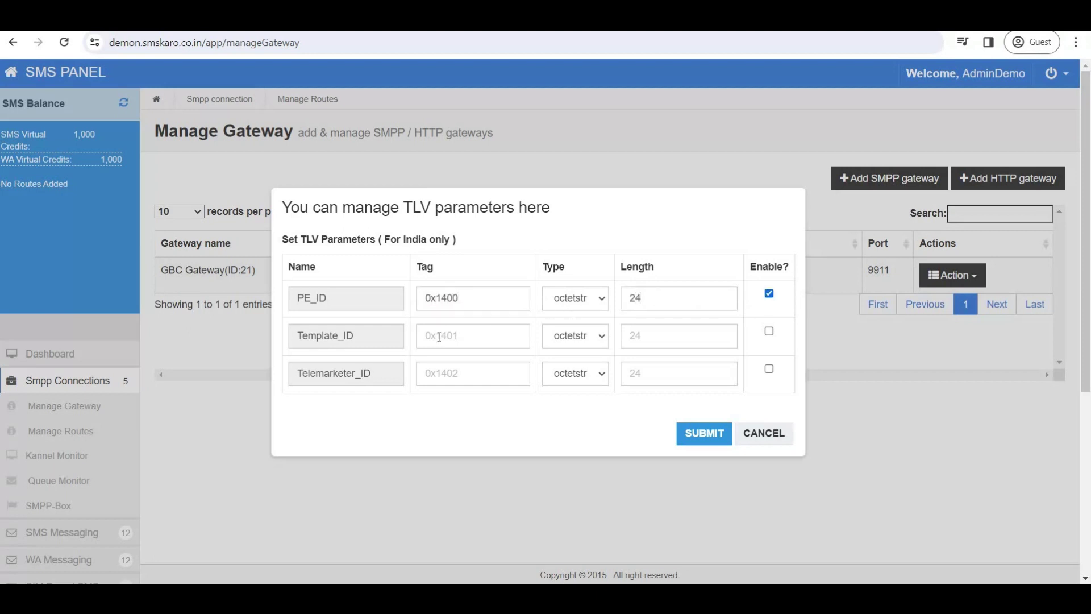
# Enable Template_ID with tag 0x1401 and length 24, leaving Telemarketer_ID unused, and submit.
pyautogui.click(462, 337)
pyautogui.click(462, 337)
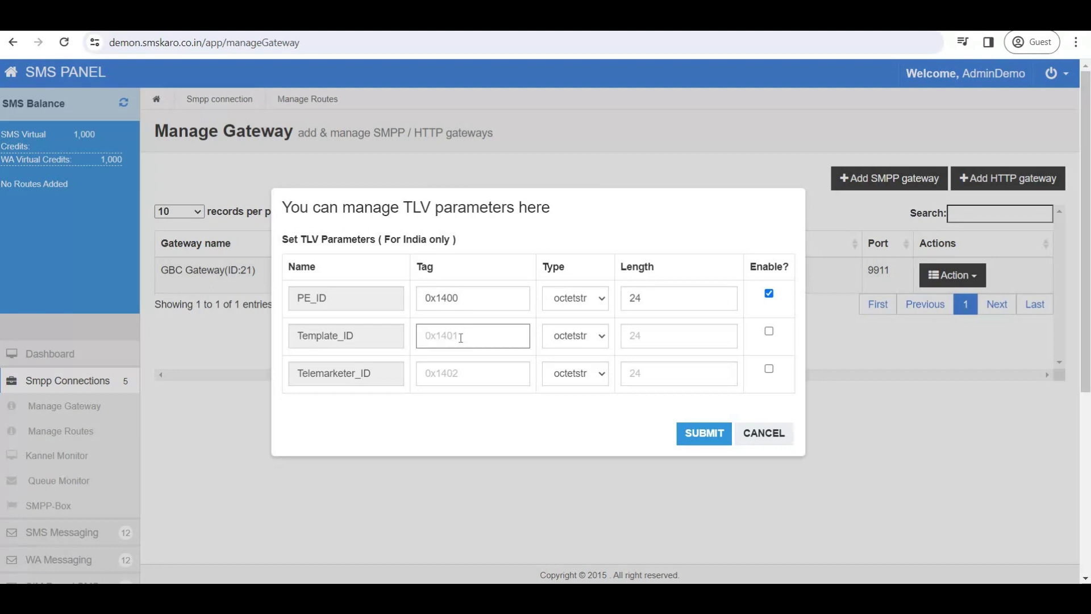
pyautogui.write('0x1401')
pyautogui.press('Tab')
pyautogui.press('Tab')
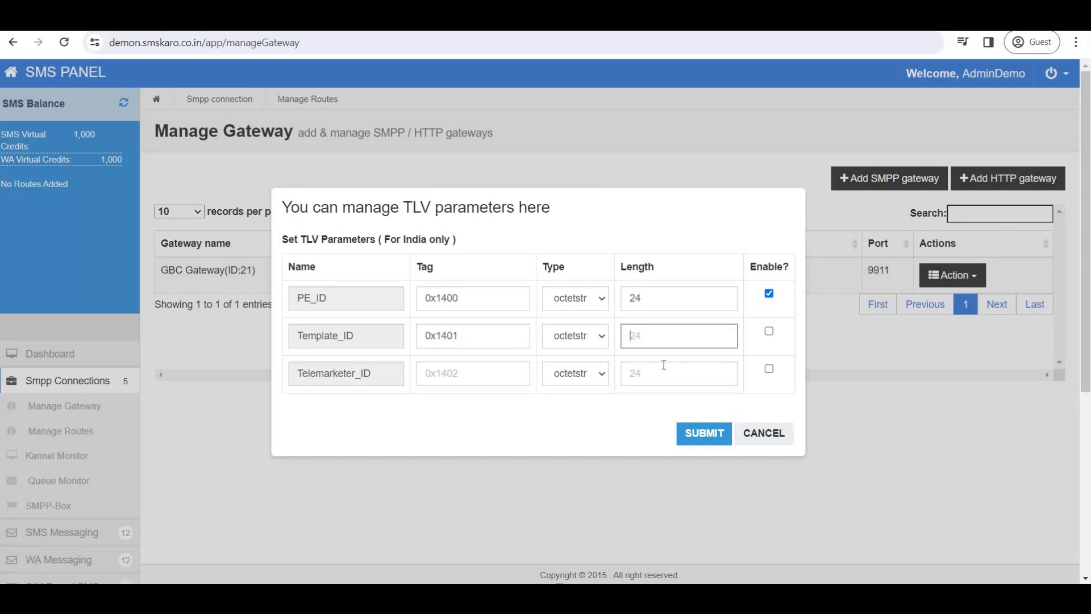
pyautogui.write('24')
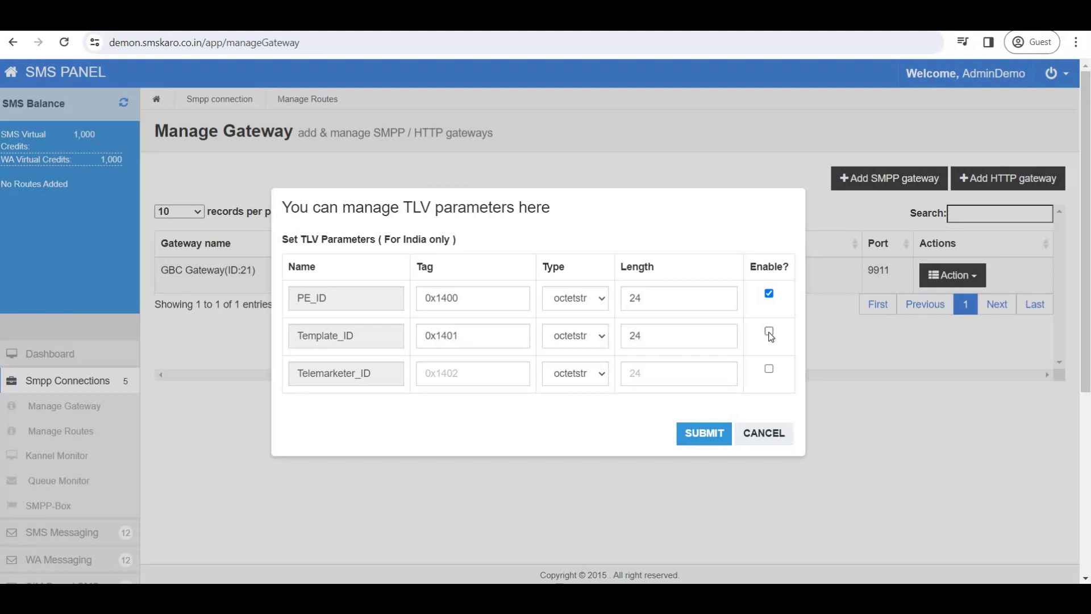
pyautogui.click(769, 332)
pyautogui.moveTo(302, 373); pyautogui.dragTo(381, 385)
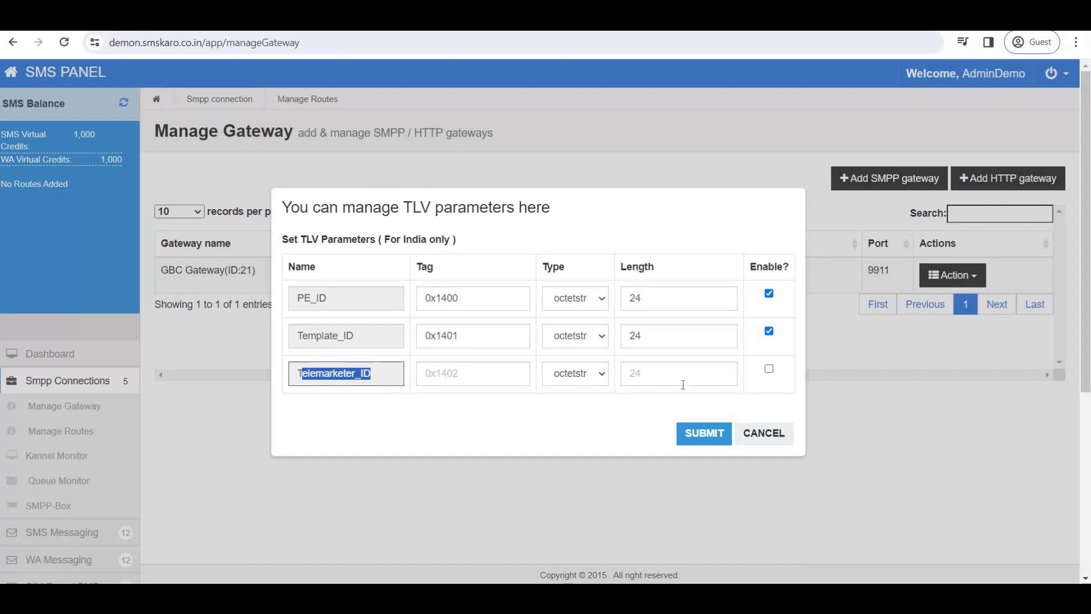
pyautogui.click(695, 434)
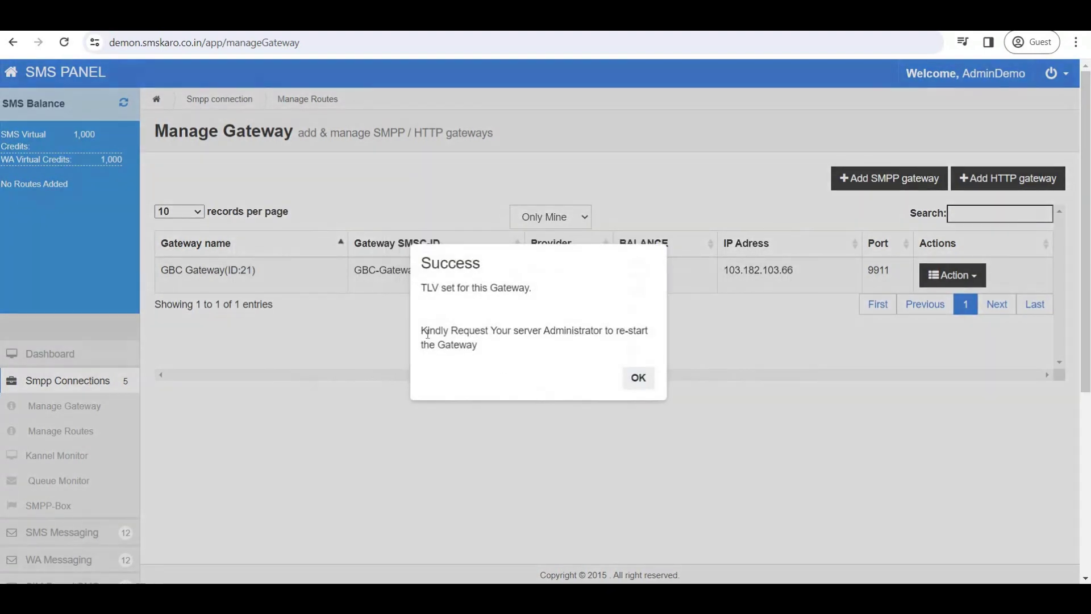
# Note the gateway restart reminder and dismiss the TLV success notice.
pyautogui.moveTo(429, 333); pyautogui.dragTo(624, 350)
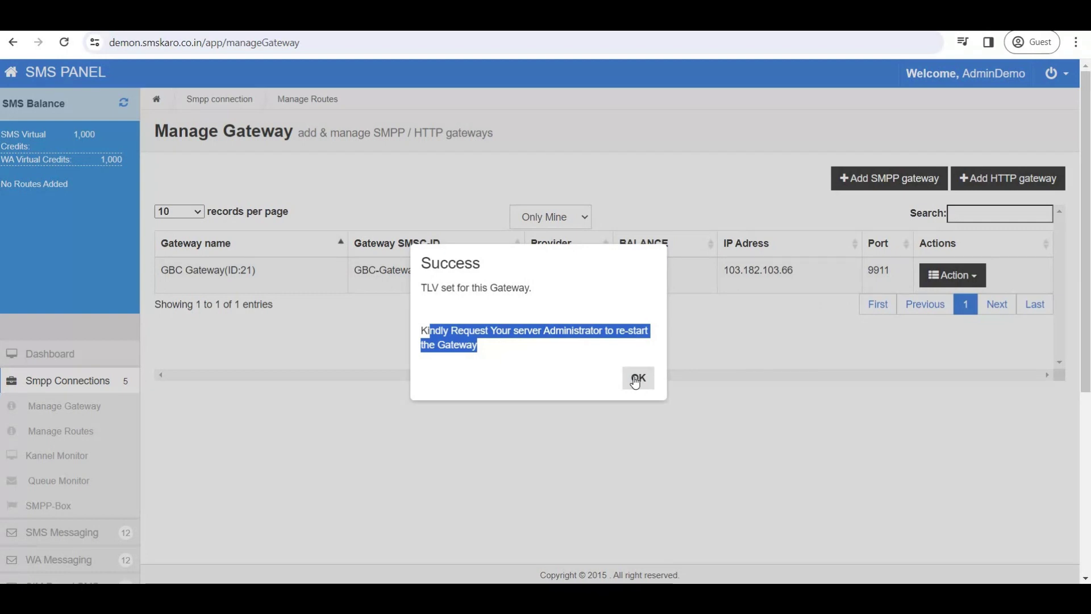
pyautogui.click(637, 379)
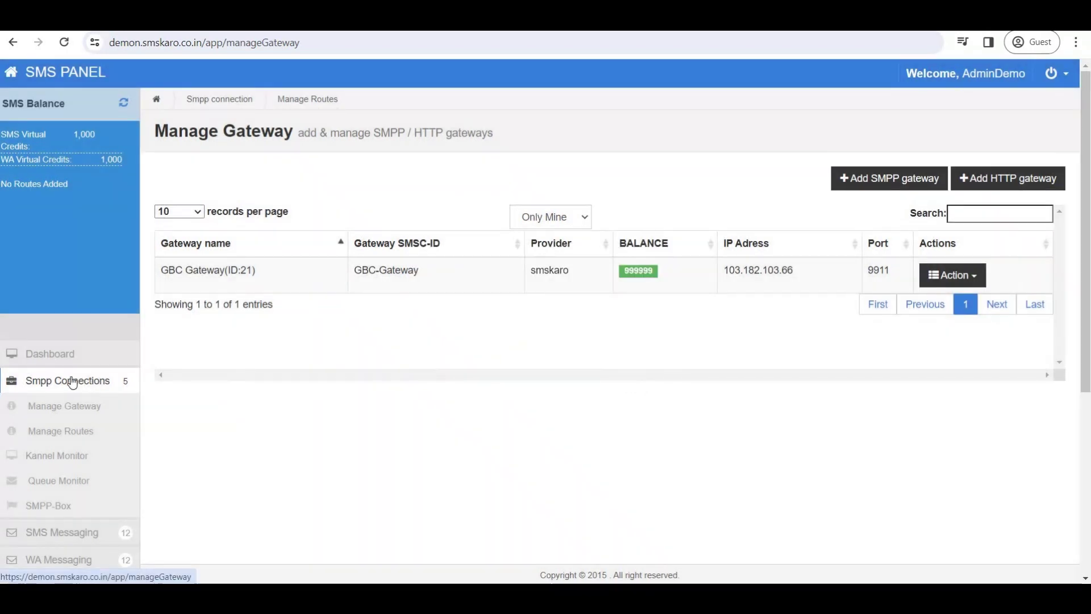
# Check on Kannel Monitor that the first connection's uptime reset after the restart.
pyautogui.click(91, 382)
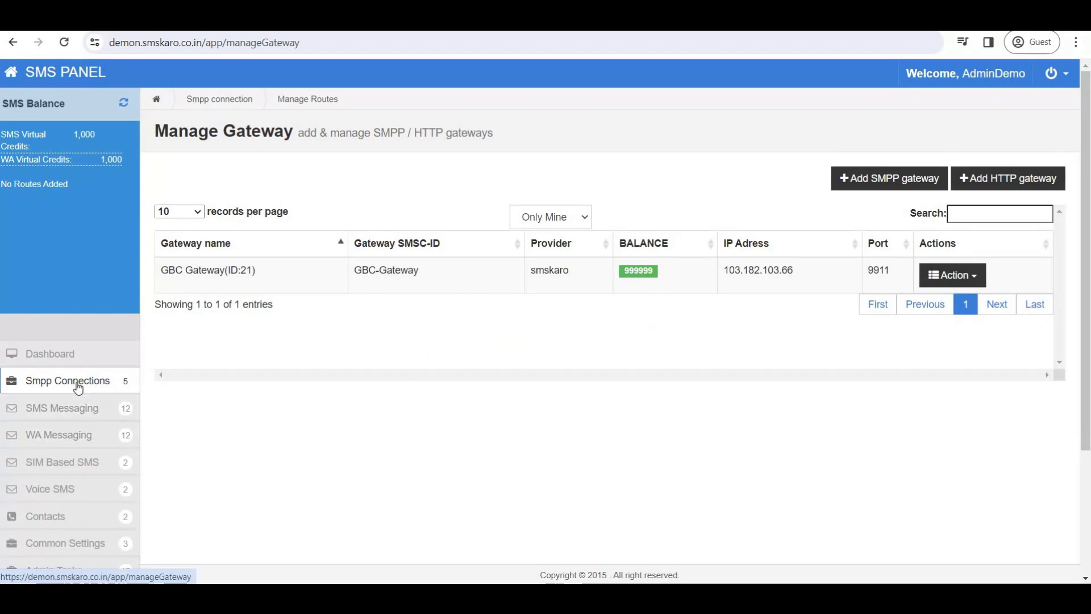
pyautogui.click(78, 383)
pyautogui.click(71, 458)
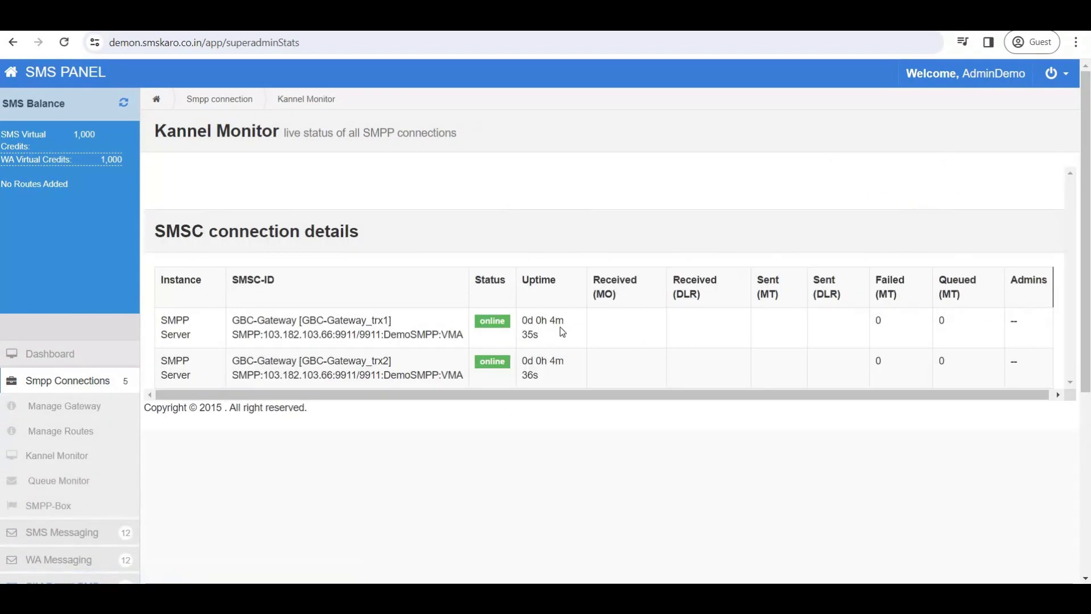
pyautogui.moveTo(547, 321); pyautogui.dragTo(563, 338)
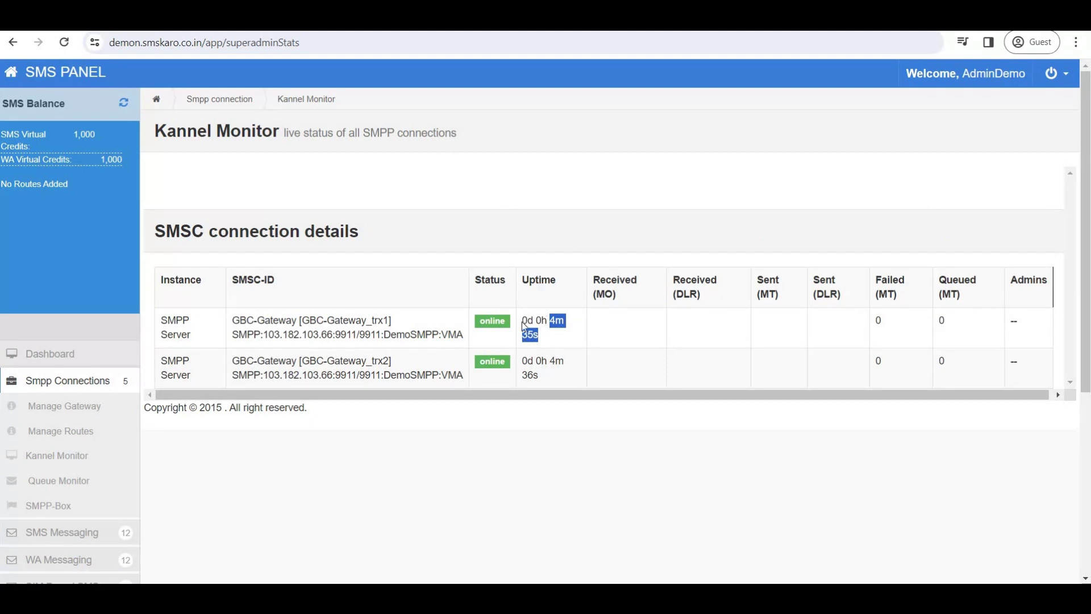
pyautogui.moveTo(522, 320); pyautogui.dragTo(565, 341)
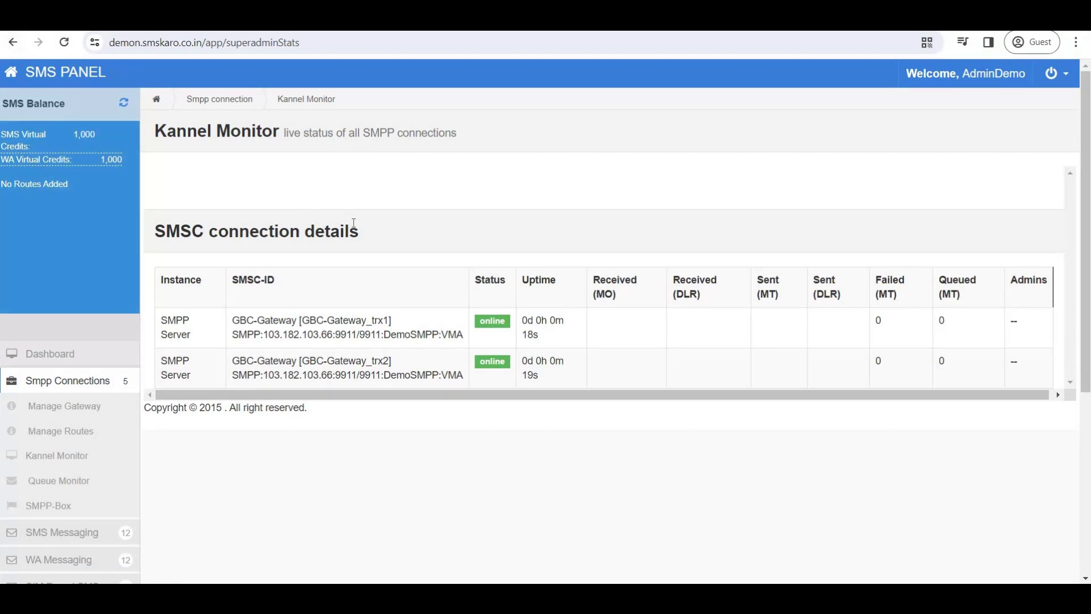
pyautogui.moveTo(522, 321); pyautogui.dragTo(564, 322)
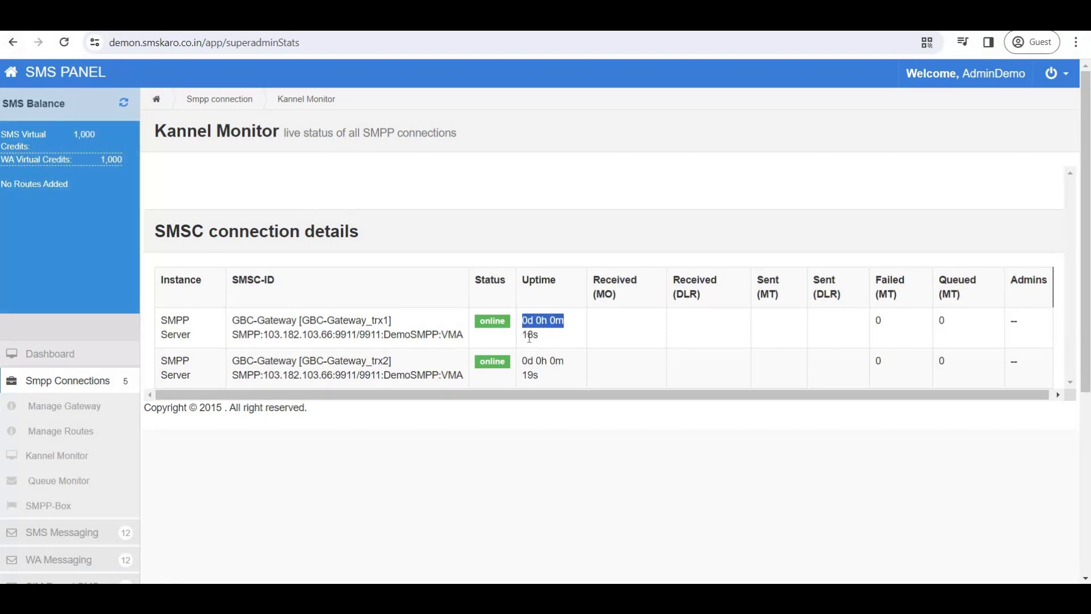
pyautogui.doubleClick(530, 335)
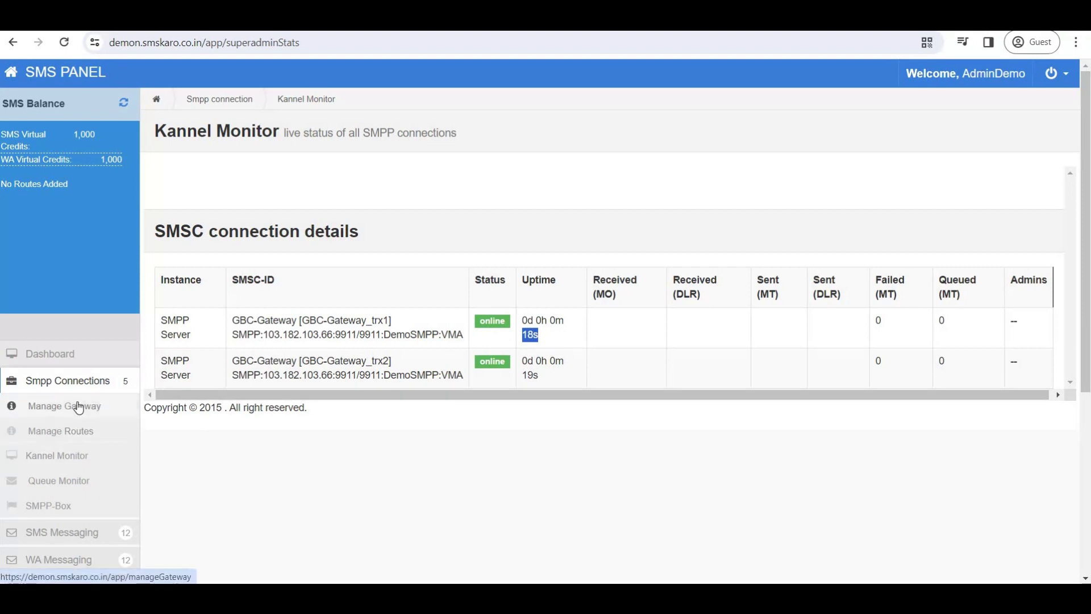
# Review Manage Gateway, recheck the first connection is online, and view the empty Manage Routes list.
pyautogui.click(79, 407)
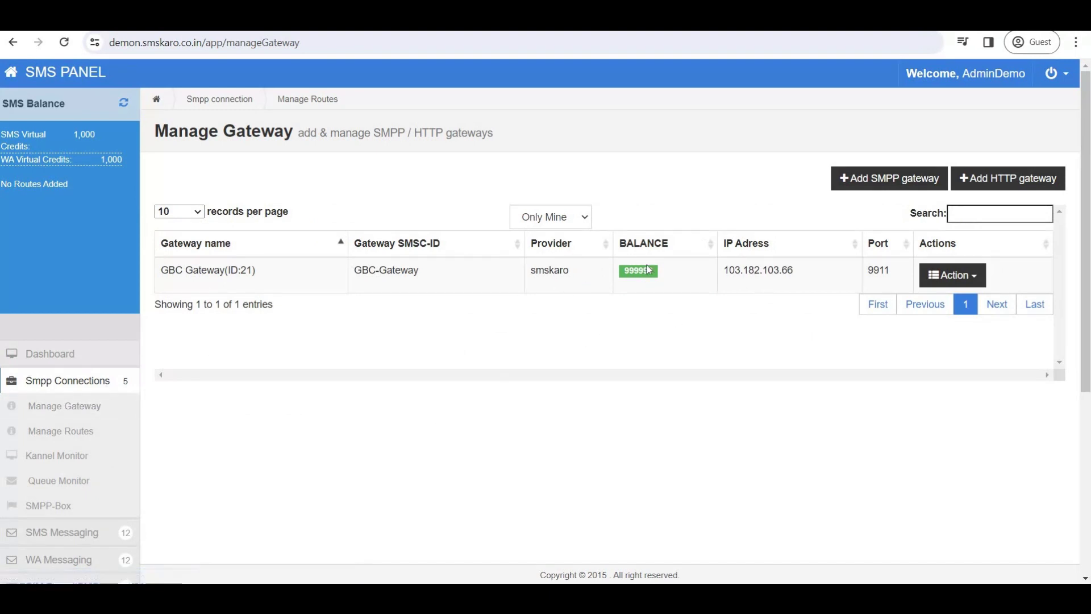
pyautogui.click(78, 458)
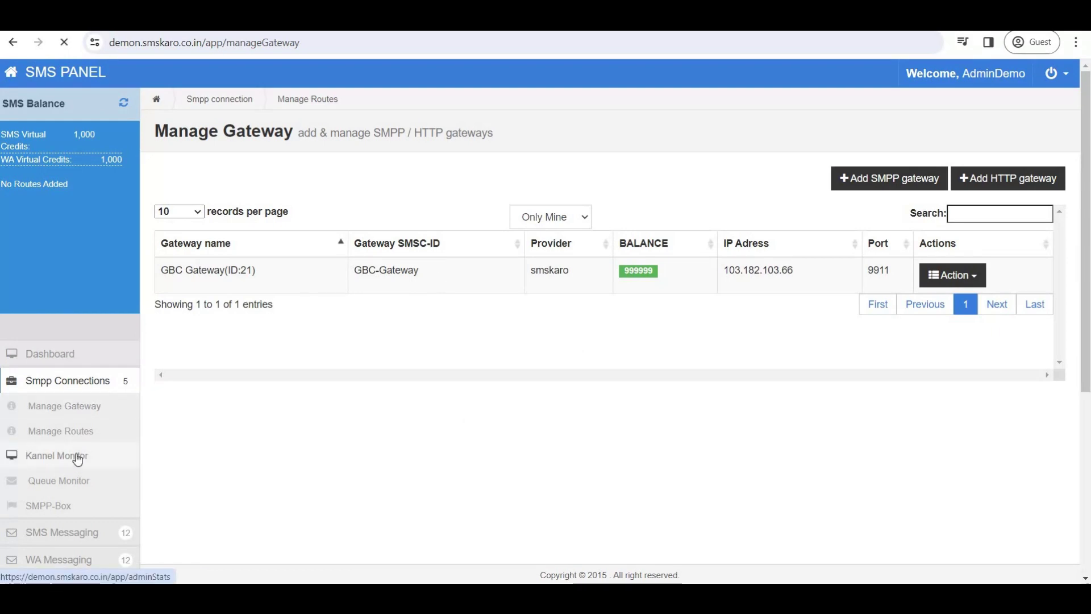
pyautogui.doubleClick(492, 322)
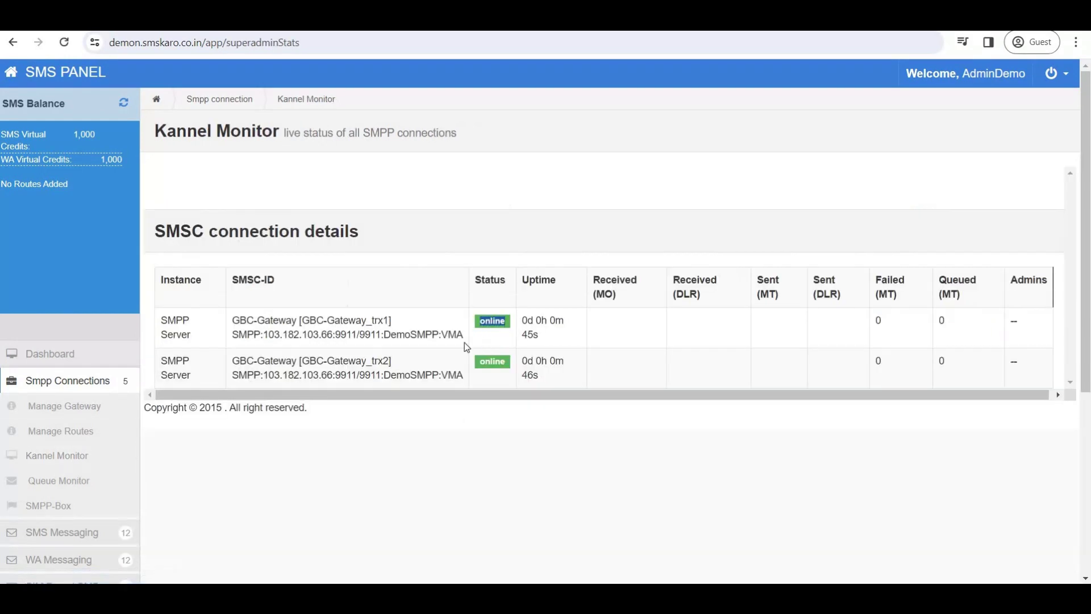
pyautogui.click(68, 438)
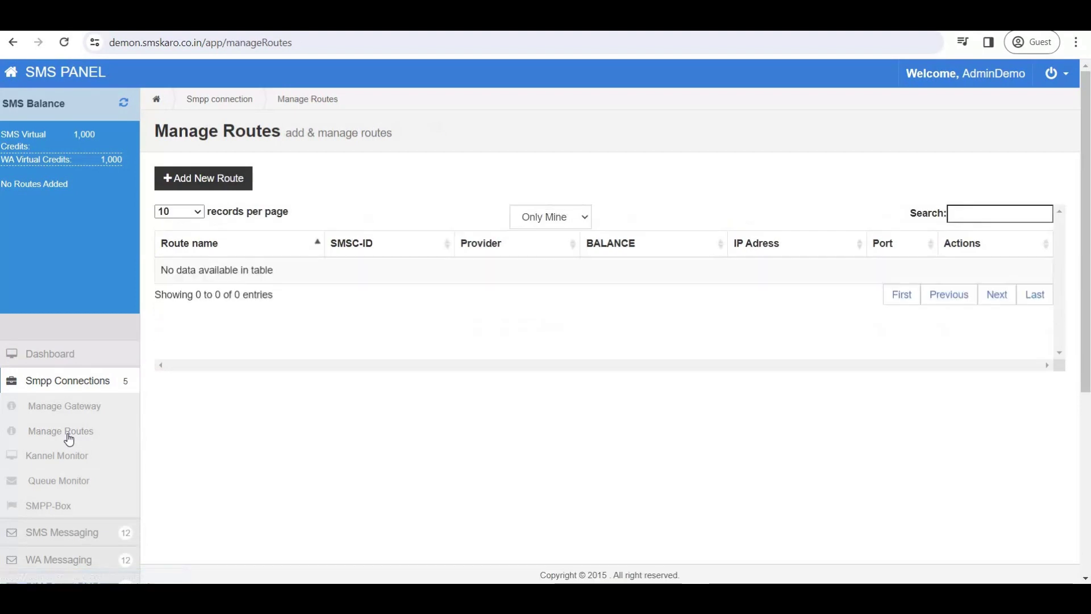
# Start a new route named Transactional with balance 999999.
pyautogui.click(222, 180)
pyautogui.click(274, 242)
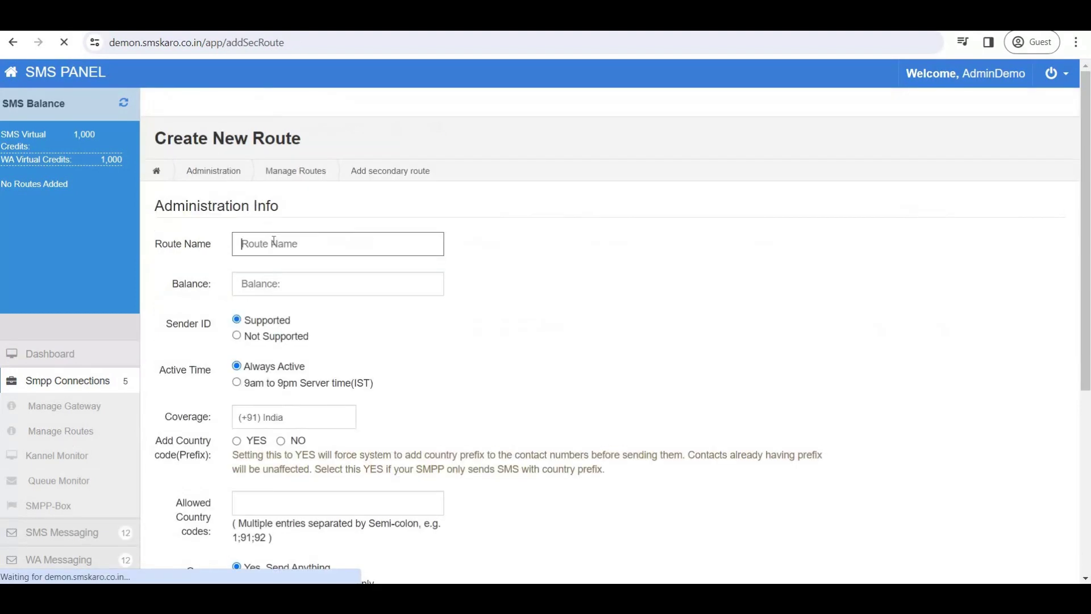
pyautogui.write('Transactional')
pyautogui.press('Tab')
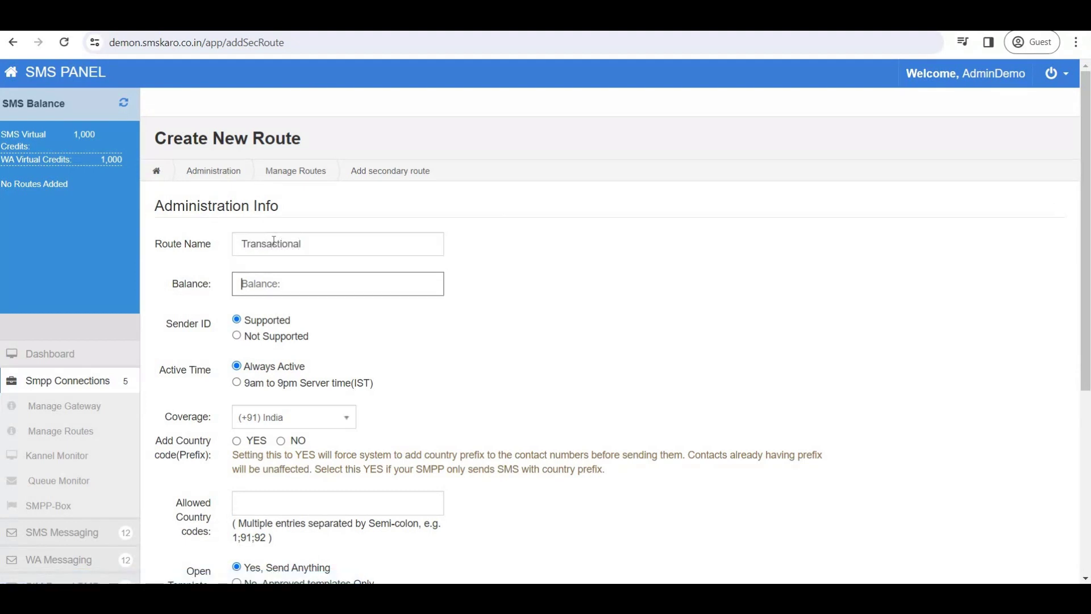
pyautogui.write('999999')
# Review the Sender ID, Active Time and Coverage options, and set Add Country code (Prefix) to YES.
pyautogui.scroll(-5, 289, 317)
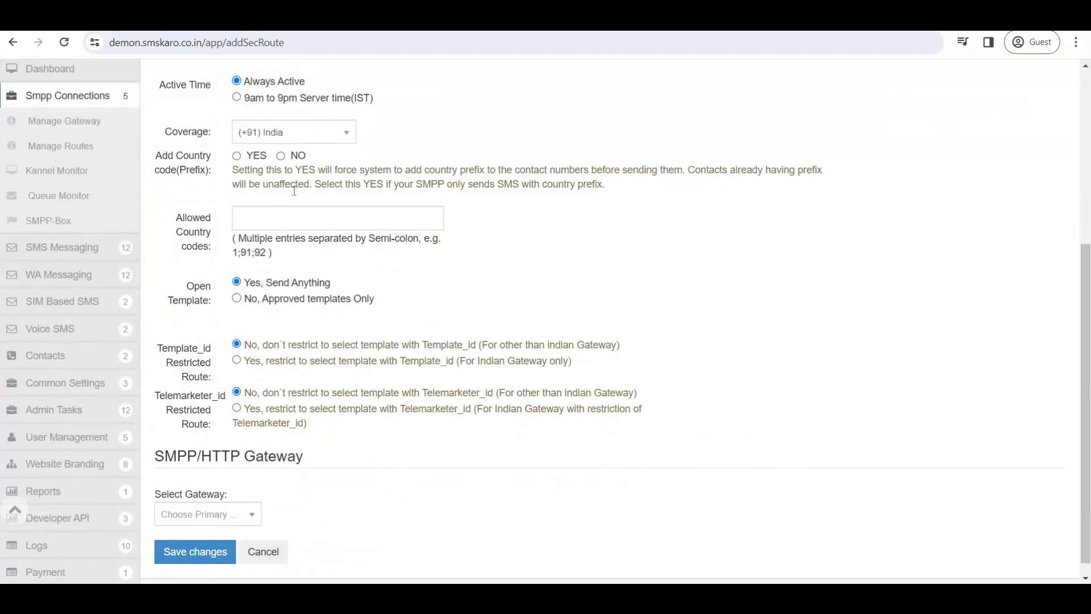
pyautogui.scroll(2, 294, 191)
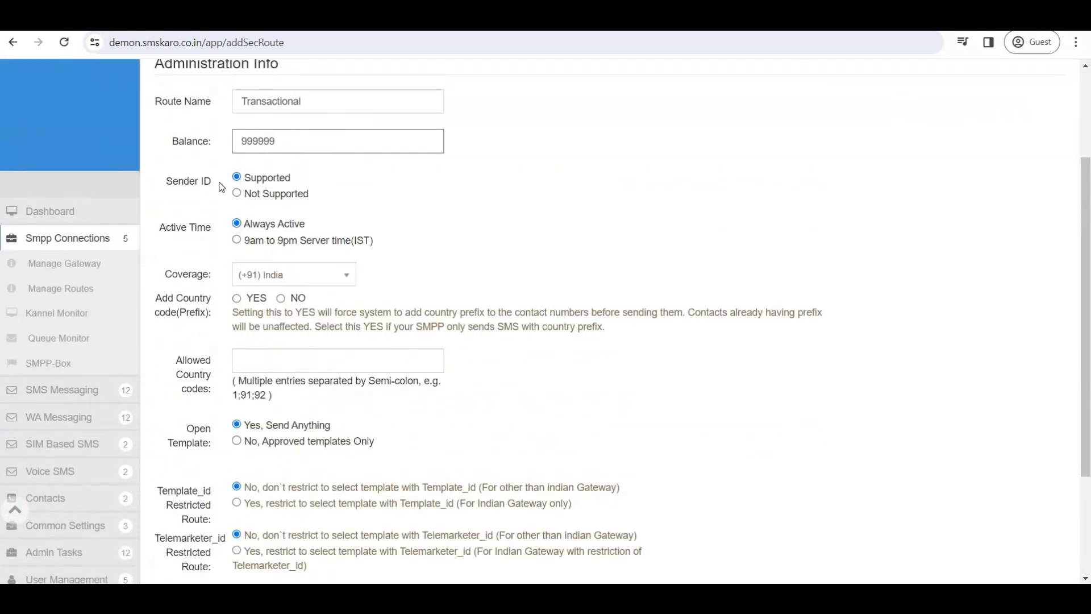
pyautogui.moveTo(246, 177); pyautogui.dragTo(291, 178)
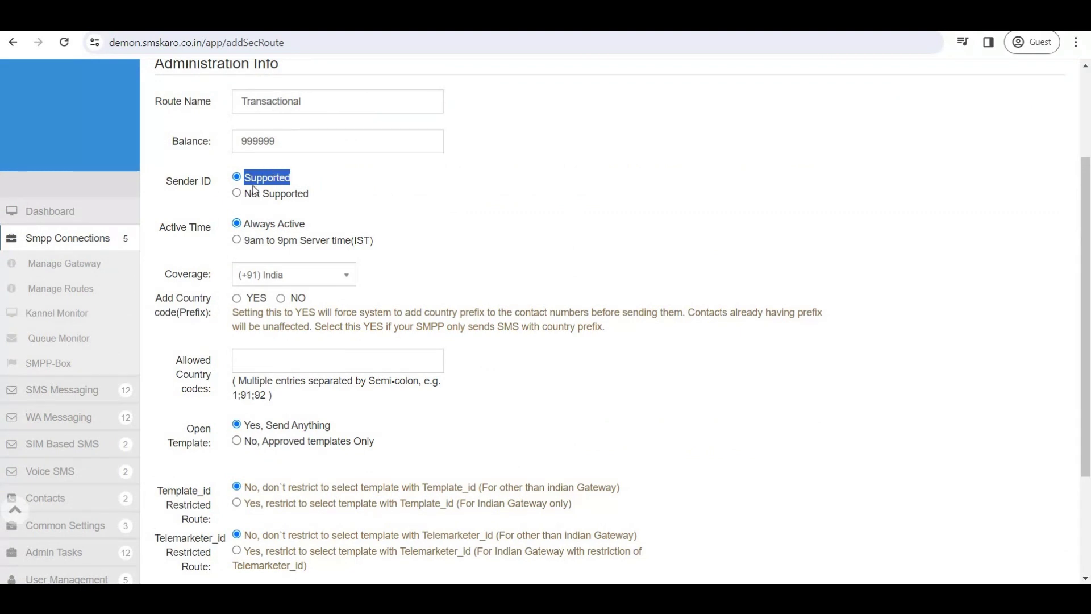
pyautogui.scroll(1, 314, 246)
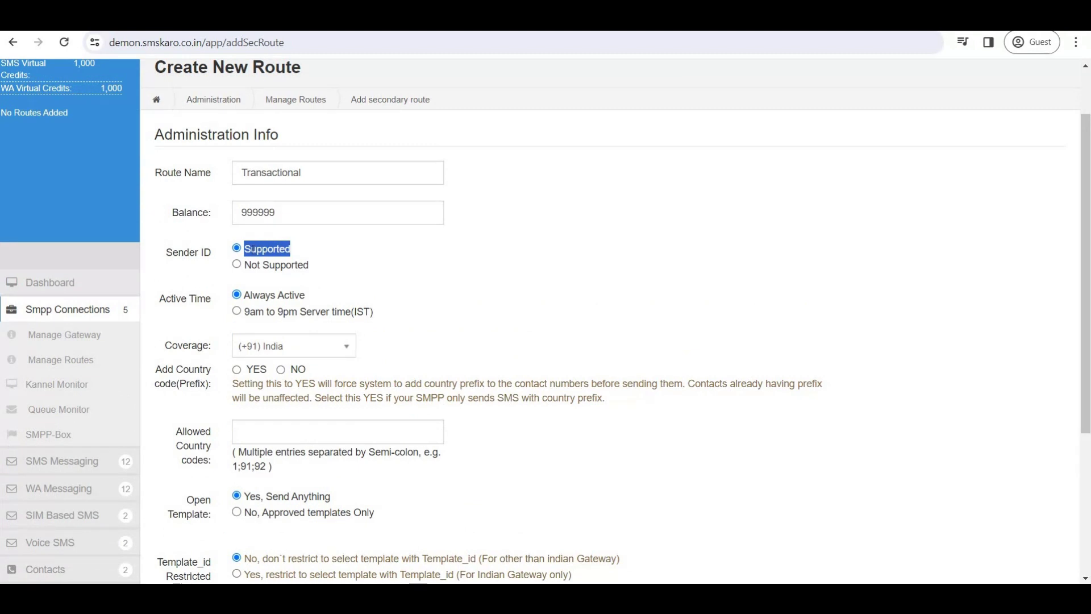
pyautogui.moveTo(158, 302); pyautogui.dragTo(305, 296)
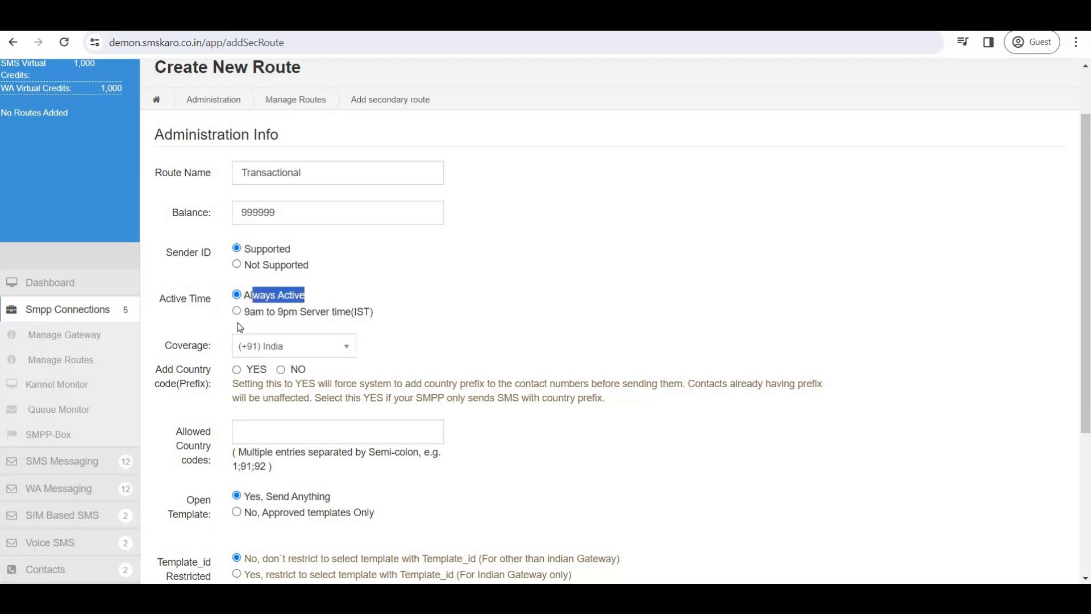
pyautogui.moveTo(245, 311); pyautogui.dragTo(303, 314)
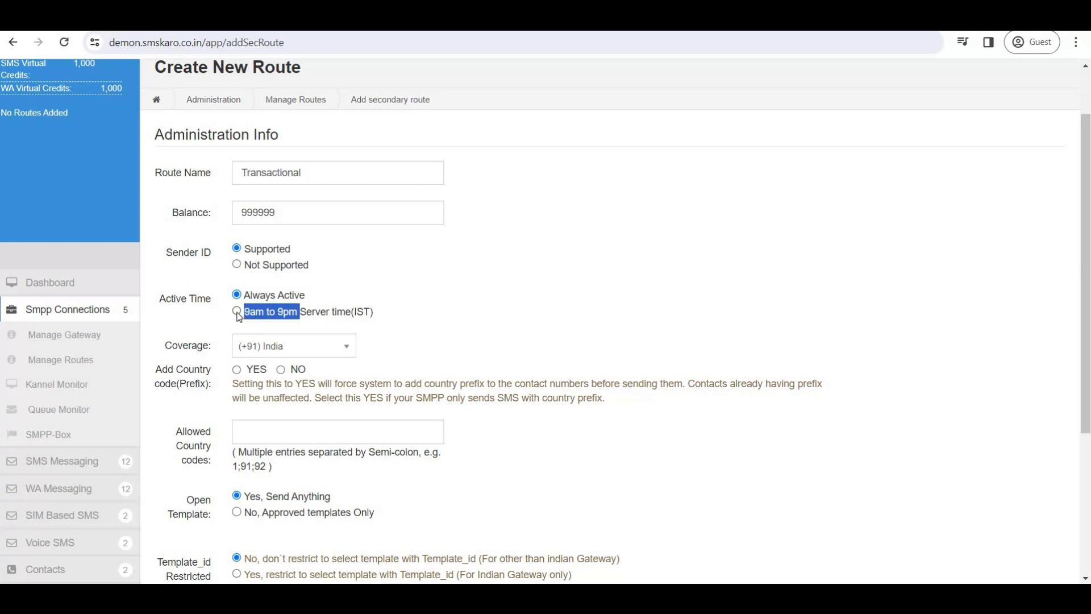
pyautogui.moveTo(320, 295); pyautogui.dragTo(250, 295)
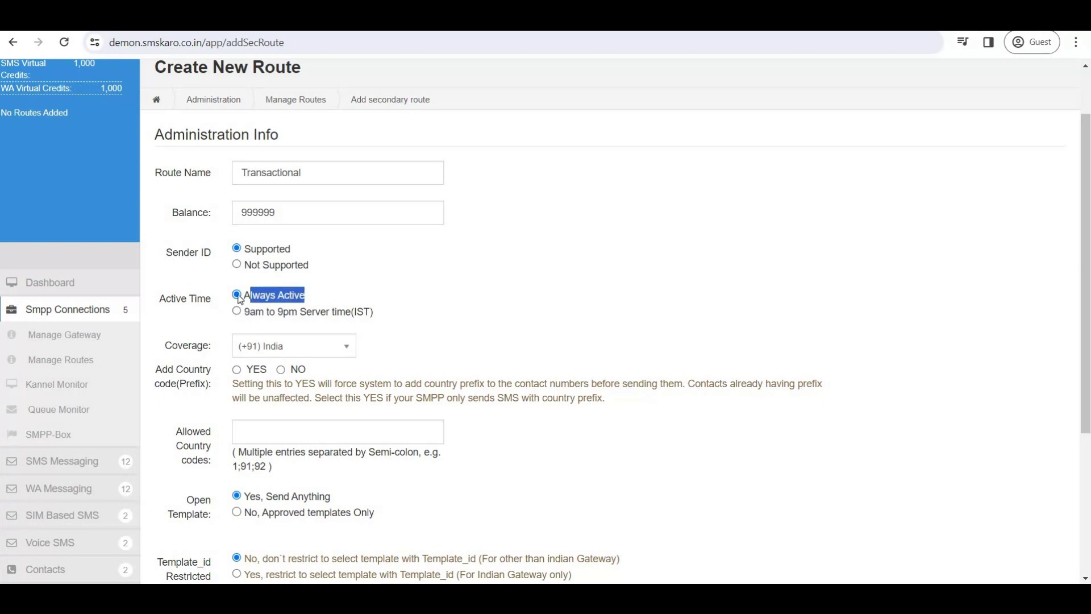
pyautogui.moveTo(173, 348); pyautogui.dragTo(211, 347)
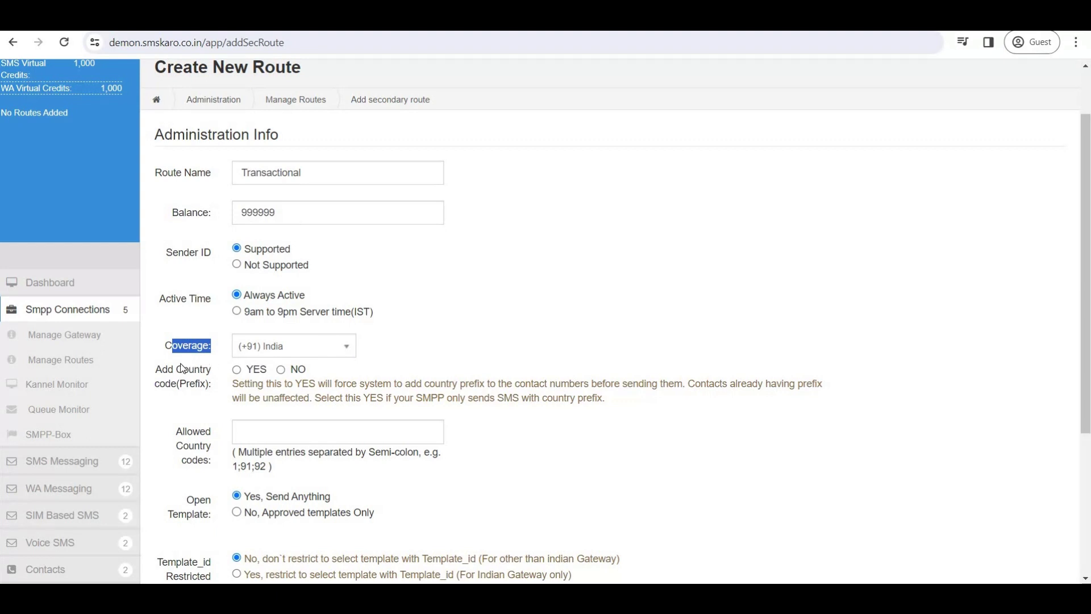
pyautogui.moveTo(162, 370); pyautogui.dragTo(240, 377)
pyautogui.click(237, 373)
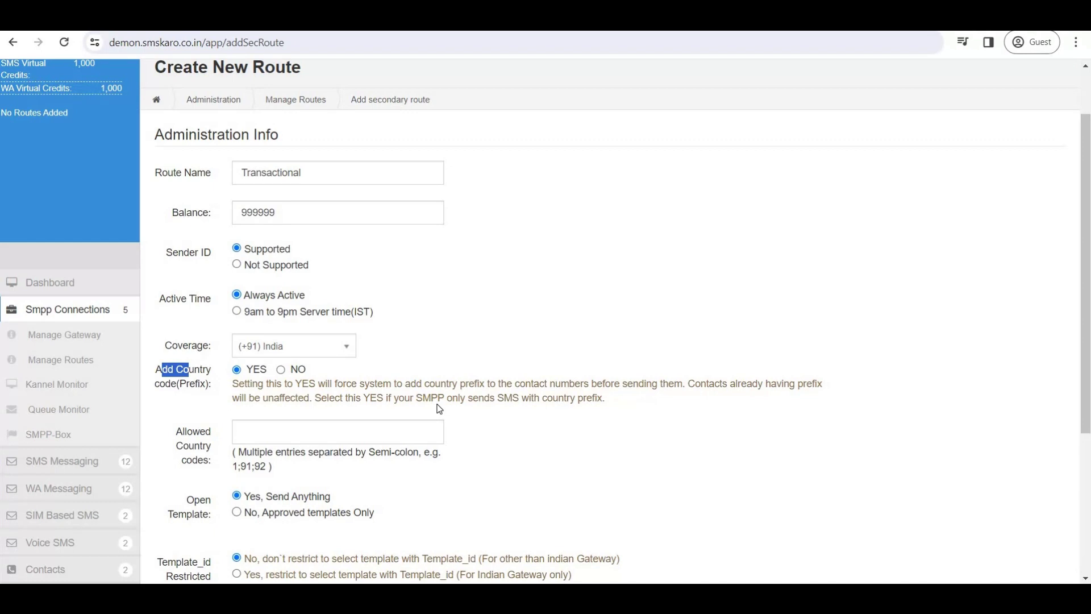
pyautogui.scroll(-3, 439, 409)
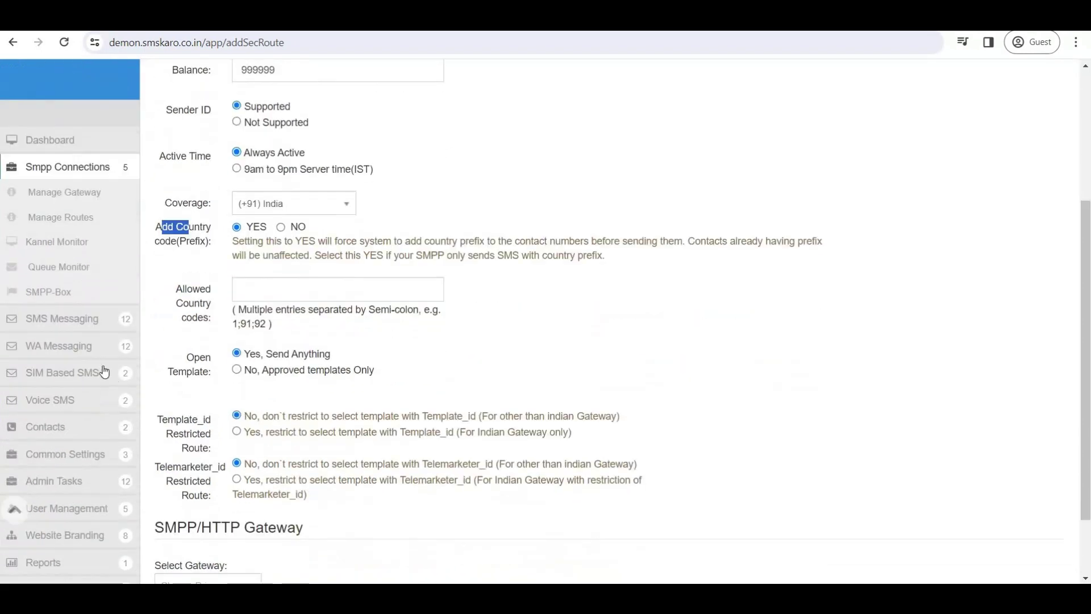
pyautogui.moveTo(176, 289); pyautogui.dragTo(177, 360)
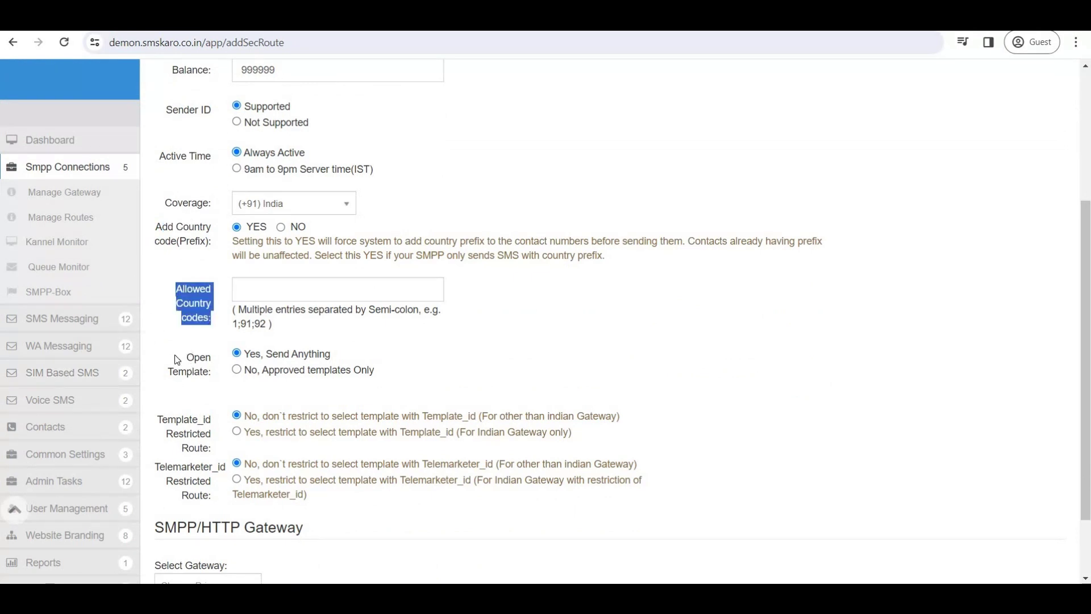
pyautogui.tripleClick(216, 373)
pyautogui.moveTo(251, 356); pyautogui.dragTo(367, 370)
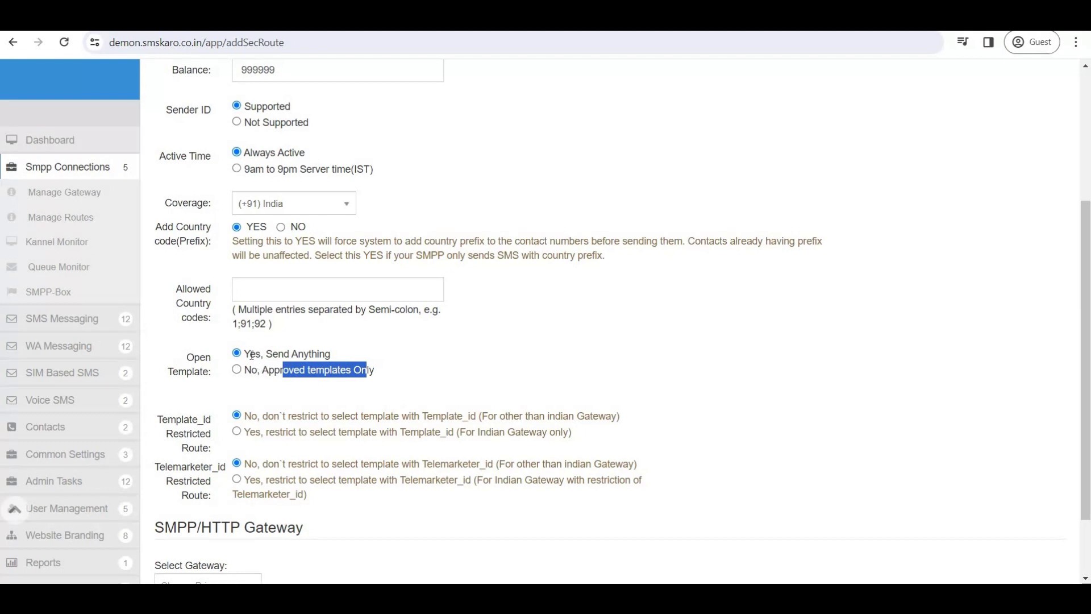
pyautogui.moveTo(245, 356)
pyautogui.mouseDown()
pyautogui.moveTo(341, 367)
pyautogui.moveTo(243, 354)
pyautogui.mouseUp()
pyautogui.click(332, 356)
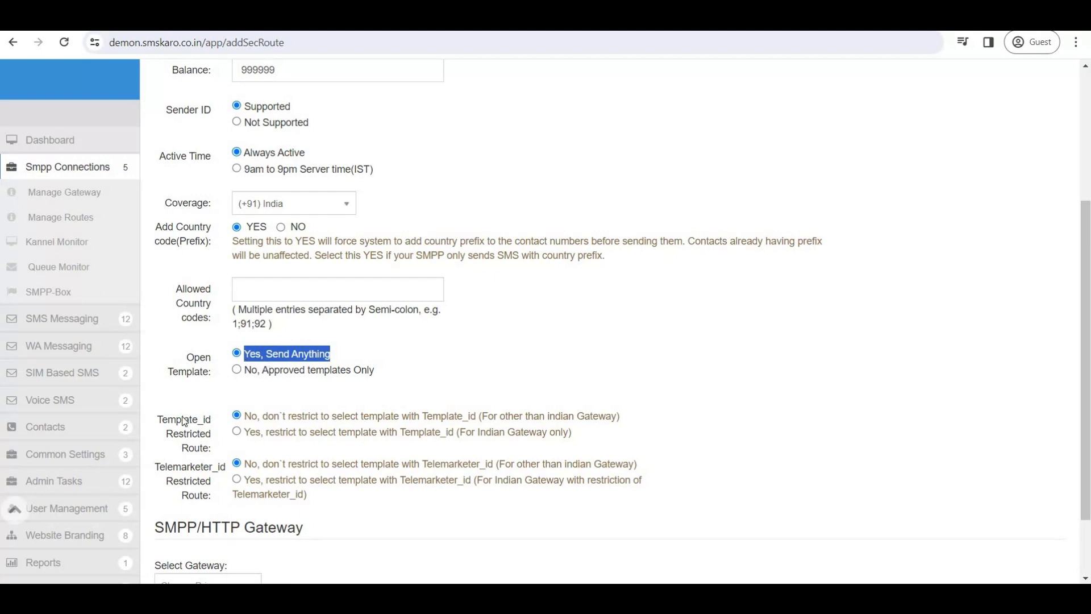
pyautogui.moveTo(157, 420); pyautogui.dragTo(214, 451)
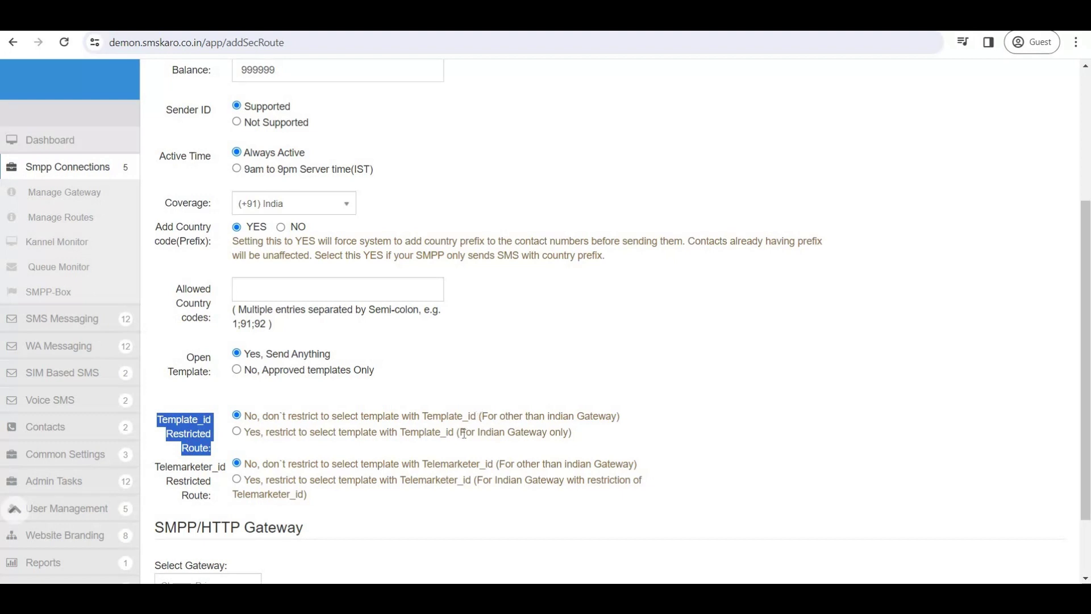
pyautogui.moveTo(465, 432); pyautogui.dragTo(575, 431)
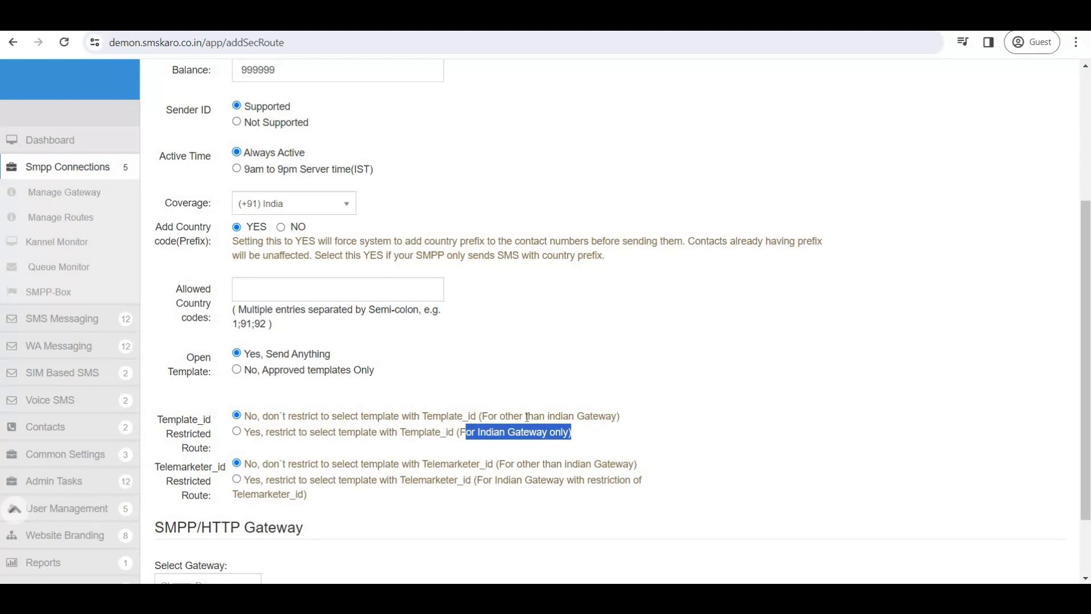
pyautogui.moveTo(481, 416); pyautogui.dragTo(619, 415)
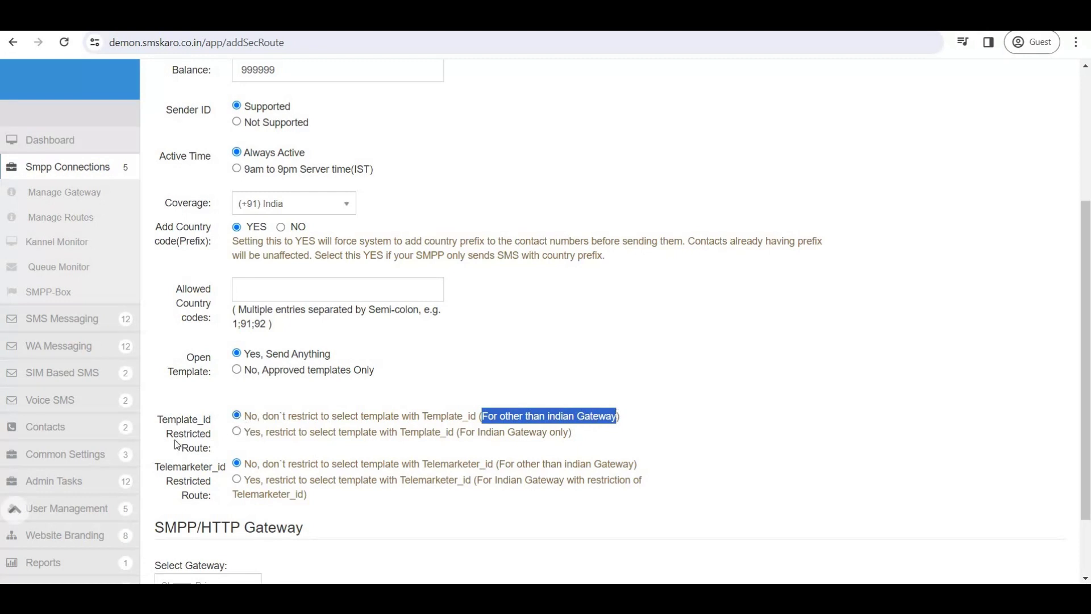
# Restrict the route to templates with Template_id, leaving Telemarketer_id unrestricted.
pyautogui.click(237, 433)
pyautogui.moveTo(266, 433); pyautogui.dragTo(333, 436)
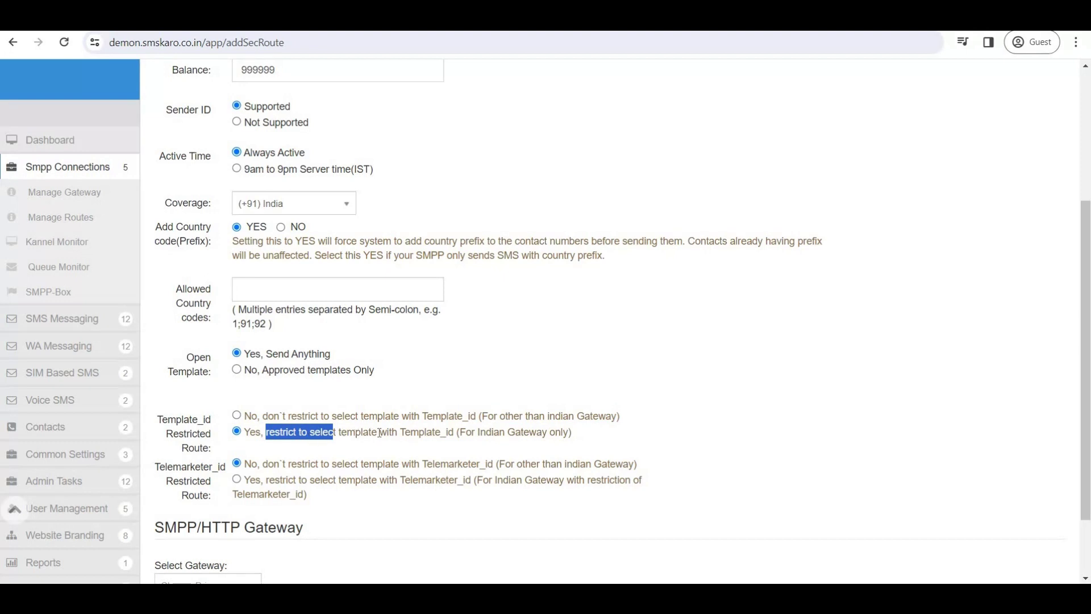
pyautogui.moveTo(379, 433); pyautogui.dragTo(268, 436)
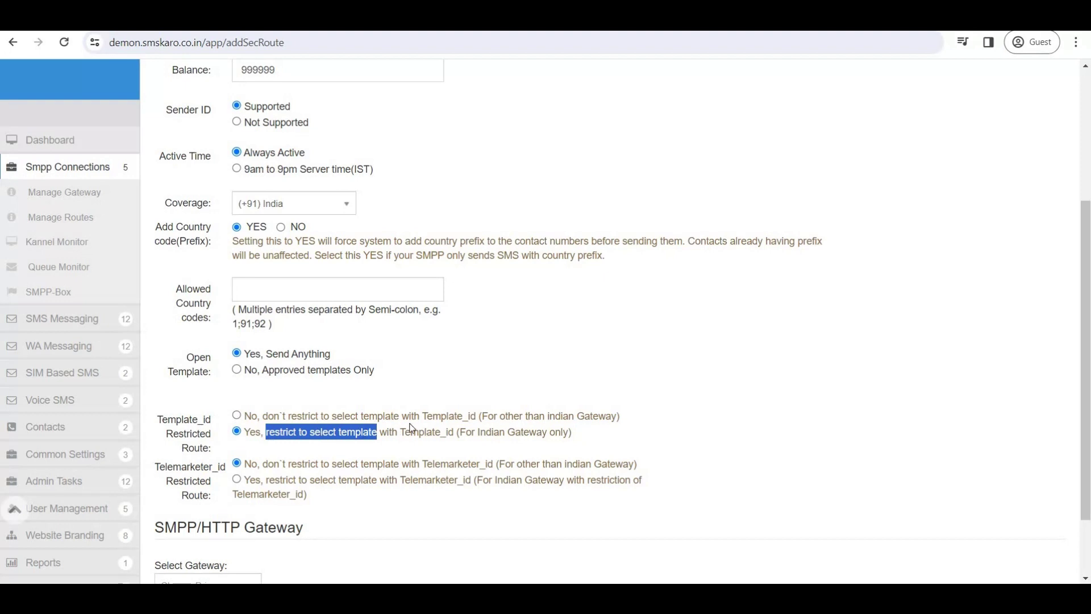
pyautogui.moveTo(400, 433); pyautogui.dragTo(458, 436)
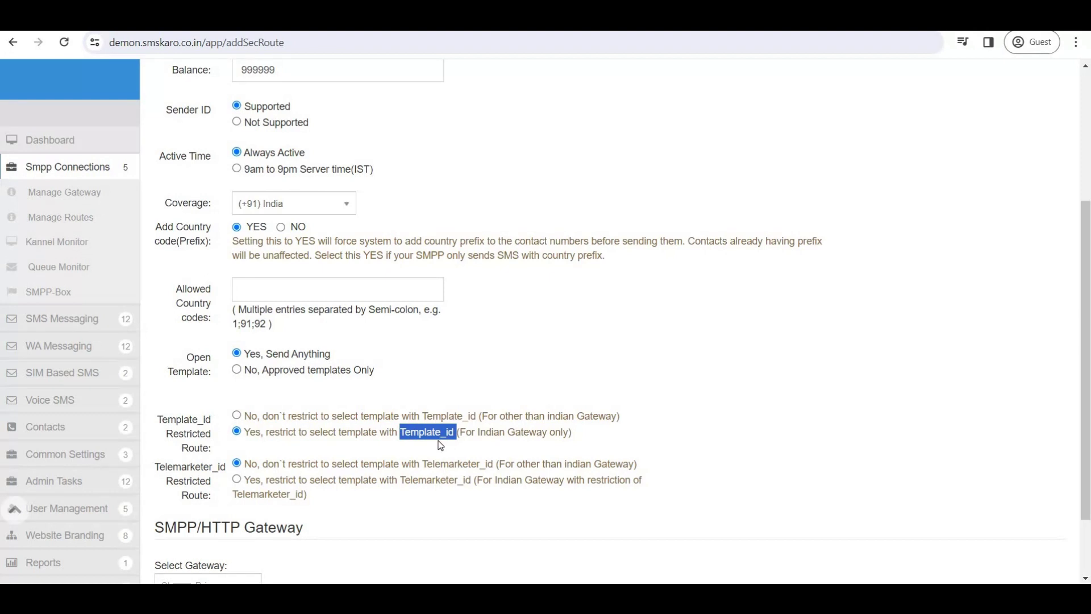
pyautogui.scroll(-2, 440, 445)
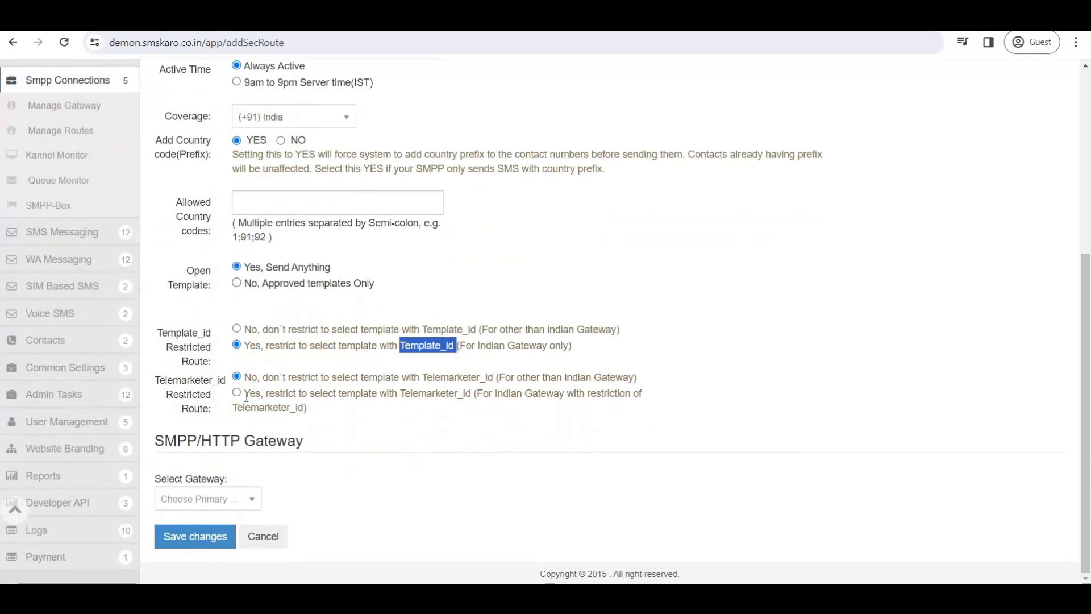
pyautogui.moveTo(160, 381); pyautogui.dragTo(220, 390)
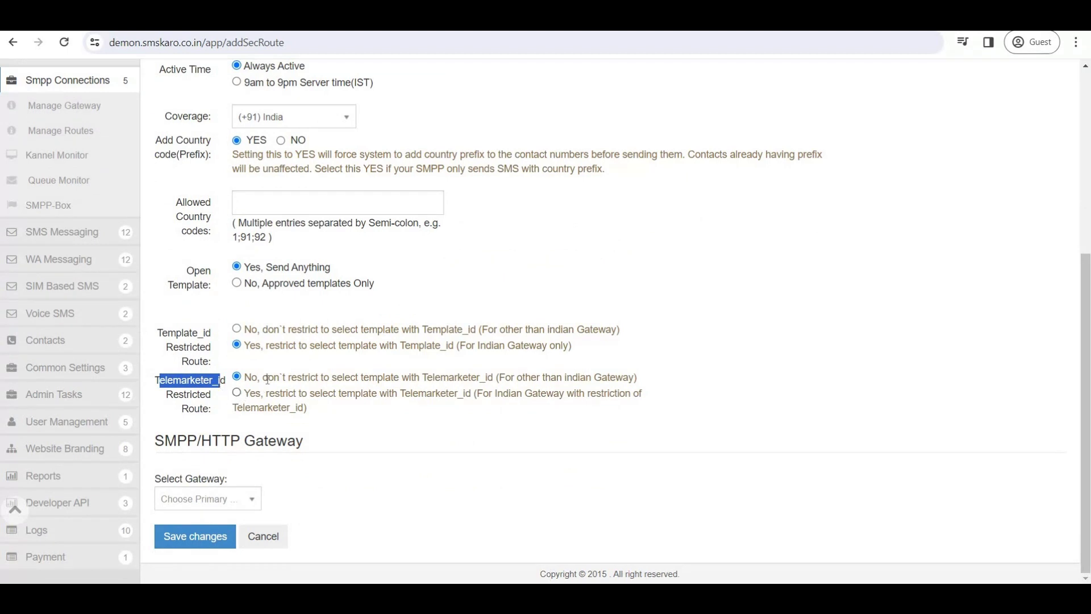
pyautogui.moveTo(268, 380); pyautogui.dragTo(629, 378)
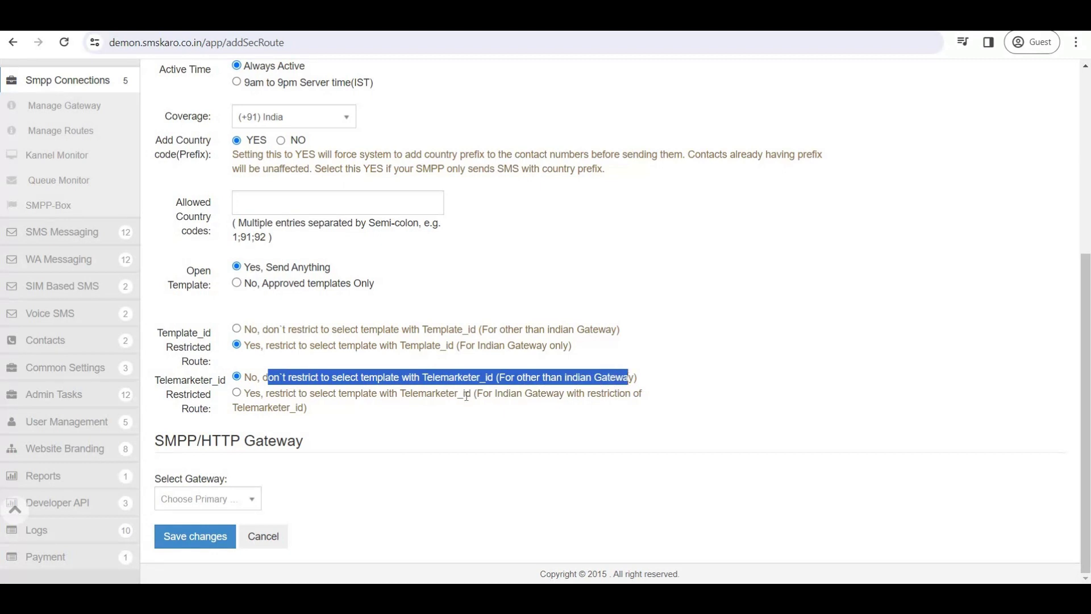
pyautogui.moveTo(348, 393); pyautogui.dragTo(507, 396)
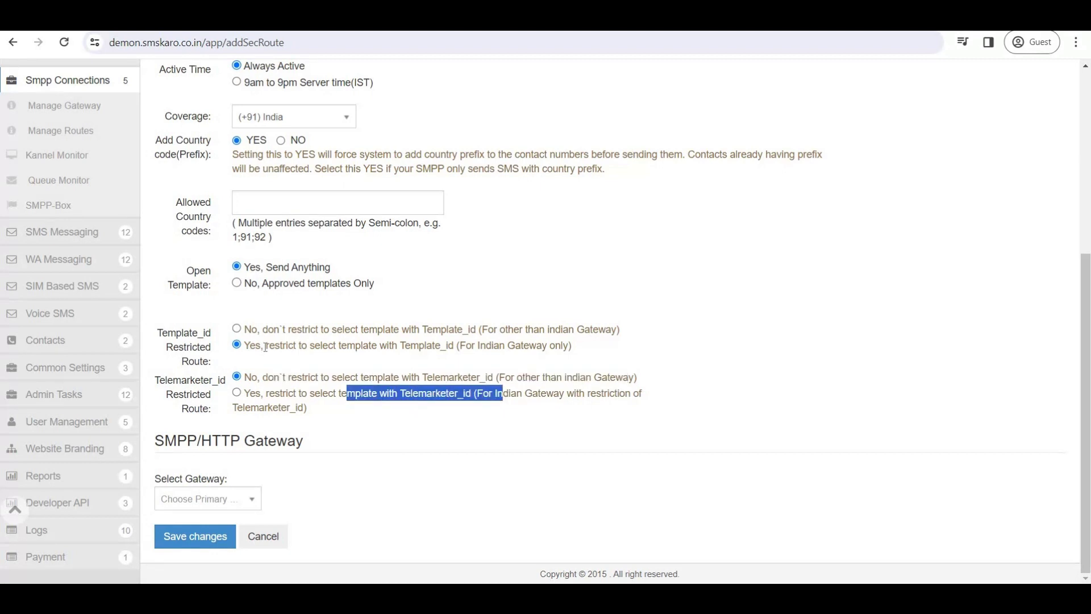
pyautogui.moveTo(250, 345); pyautogui.dragTo(569, 350)
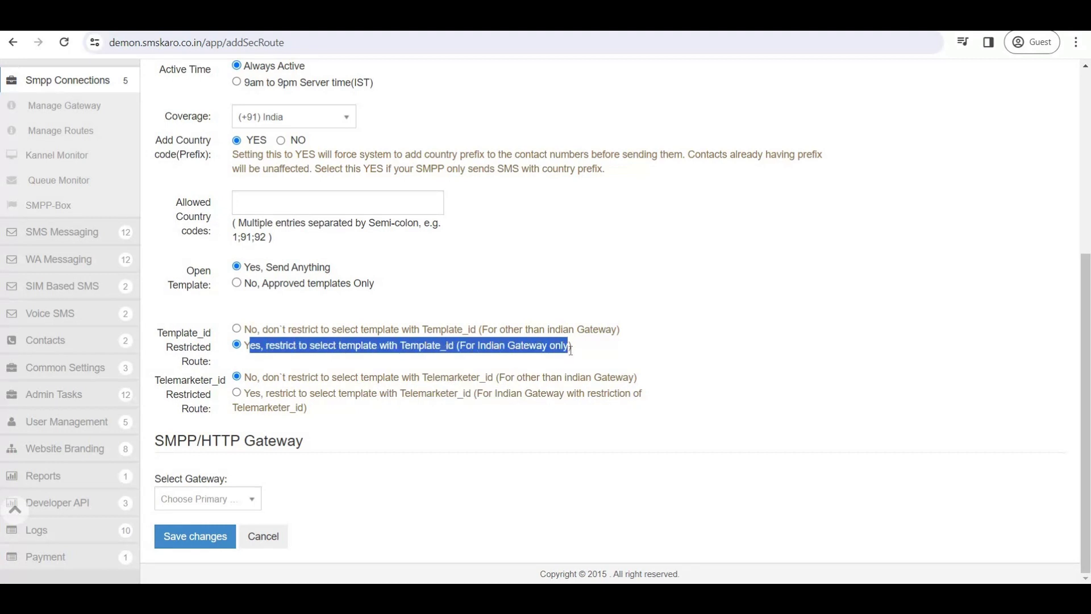
# Choose GBC Gateway for the Transactional route and save it.
pyautogui.click(242, 500)
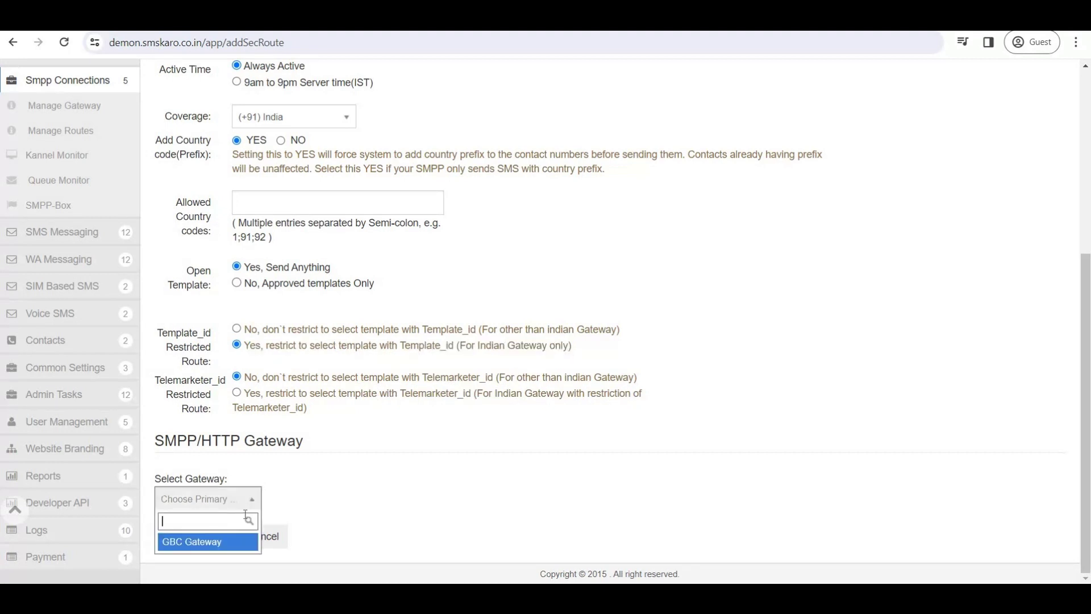
pyautogui.click(208, 541)
pyautogui.click(205, 541)
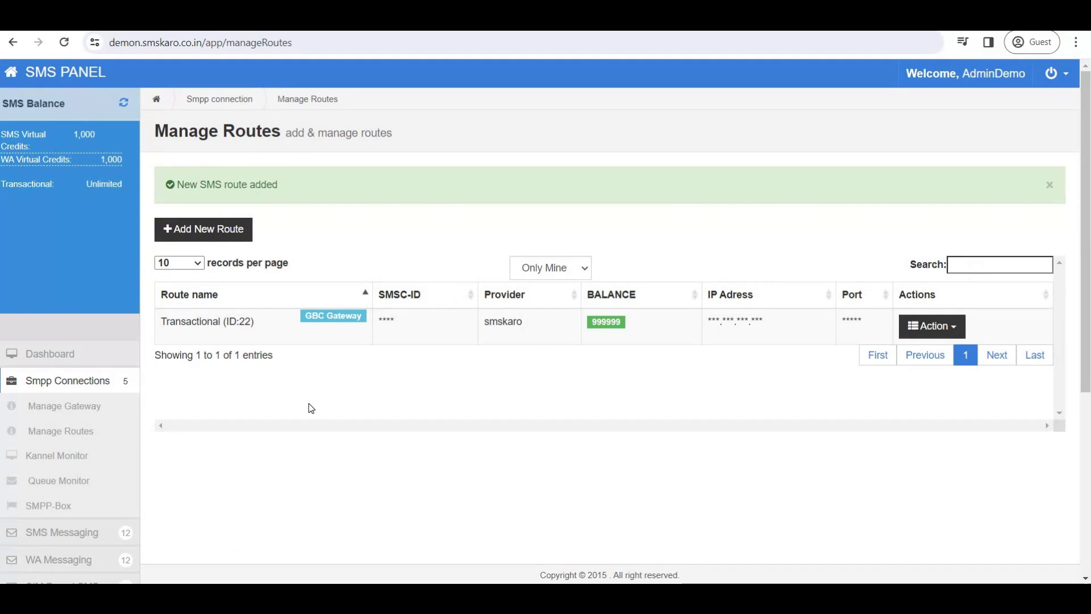
# Open View Account for the single client user listed under User Management > Active Users.
pyautogui.scroll(-3, 77, 440)
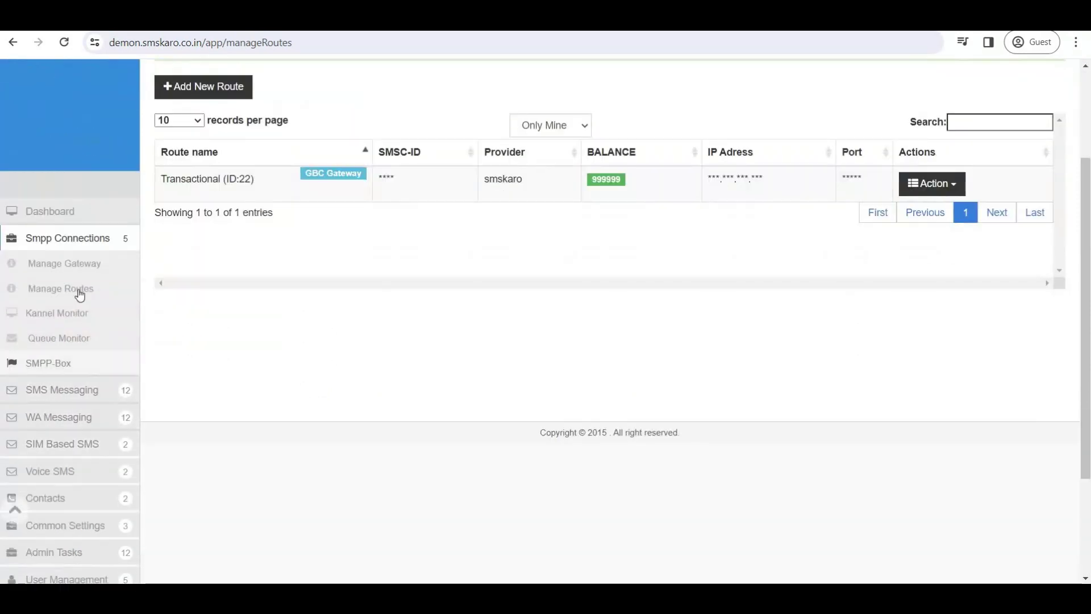
pyautogui.click(50, 239)
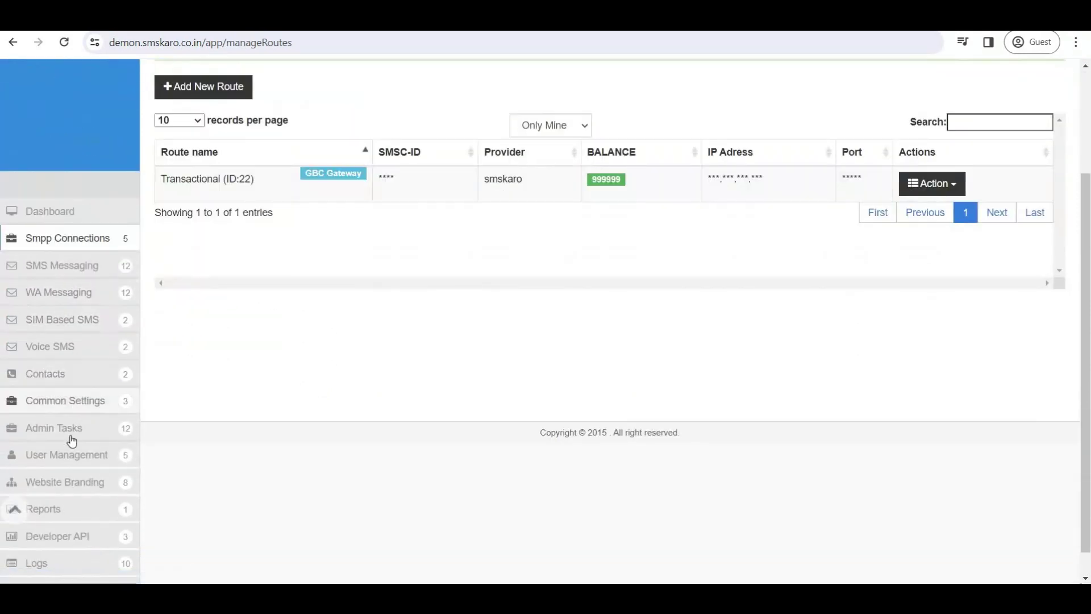
pyautogui.click(65, 457)
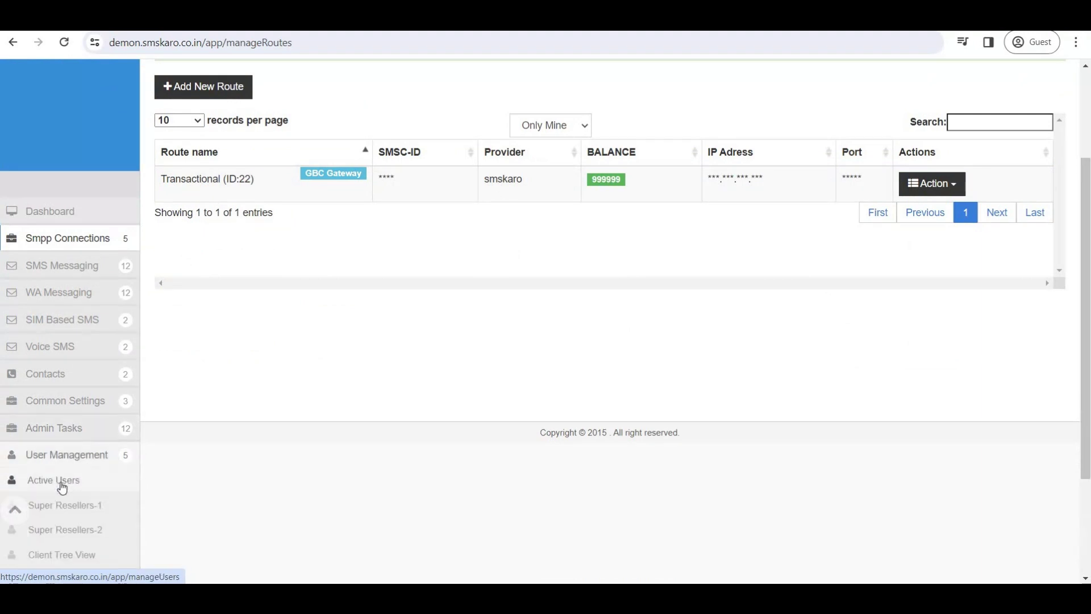
pyautogui.click(63, 487)
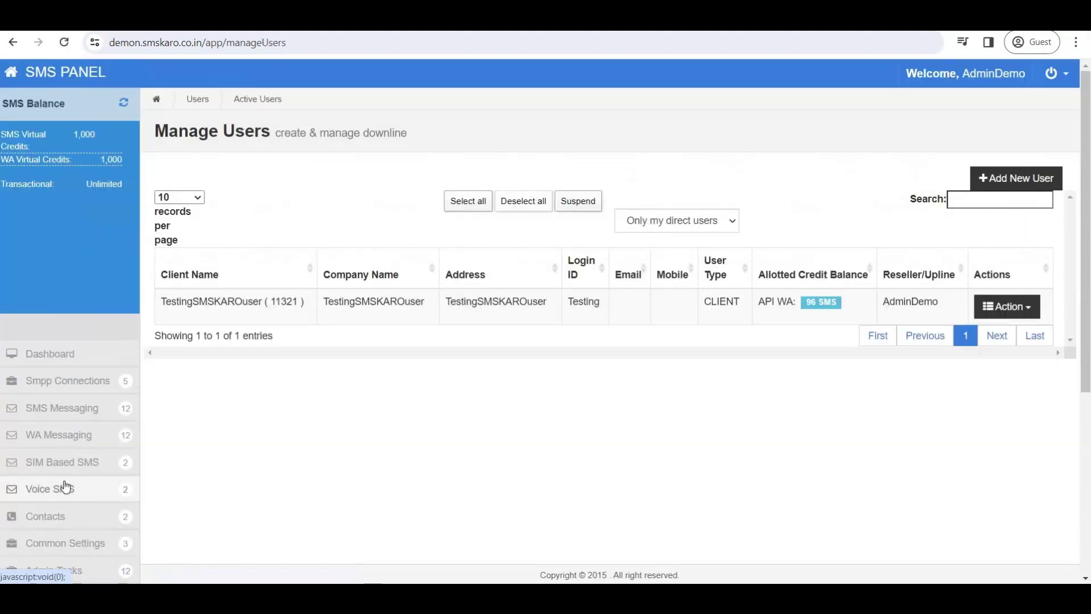
pyautogui.moveTo(328, 302); pyautogui.dragTo(380, 322)
pyautogui.click(574, 322)
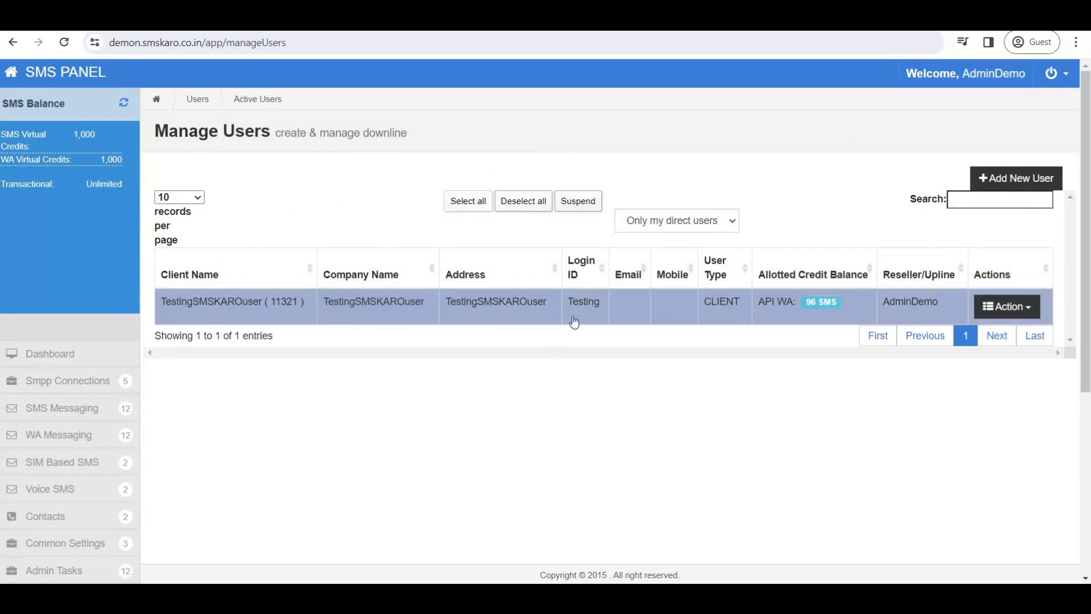
pyautogui.doubleClick(573, 307)
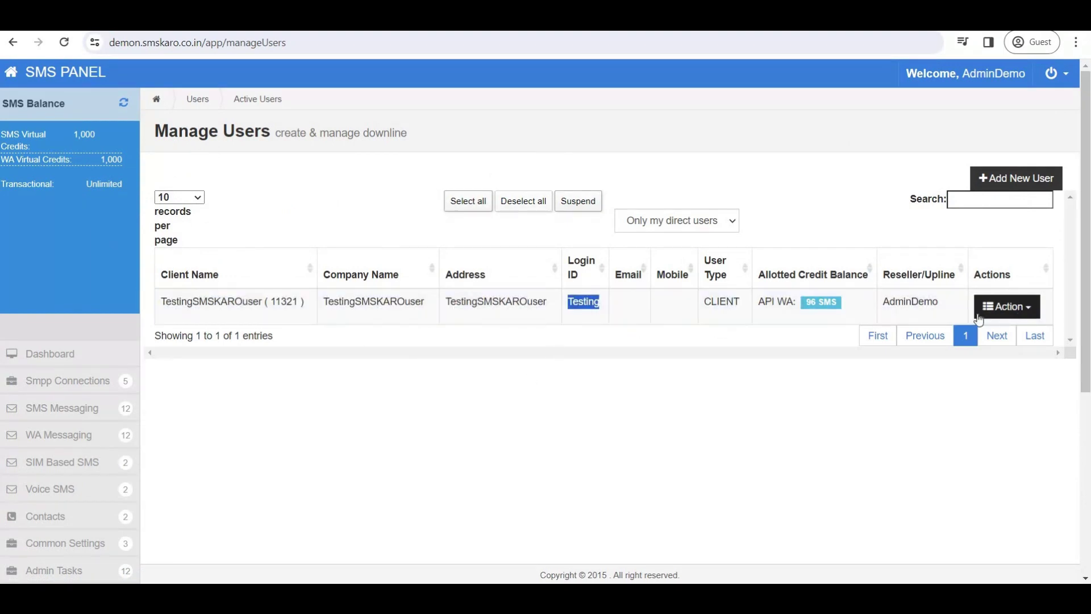
pyautogui.click(1006, 307)
pyautogui.click(984, 336)
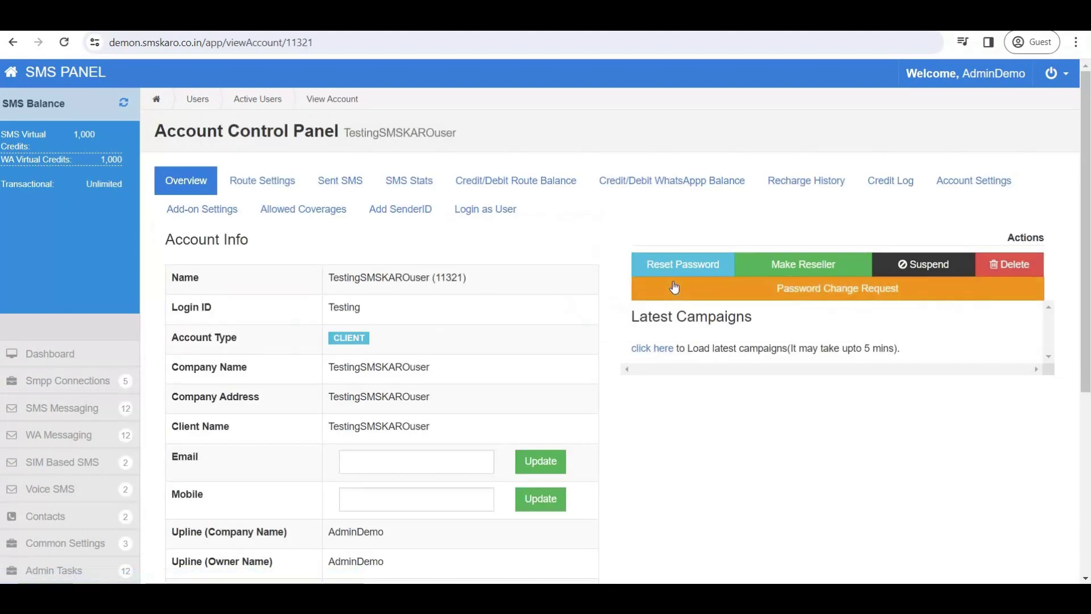
# Log in as the client user, refresh its SMS balance, and log out.
pyautogui.click(480, 219)
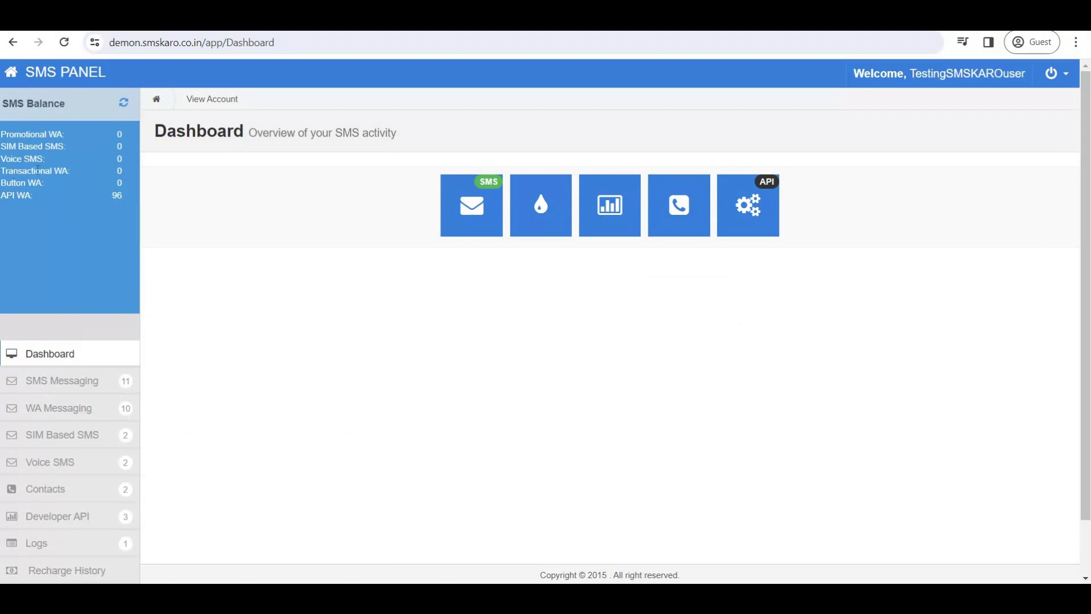
pyautogui.click(129, 106)
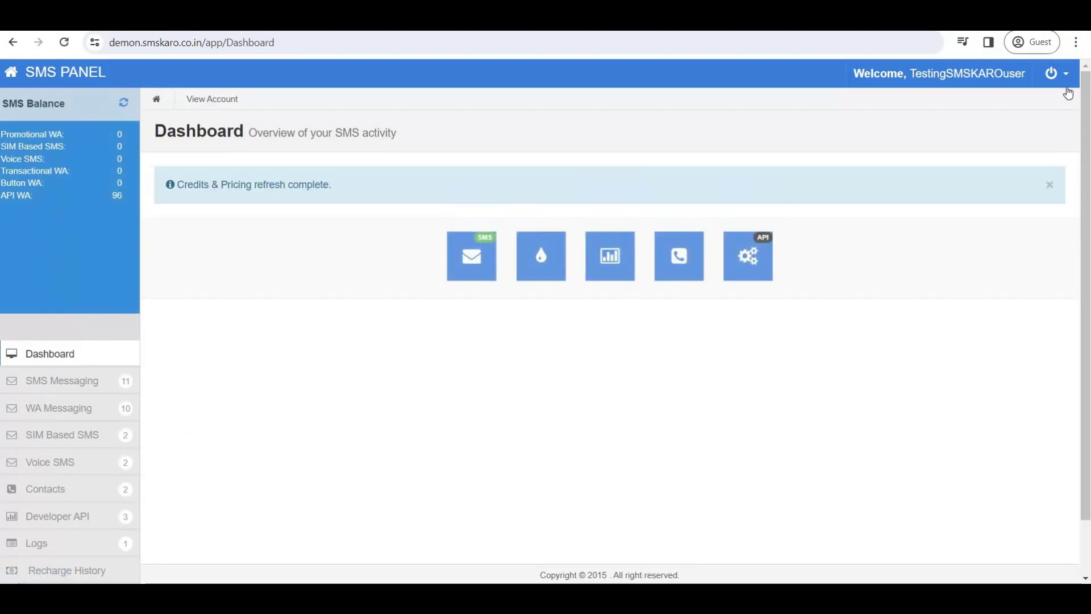
pyautogui.click(1057, 72)
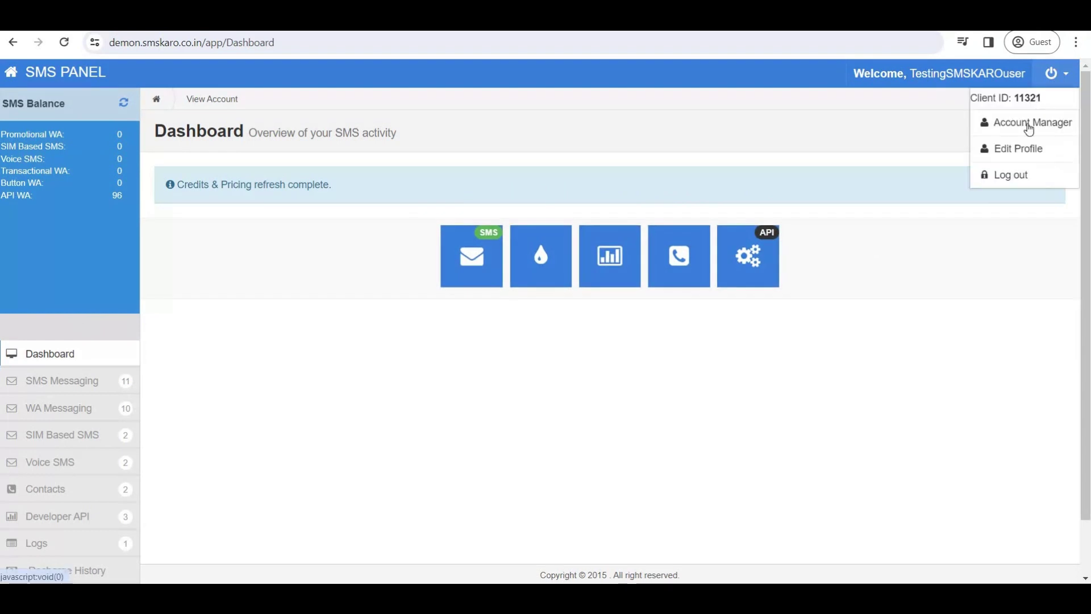
pyautogui.click(1014, 174)
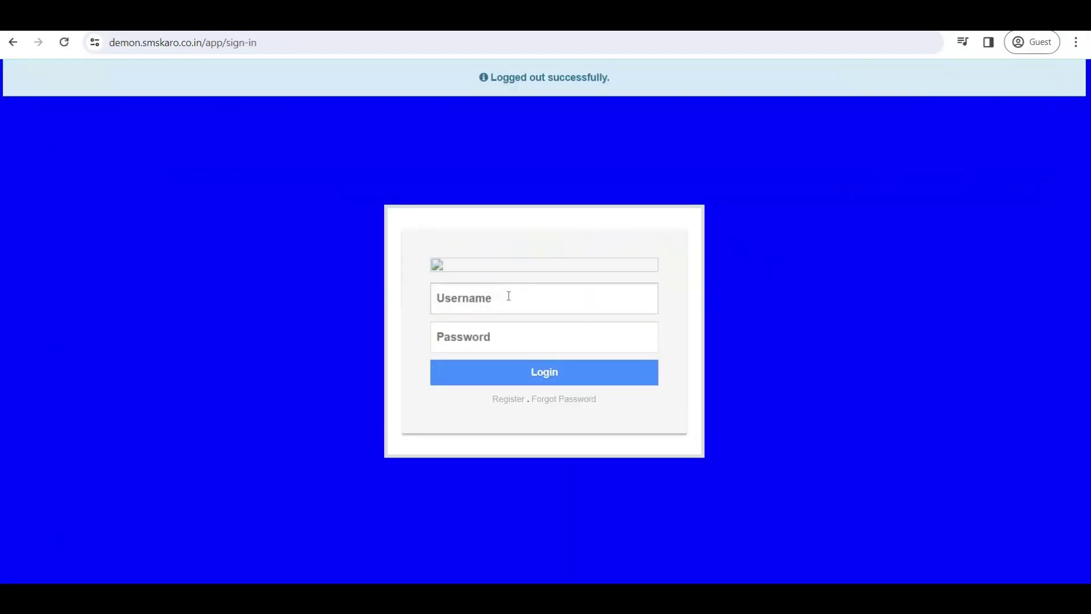
# Sign back in with the admin username and password.
pyautogui.click(491, 296)
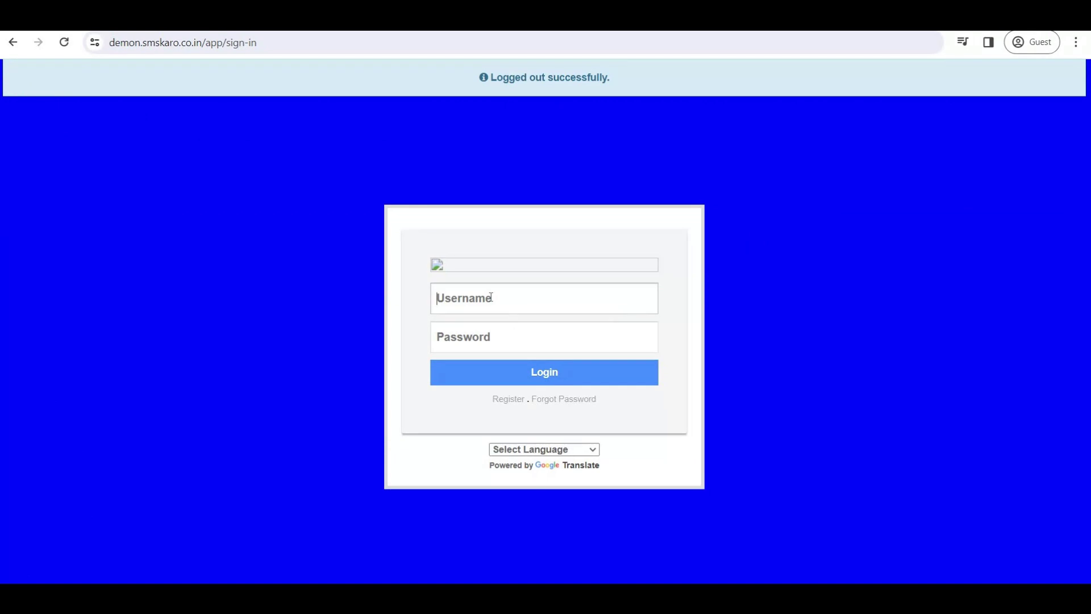
pyautogui.write('adminDemo1234')
pyautogui.press('BackSpace')
pyautogui.press('BackSpace')
pyautogui.press('BackSpace')
pyautogui.write('1234567890')
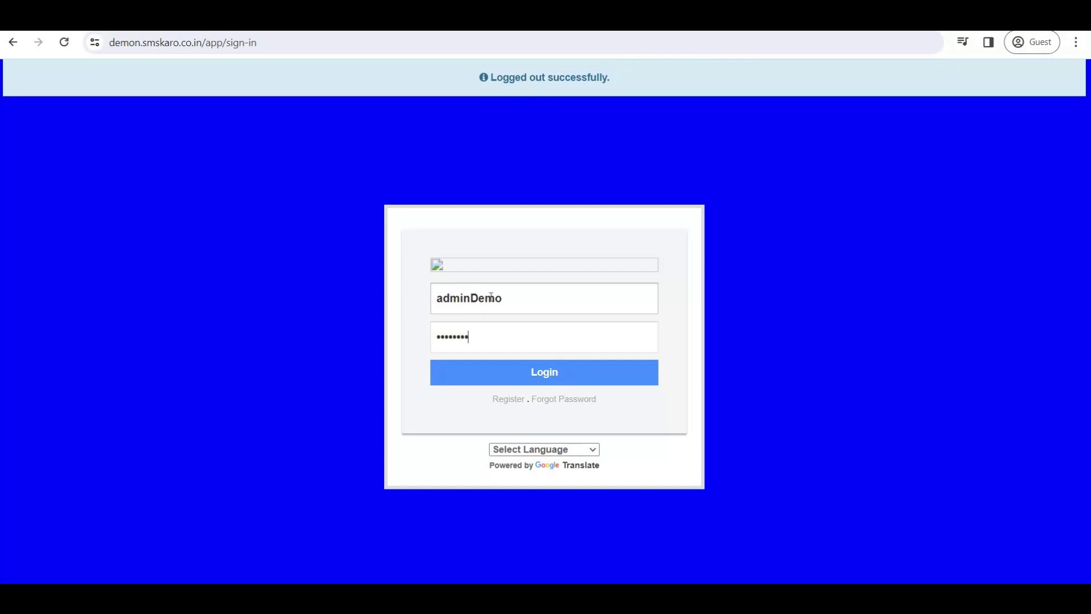
pyautogui.press('Return')
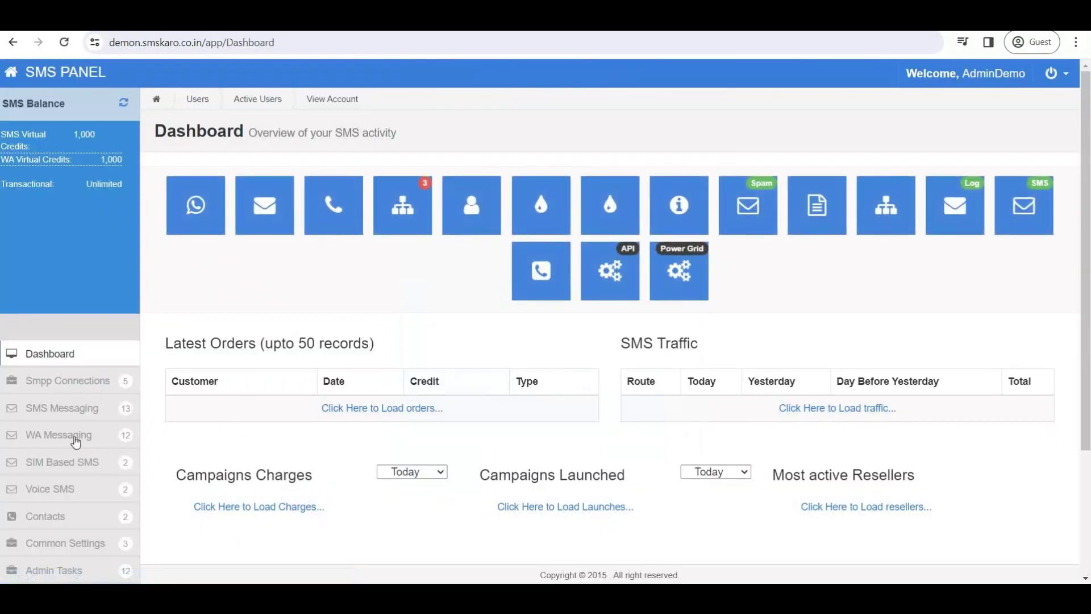
# In the client's Route Settings, allot and save route Transactional (ID:22), then open Credit/Debit Route Balance.
pyautogui.scroll(-3, 71, 470)
pyautogui.click(85, 453)
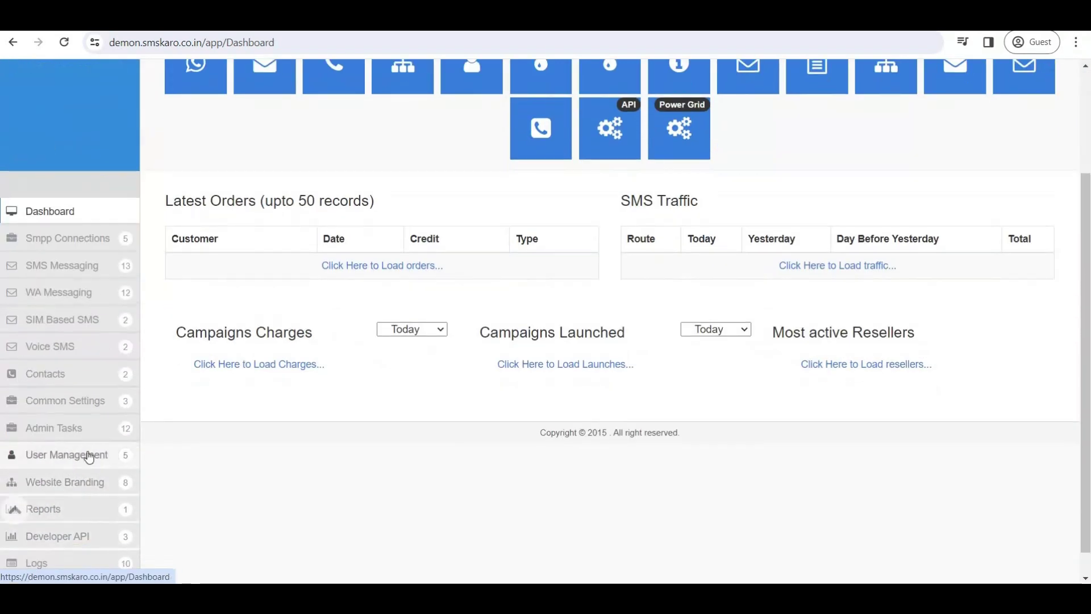
pyautogui.click(54, 485)
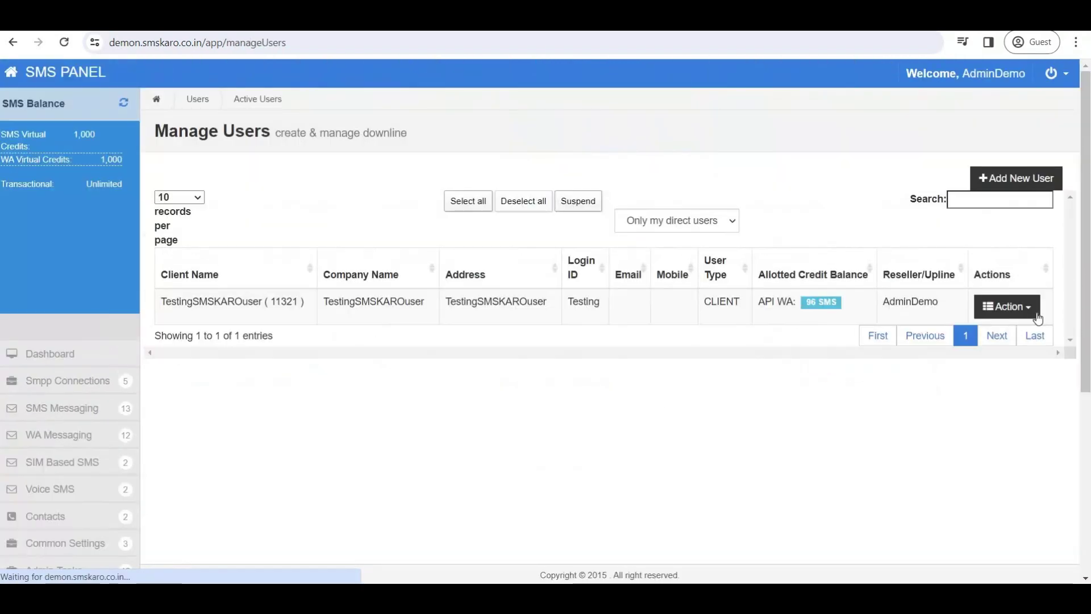
pyautogui.click(1026, 308)
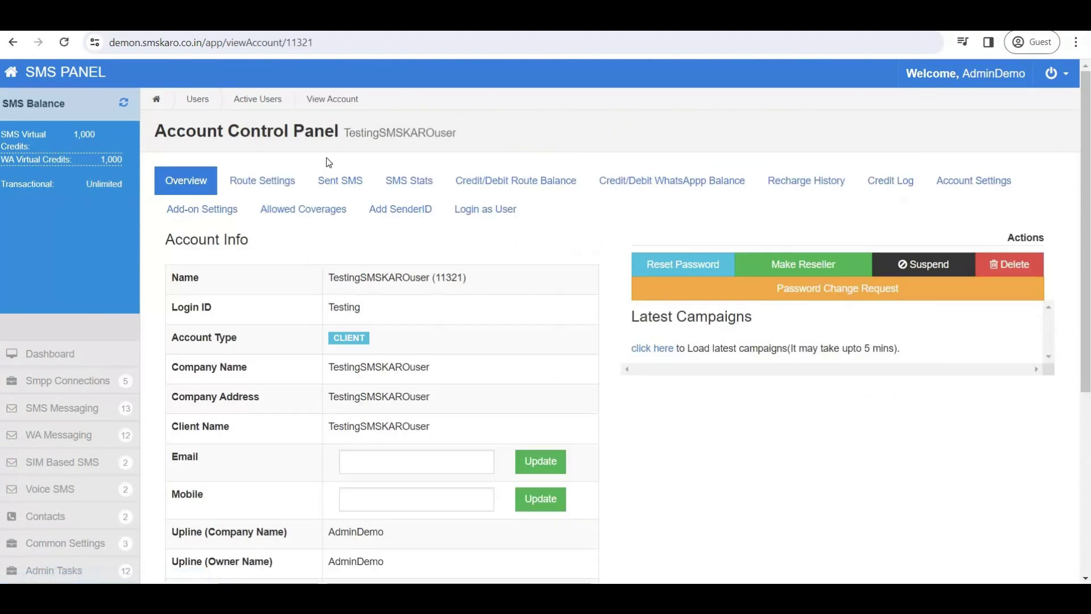
pyautogui.click(269, 186)
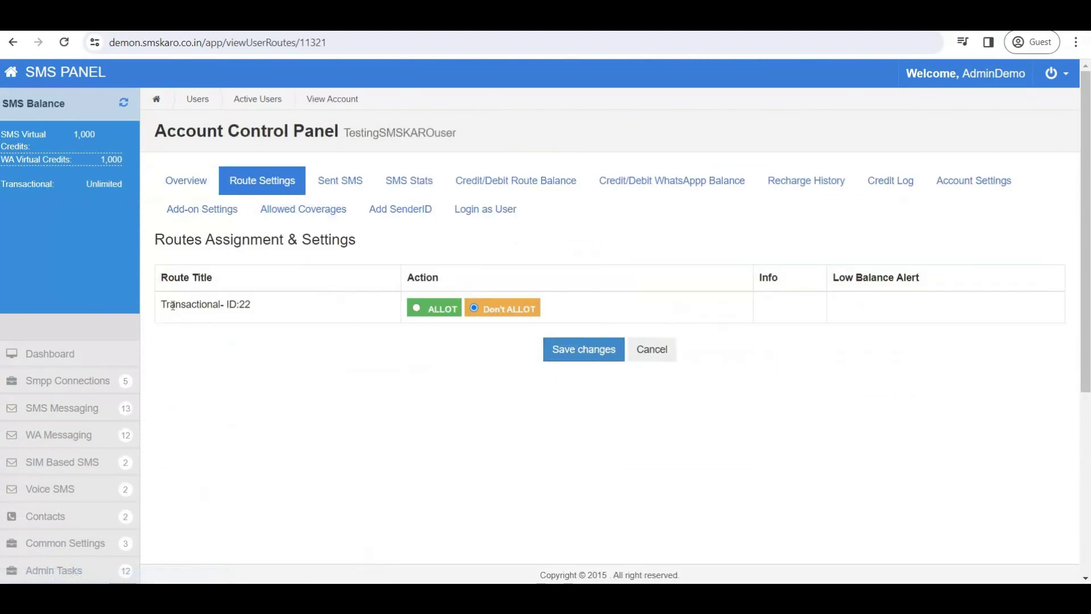
pyautogui.moveTo(230, 319); pyautogui.dragTo(170, 308)
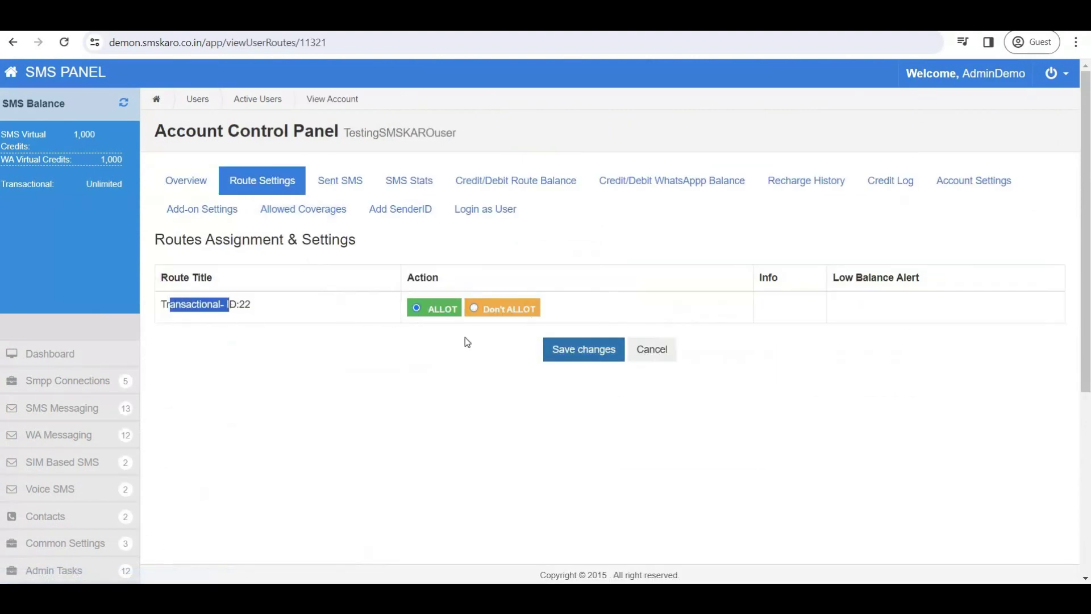
pyautogui.click(433, 309)
pyautogui.click(573, 354)
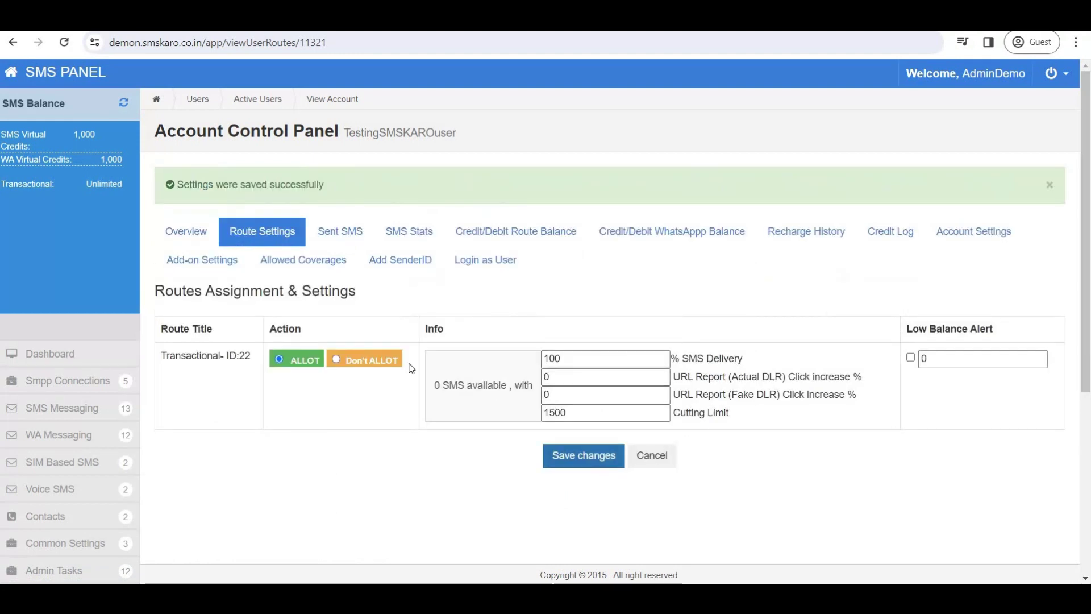
pyautogui.moveTo(434, 386); pyautogui.dragTo(472, 388)
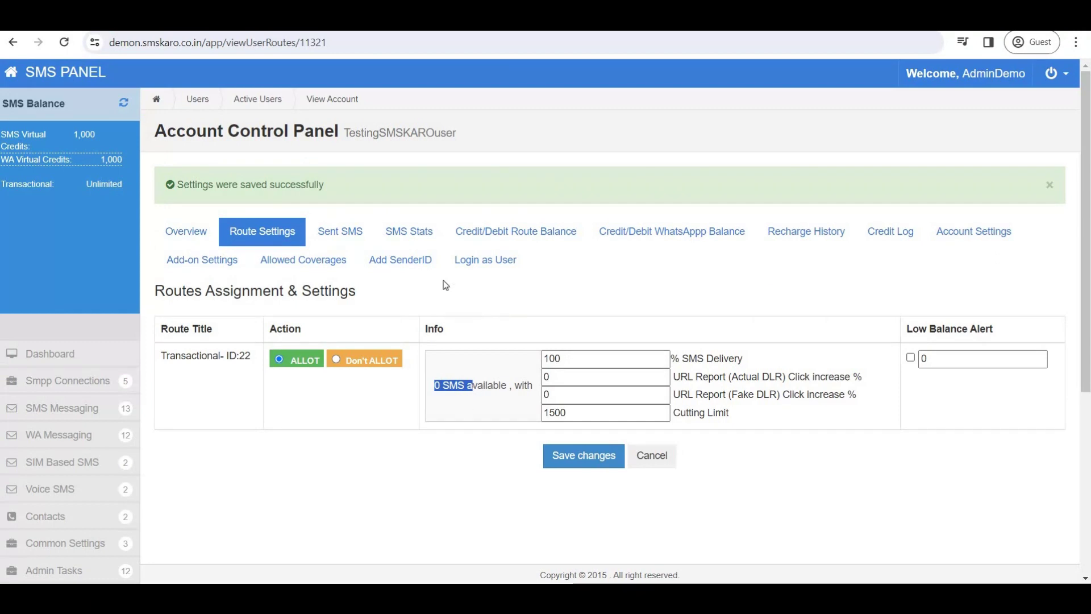
pyautogui.click(501, 232)
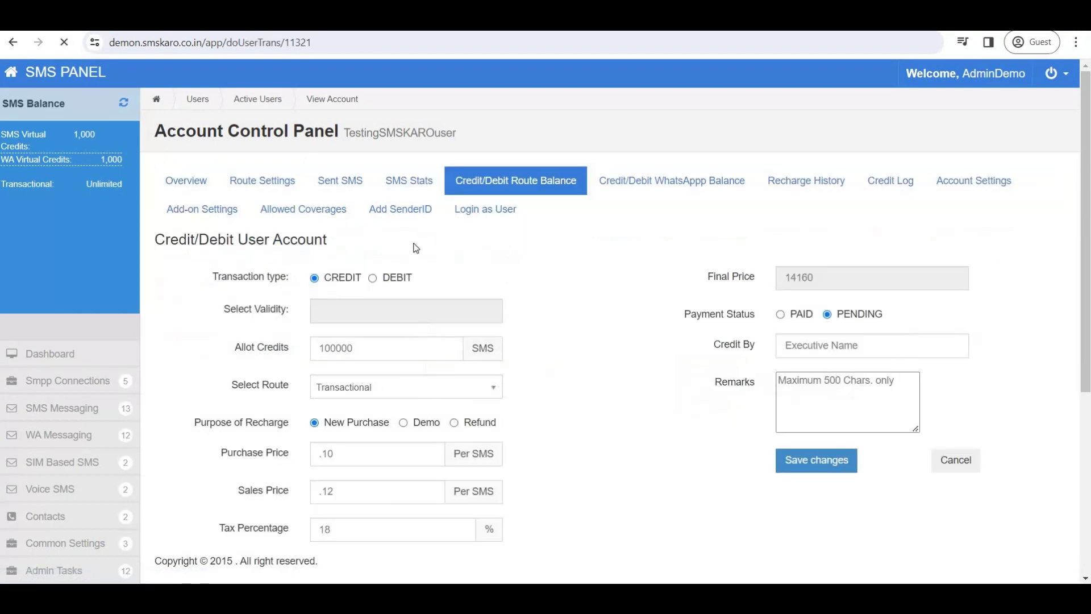
# Set validity to 01/31/2024, allot 10 credits, and keep Transactional as the route.
pyautogui.click(401, 318)
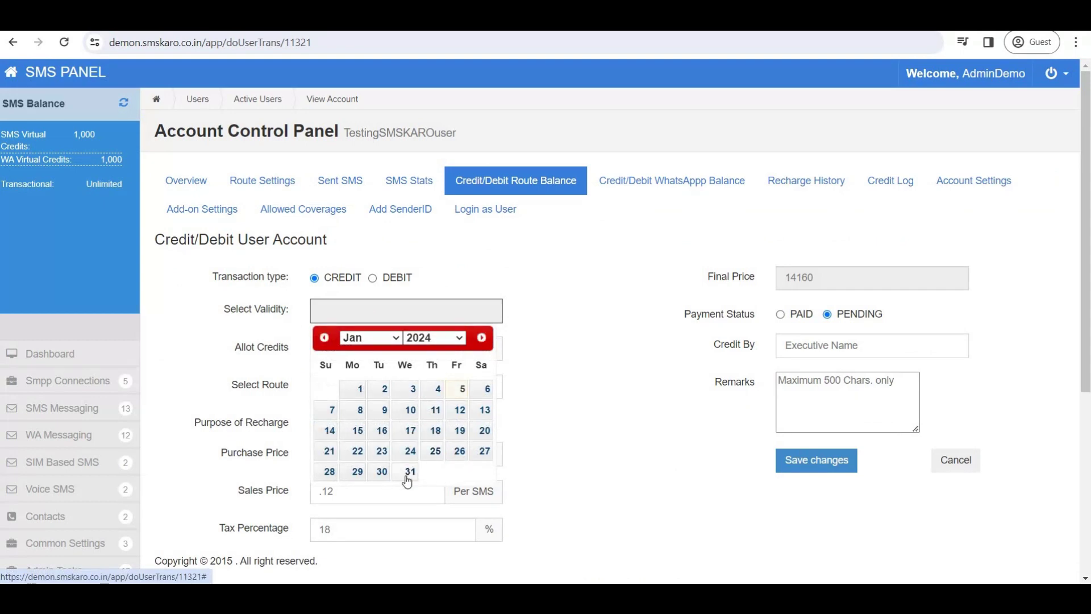
pyautogui.click(407, 476)
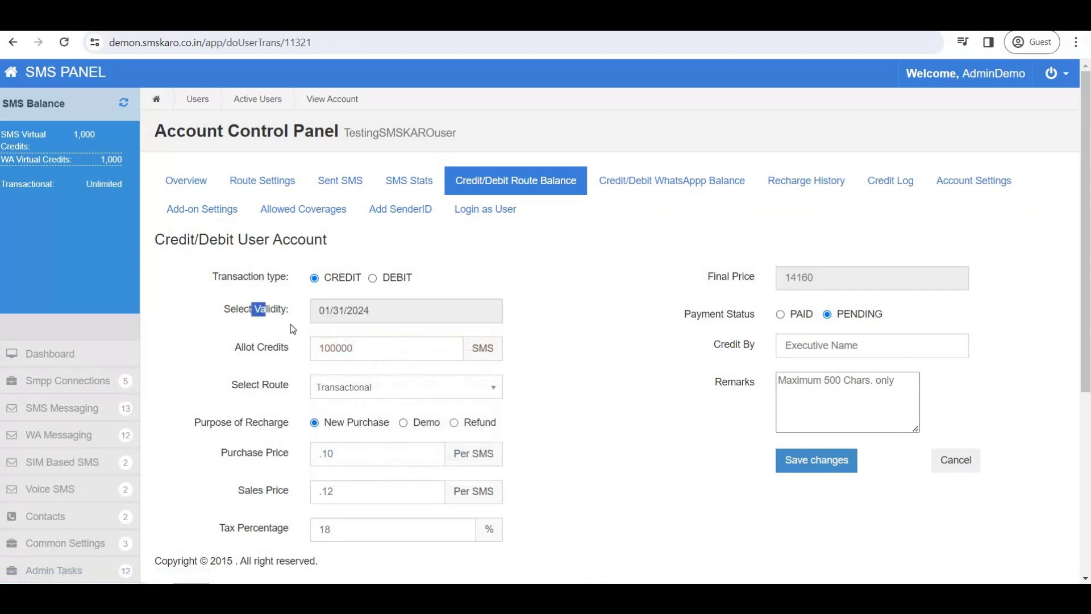
pyautogui.click(327, 346)
pyautogui.press('Delete')
pyautogui.press('Delete')
pyautogui.press('Delete')
pyautogui.press('Delete')
pyautogui.press('Delete')
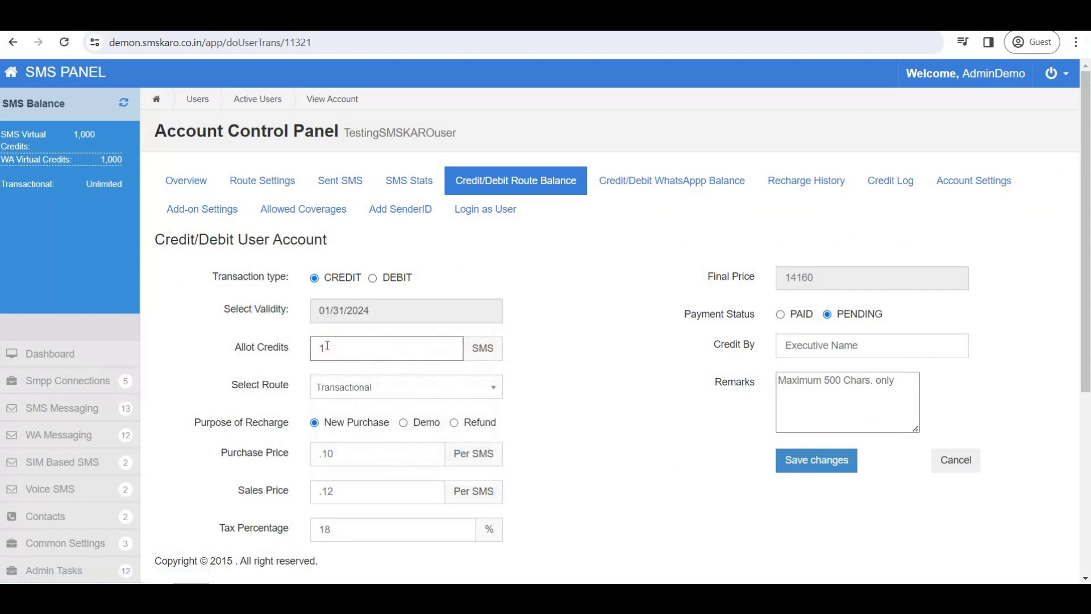
pyautogui.click(487, 392)
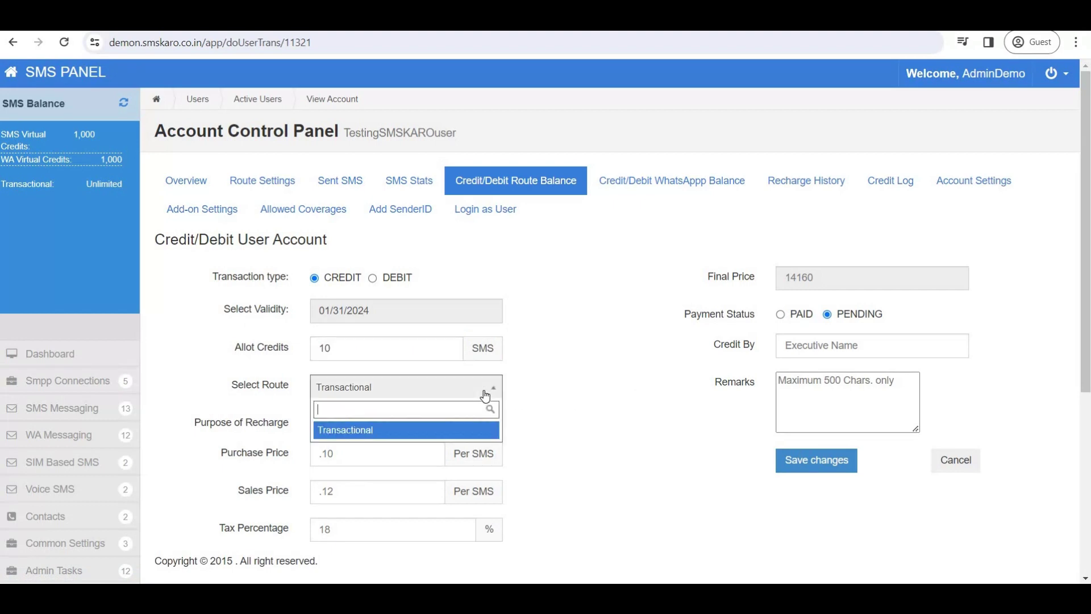
pyautogui.click(662, 374)
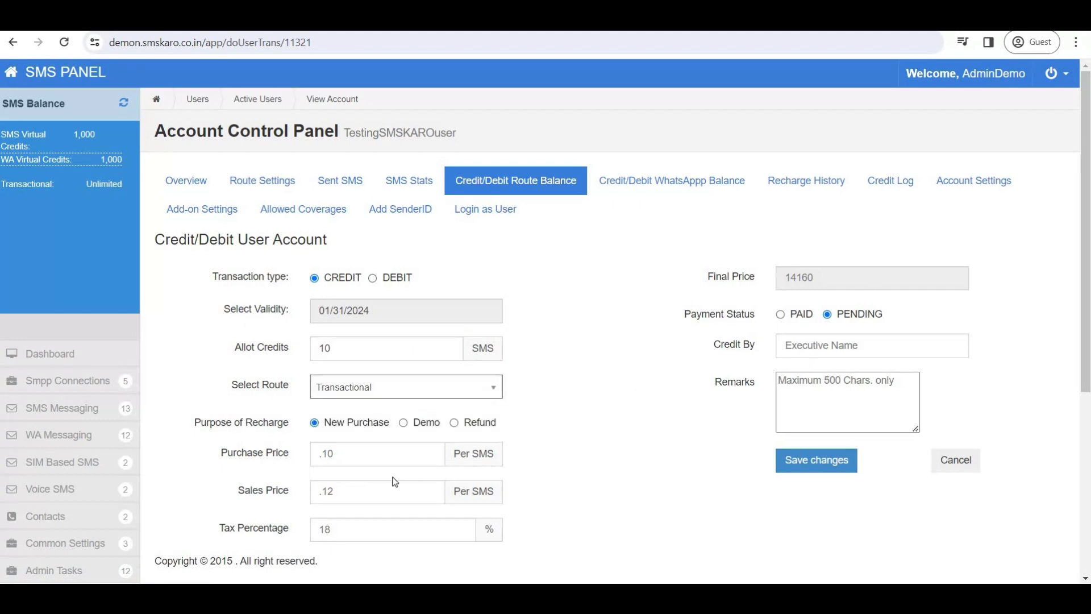
# Leave payment status pending, save the credit, and confirm Route Settings show 10 SMS available.
pyautogui.scroll(-3, 395, 482)
pyautogui.moveTo(228, 307); pyautogui.dragTo(264, 393)
pyautogui.scroll(1, 651, 421)
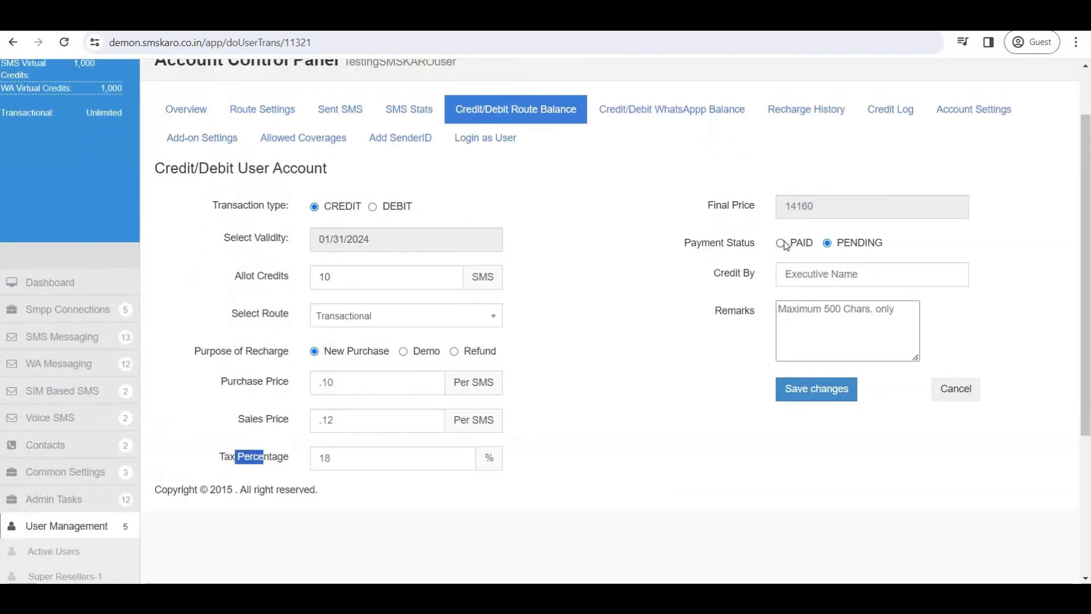
pyautogui.click(786, 244)
pyautogui.click(829, 244)
pyautogui.click(752, 281)
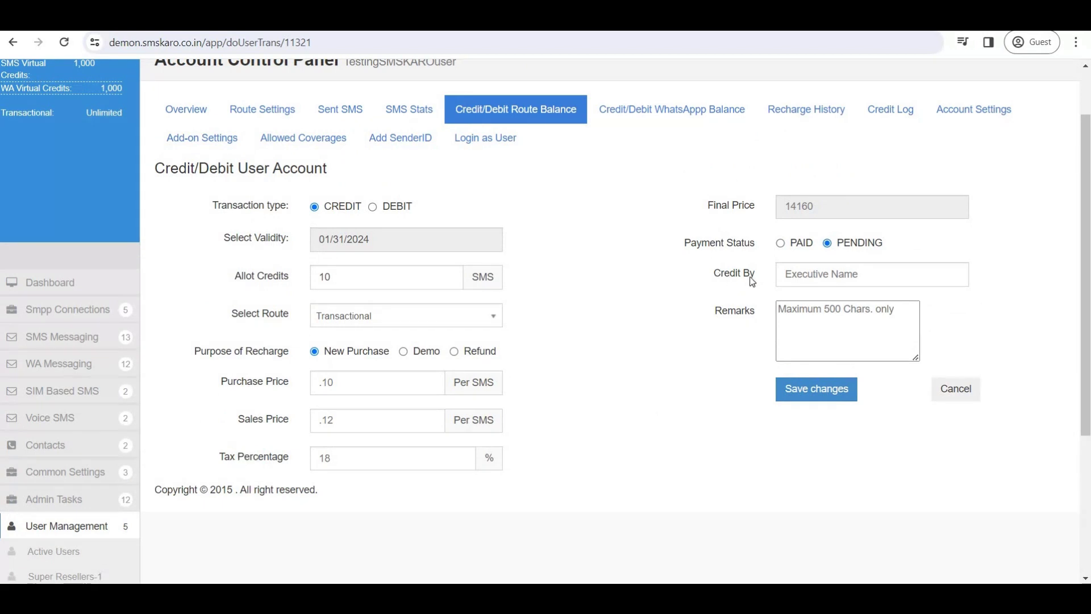
pyautogui.tripleClick(751, 281)
pyautogui.click(814, 402)
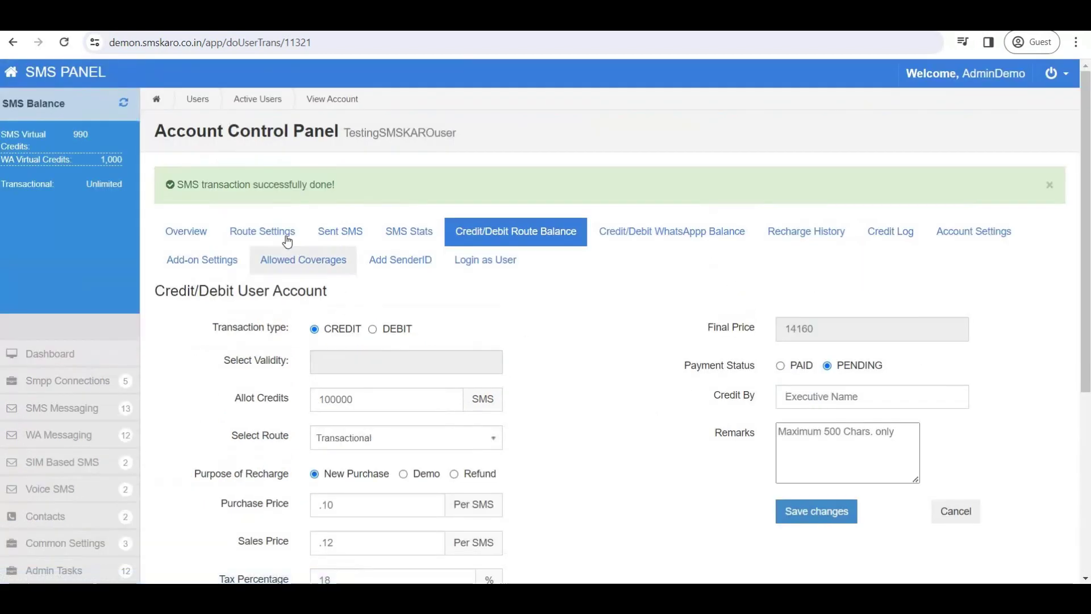
pyautogui.click(282, 236)
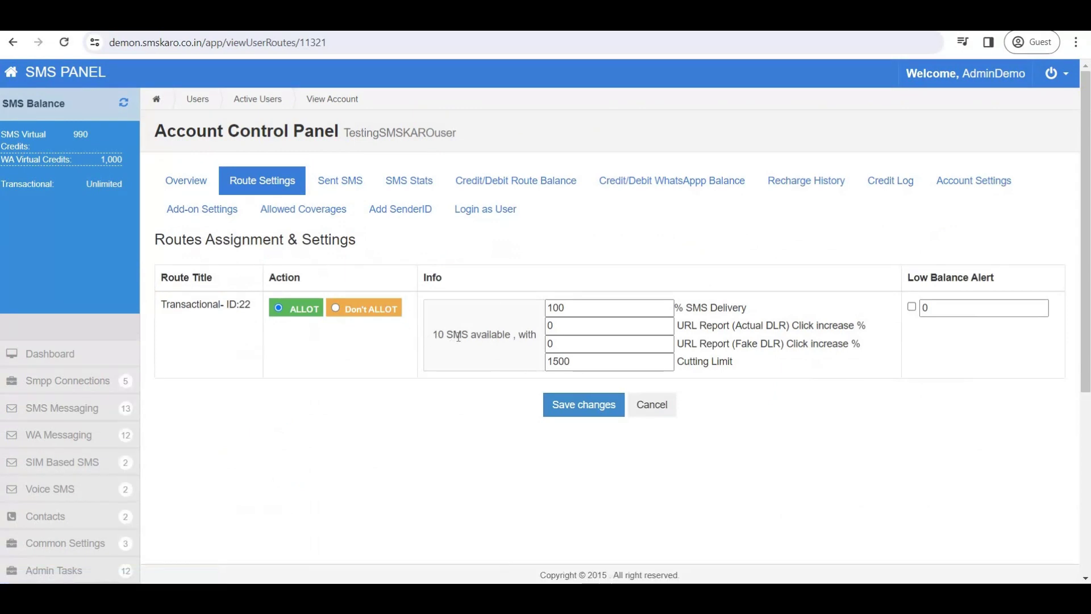
# Log in as the test user and open Send SMS under SMS Messaging.
pyautogui.moveTo(458, 336); pyautogui.dragTo(433, 335)
pyautogui.click(484, 211)
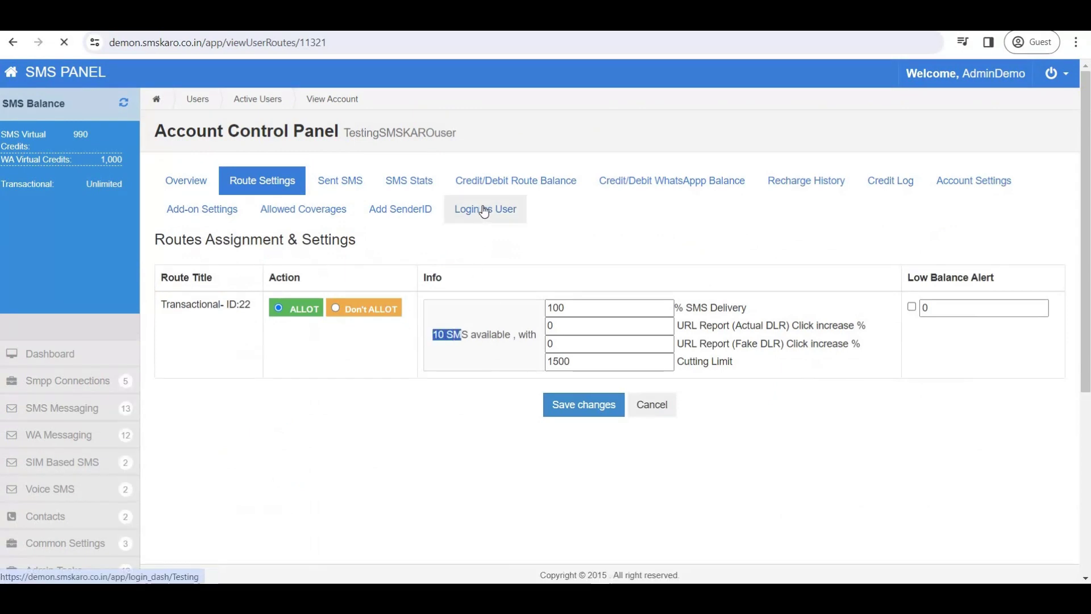
pyautogui.click(64, 381)
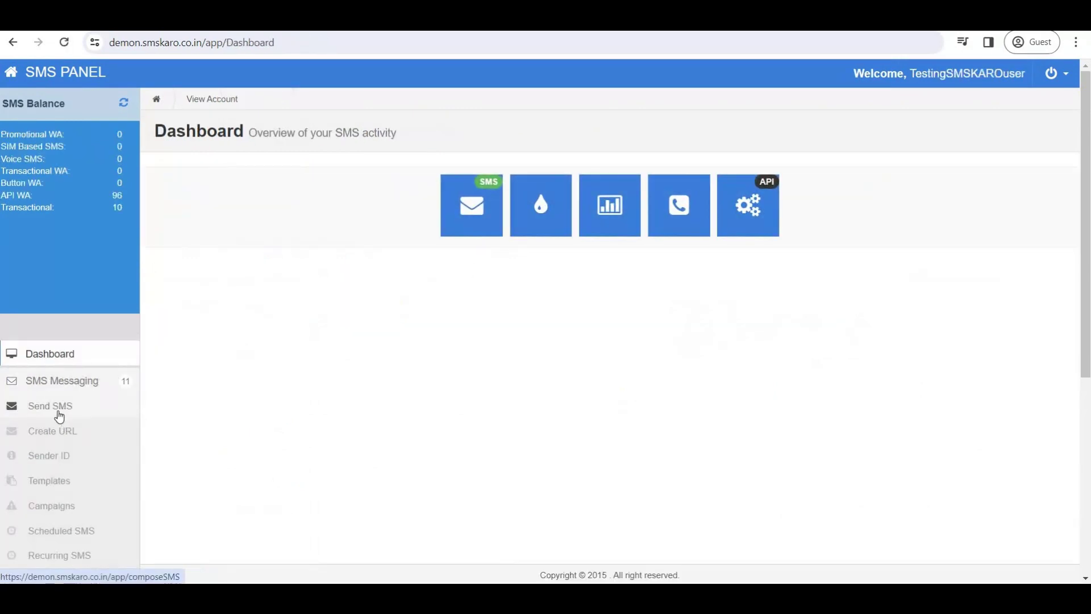
pyautogui.click(57, 410)
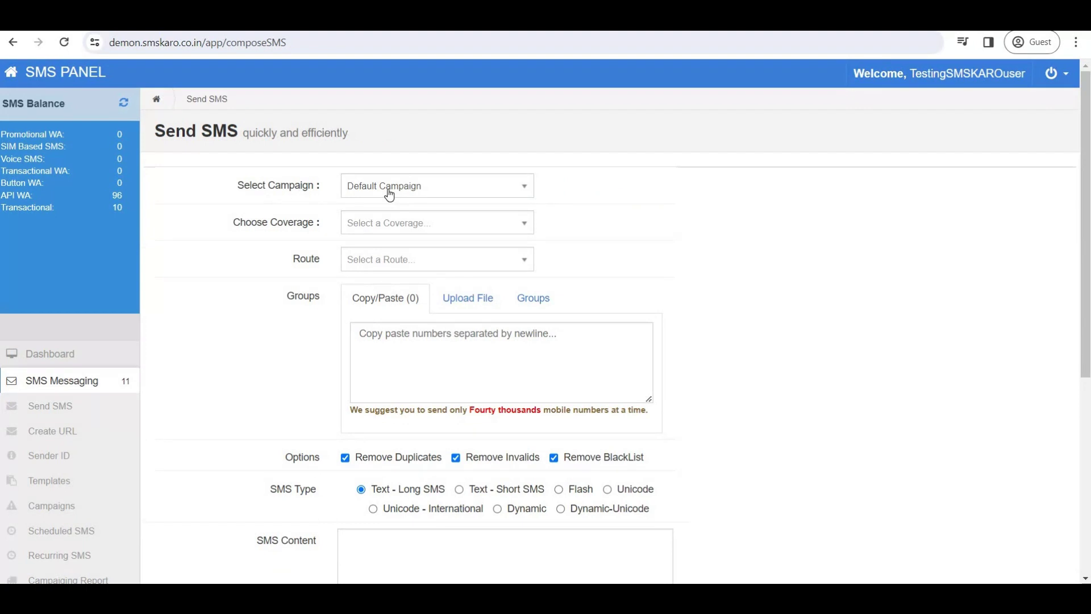
# Choose Default Campaign, coverage (+91) India, the Transactional route and sender ID BLKSMS.
pyautogui.click(399, 193)
pyautogui.click(392, 230)
pyautogui.click(404, 186)
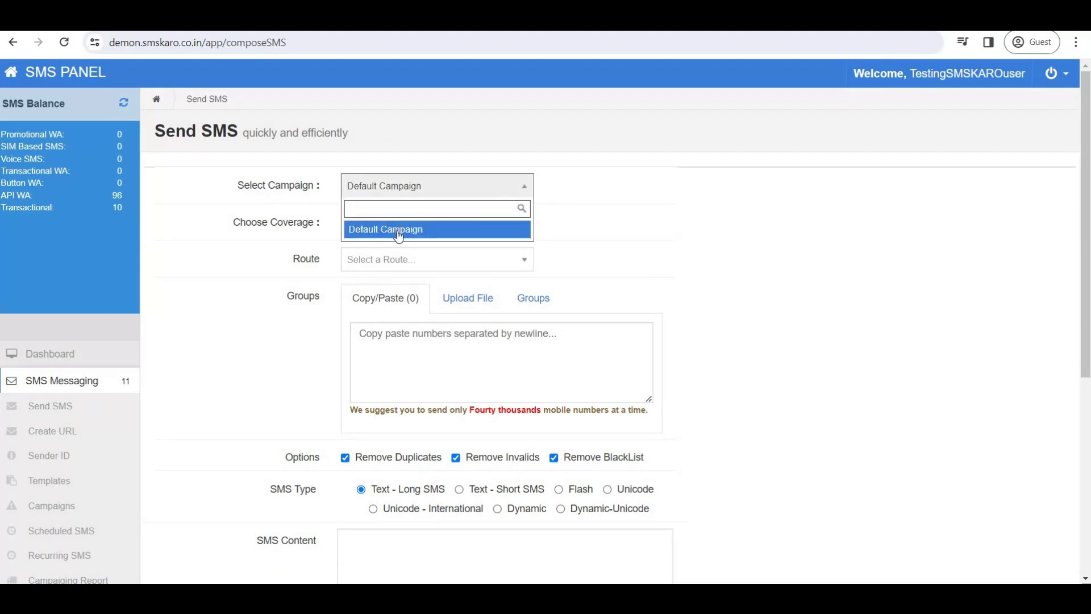
pyautogui.click(394, 230)
pyautogui.click(405, 186)
pyautogui.click(395, 230)
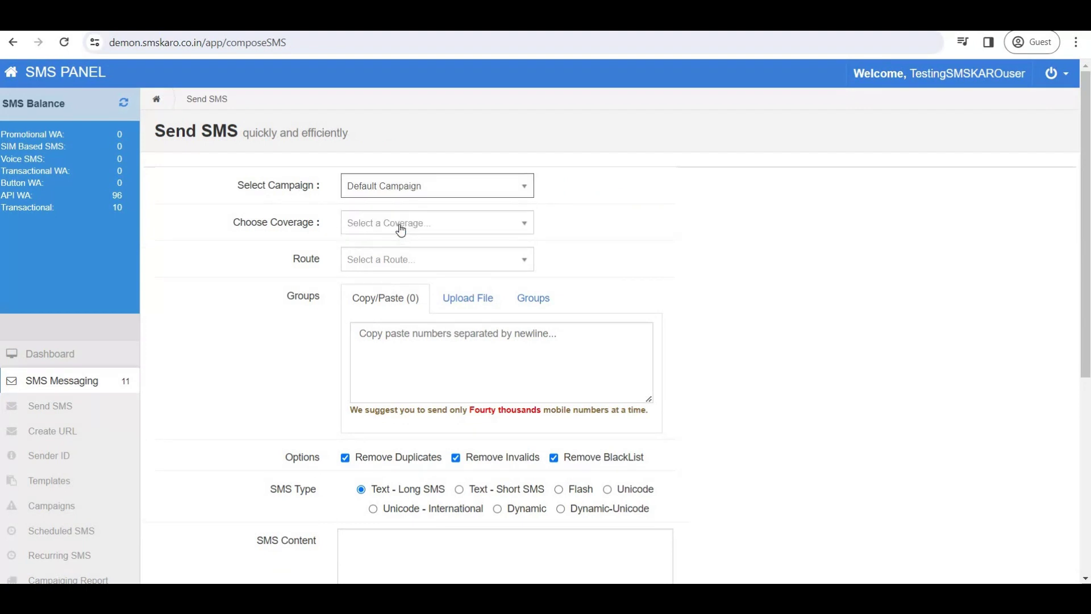
pyautogui.click(402, 225)
pyautogui.click(400, 263)
pyautogui.click(401, 261)
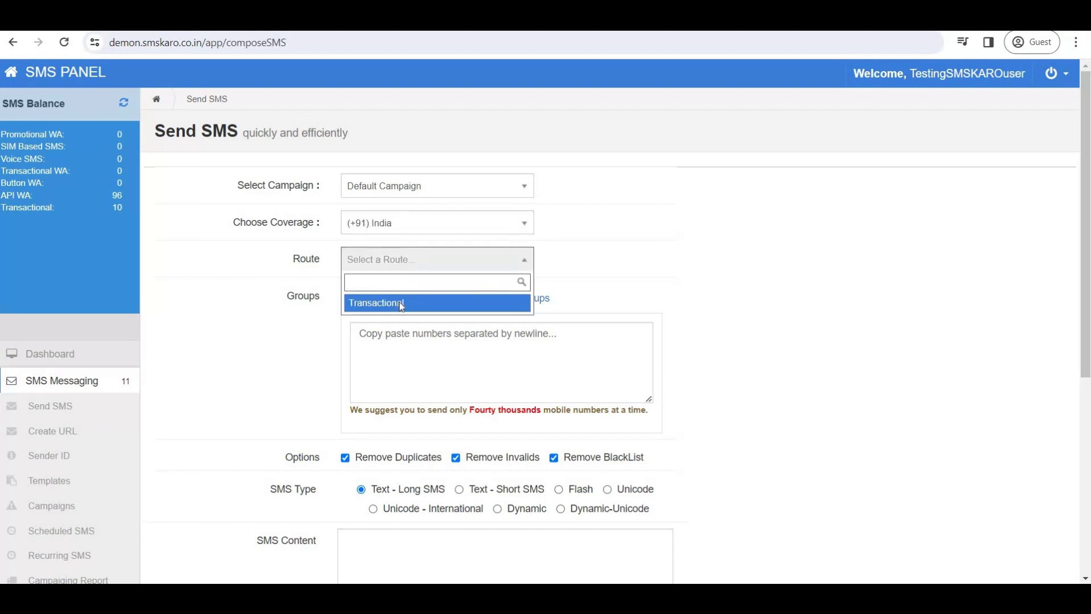
pyautogui.click(402, 304)
pyautogui.click(392, 297)
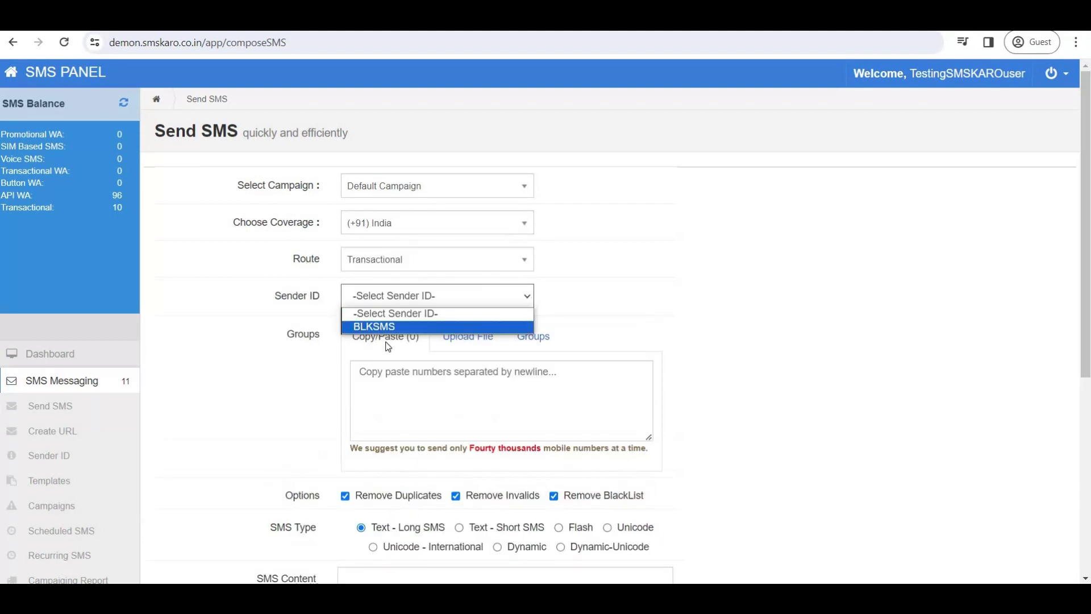
pyautogui.click(398, 320)
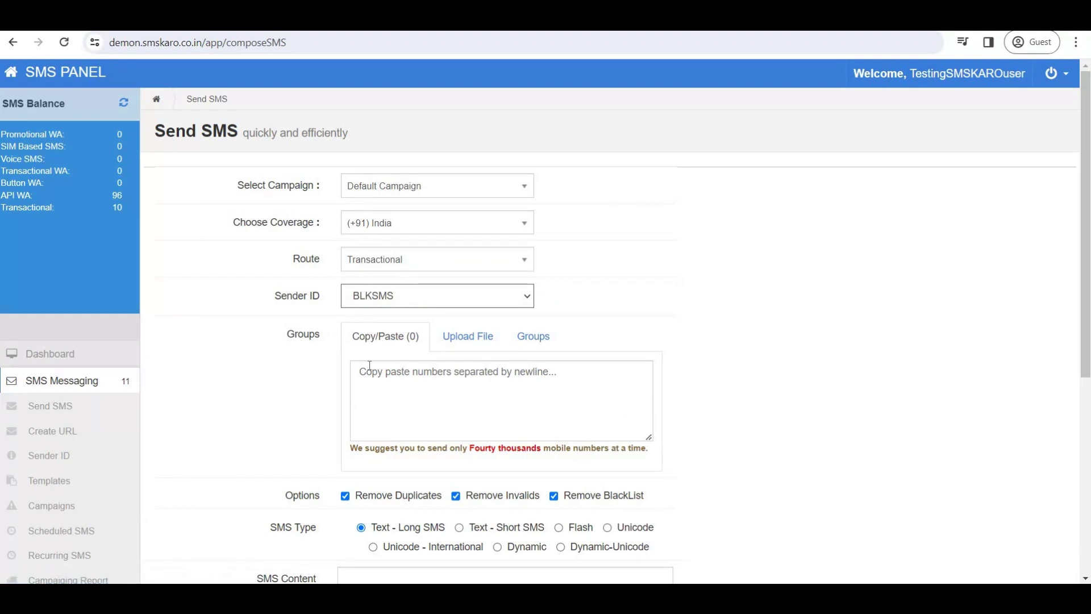
# Scroll the sidebar and open the Campaigns list under SMS Messaging.
pyautogui.scroll(-1, 280, 382)
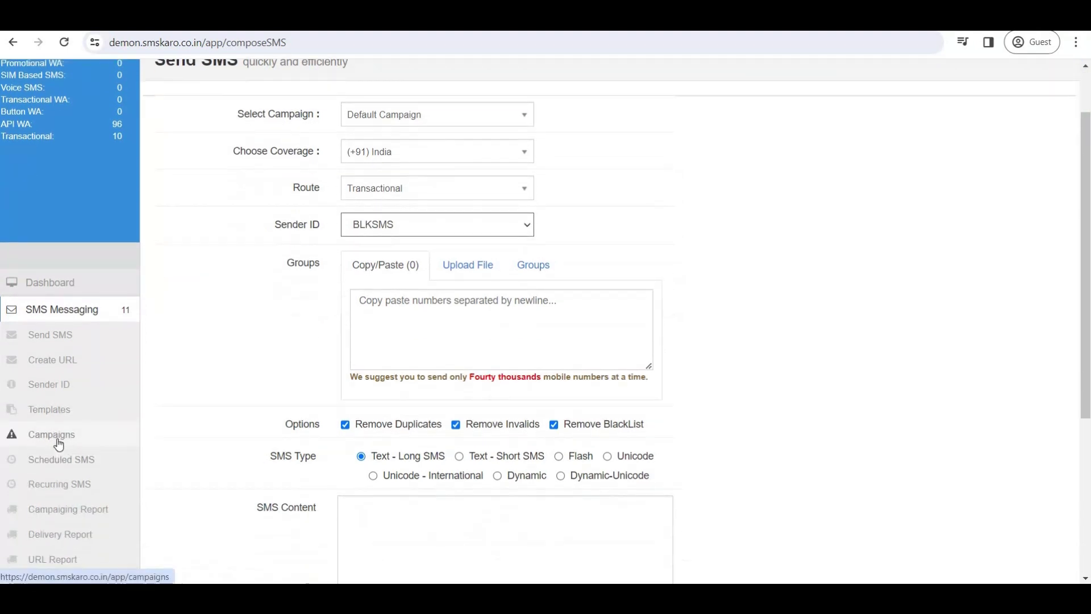
pyautogui.click(57, 439)
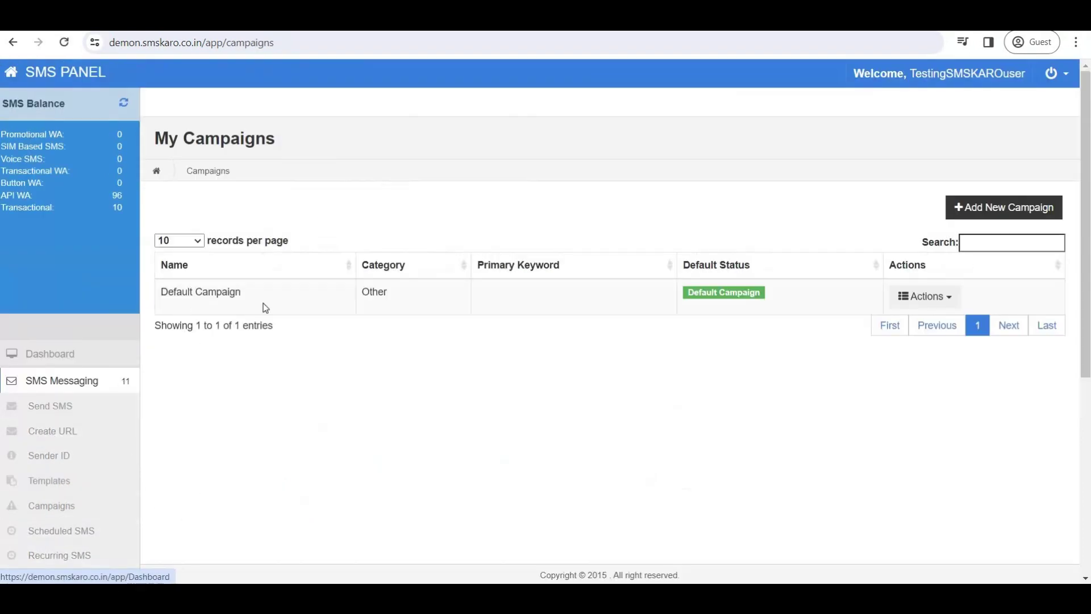
# Edit Default Campaign, leaving its category as Other.
pyautogui.click(935, 298)
pyautogui.click(912, 317)
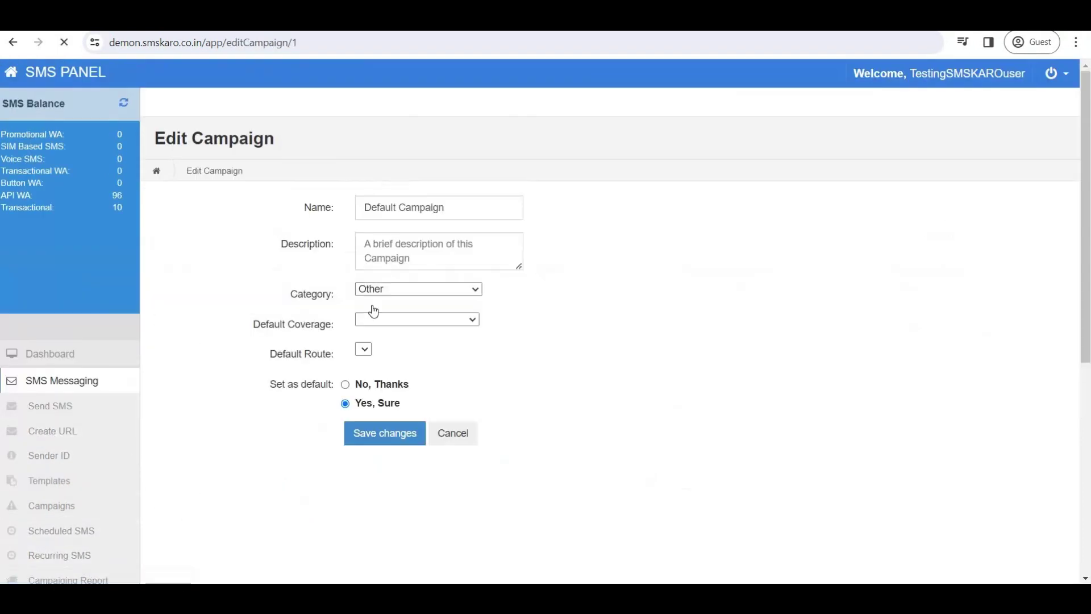
pyautogui.click(419, 302)
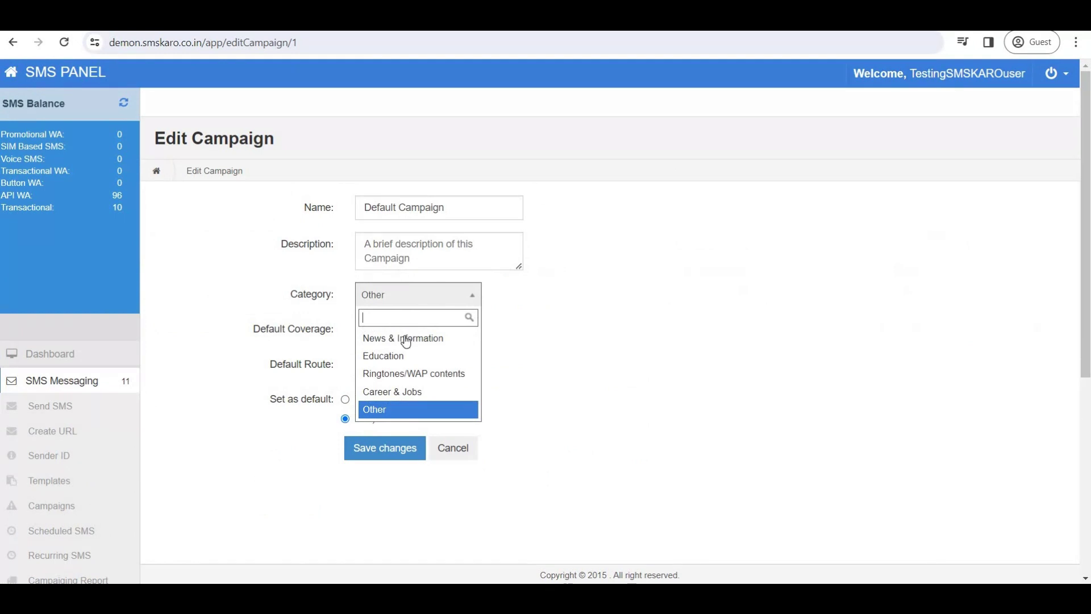
pyautogui.click(405, 392)
pyautogui.click(415, 301)
pyautogui.click(397, 410)
# Set default coverage (+91) India, route Transactional and sender ID BLKSMS, and save.
pyautogui.click(412, 341)
pyautogui.click(388, 370)
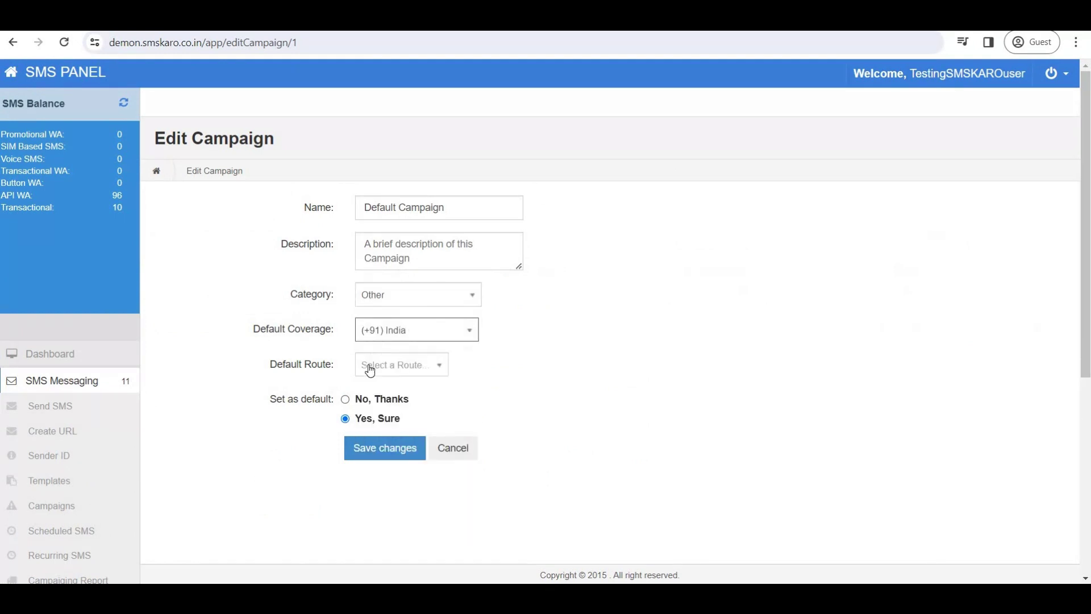
pyautogui.click(373, 366)
pyautogui.click(389, 408)
pyautogui.click(395, 400)
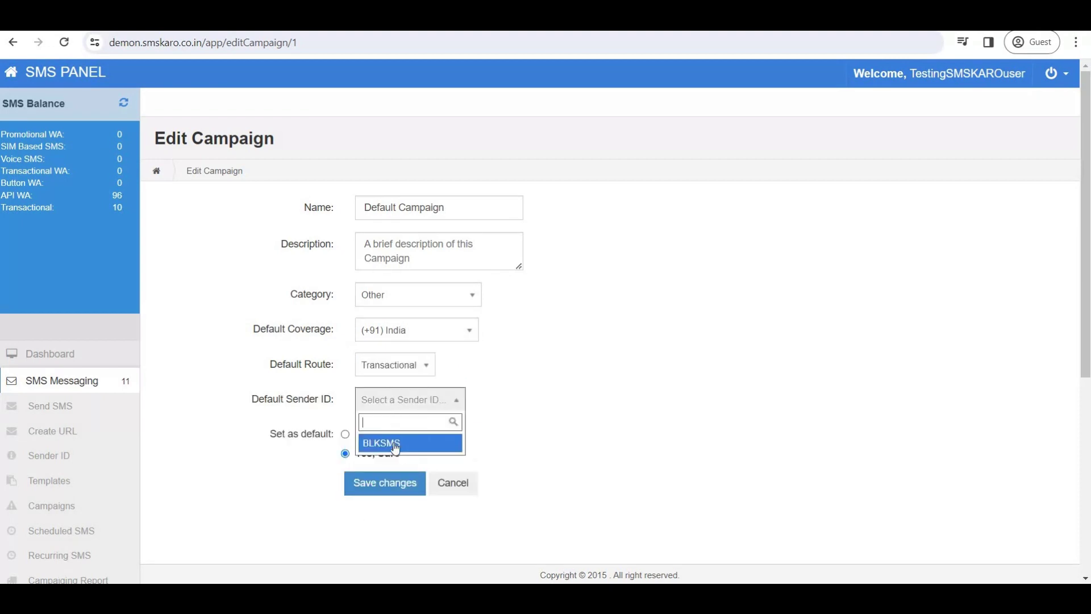
pyautogui.click(394, 442)
pyautogui.click(380, 492)
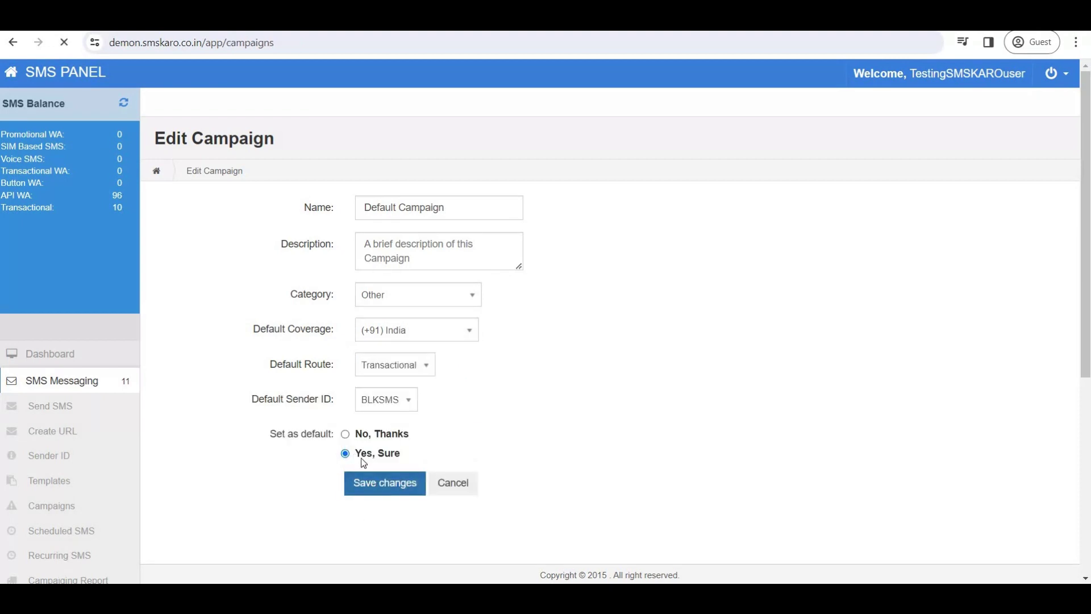
# Reopen Default Campaign, save it again, and return to the Send SMS form.
pyautogui.click(932, 347)
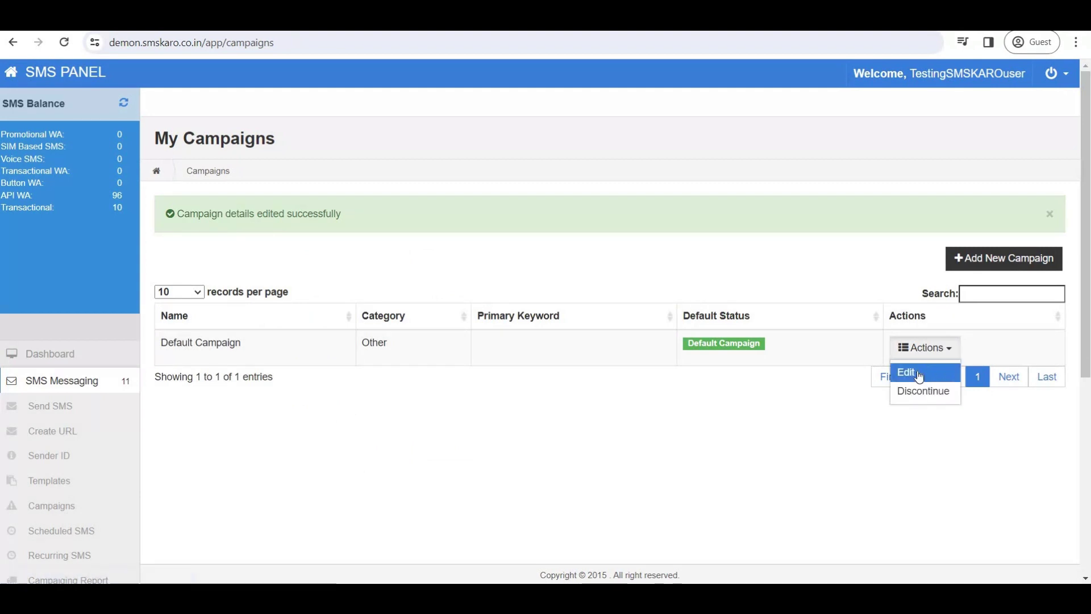
pyautogui.click(905, 373)
pyautogui.scroll(-5, 333, 466)
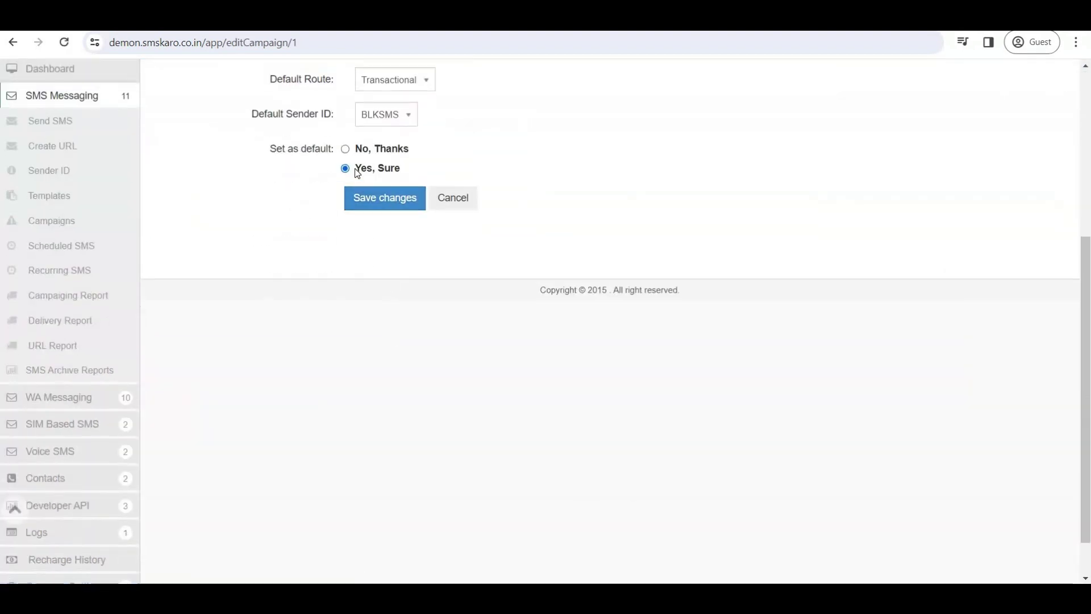
pyautogui.moveTo(353, 168); pyautogui.dragTo(400, 171)
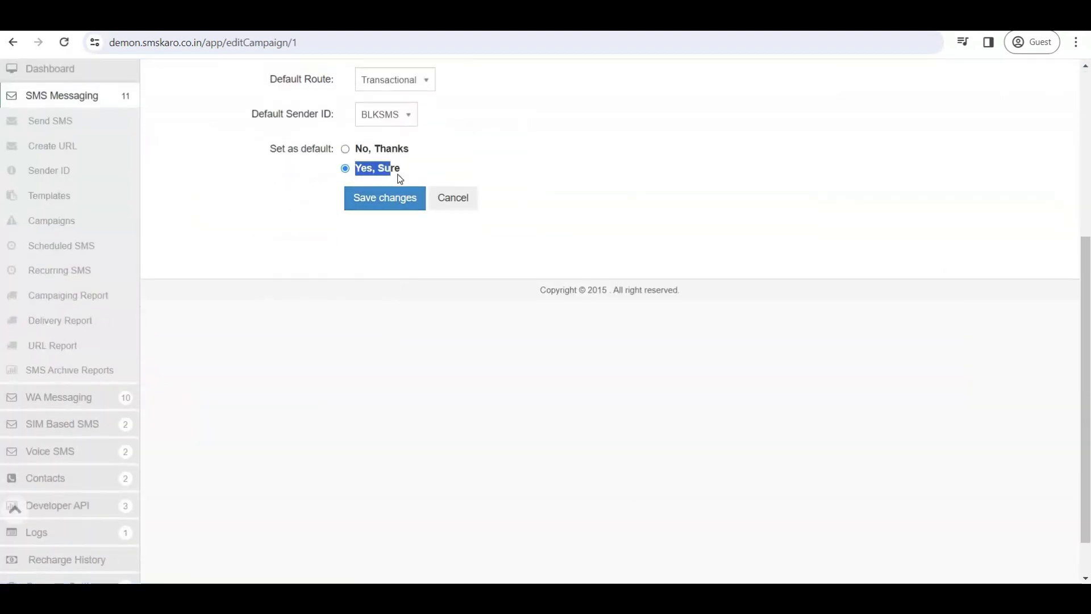
pyautogui.click(367, 197)
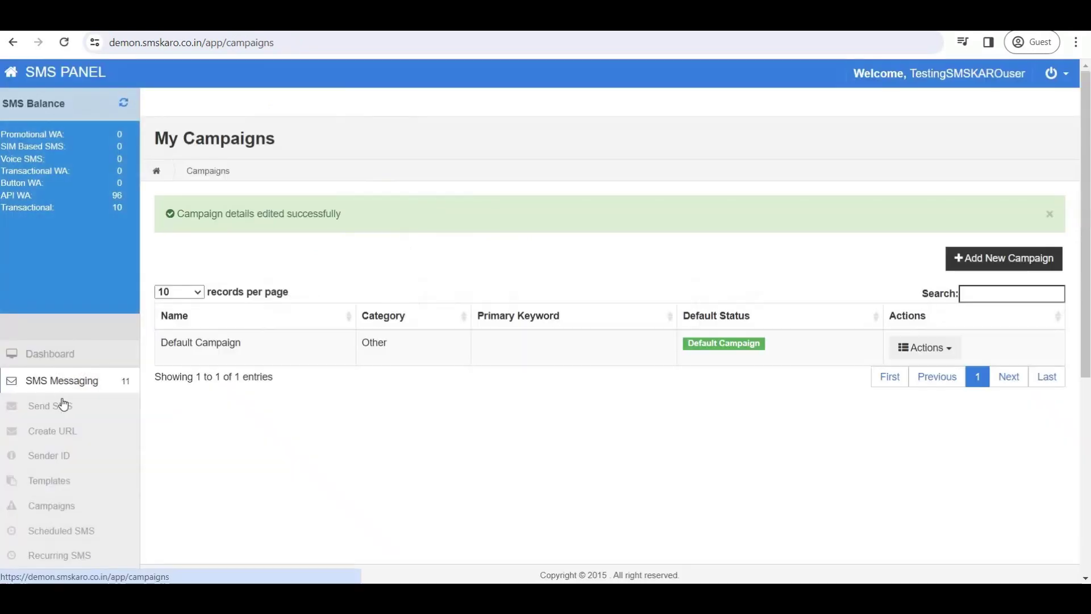
pyautogui.click(63, 404)
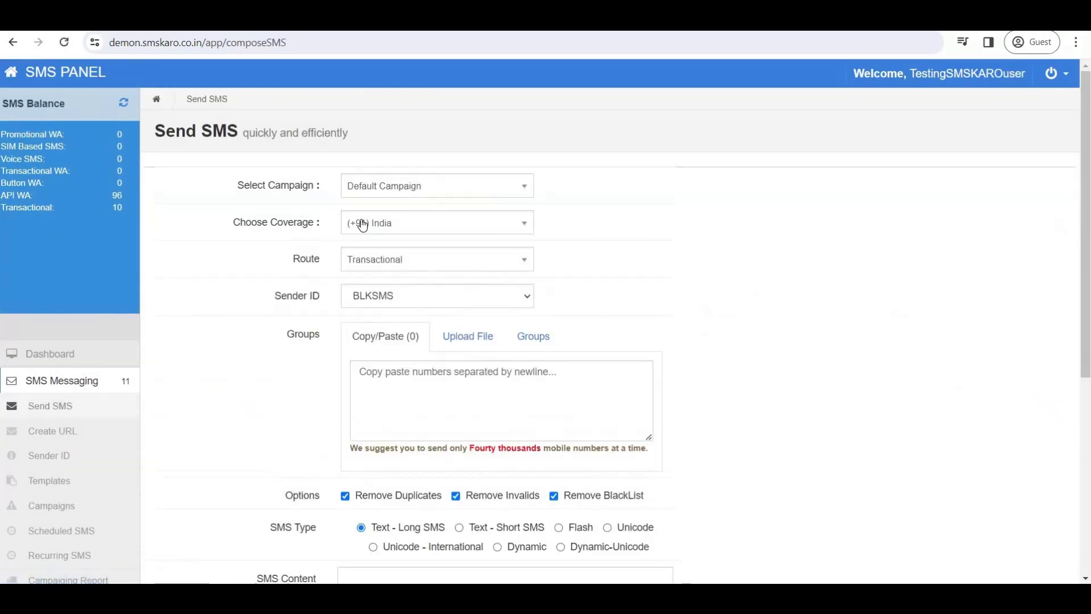
# Keep BLKSMS as sender ID and enter a recipient mobile number.
pyautogui.click(386, 296)
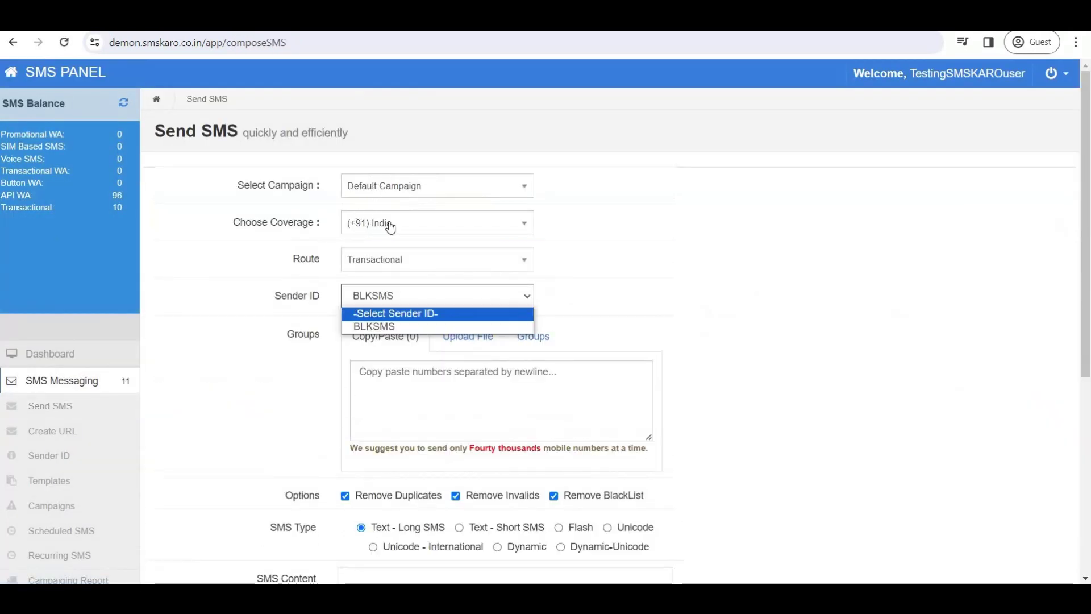
pyautogui.click(721, 236)
pyautogui.scroll(-4, 717, 242)
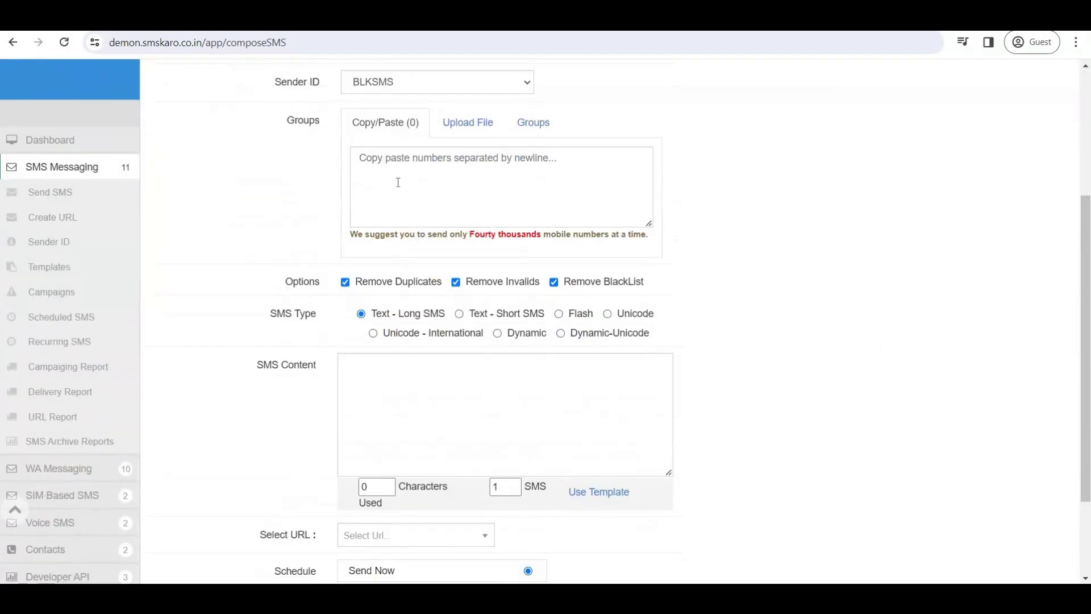
pyautogui.click(398, 182)
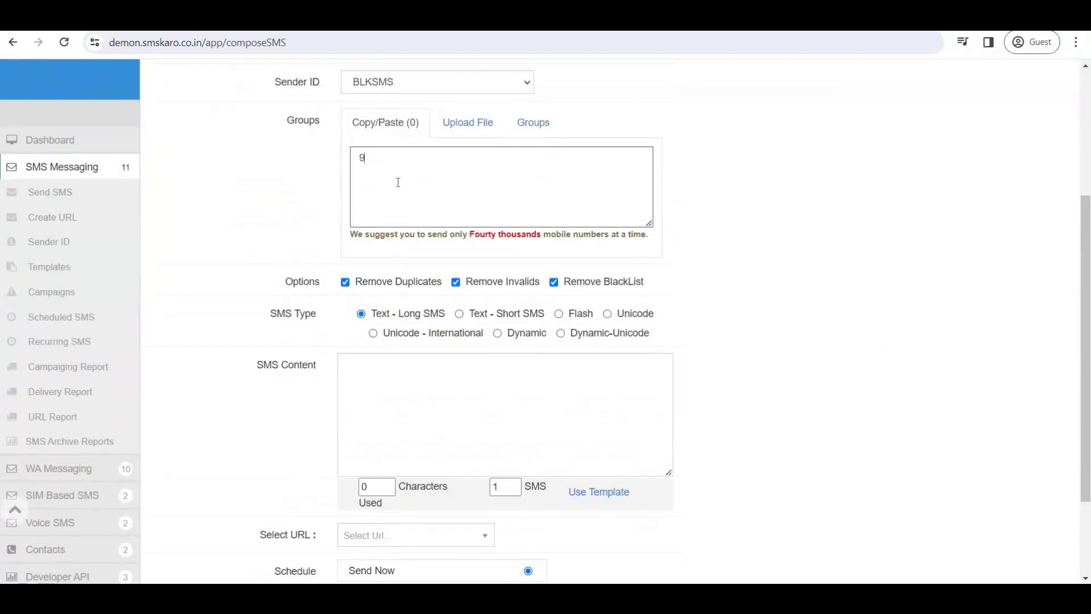
# Type a 30-character test message and try to launch the campaign.
pyautogui.click(407, 396)
pyautogui.write('sdfasdfasfdasdfasfd')
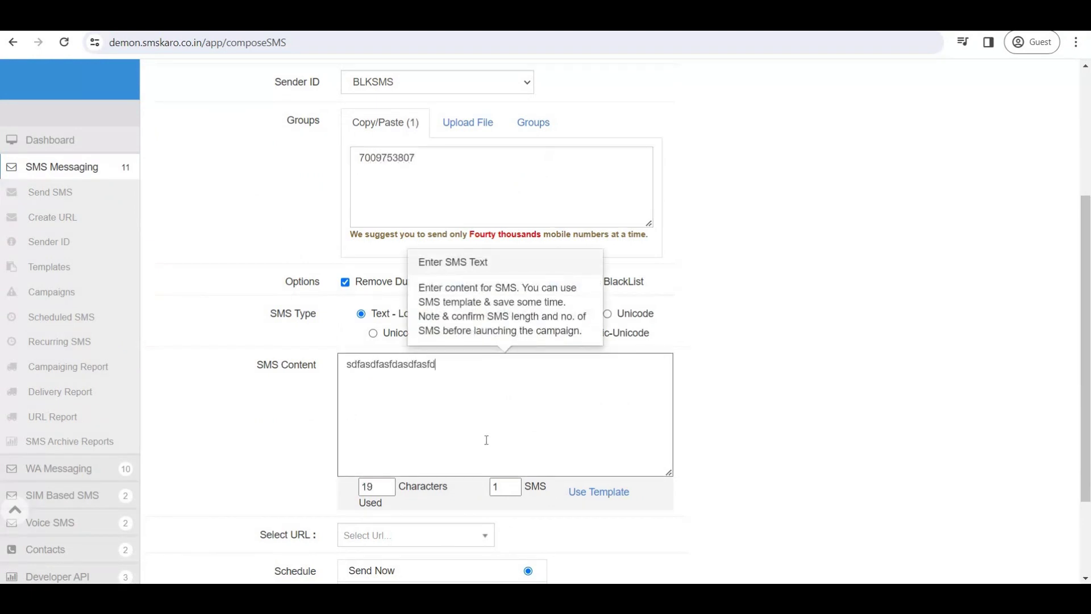
pyautogui.write('asfdsafasdf')
pyautogui.scroll(-2, 486, 440)
pyautogui.click(432, 526)
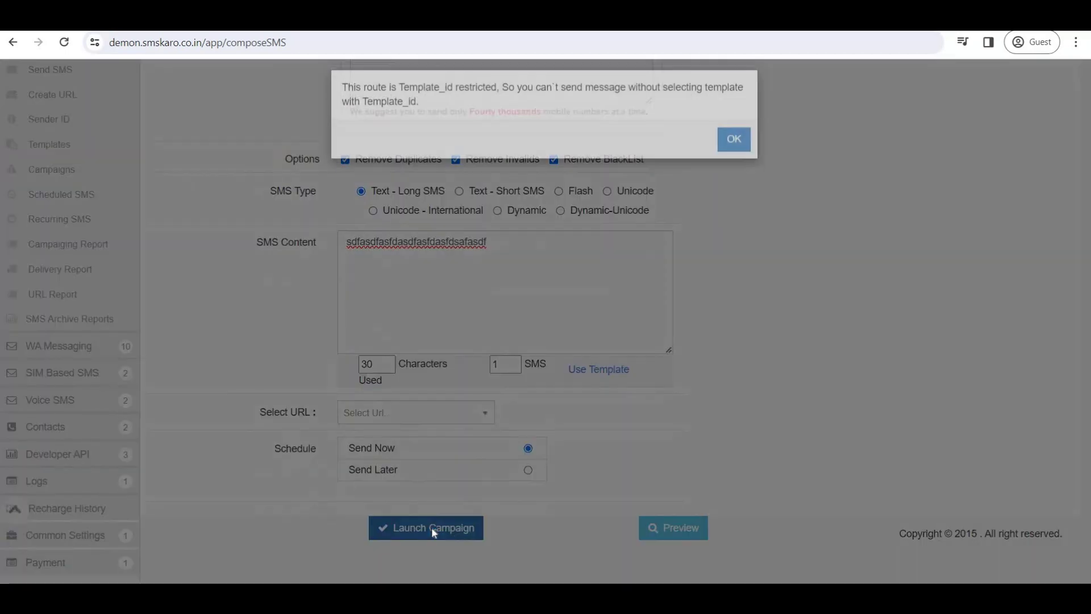
# Dismiss the Template_id alert, check the empty template picker, and close it.
pyautogui.moveTo(344, 100); pyautogui.dragTo(544, 126)
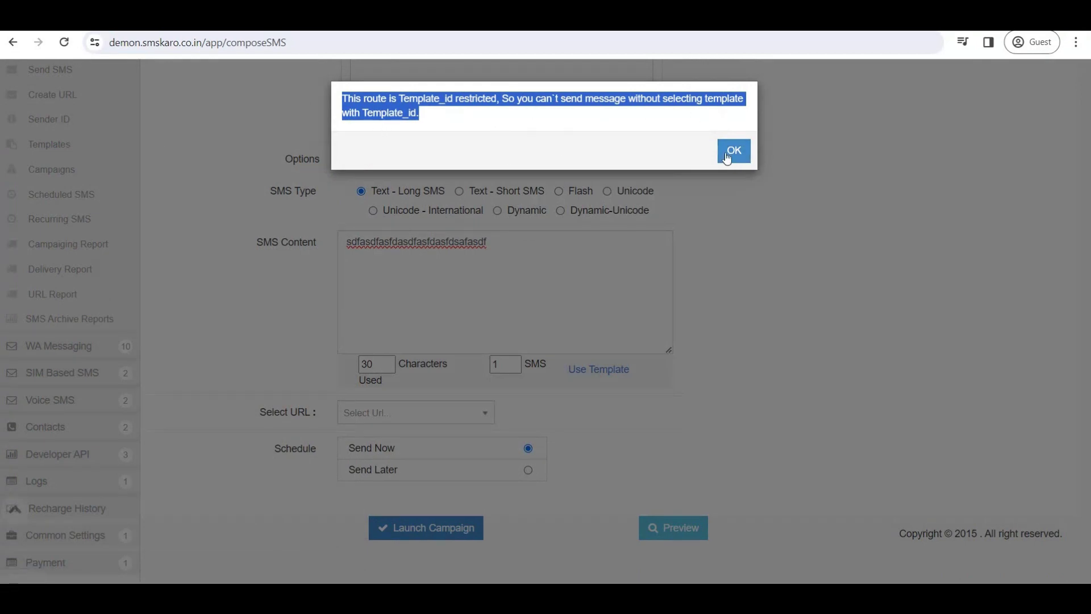
pyautogui.click(733, 150)
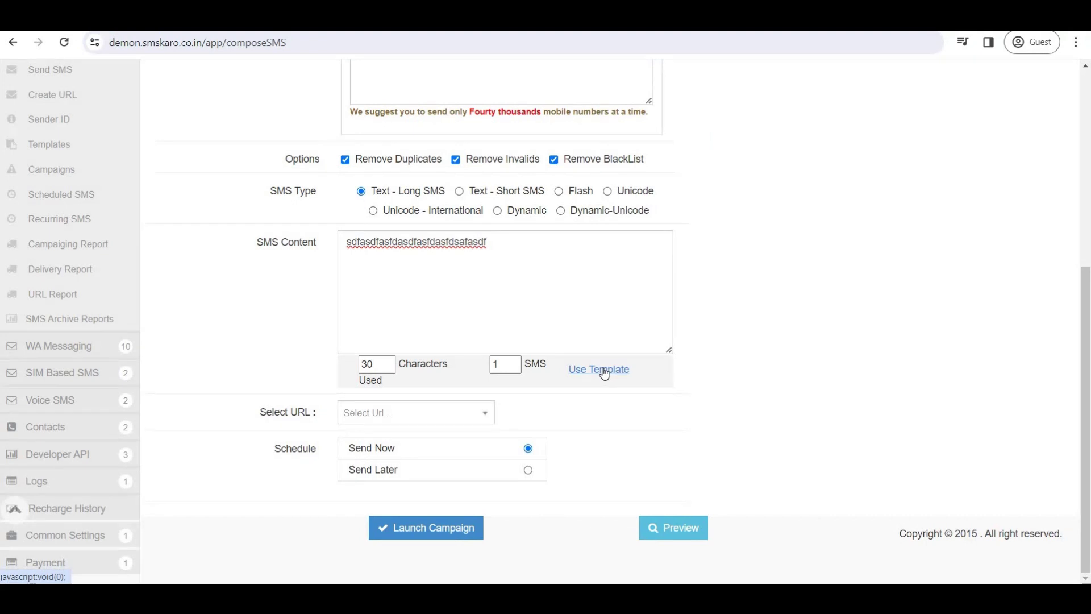
pyautogui.click(604, 372)
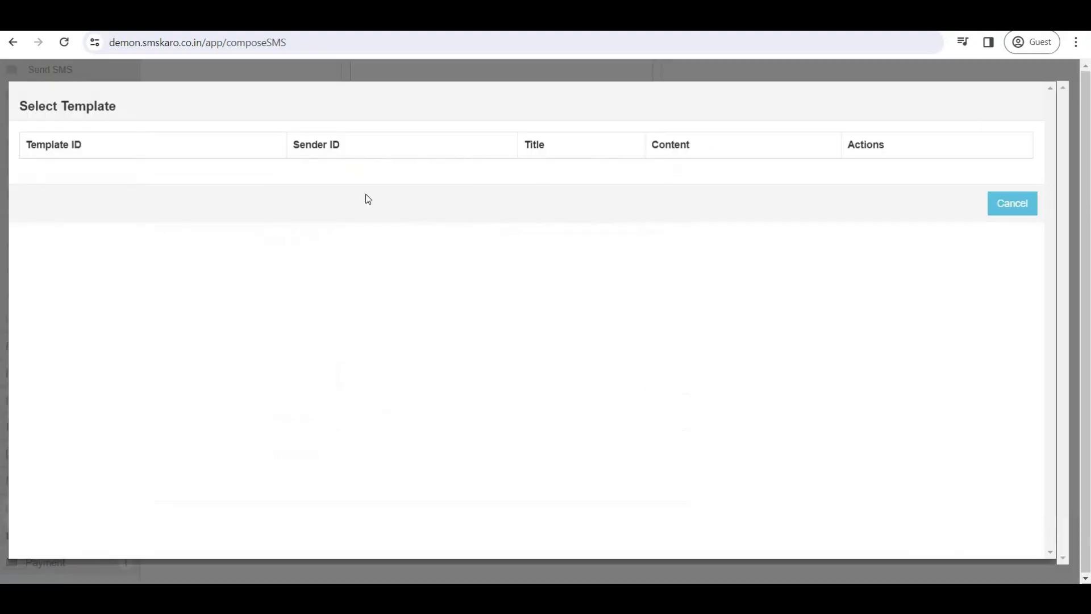
pyautogui.click(1011, 212)
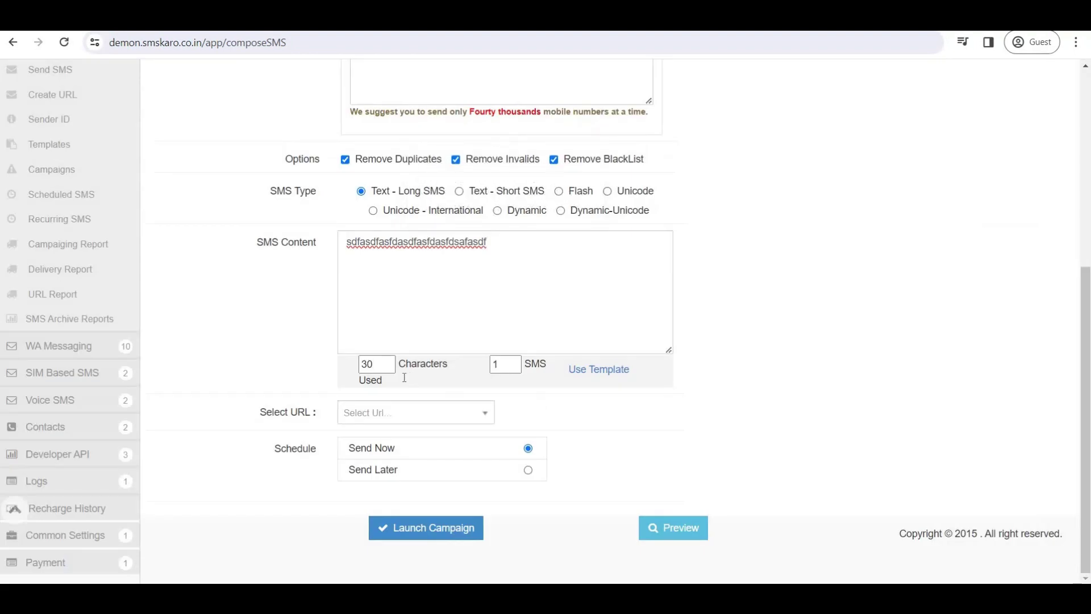
pyautogui.scroll(1, 114, 284)
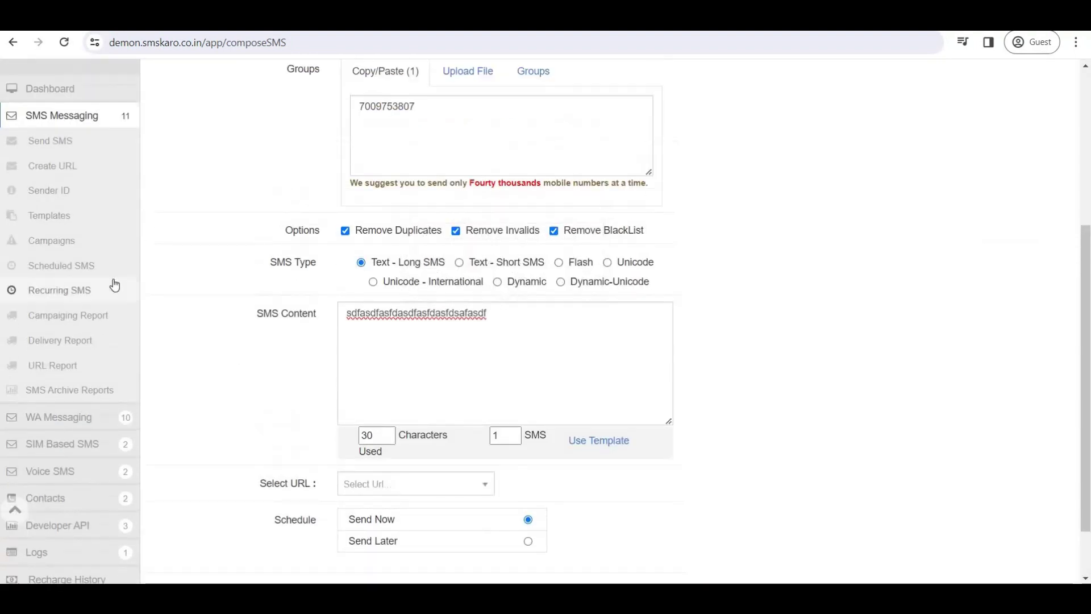
# Start a new template in template management with type 'Save as draft with Template id'.
pyautogui.click(68, 223)
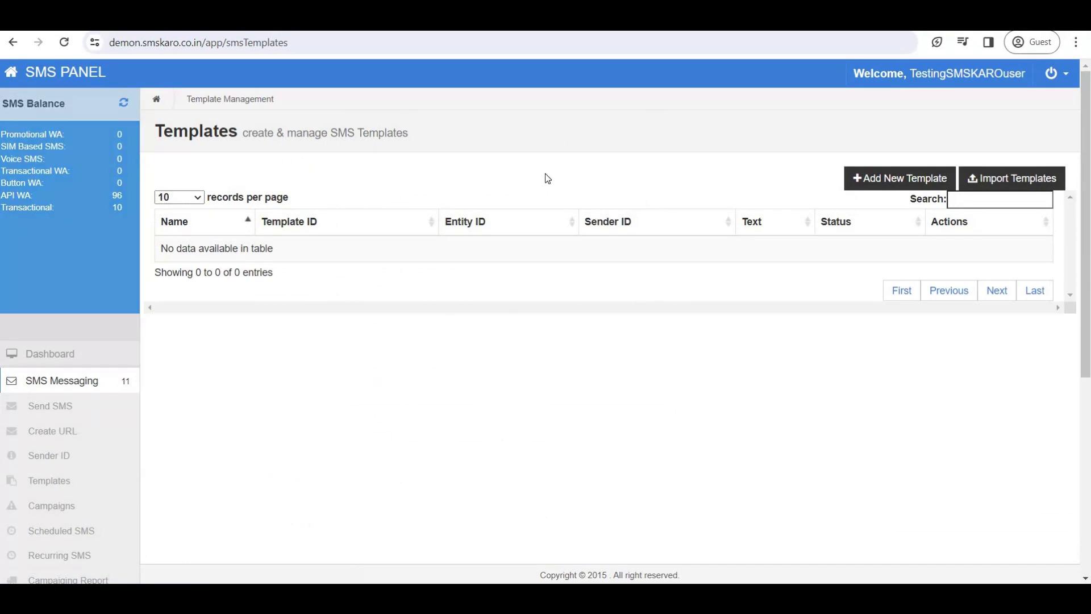
pyautogui.click(912, 185)
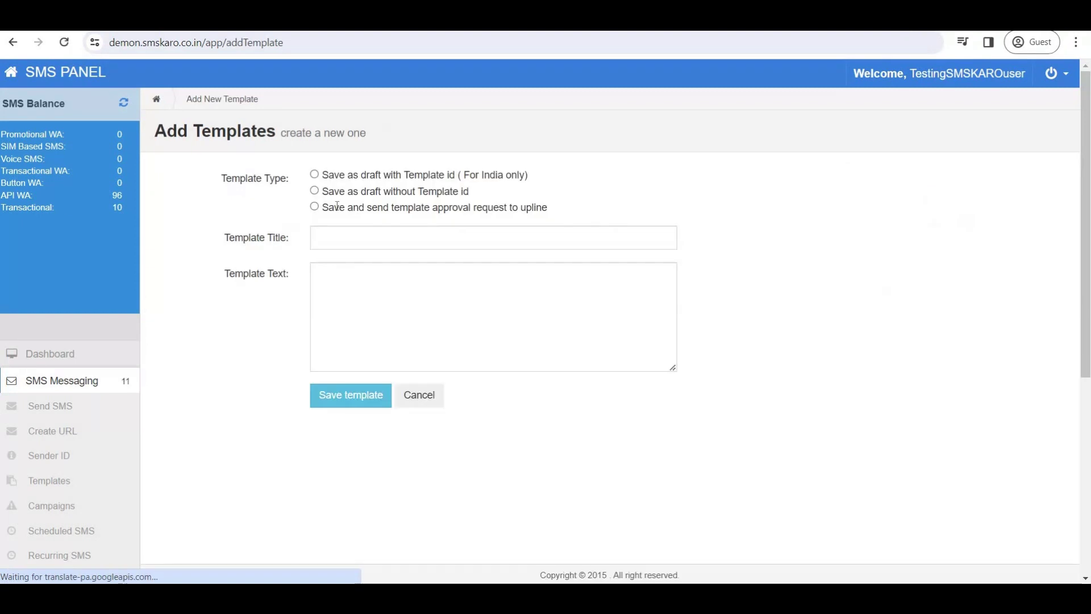
pyautogui.moveTo(226, 183); pyautogui.dragTo(291, 190)
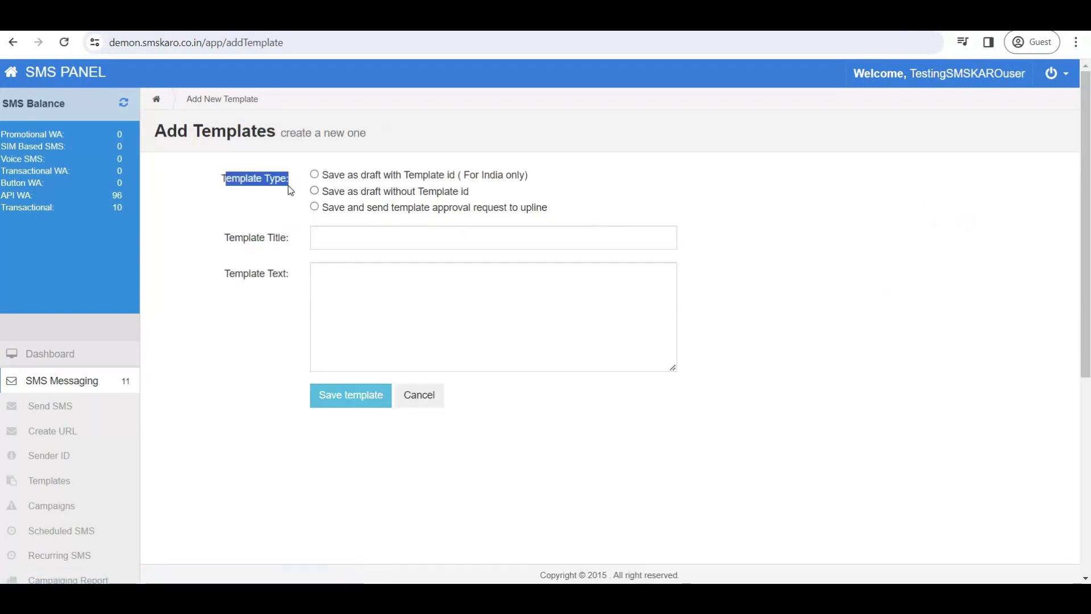
pyautogui.moveTo(476, 174); pyautogui.dragTo(511, 175)
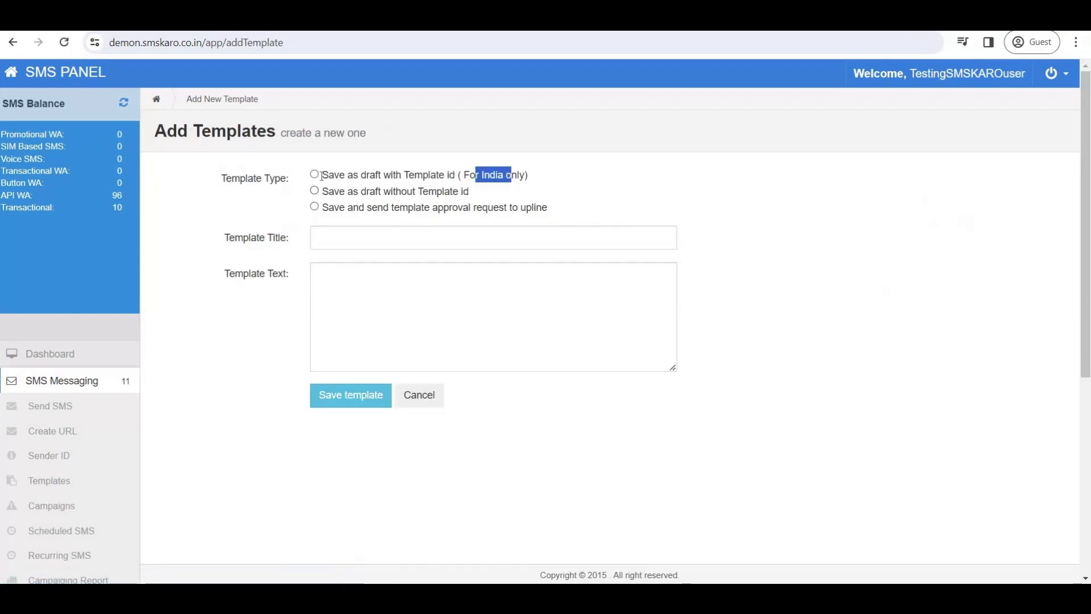
pyautogui.click(315, 175)
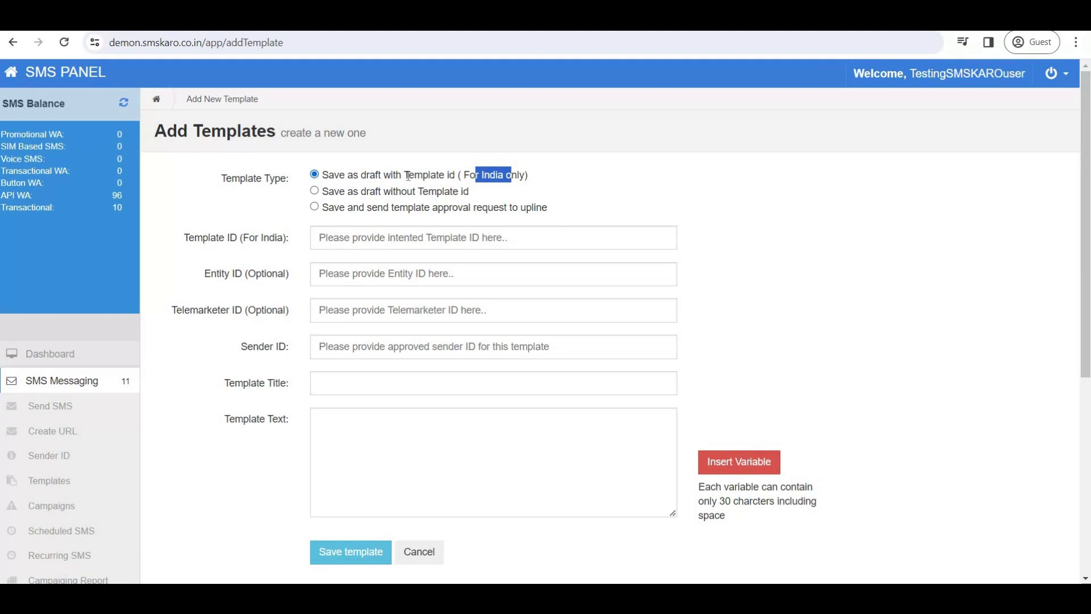
pyautogui.moveTo(408, 176); pyautogui.dragTo(469, 177)
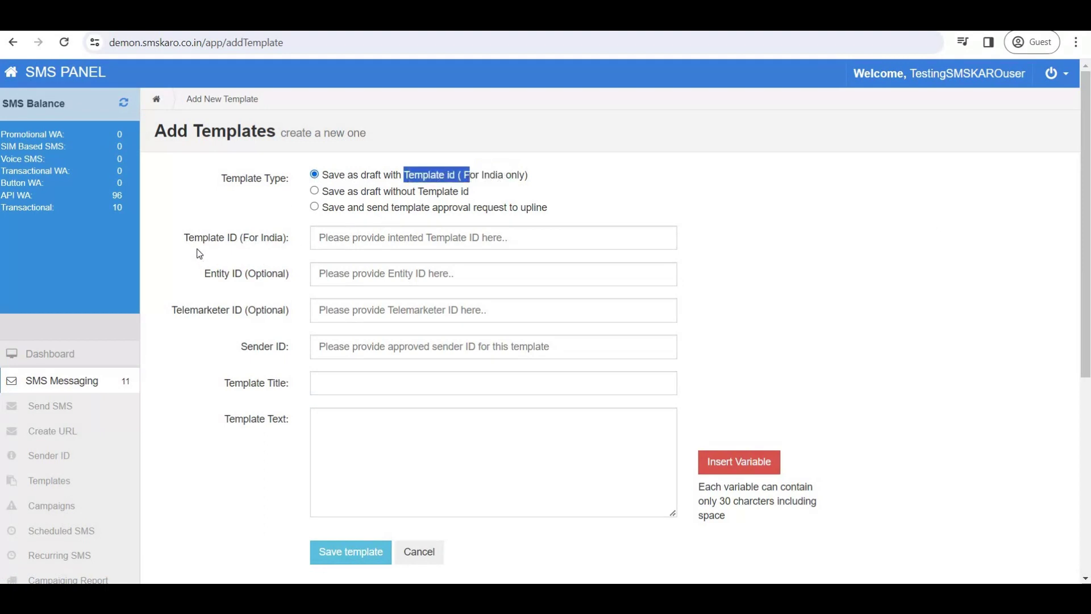
pyautogui.click(334, 237)
pyautogui.write('22222222222')
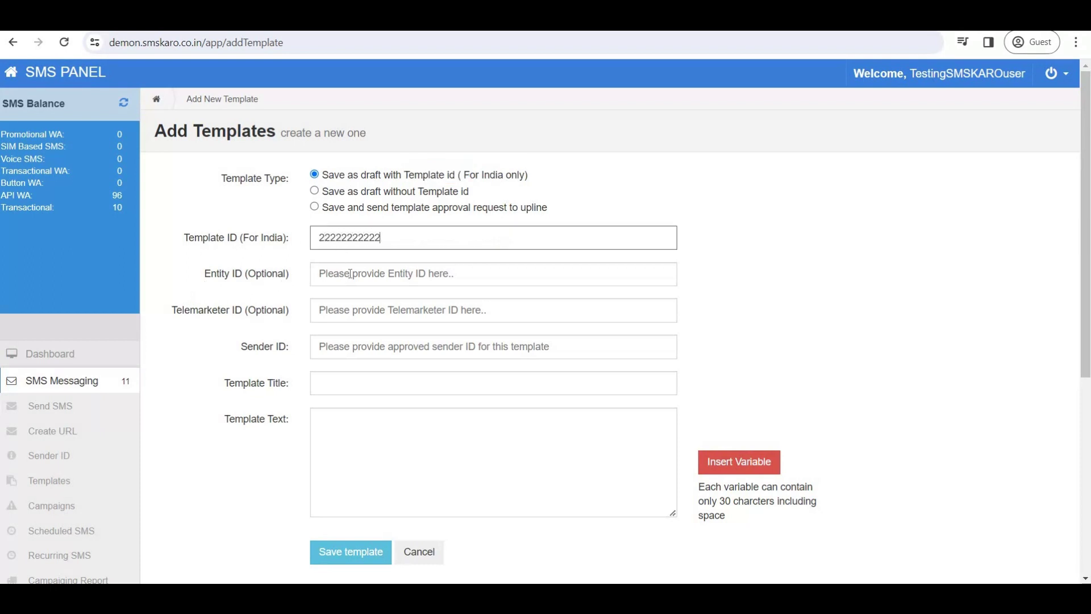
pyautogui.click(350, 273)
pyautogui.write('3')
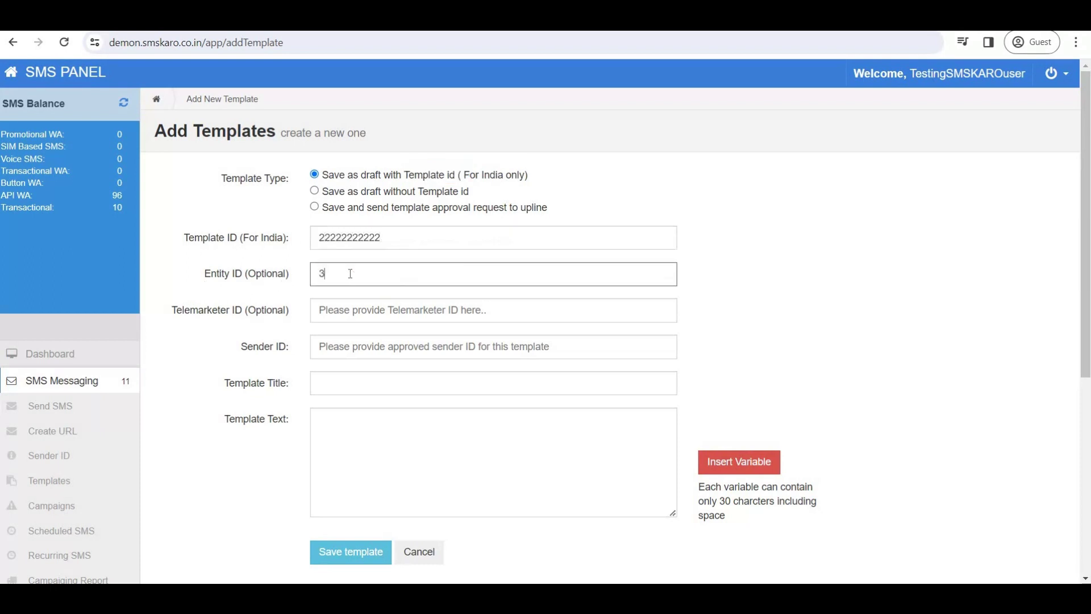
pyautogui.write('3333333333333')
pyautogui.moveTo(190, 309); pyautogui.dragTo(257, 310)
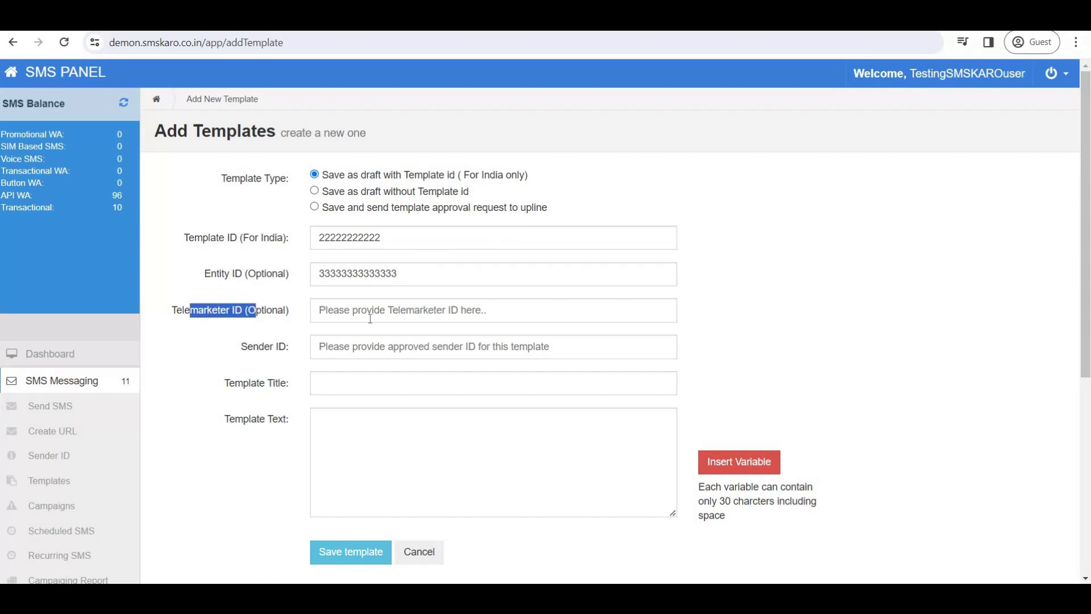
pyautogui.moveTo(241, 347); pyautogui.dragTo(287, 352)
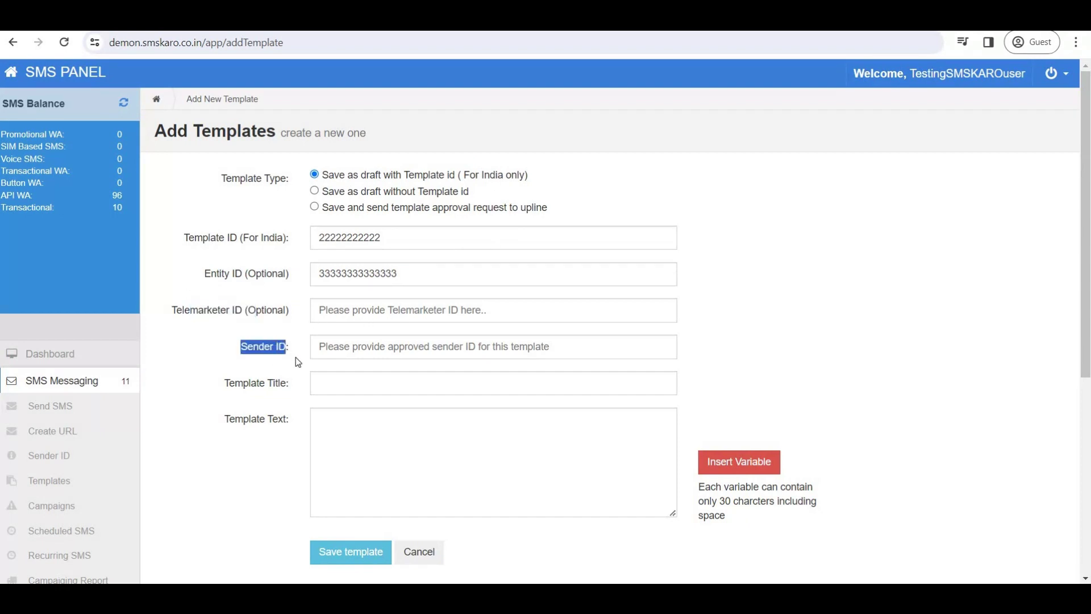
pyautogui.click(345, 347)
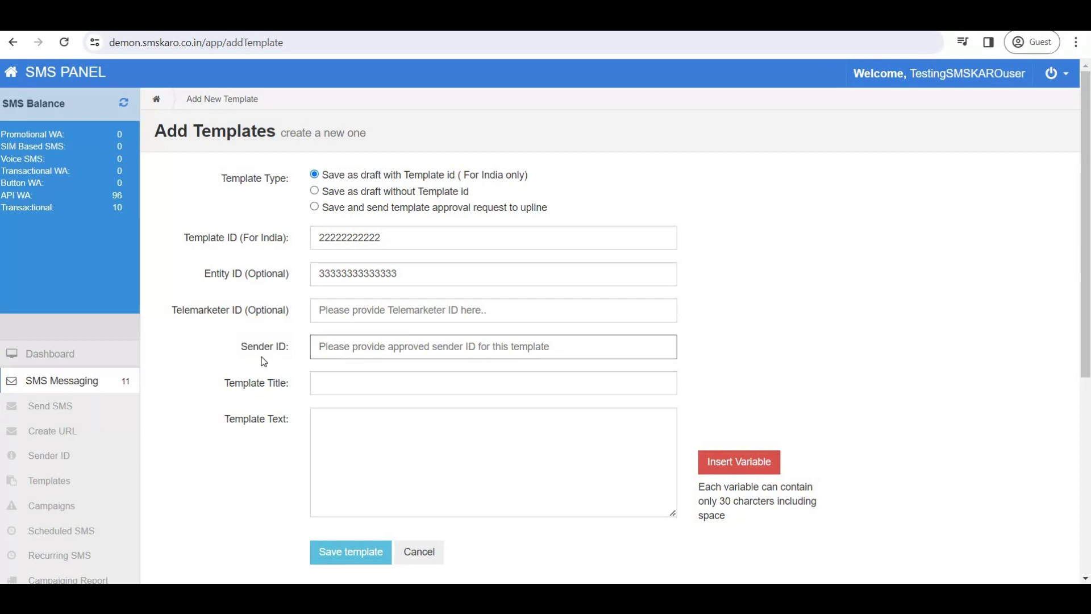
pyautogui.write('ssddfg')
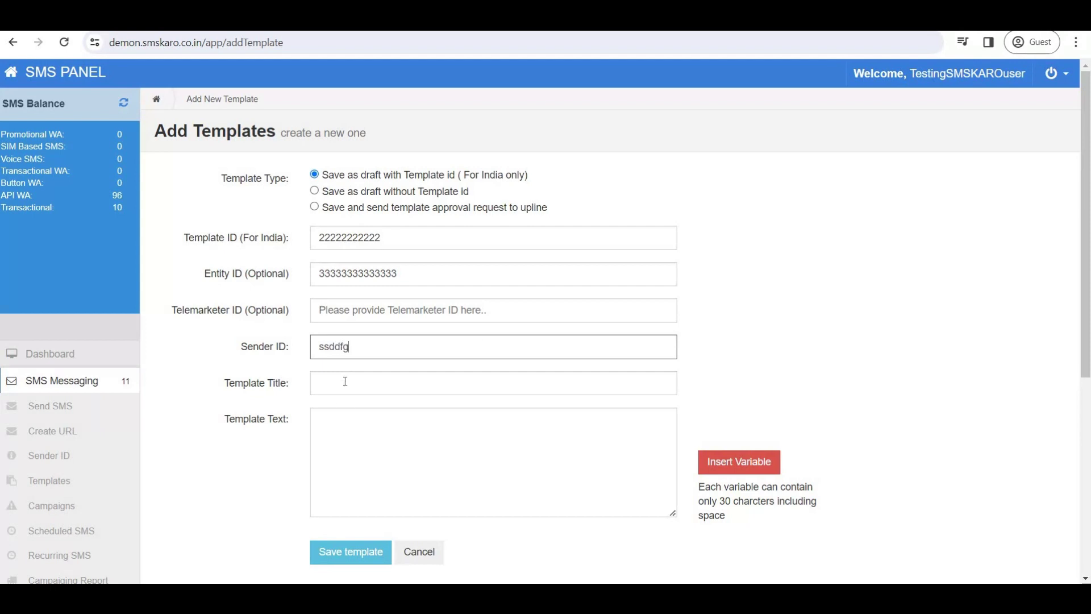
# Write the template text with two variable placeholders inserted.
pyautogui.click(346, 427)
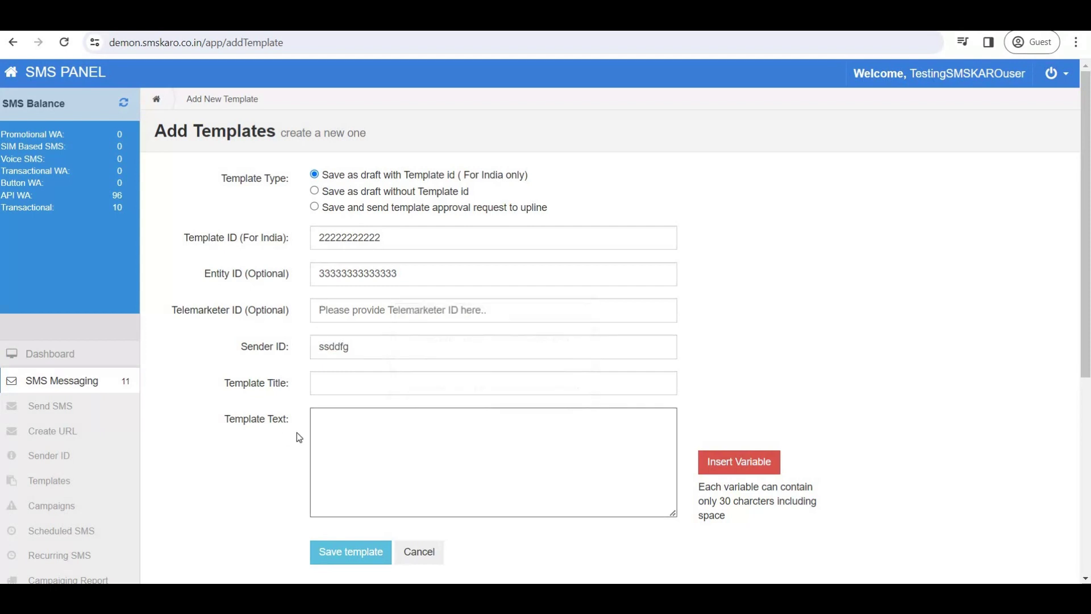
pyautogui.write('xxxxxxxxxxxxxxxxxxxxxxxxxxx')
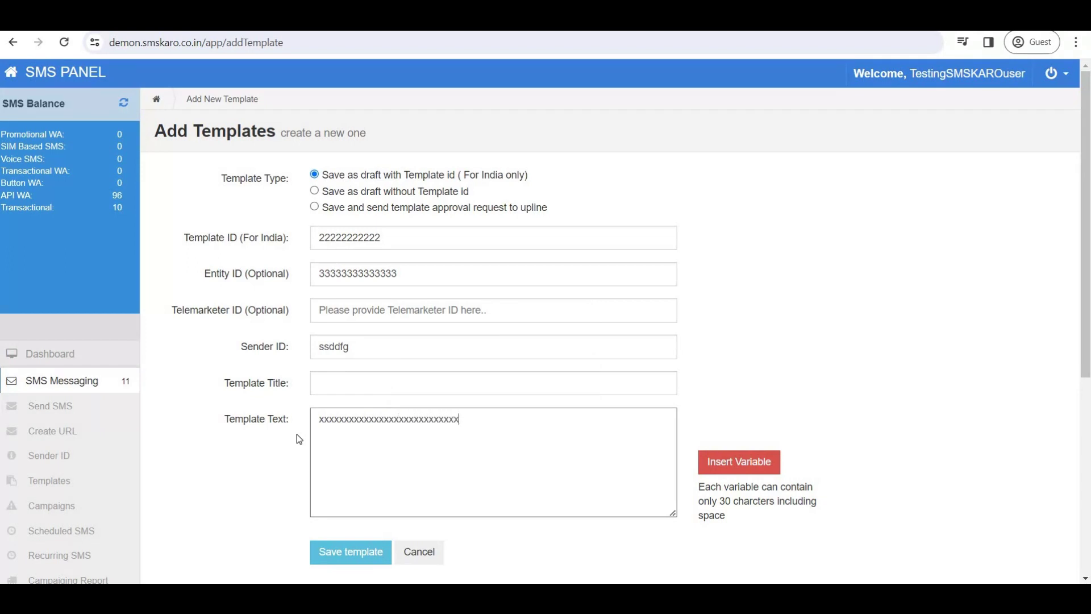
pyautogui.write('xxxxxxxxxxxxxxxxxxxxxxxxxxxxxxxxxxxxxxx')
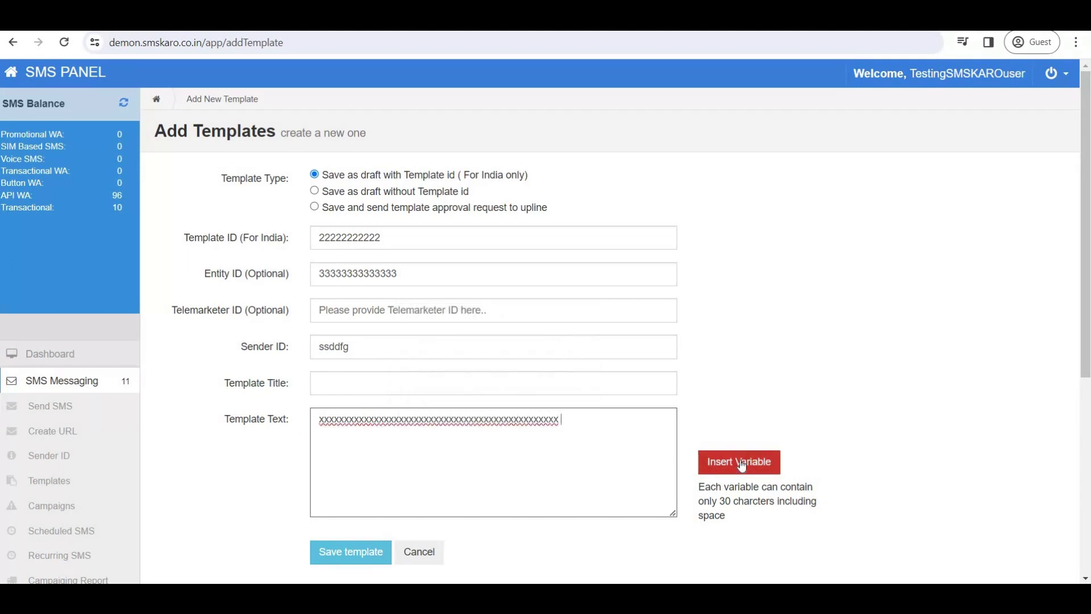
pyautogui.click(737, 463)
pyautogui.click(618, 425)
pyautogui.write('d')
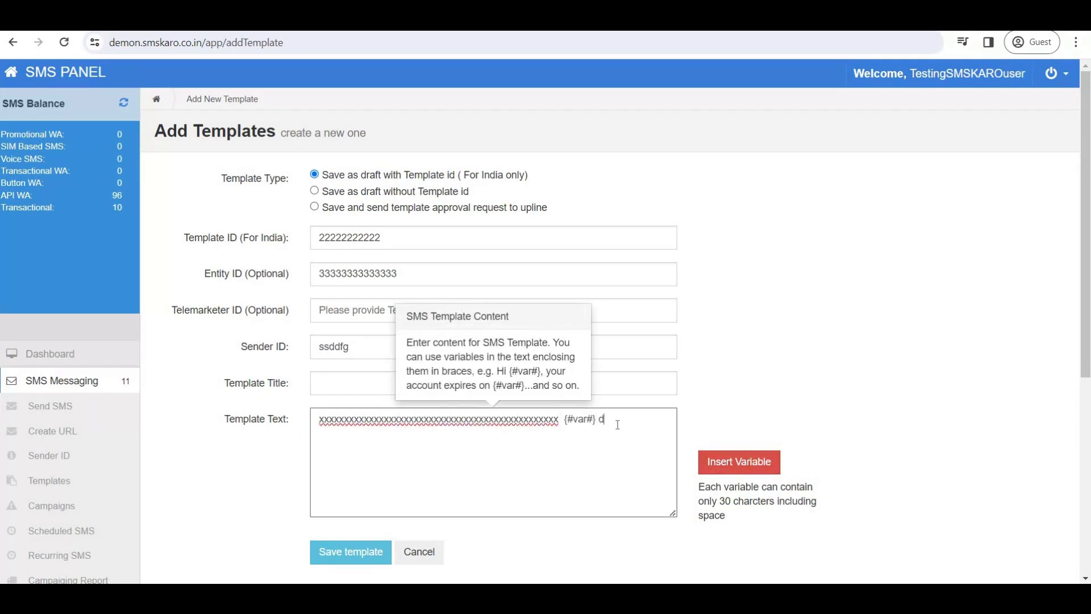
pyautogui.write('eddddd')
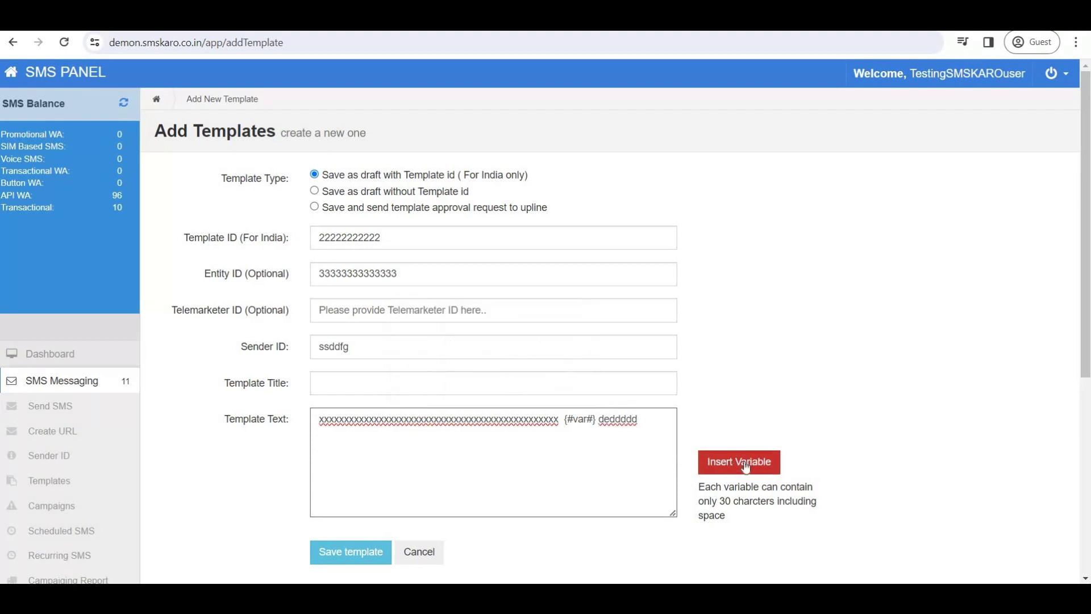
pyautogui.click(738, 463)
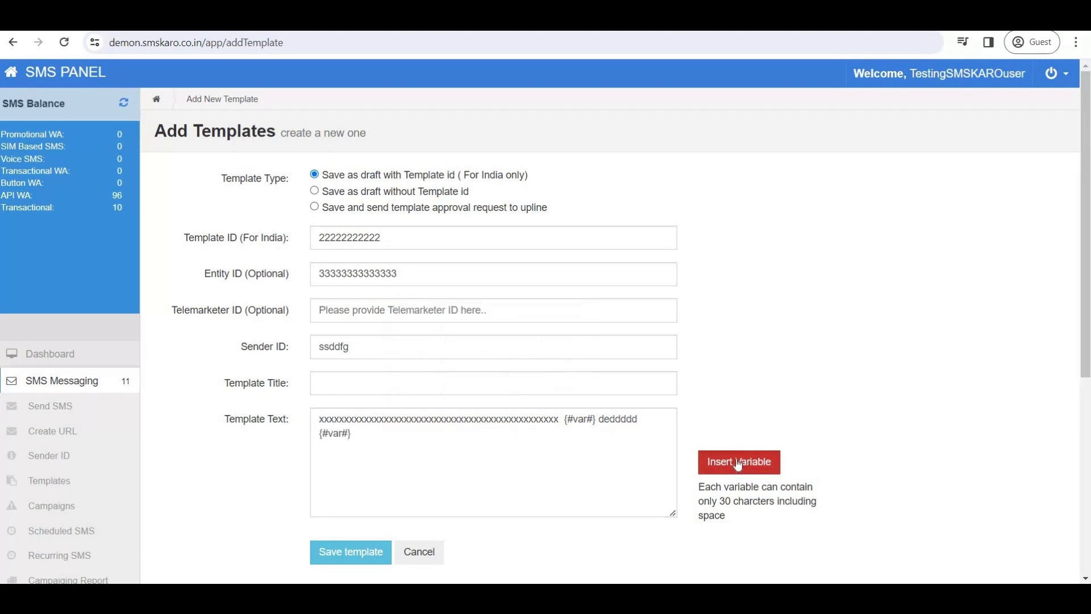
pyautogui.click(372, 441)
pyautogui.write('ddddd')
# Save with no title, get 'Fields cannot be blank !', and reselect the Template id type.
pyautogui.click(357, 554)
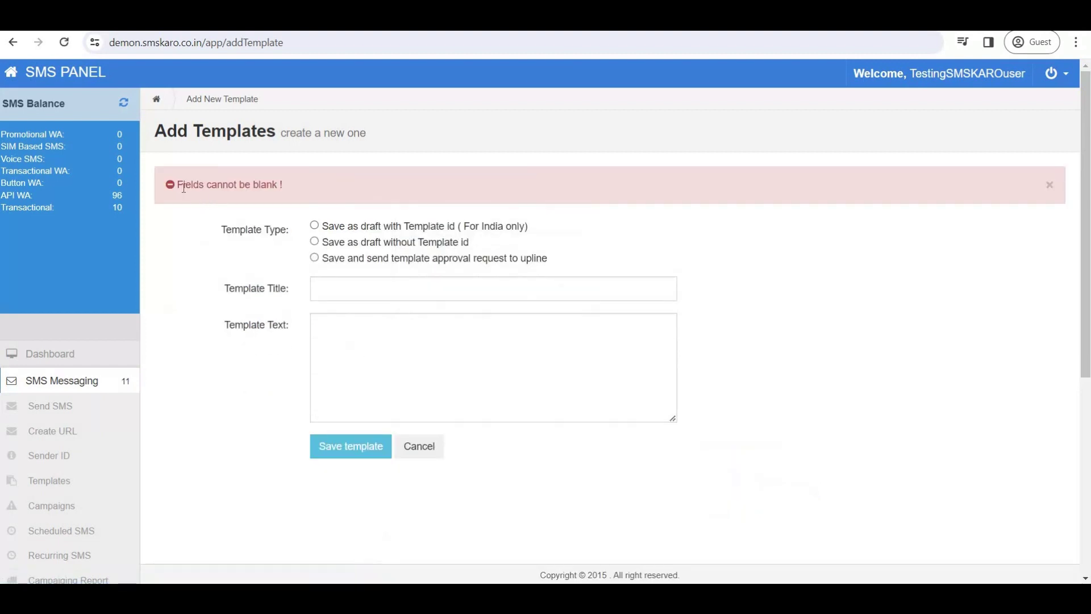
pyautogui.moveTo(197, 186); pyautogui.dragTo(294, 187)
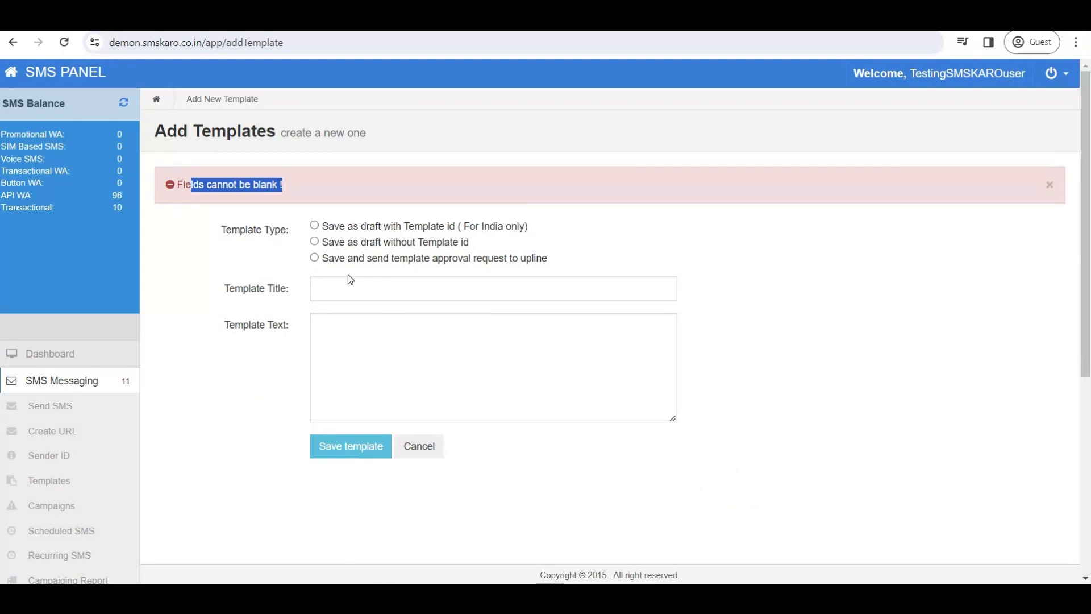
pyautogui.click(315, 226)
pyautogui.scroll(-3, 465, 461)
# Fill the Template, Entity and Telemarketer IDs and set Sender ID to cccddd.
pyautogui.scroll(3, 346, 271)
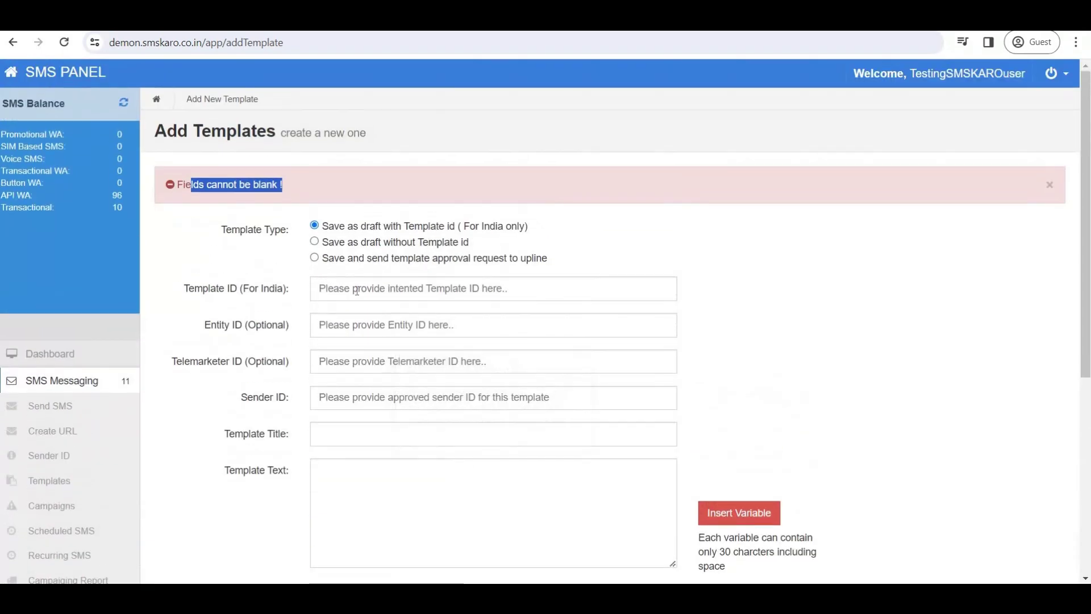
pyautogui.click(348, 290)
pyautogui.write('dddddddddddddd')
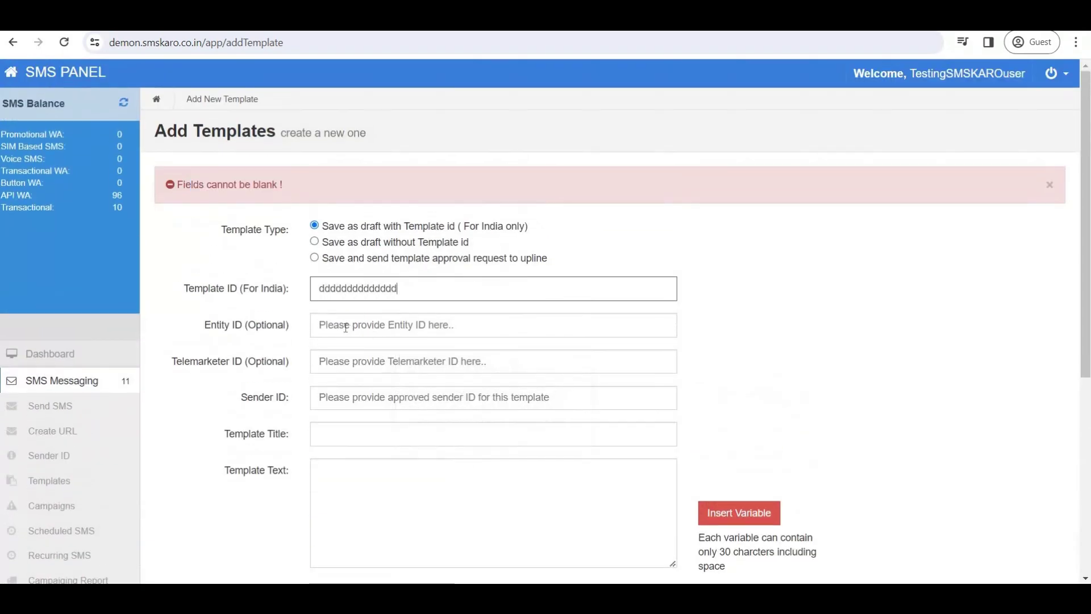
pyautogui.press('Tab')
pyautogui.write('ddddddddddddddd')
pyautogui.press('Tab')
pyautogui.write('dddddddddddddd')
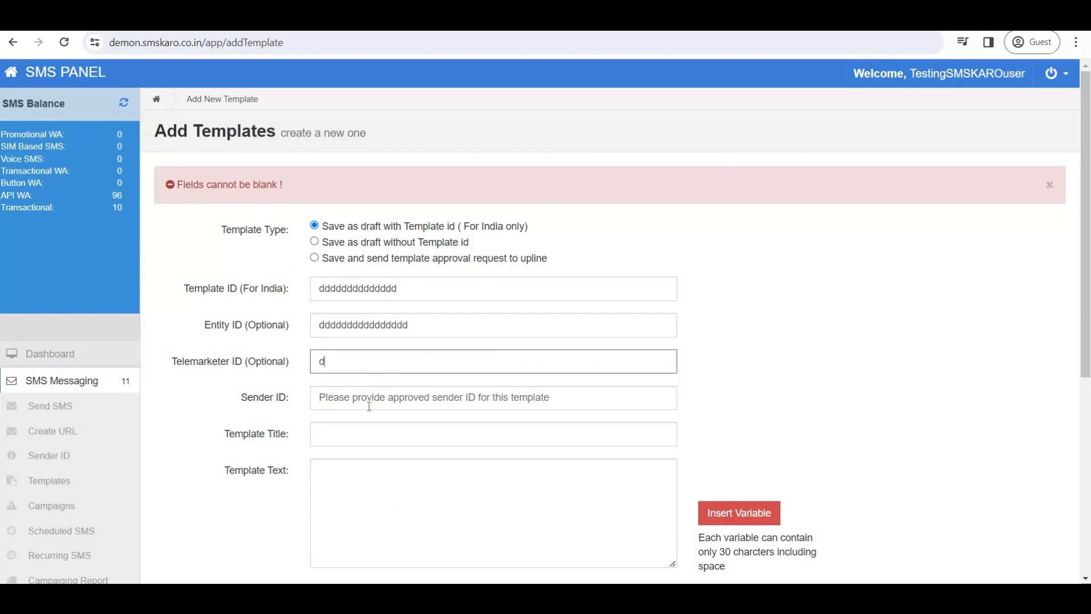
pyautogui.write('dddddddddddddd')
pyautogui.press('Tab')
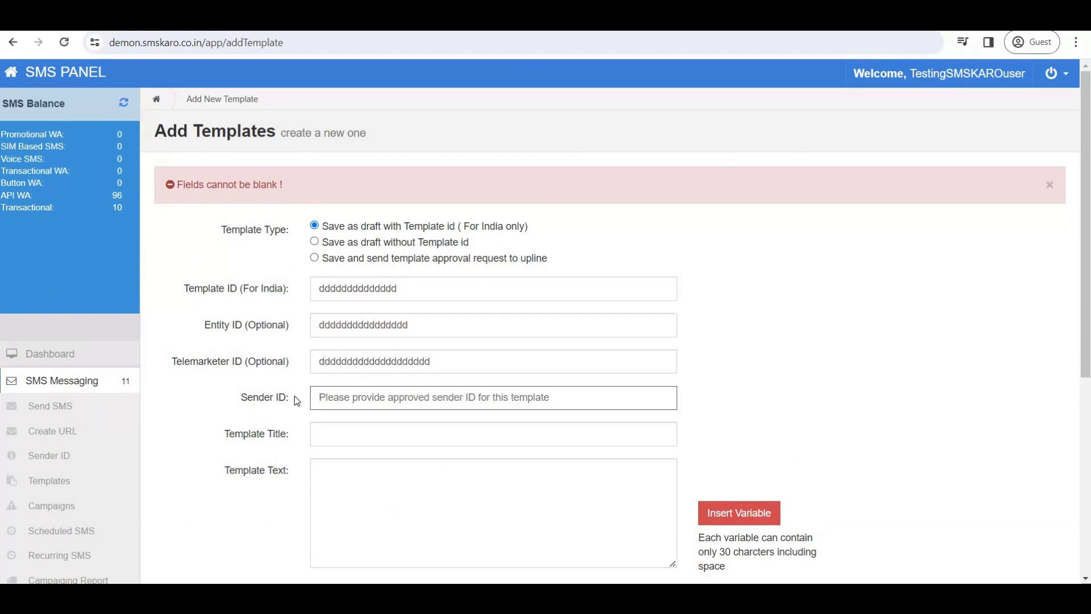
pyautogui.moveTo(297, 401); pyautogui.dragTo(395, 397)
pyautogui.click(392, 397)
pyautogui.write('c')
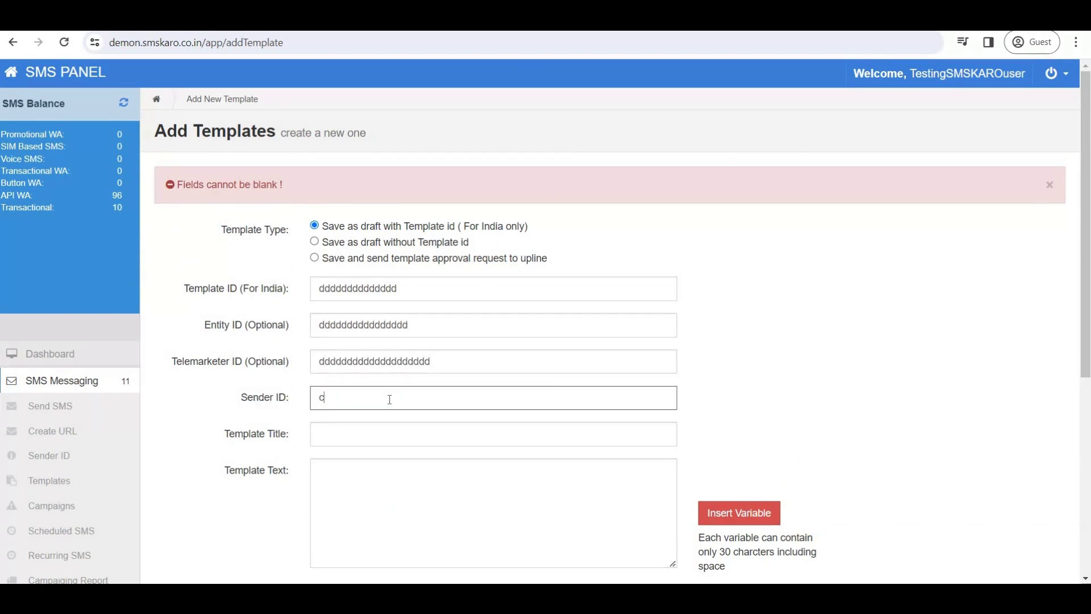
pyautogui.write('ccddd')
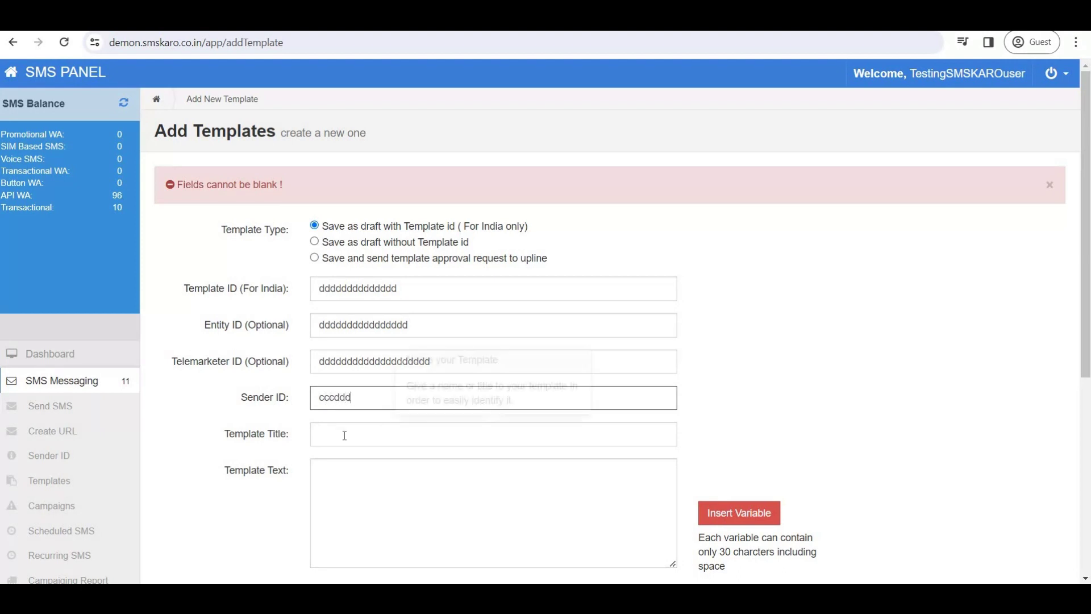
# Title the template ttttt, write text with three variable placeholders, and save it.
pyautogui.moveTo(292, 435); pyautogui.dragTo(228, 434)
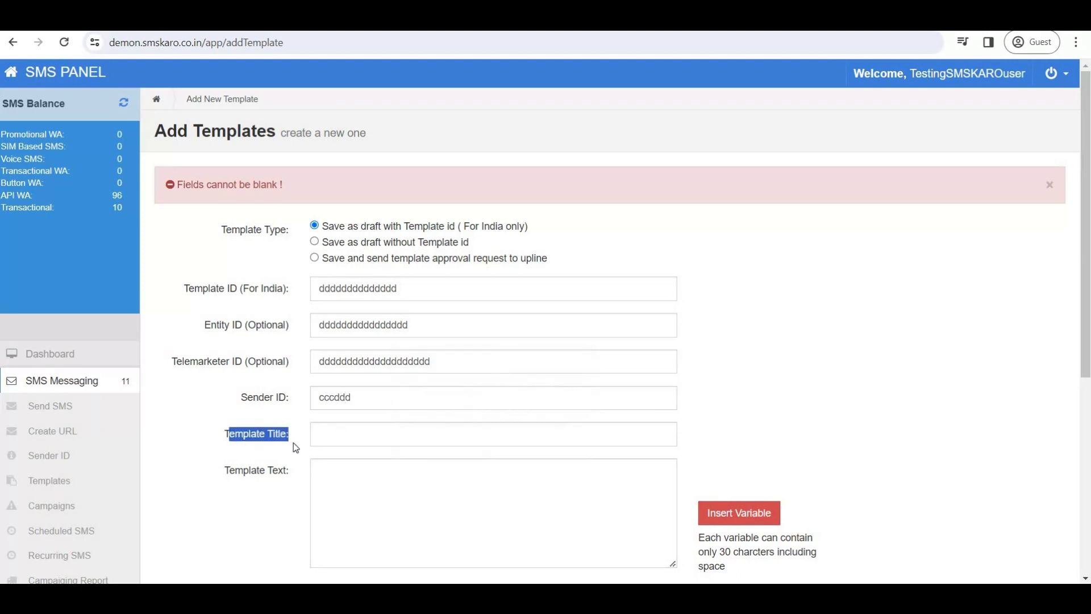
pyautogui.click(339, 436)
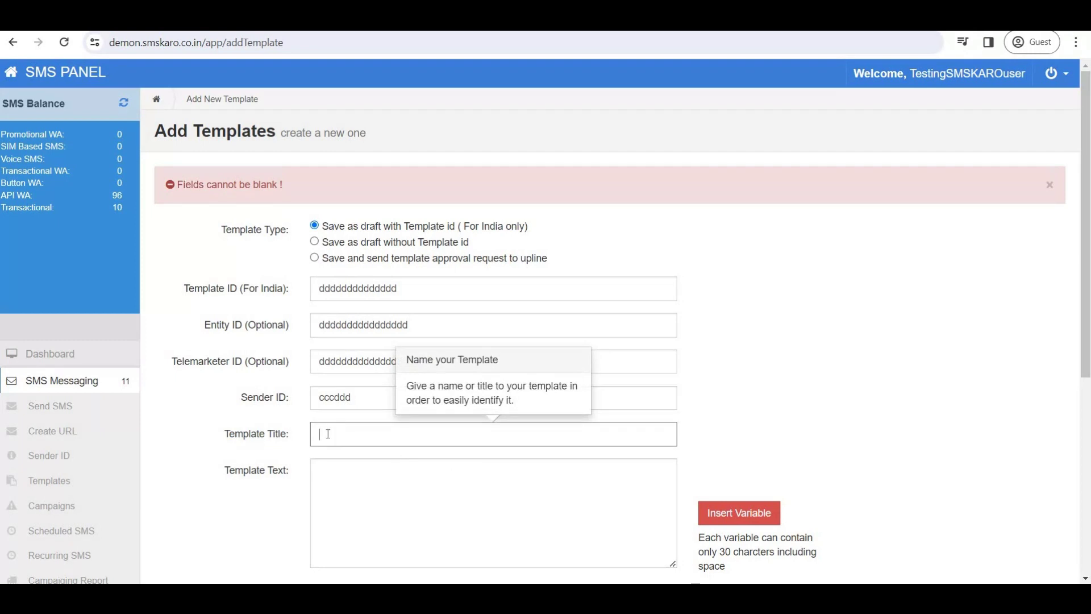
pyautogui.write('ttttt')
pyautogui.click(403, 484)
pyautogui.write('ddddddd')
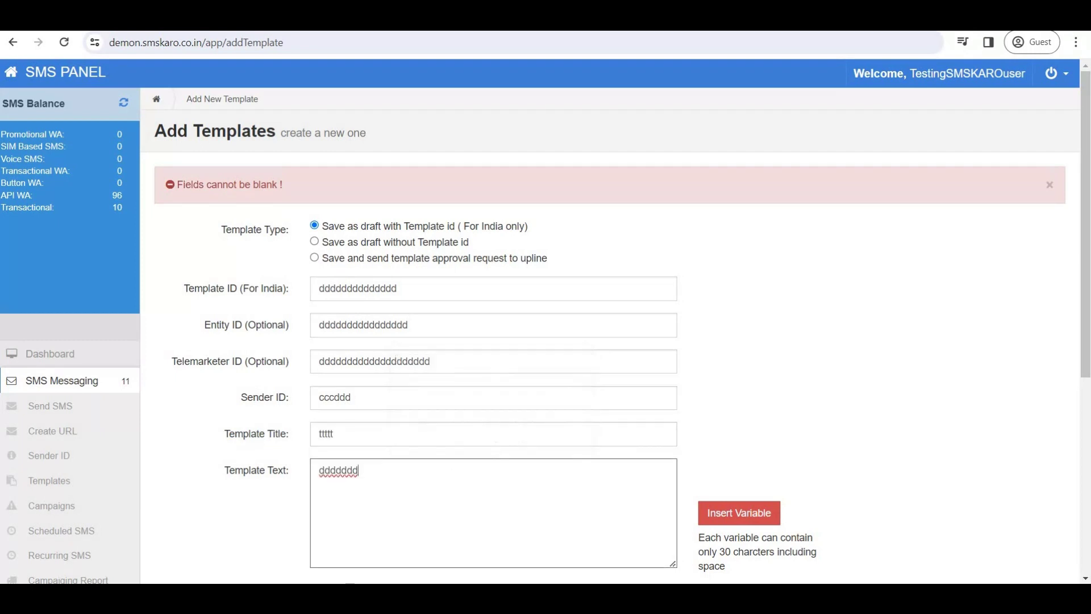
pyautogui.click(383, 483)
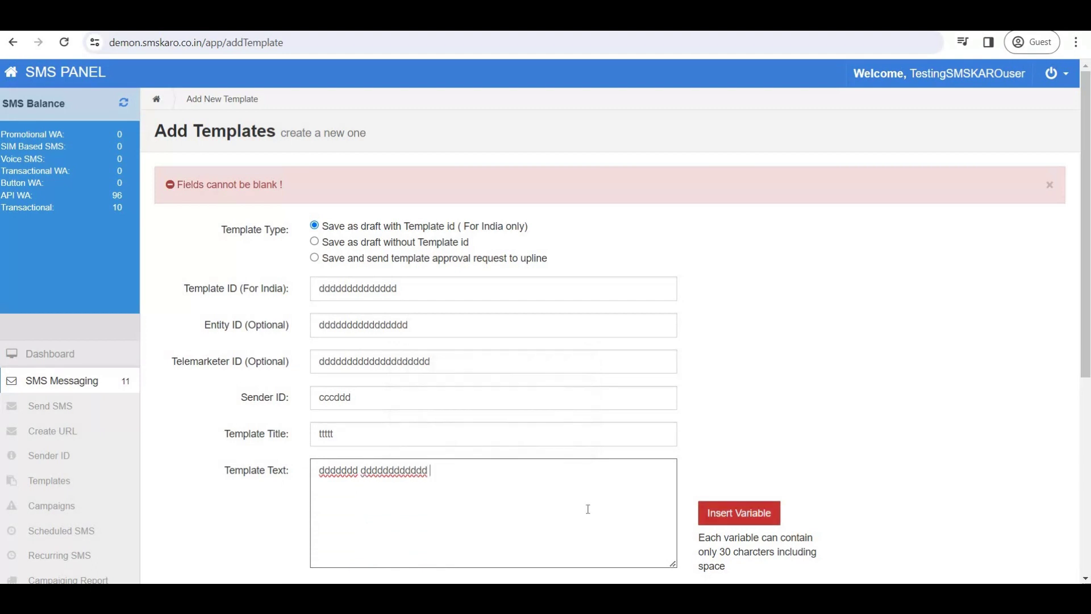
pyautogui.click(736, 513)
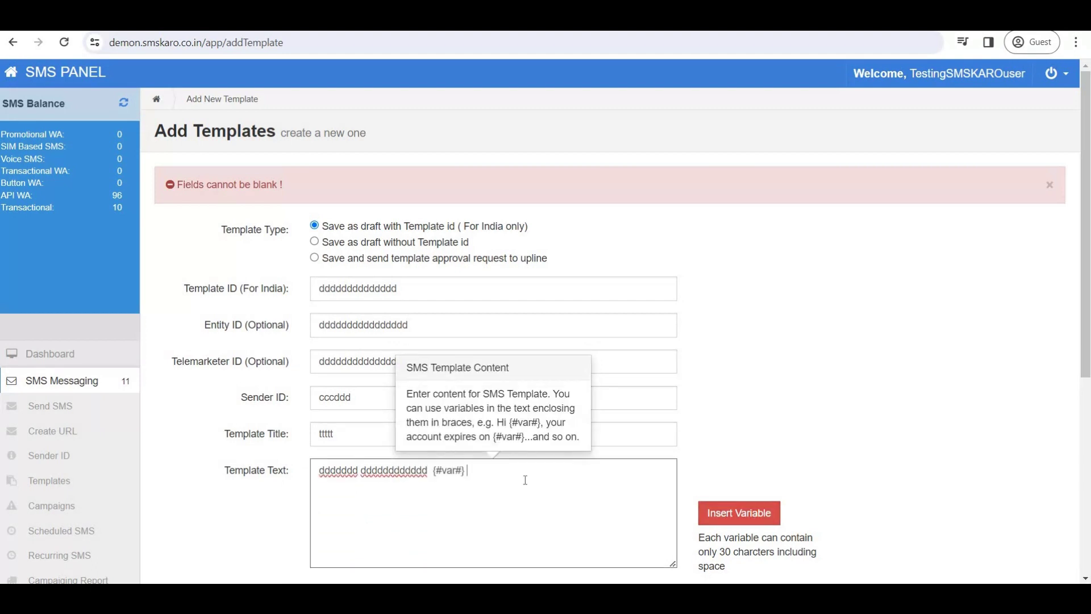
pyautogui.write('dddddd')
pyautogui.click(725, 515)
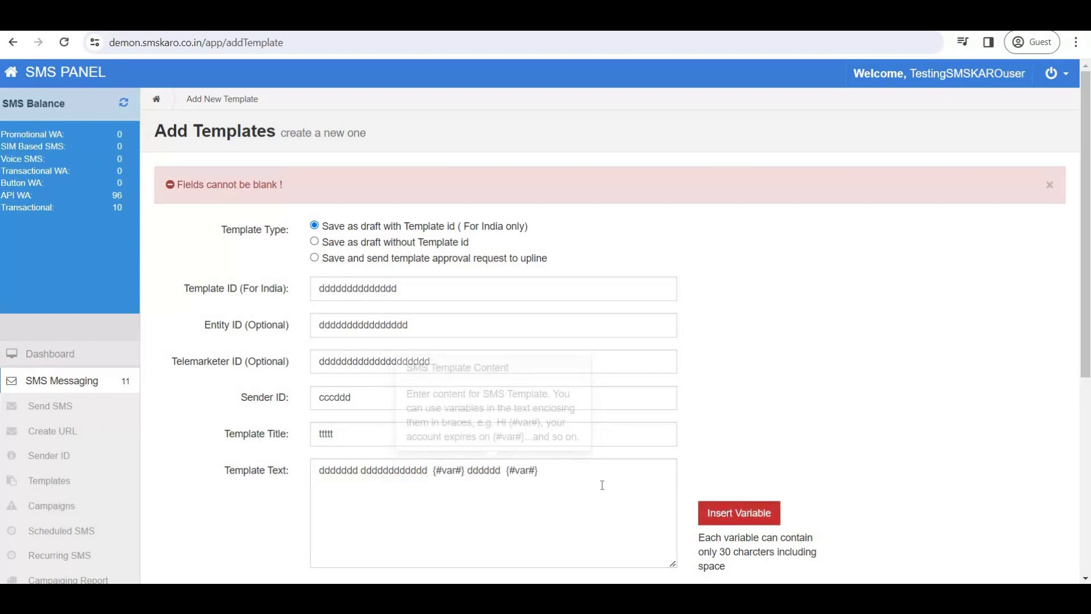
pyautogui.click(728, 513)
pyautogui.write('fdfsdfsdf')
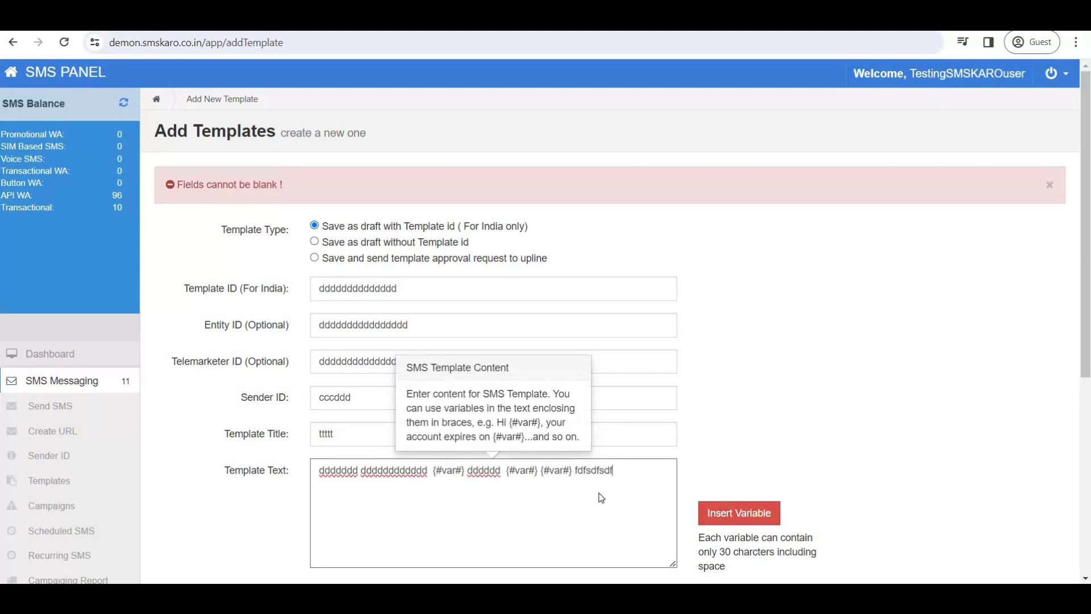
pyautogui.scroll(-4, 601, 497)
pyautogui.click(343, 393)
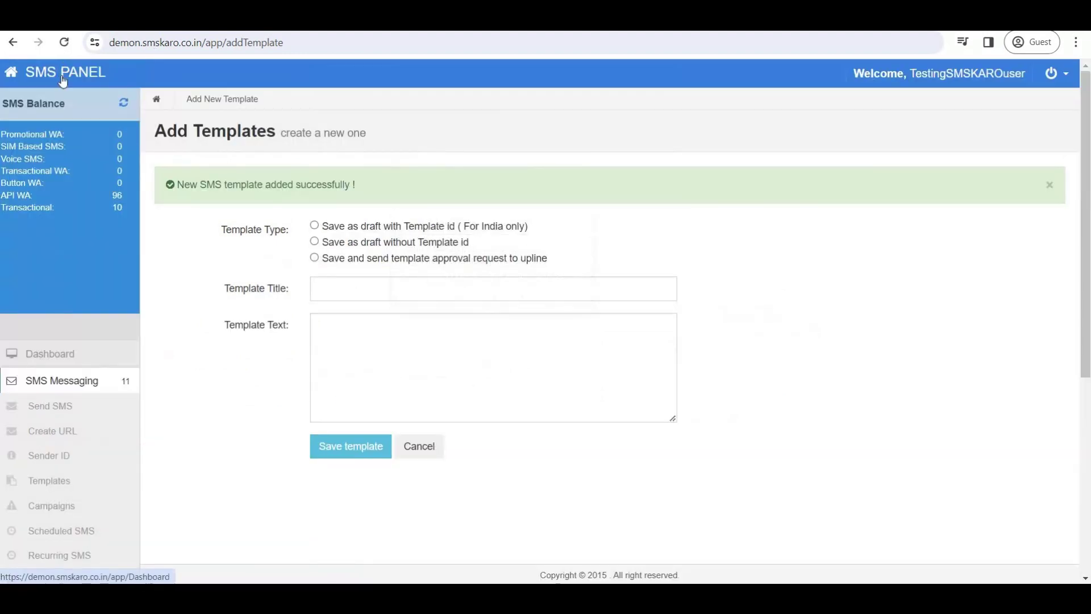
# Open Send SMS and enter a recipient number.
pyautogui.click(57, 407)
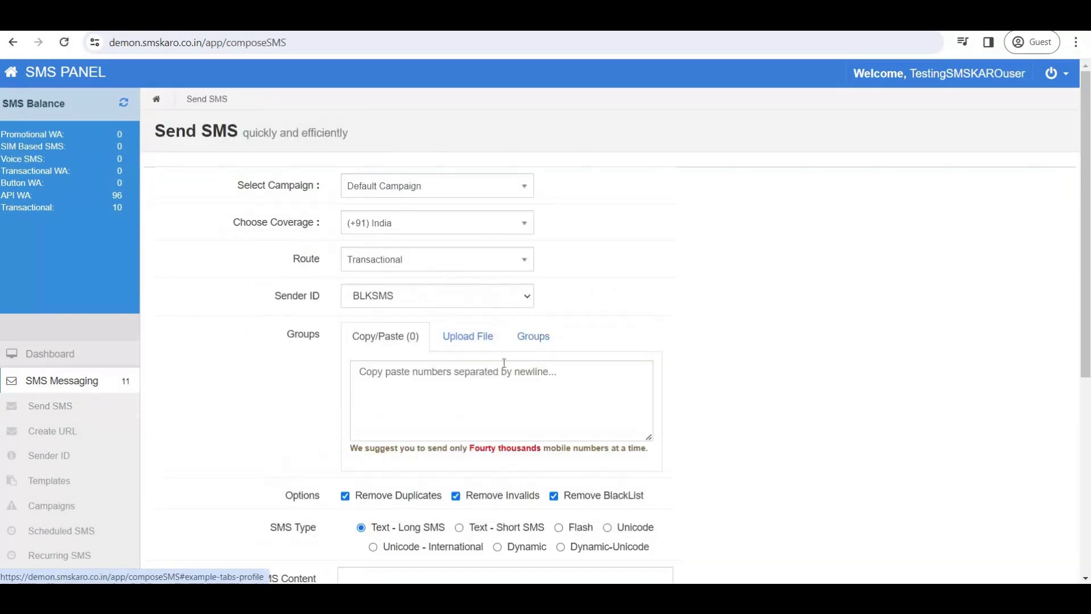
pyautogui.click(448, 384)
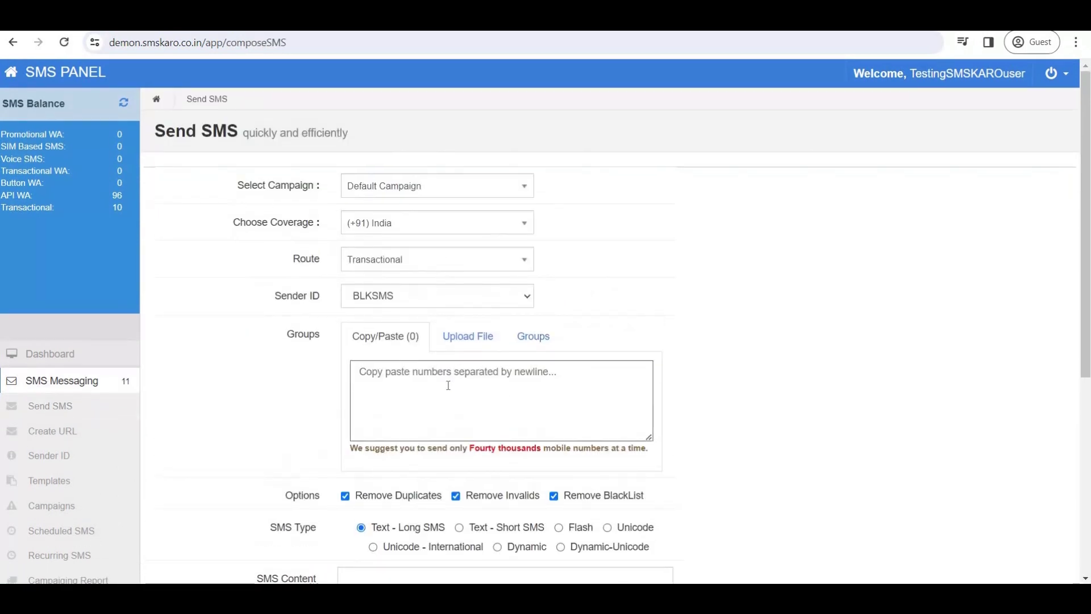
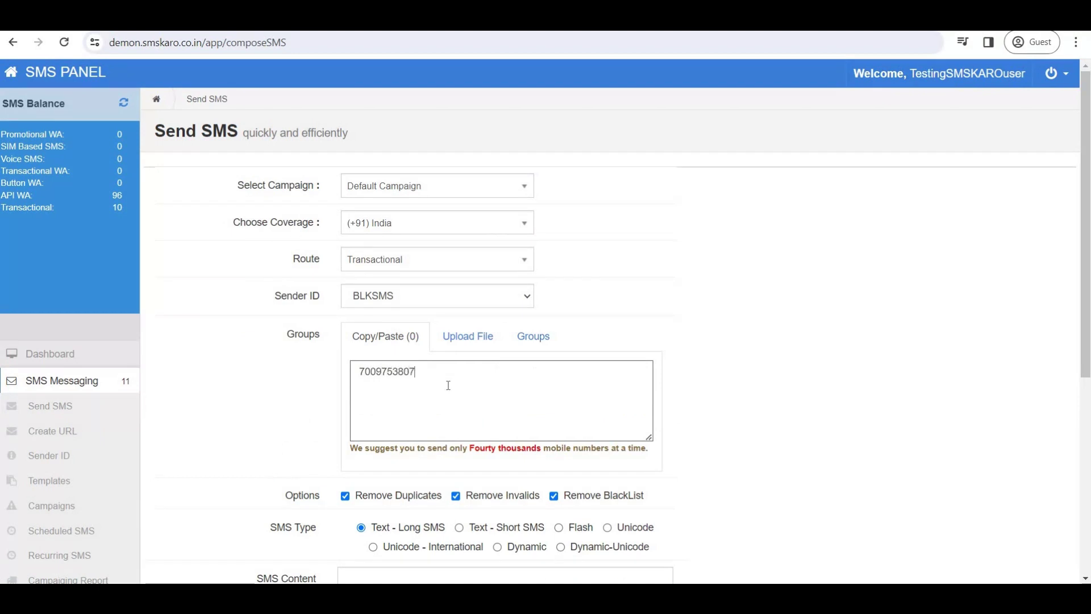
pyautogui.scroll(-4, 599, 426)
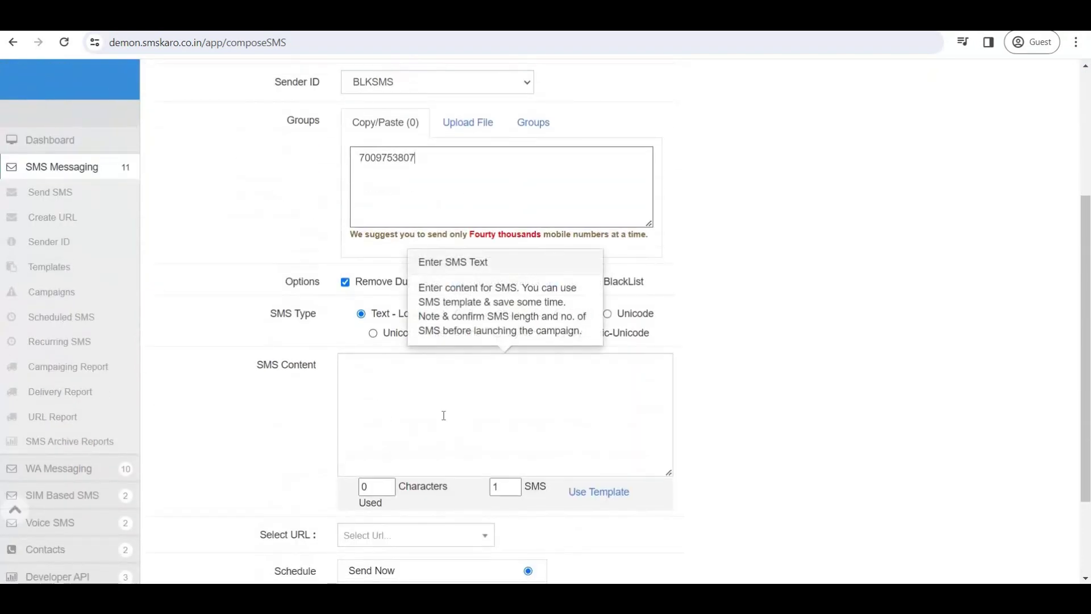
# Fill the SMS content from the ttttt template, keeping BLKSMS as sender ID.
pyautogui.click(607, 495)
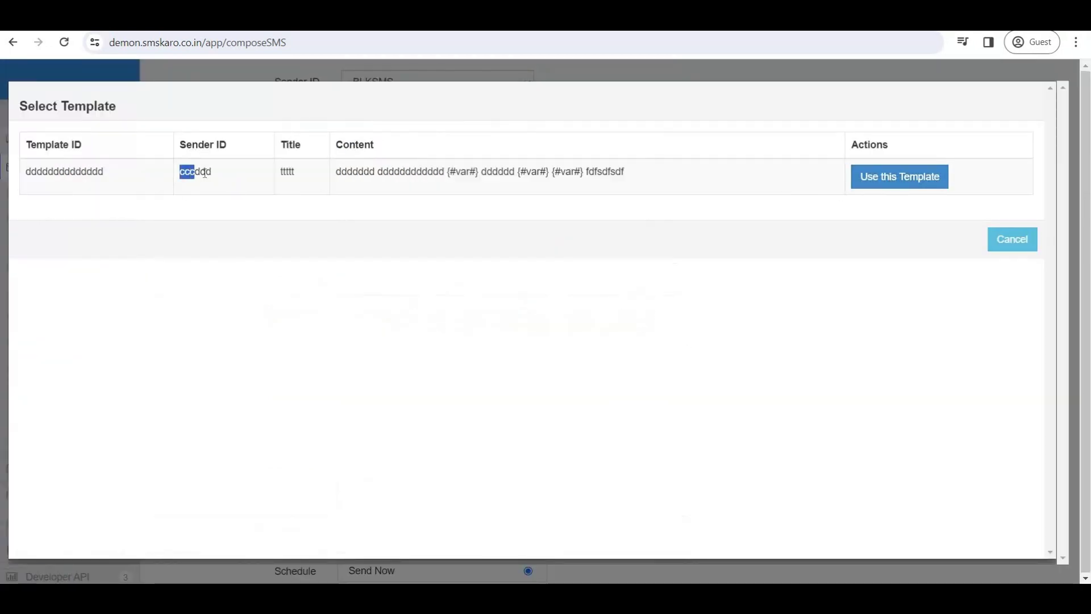
pyautogui.moveTo(205, 173); pyautogui.dragTo(212, 173)
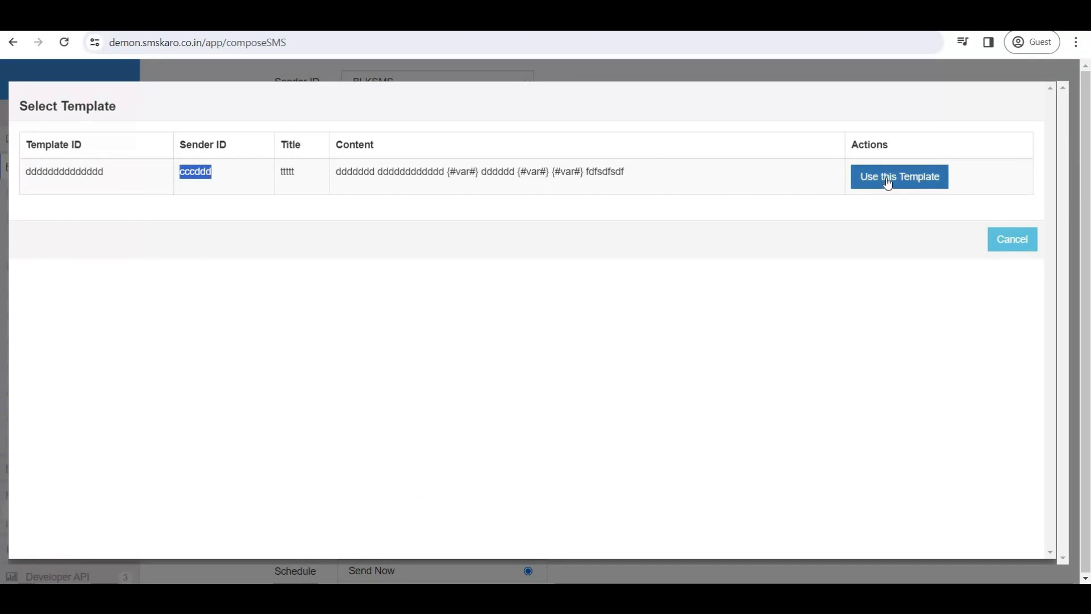
pyautogui.click(885, 178)
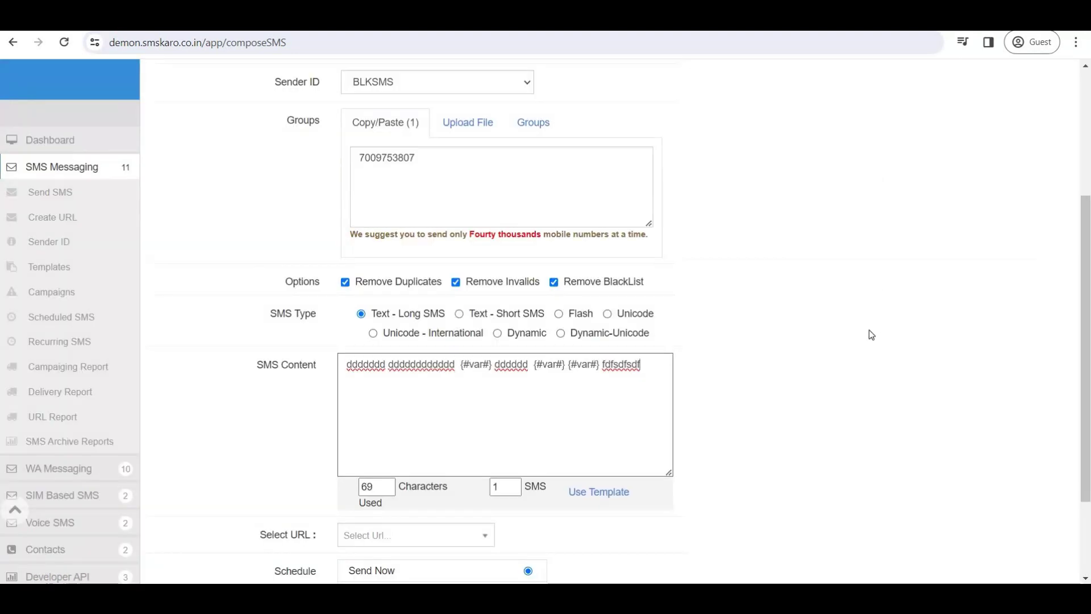
pyautogui.scroll(4, 868, 338)
pyautogui.scroll(-6, 868, 338)
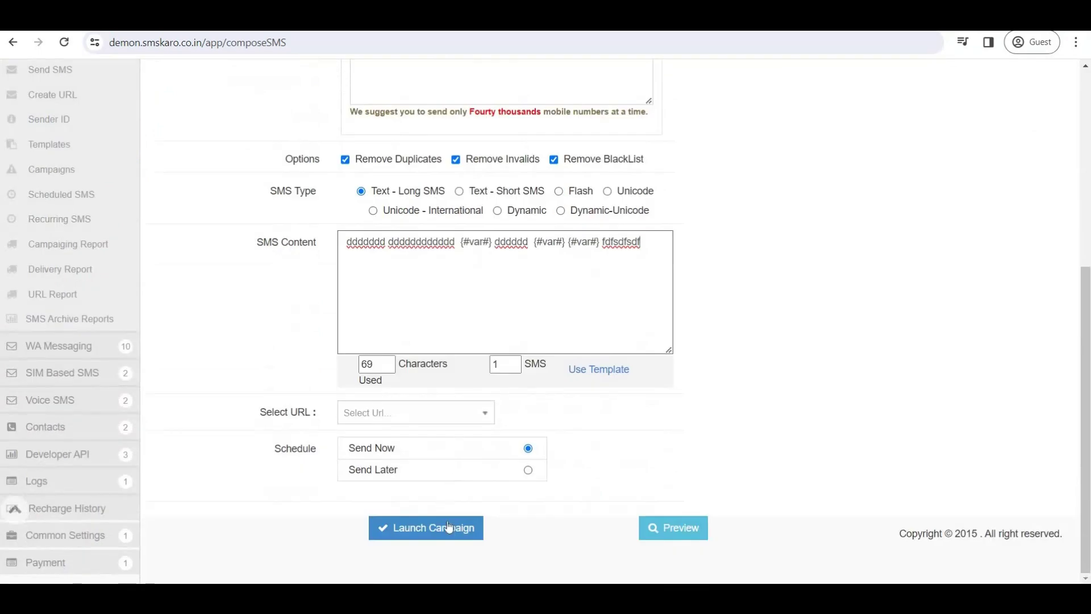
pyautogui.scroll(5, 933, 312)
pyautogui.click(392, 296)
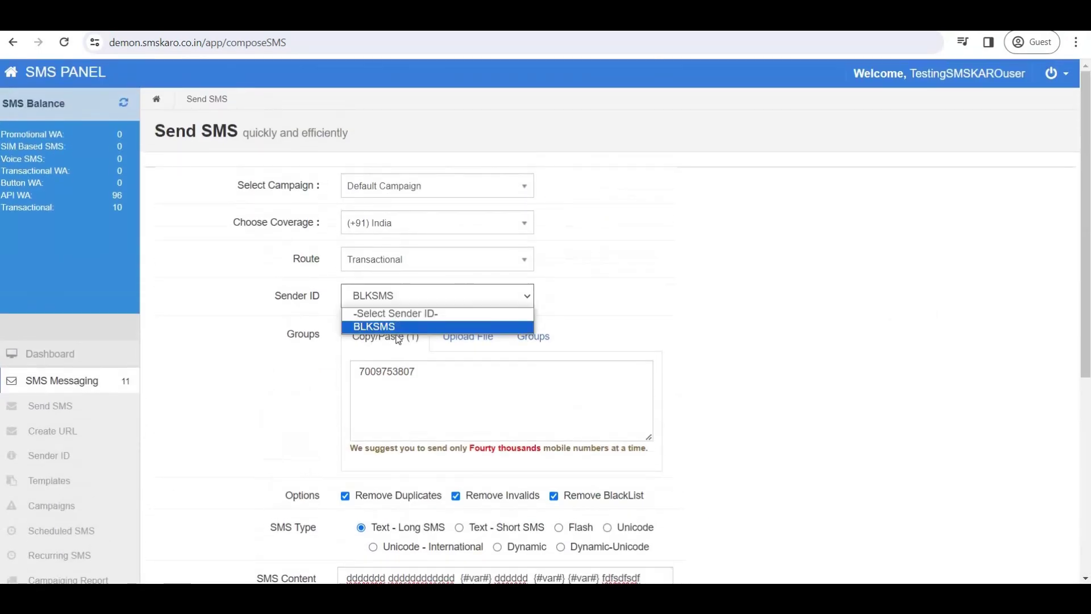
pyautogui.click(743, 362)
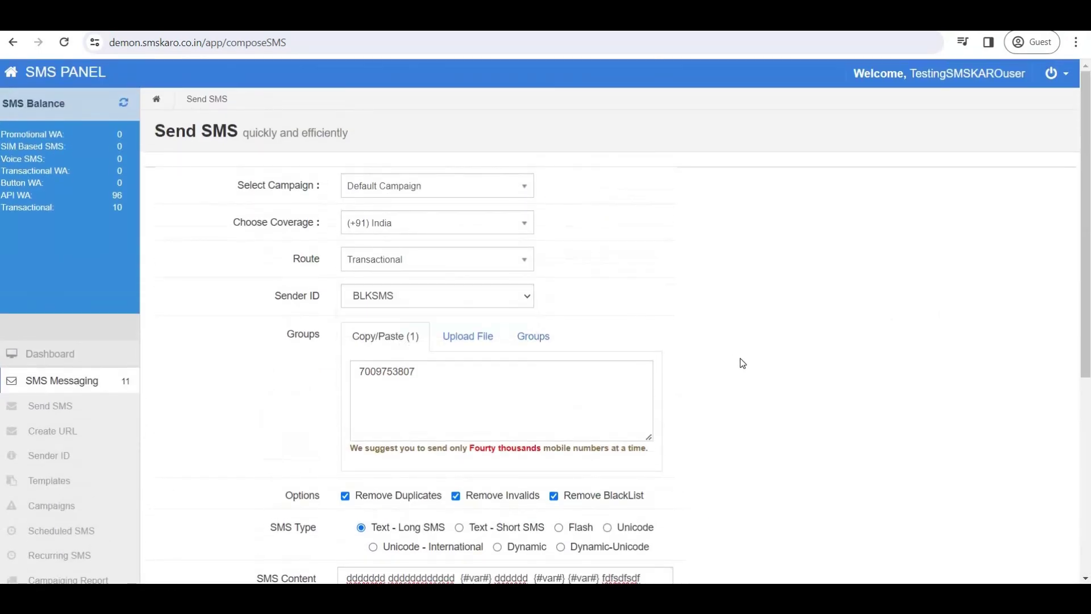
pyautogui.scroll(-4, 583, 356)
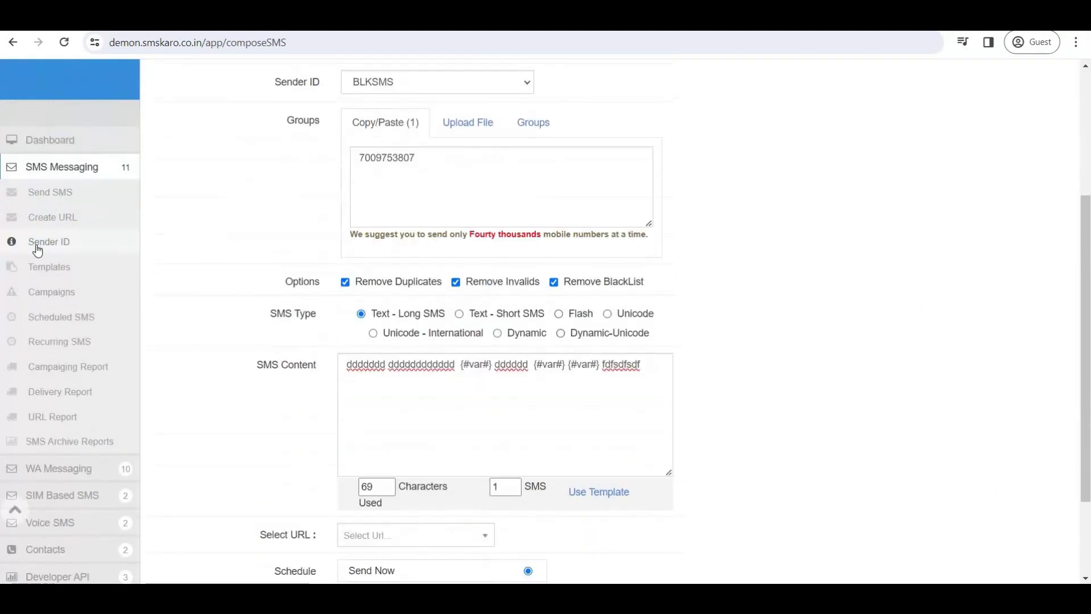
# Start a new sender ID request from the Sender ID page's Add New Sender ID form.
pyautogui.click(37, 250)
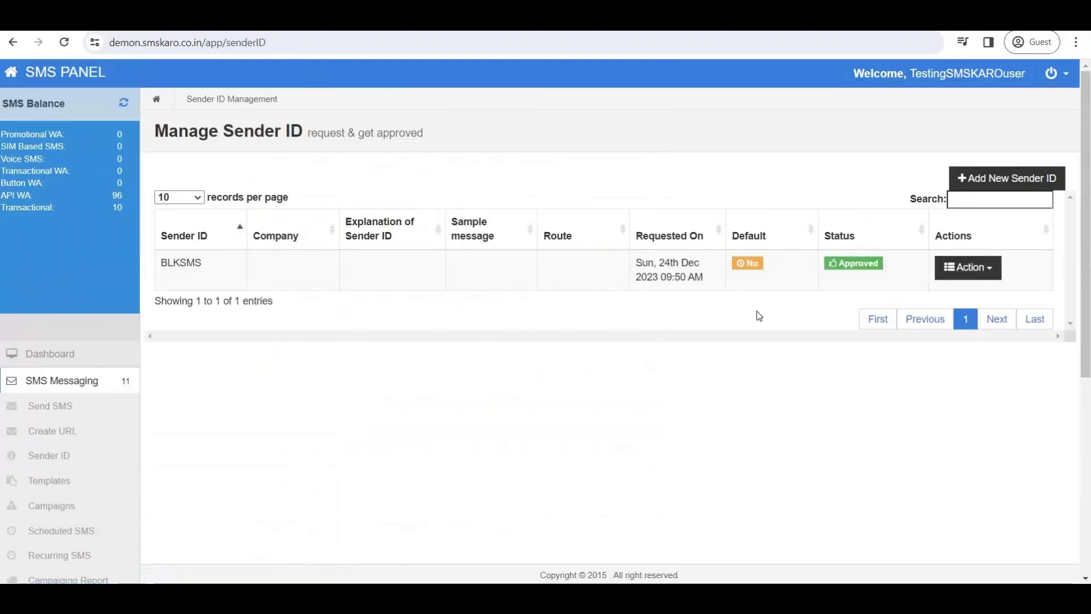
pyautogui.click(998, 179)
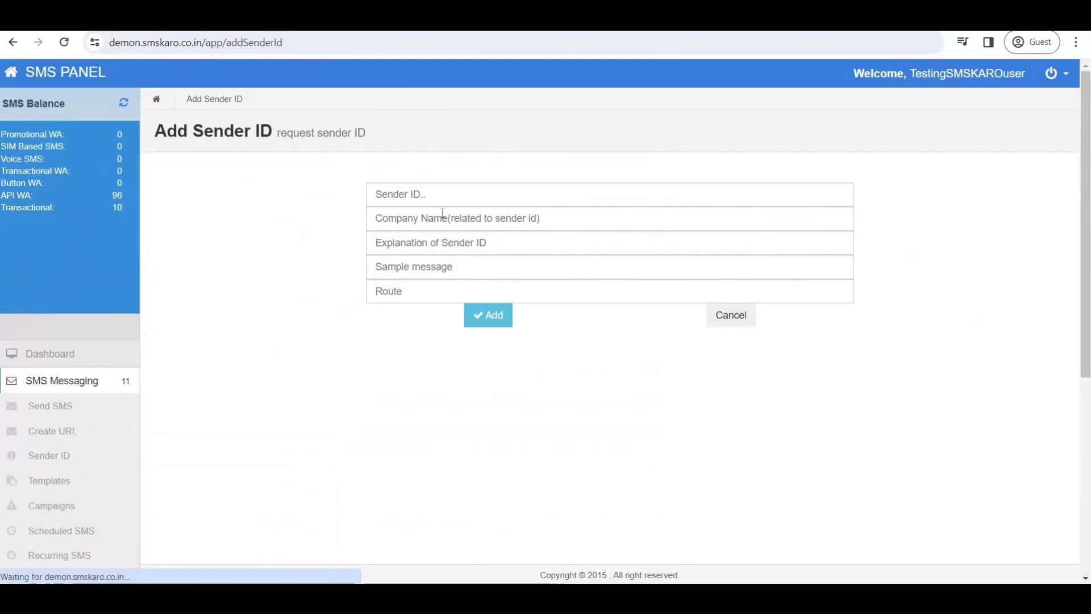
pyautogui.click(424, 199)
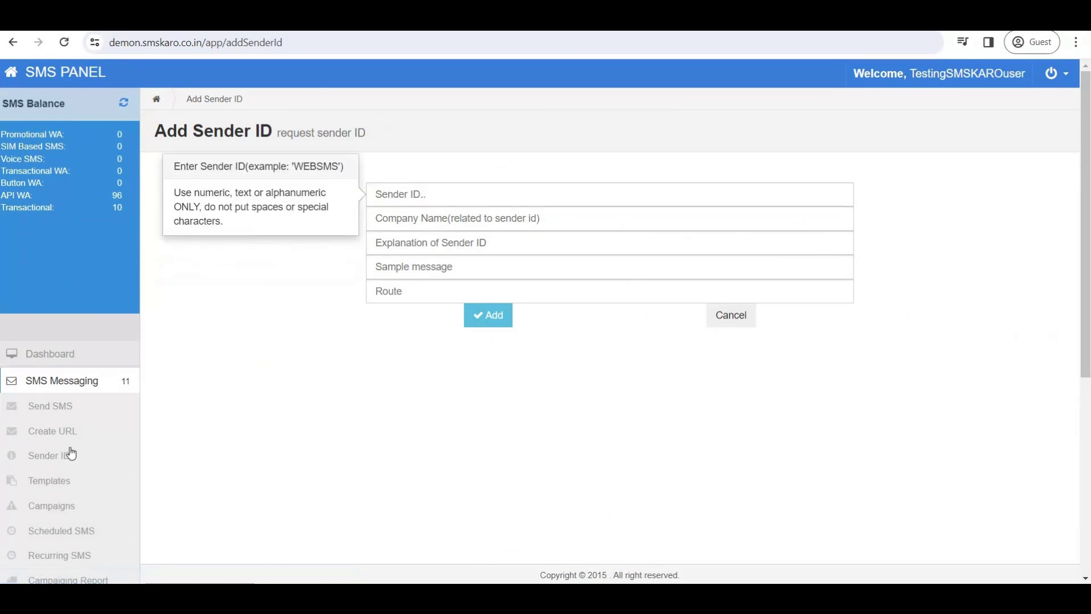
# Confirm the saved template's sender ID is cccddd, then return to Send SMS.
pyautogui.click(49, 490)
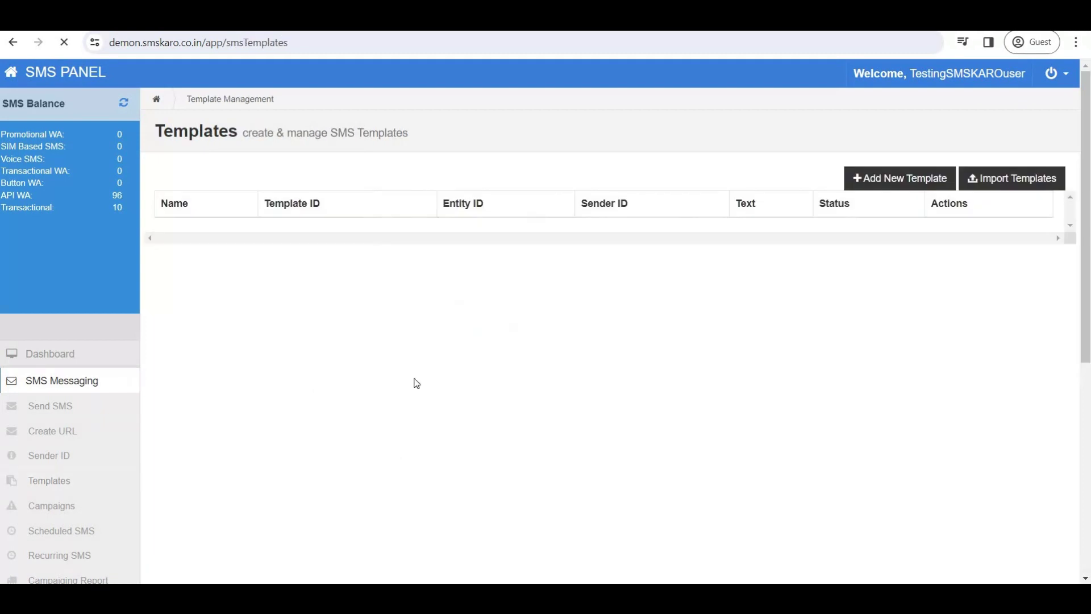
pyautogui.click(998, 263)
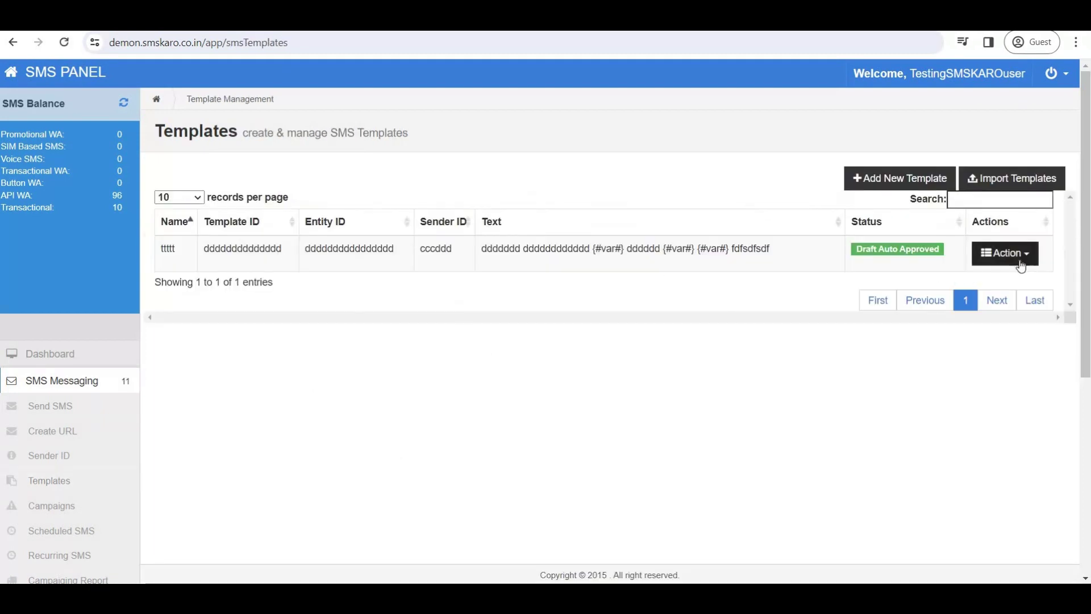
pyautogui.click(999, 275)
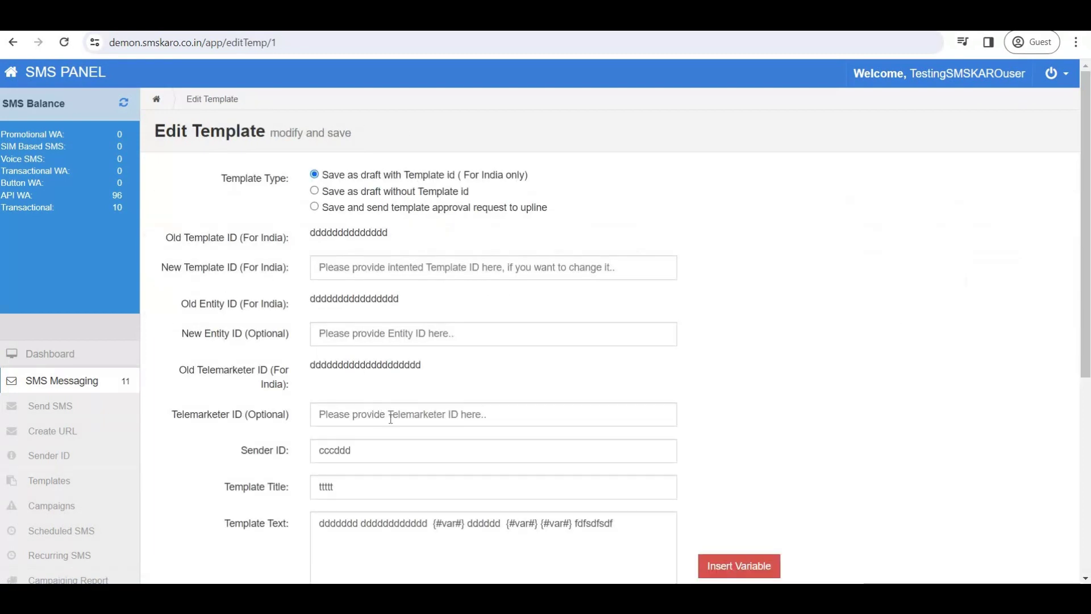
pyautogui.moveTo(366, 452); pyautogui.dragTo(275, 452)
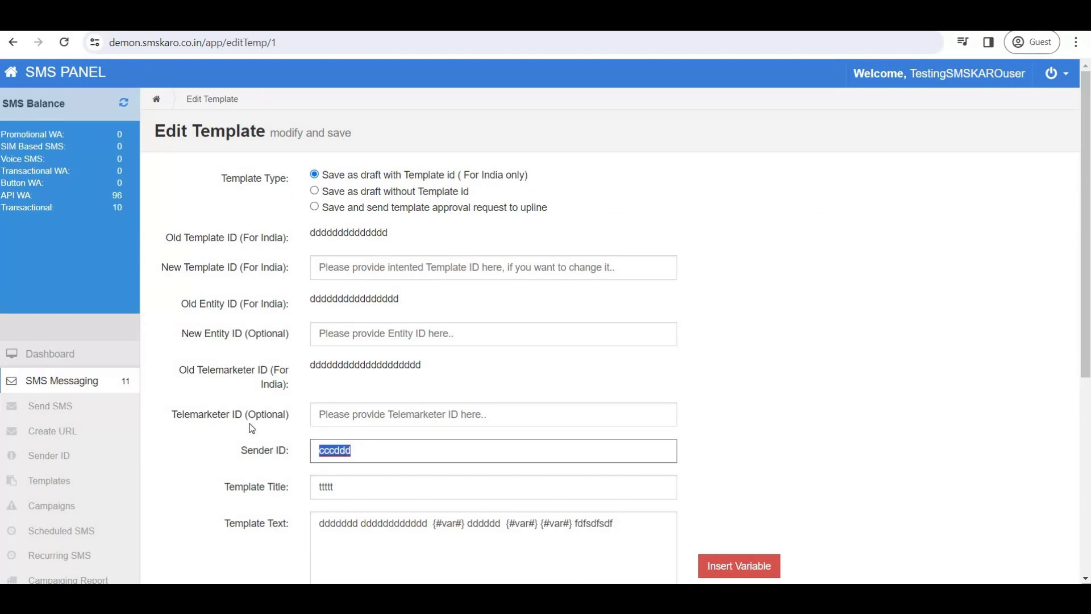
pyautogui.click(50, 406)
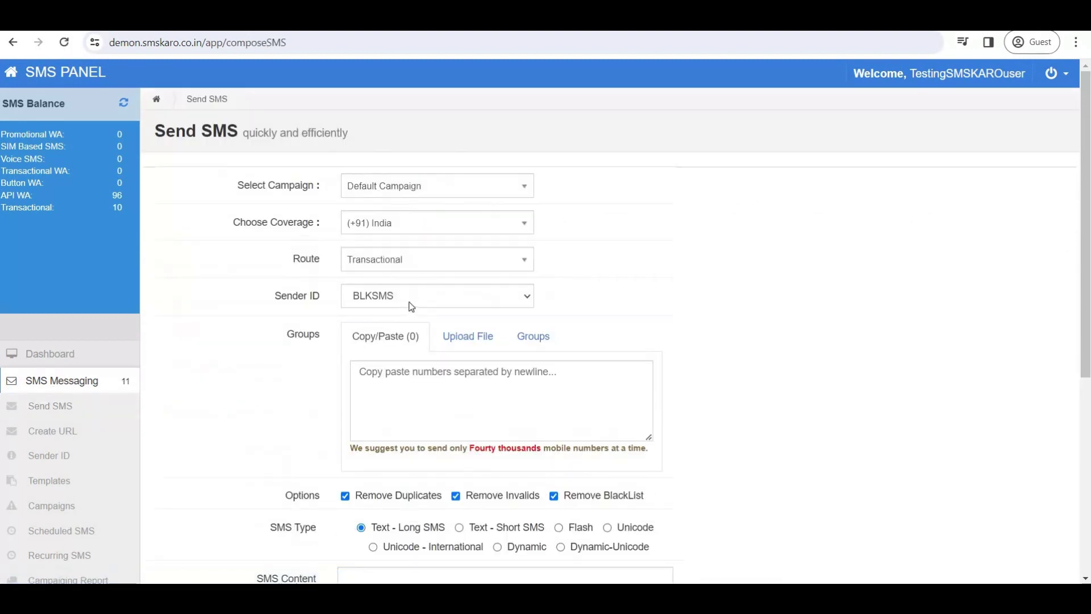
# Request new sender ID cccddd and check that it shows as Pending approval.
pyautogui.click(61, 453)
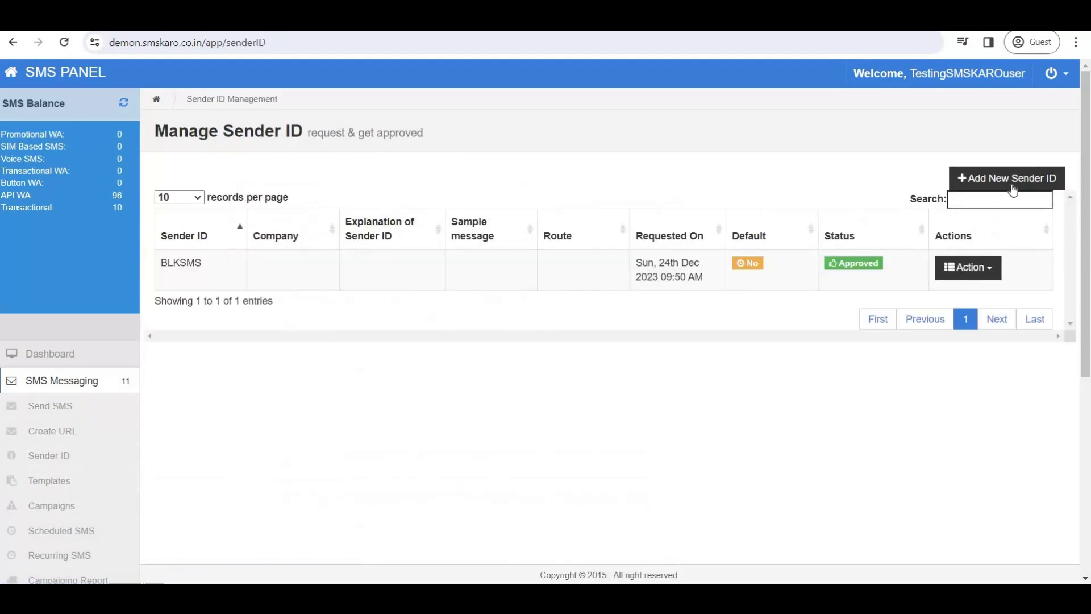
pyautogui.click(1013, 190)
pyautogui.click(416, 197)
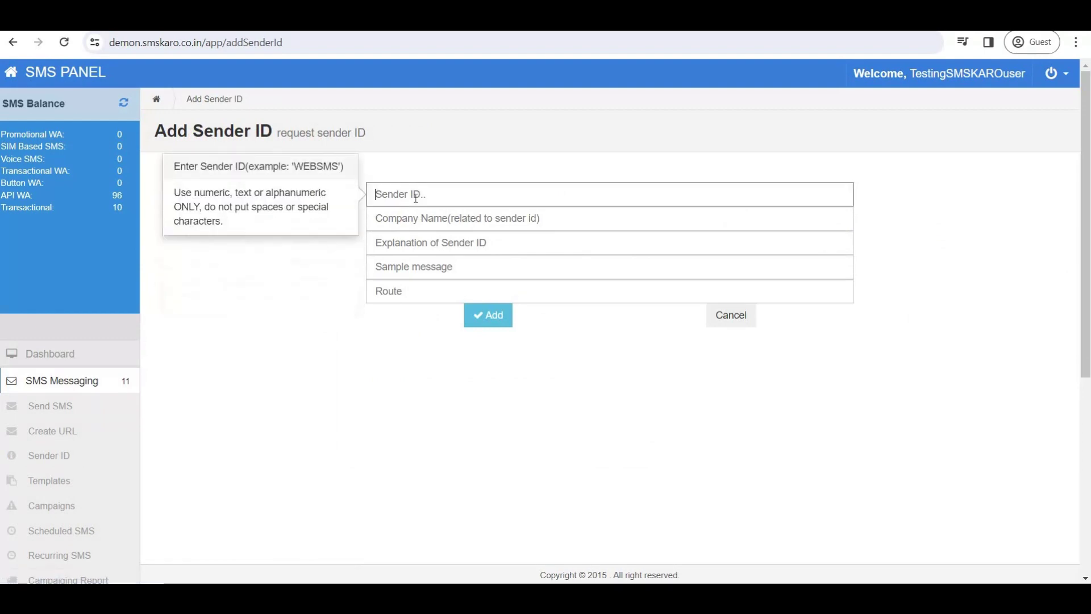
pyautogui.write('cccddd')
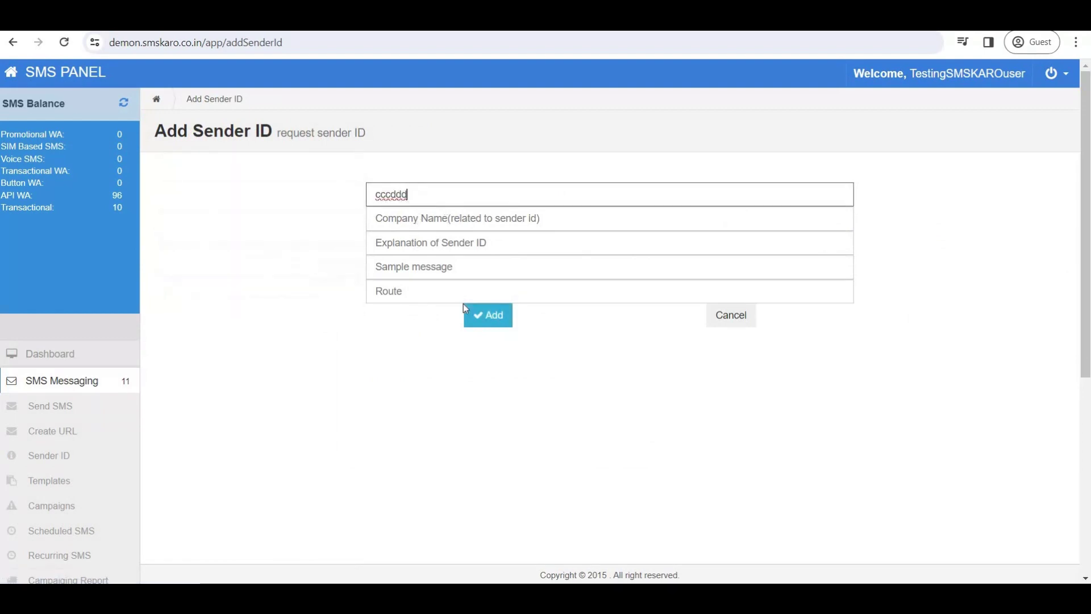
pyautogui.click(488, 319)
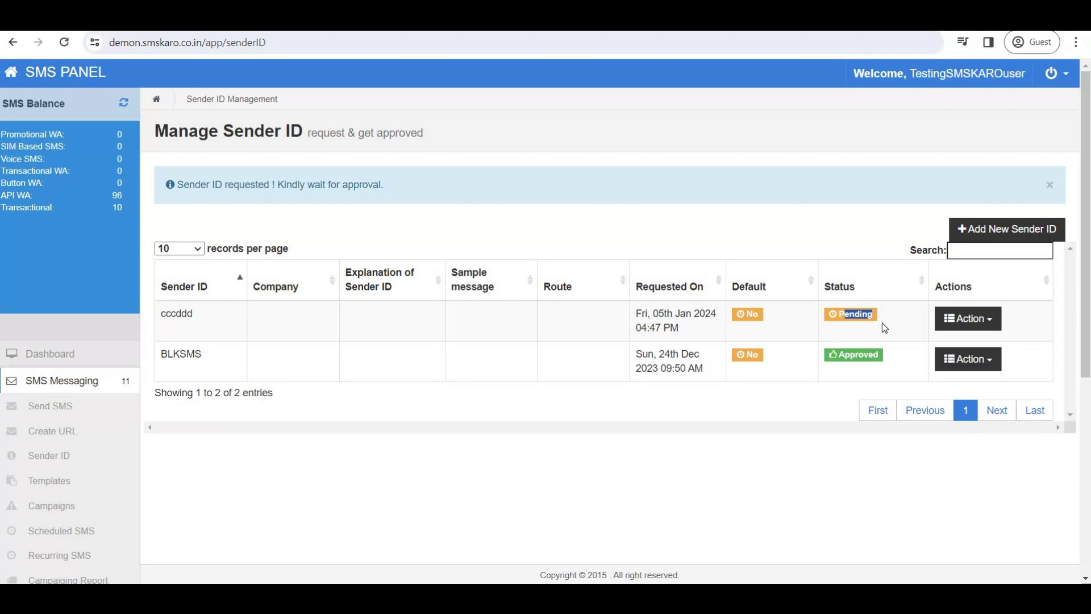
pyautogui.moveTo(840, 316); pyautogui.dragTo(873, 318)
pyautogui.click(1056, 74)
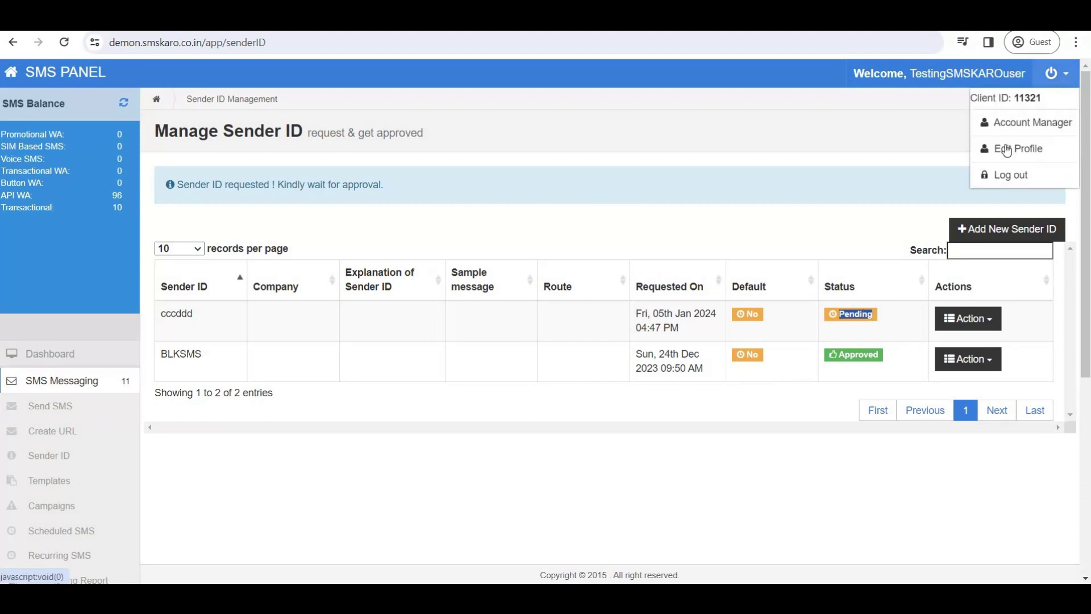
# Log out of the client account and sign in with the admin username.
pyautogui.click(1005, 173)
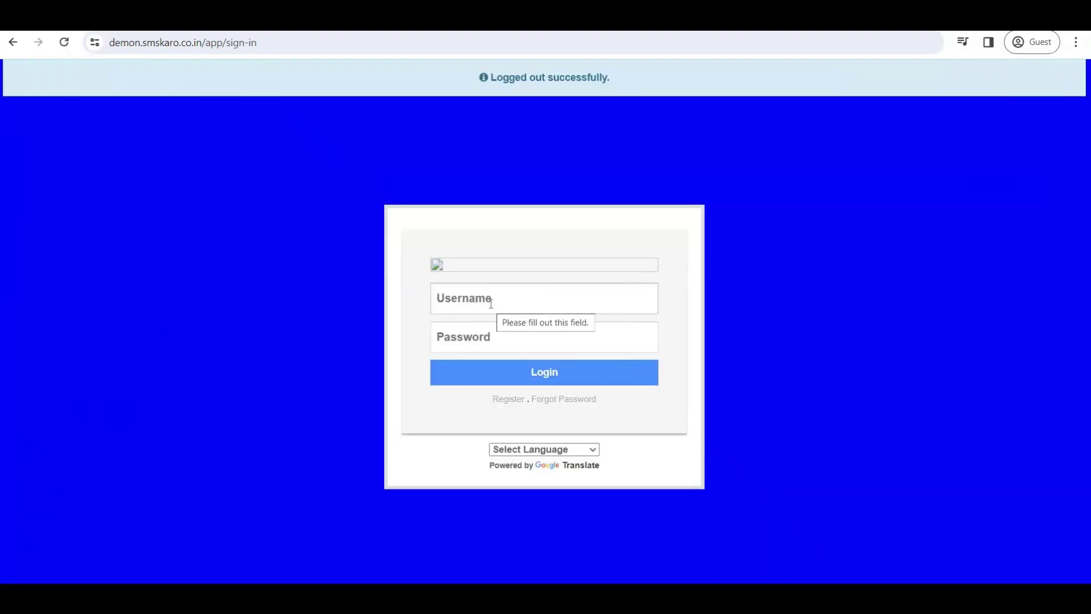
pyautogui.click(491, 303)
pyautogui.write('admindemo')
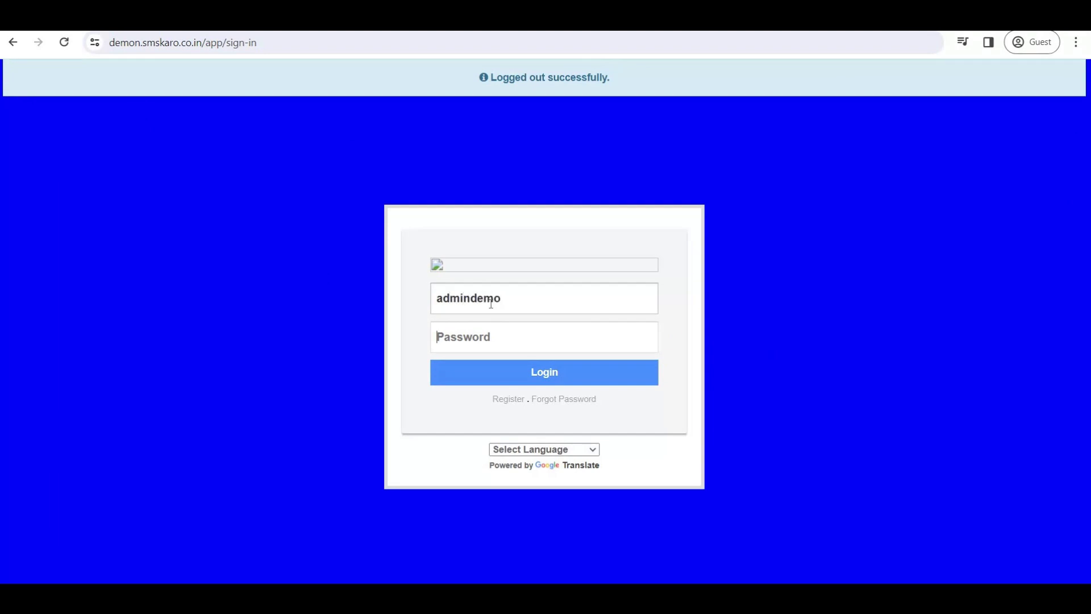
pyautogui.write('aa')
pyautogui.press('Return')
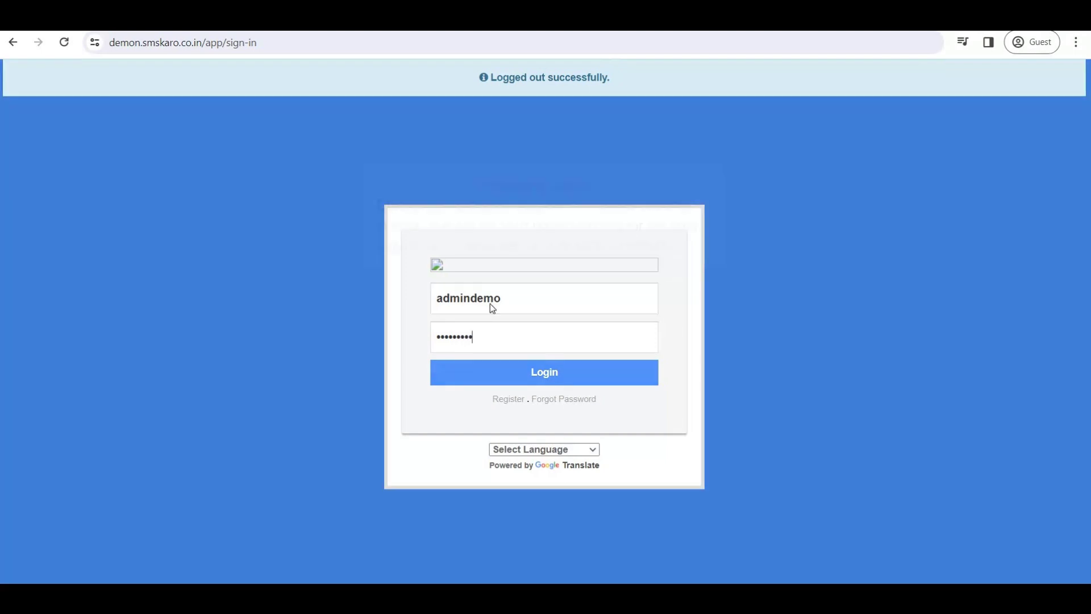
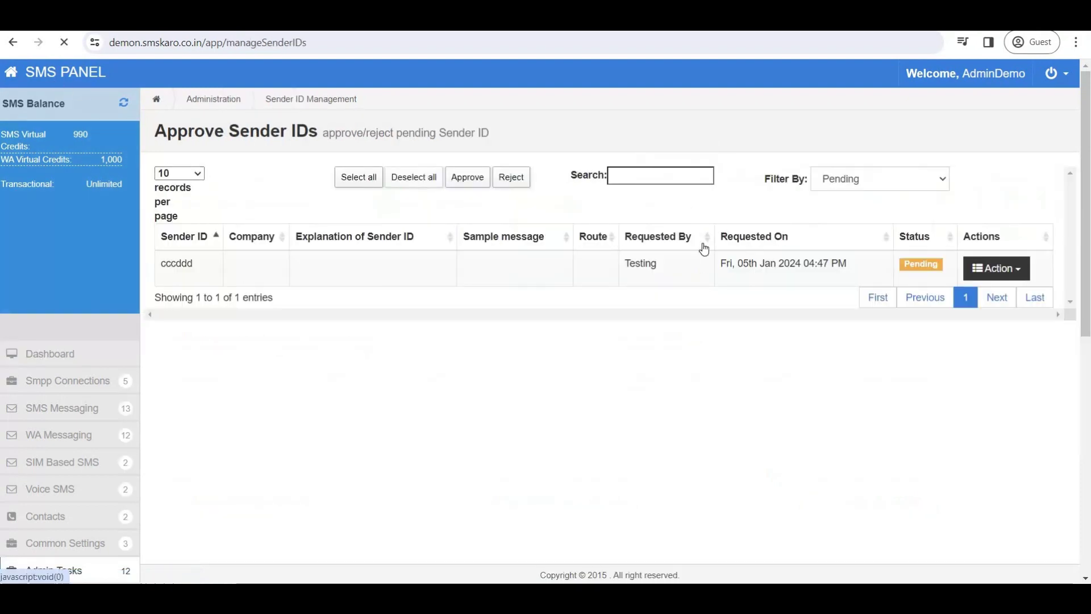
# Approve sender ID cccddd from the Approve Sender ID tile, then go back to the Dashboard.
pyautogui.click(81, 84)
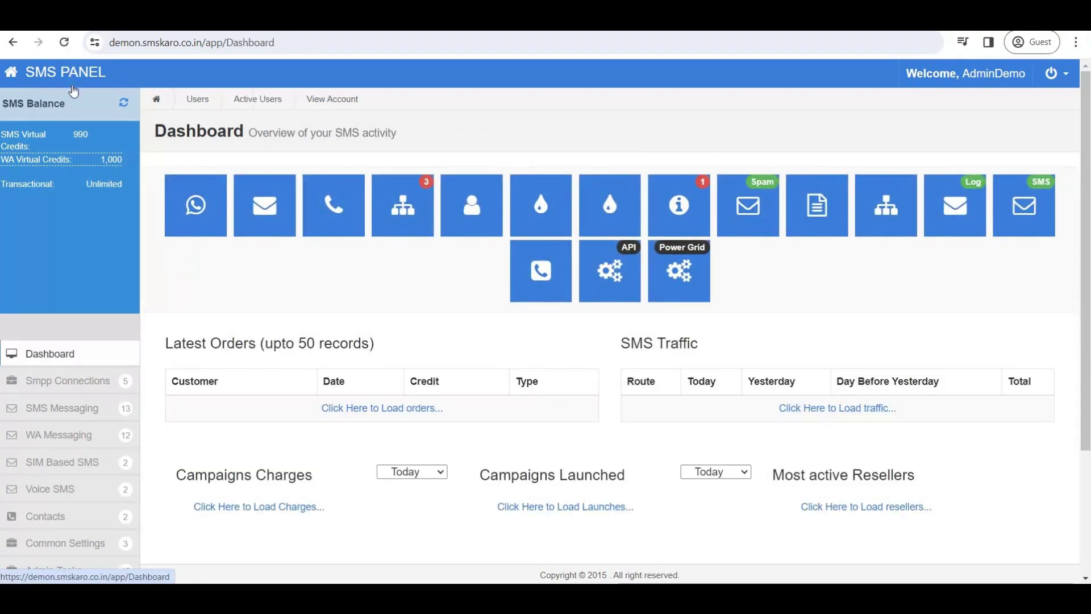
pyautogui.click(681, 209)
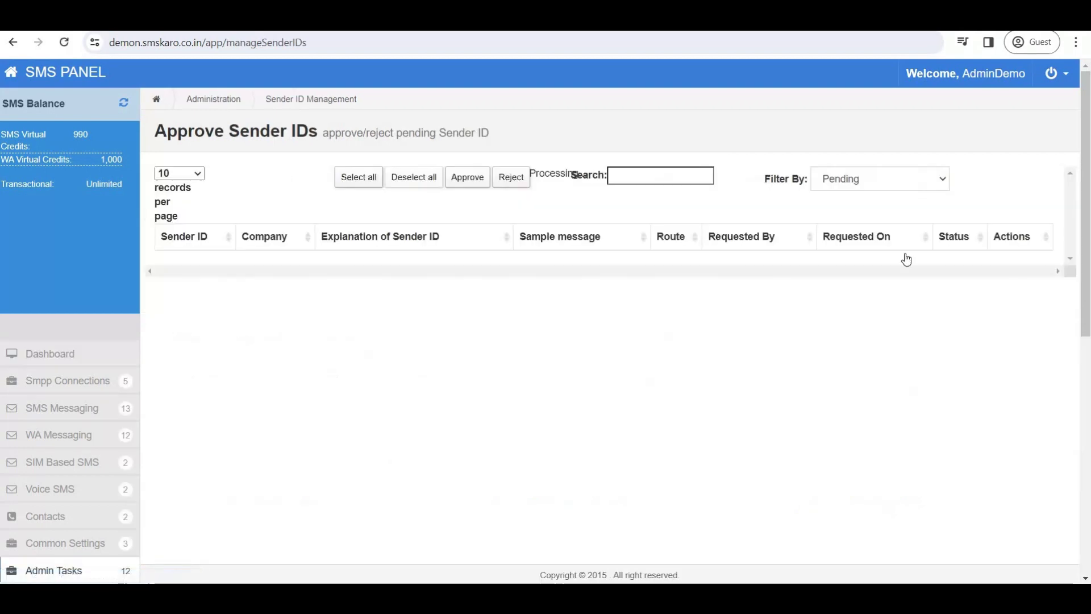
pyautogui.click(997, 270)
pyautogui.click(990, 295)
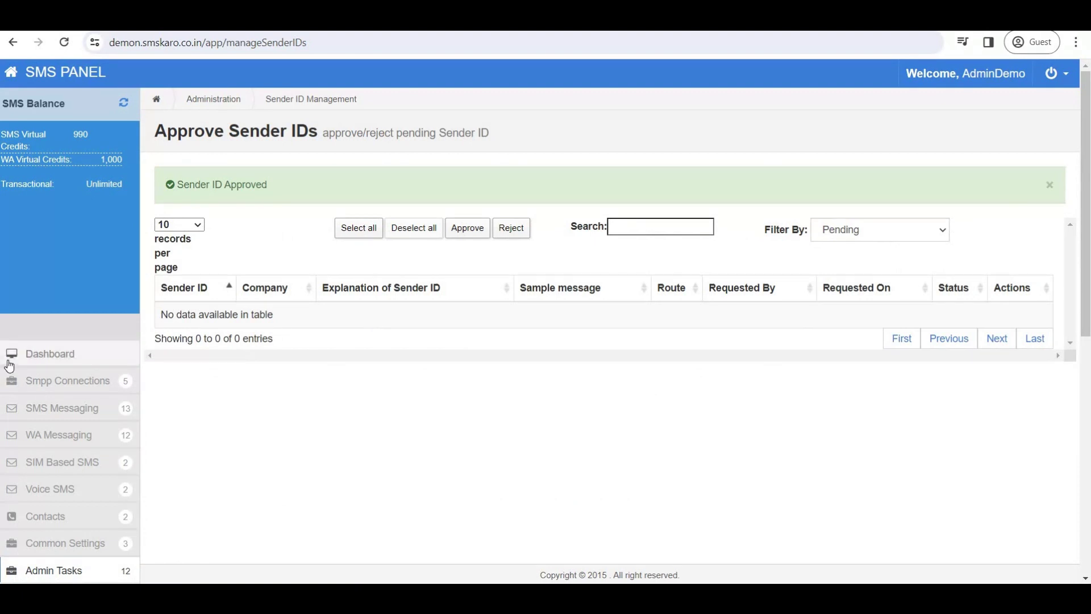
pyautogui.click(39, 353)
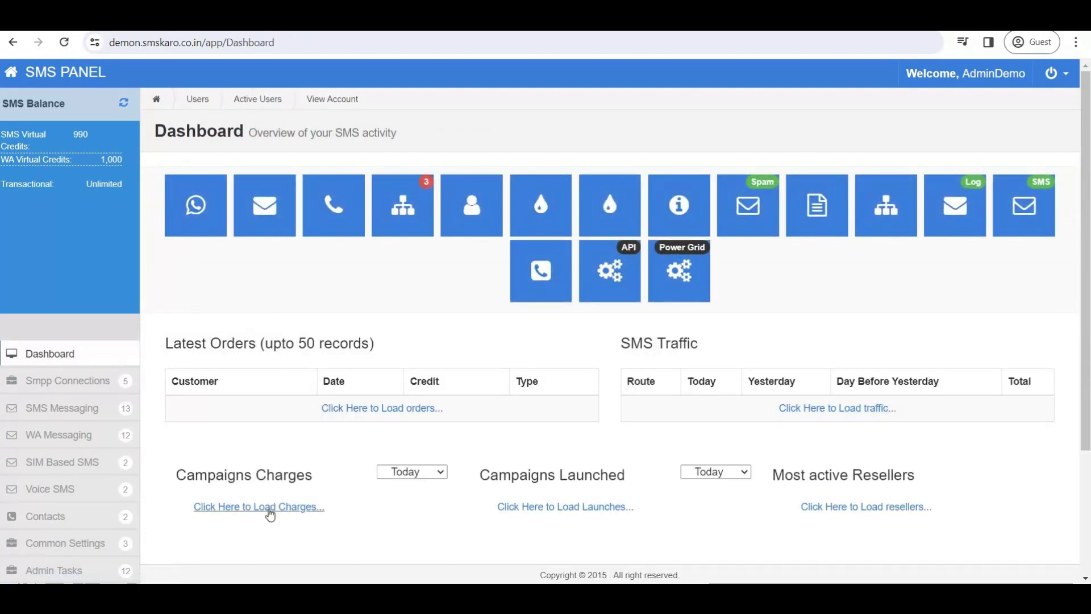
# Open the client's Account Settings via the users list and View Account.
pyautogui.scroll(-2, 260, 478)
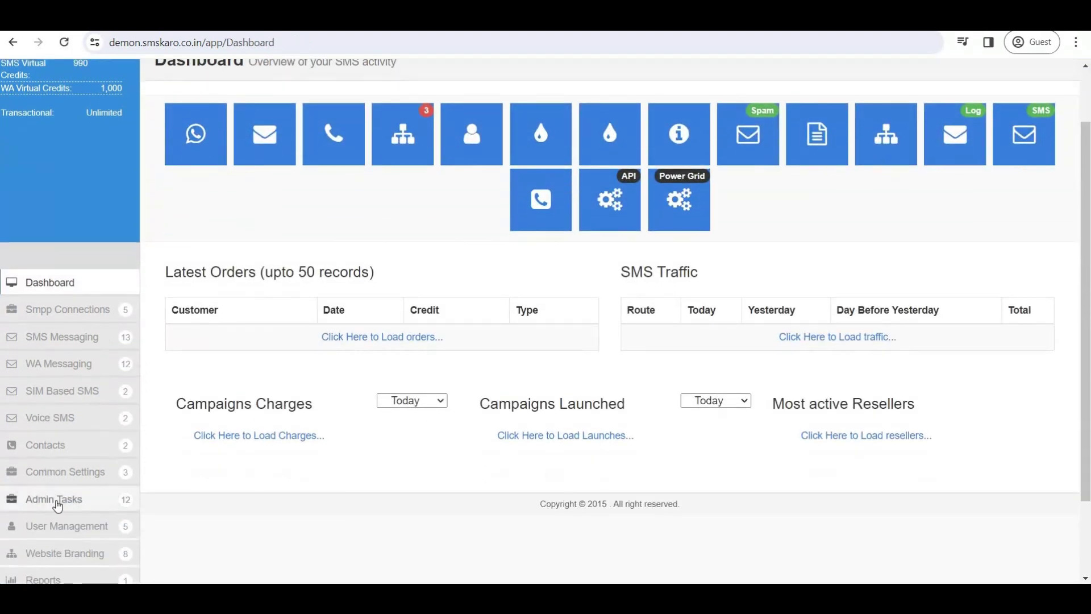
pyautogui.scroll(-1, 58, 500)
pyautogui.click(58, 455)
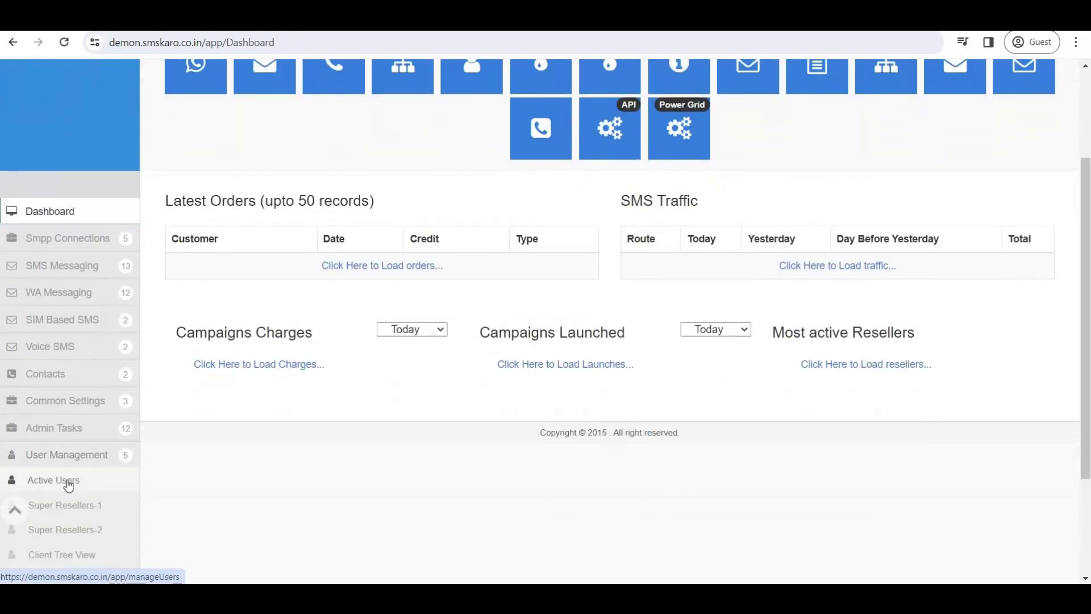
pyautogui.click(65, 483)
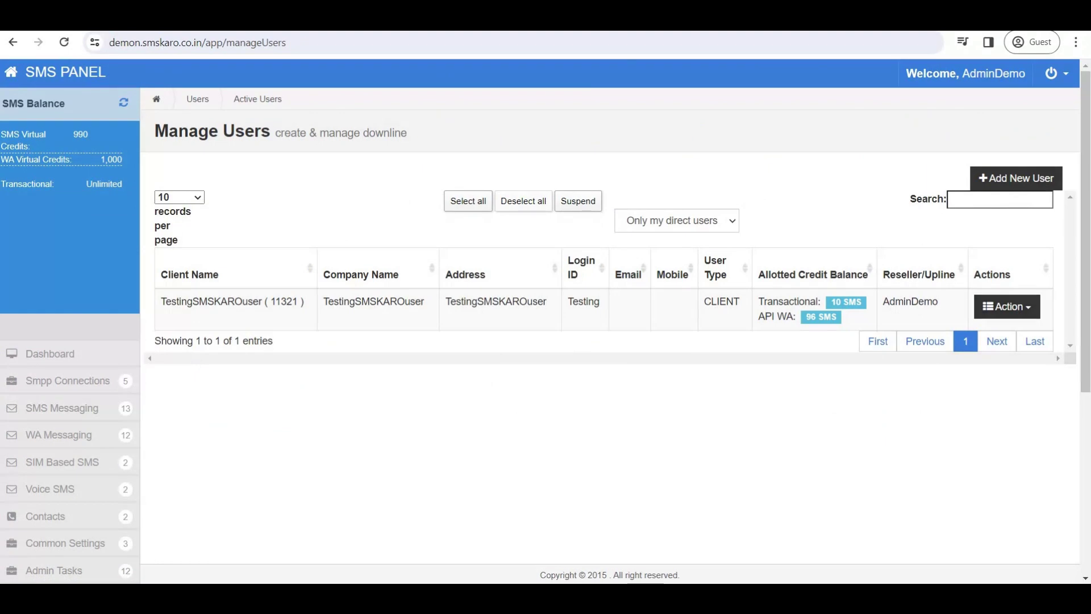
pyautogui.click(54, 355)
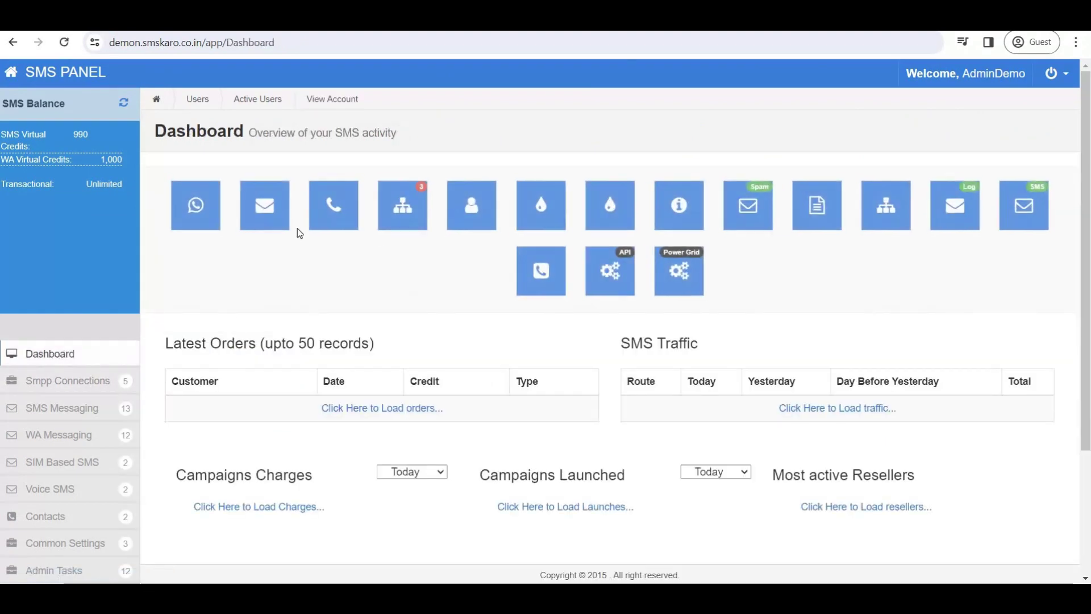
pyautogui.click(475, 208)
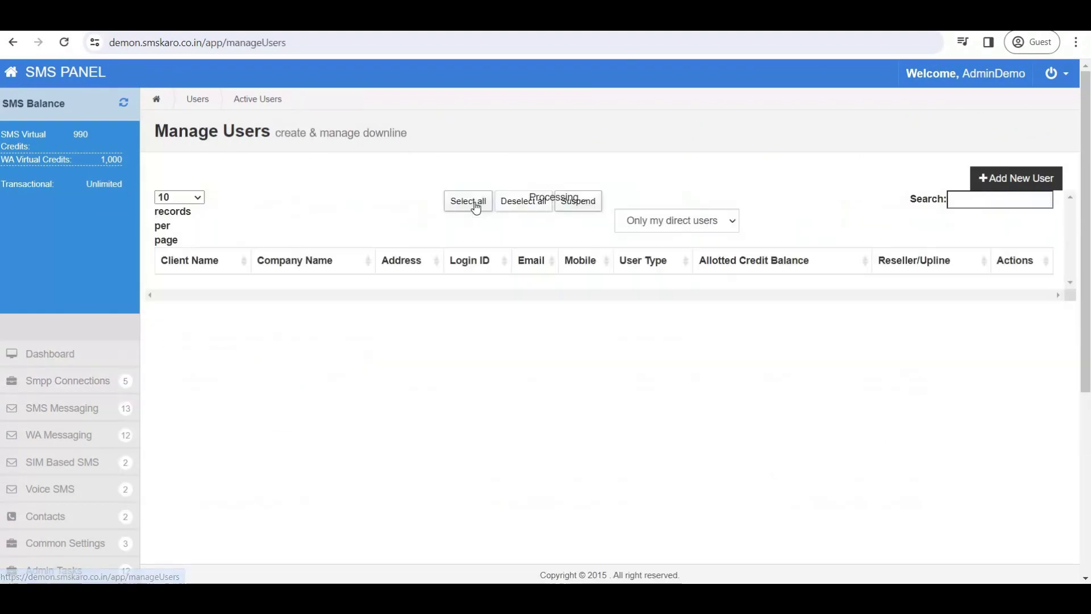
pyautogui.scroll(-1, 80, 530)
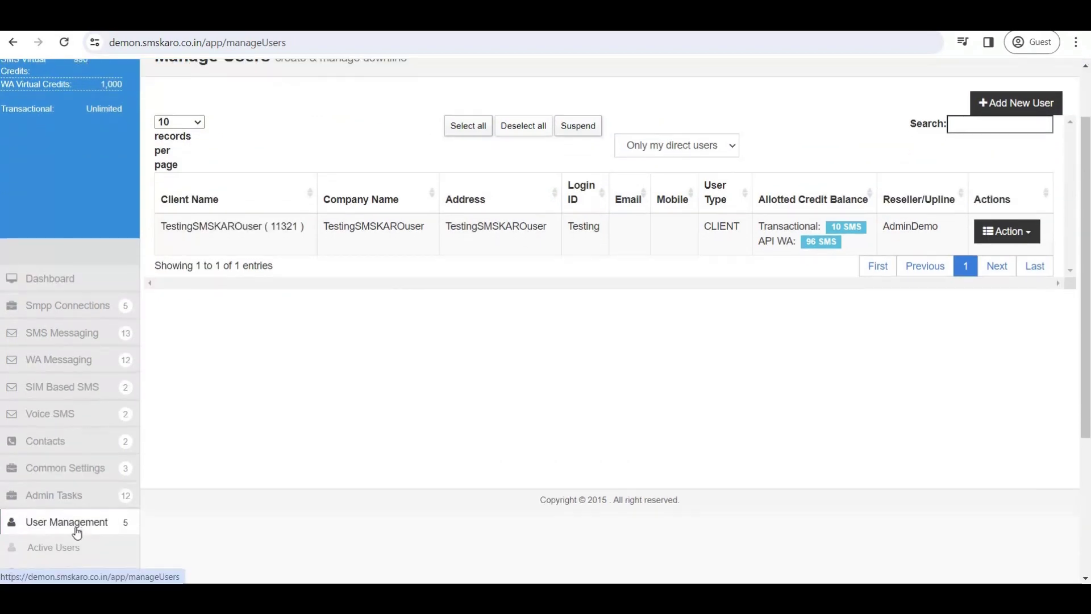
pyautogui.scroll(-3, 77, 527)
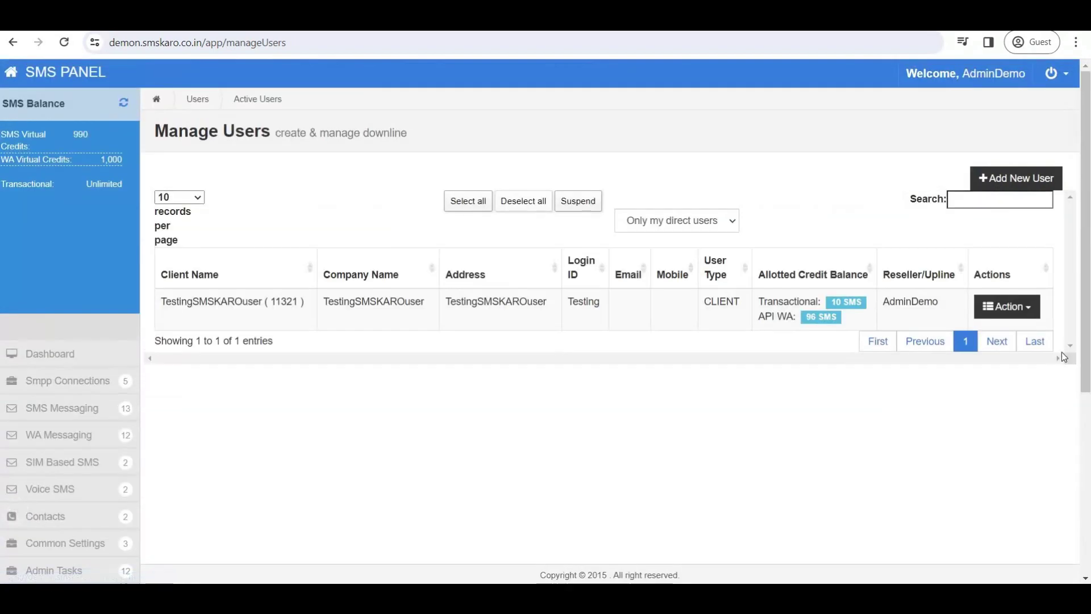
pyautogui.click(1004, 311)
pyautogui.click(1003, 329)
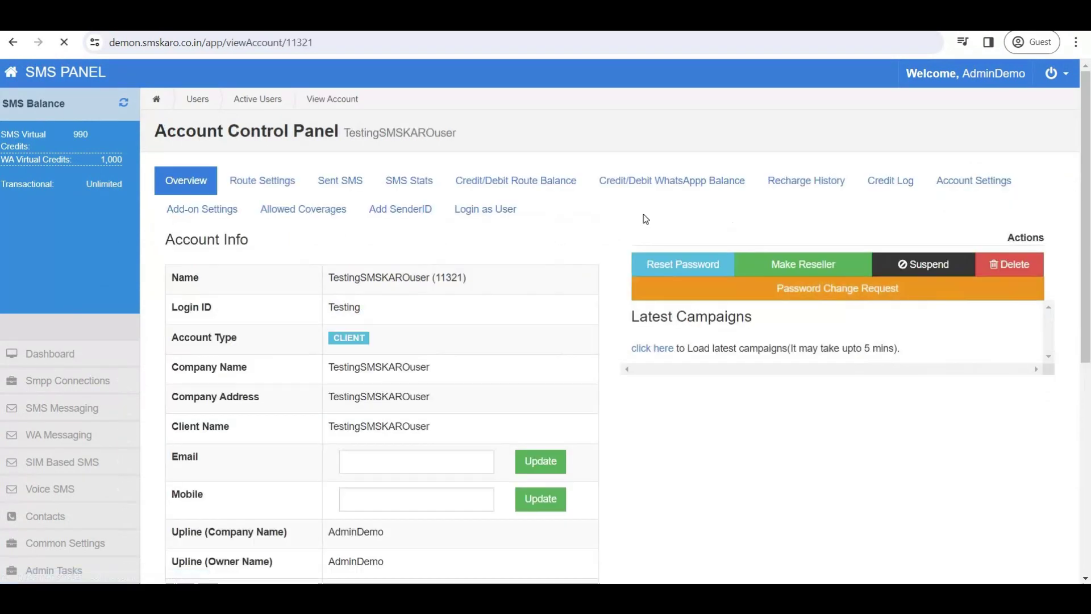
pyautogui.click(972, 185)
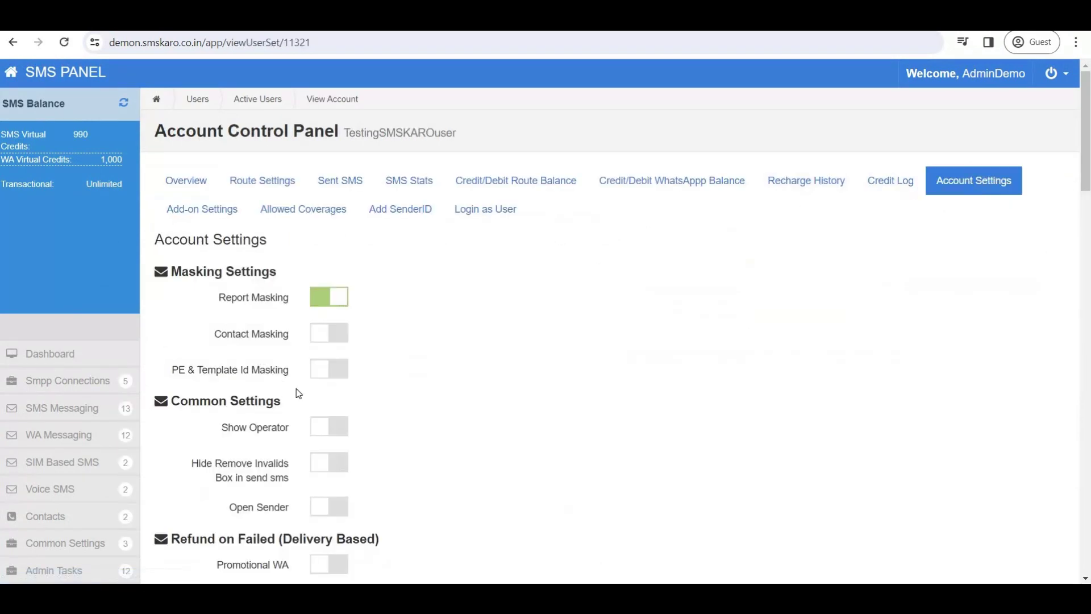
# Find 'open' on the settings page and switch on Open Sender for the client.
pyautogui.scroll(-9, 446, 475)
pyautogui.scroll(3, 446, 464)
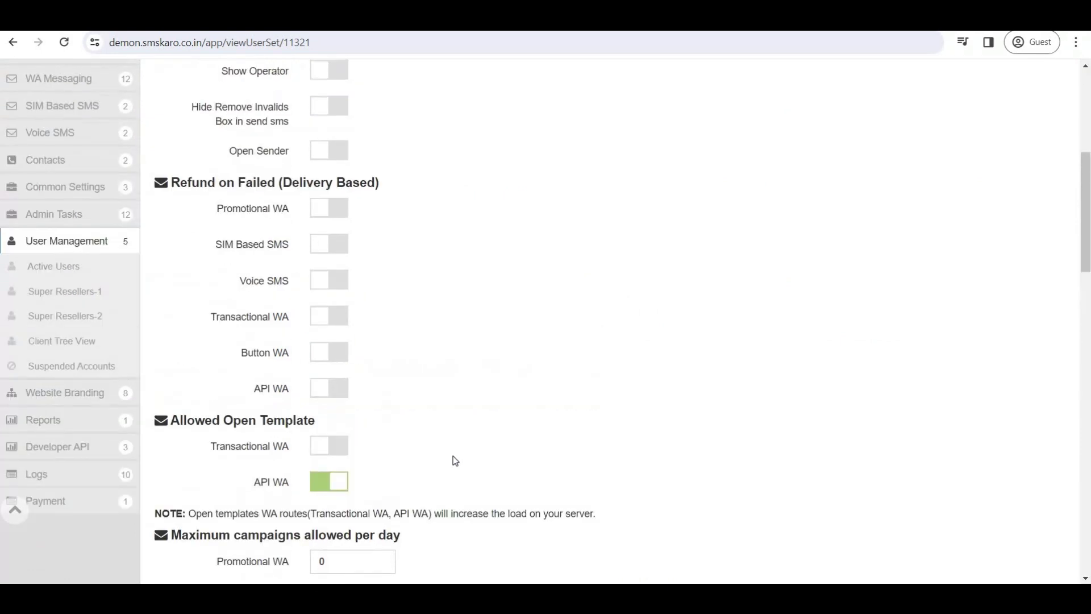
pyautogui.hotkey('ctrl', 'f')
pyautogui.write('open')
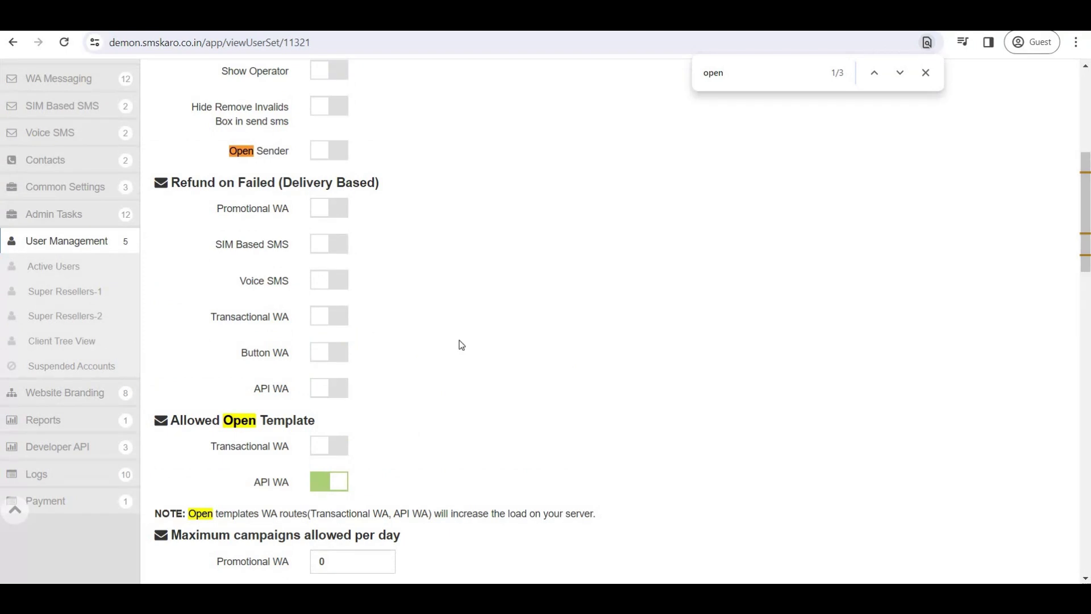
pyautogui.scroll(4, 297, 357)
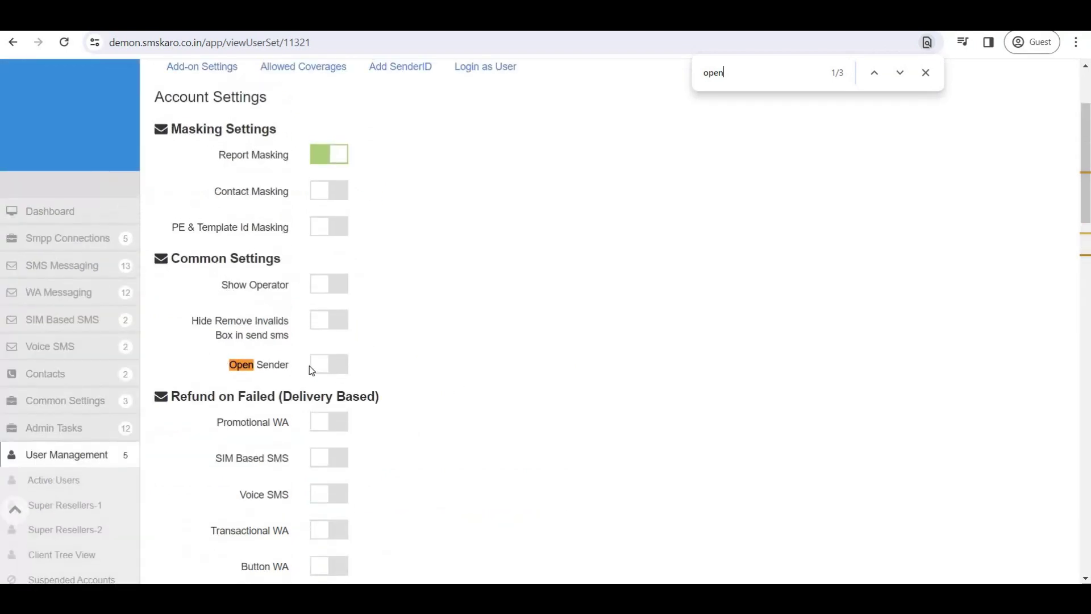
pyautogui.click(329, 368)
pyautogui.scroll(-5, 432, 419)
pyautogui.scroll(-18, 432, 418)
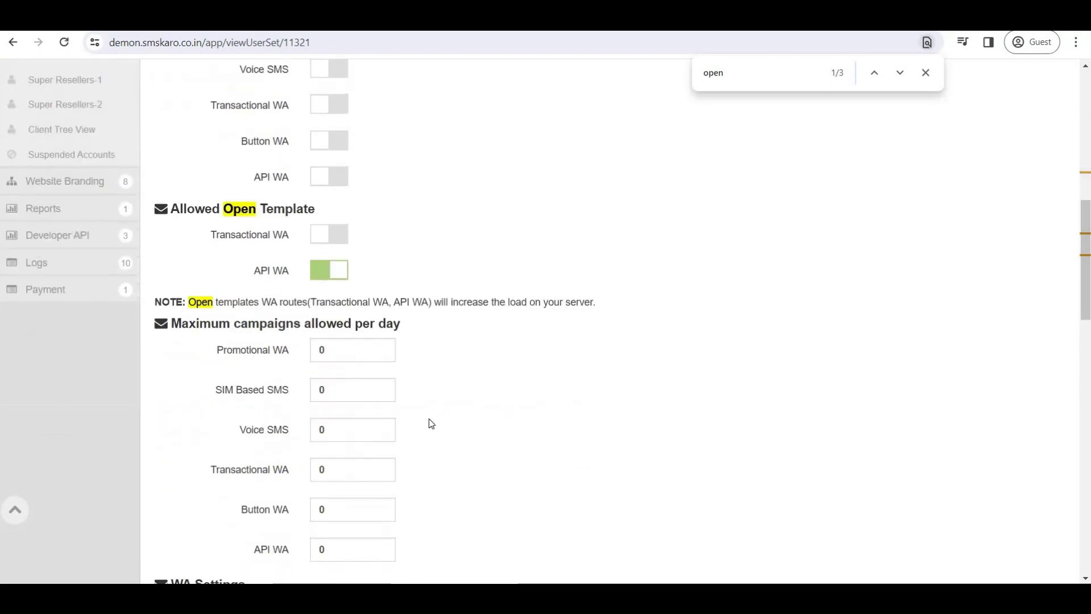
pyautogui.scroll(-2, 450, 406)
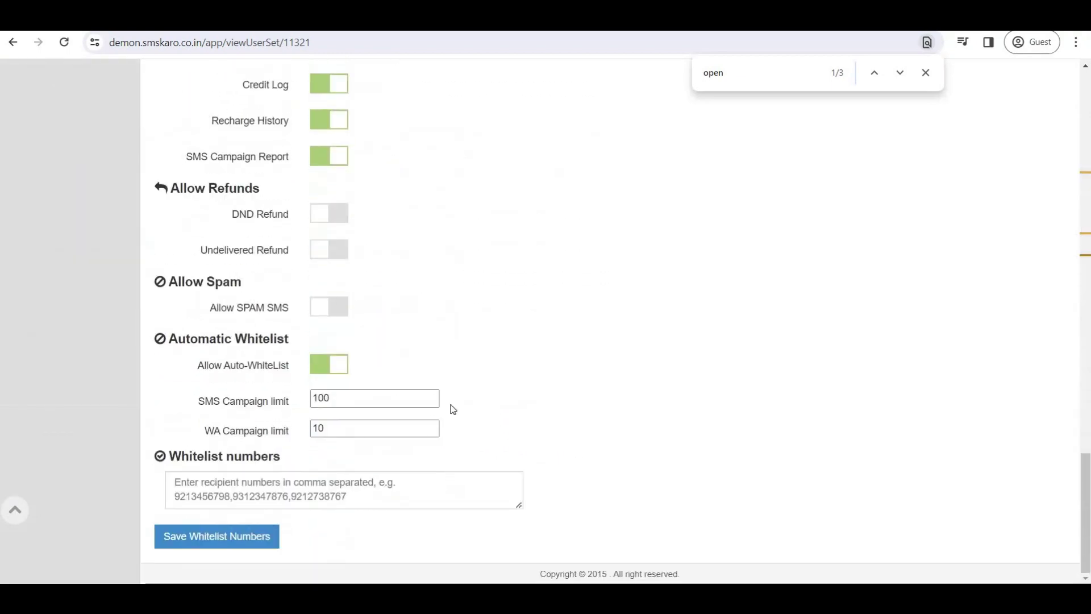
pyautogui.scroll(20, 445, 382)
pyautogui.scroll(4, 740, 272)
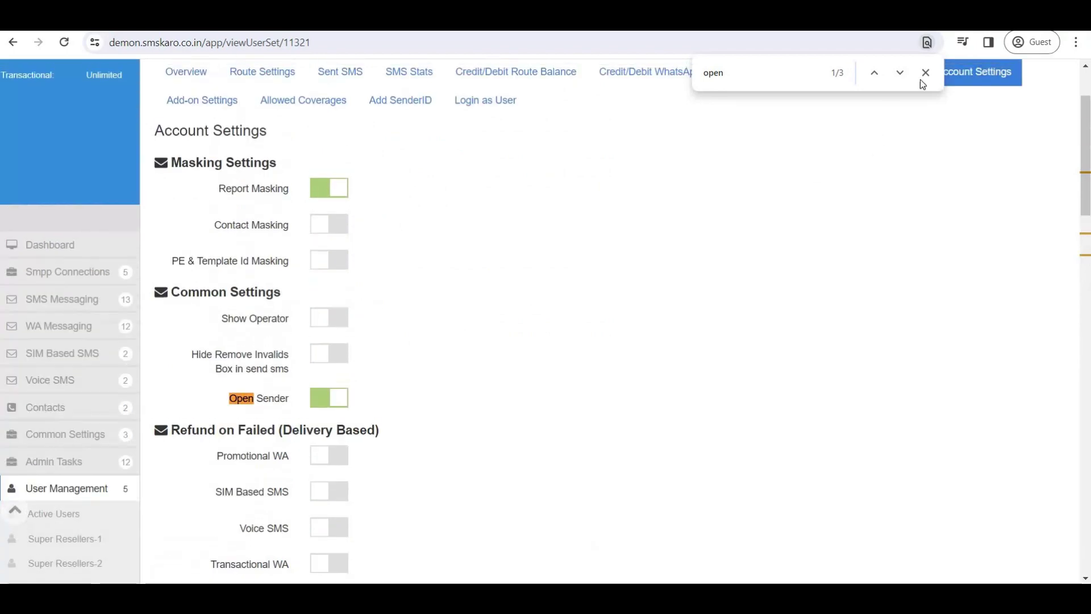
pyautogui.click(925, 73)
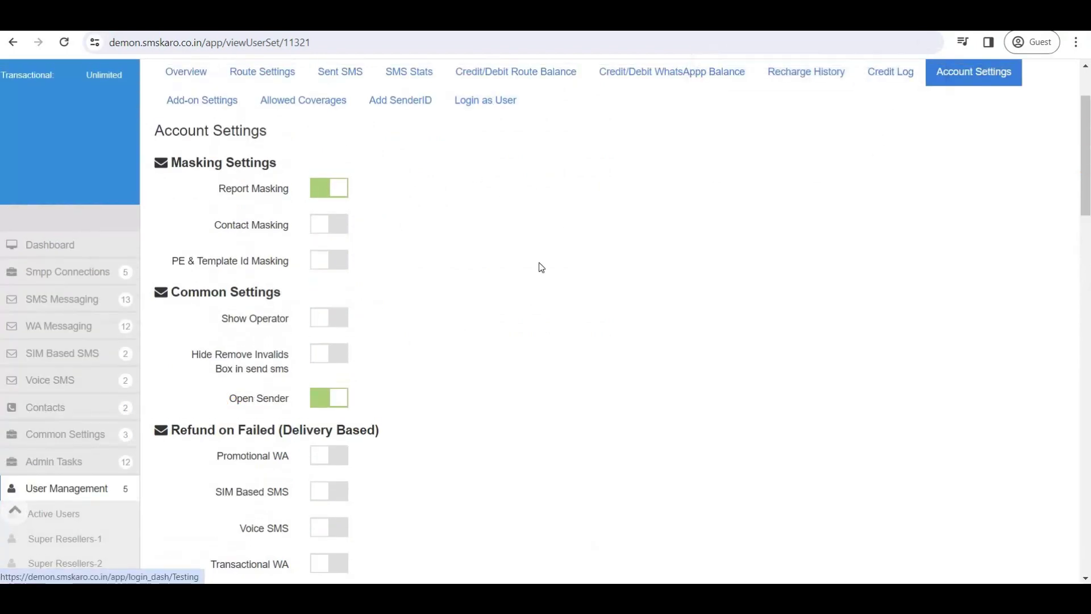
# Log in as the client user and open the SMS compose page.
pyautogui.scroll(2, 541, 266)
pyautogui.click(493, 214)
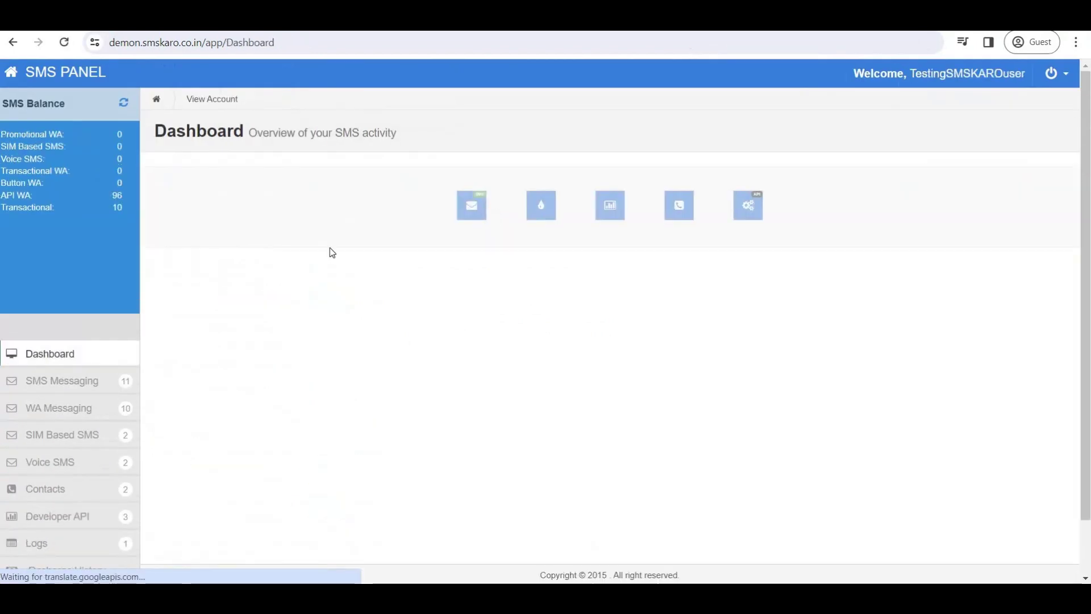
pyautogui.click(70, 385)
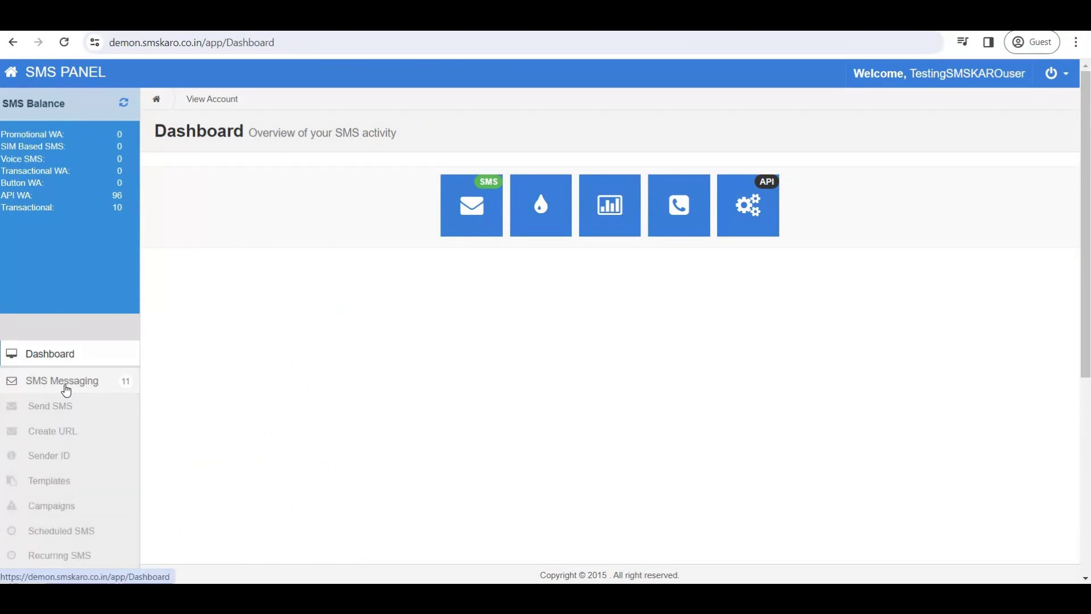
pyautogui.click(68, 384)
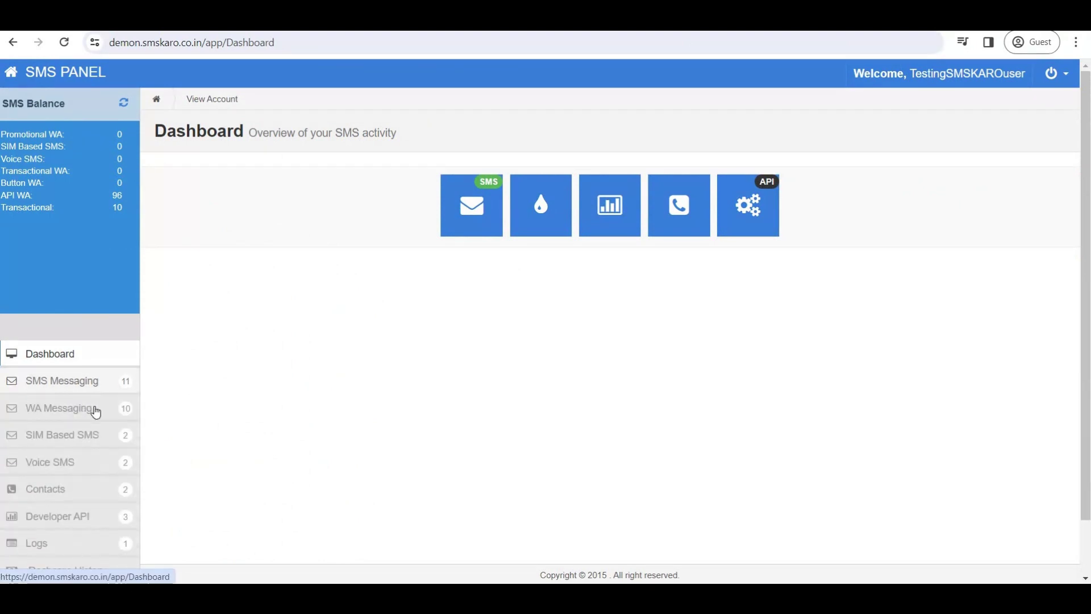
pyautogui.scroll(-1, 93, 409)
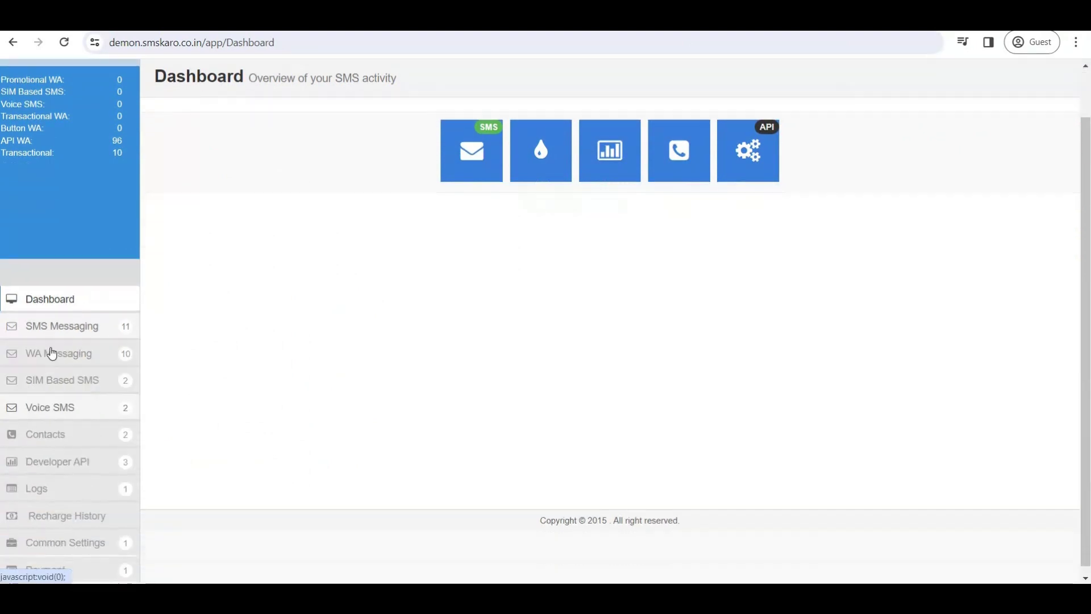
pyautogui.click(65, 319)
pyautogui.click(60, 349)
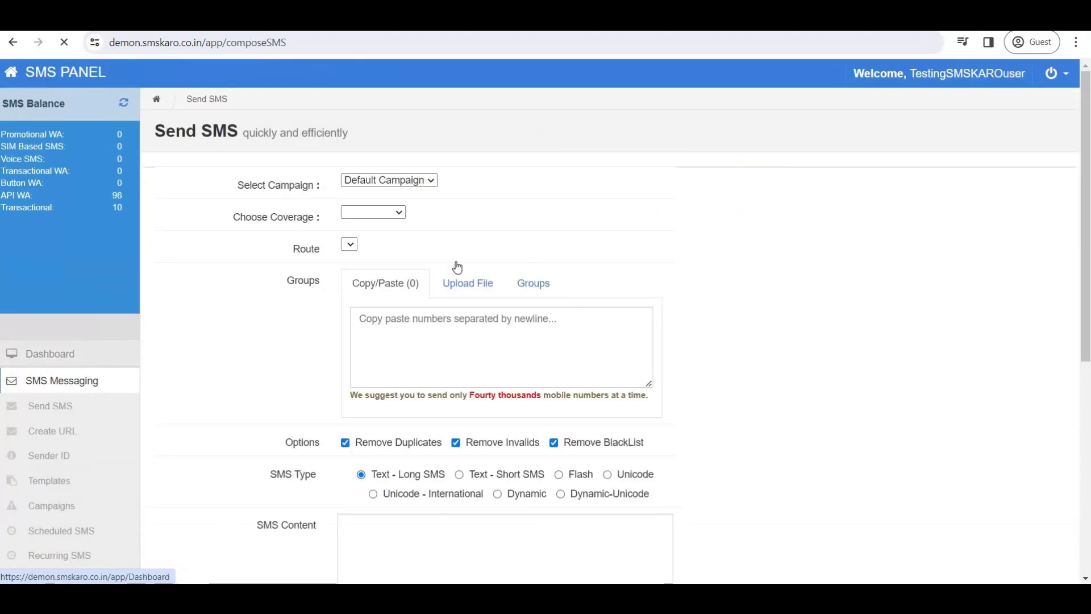
# Set the sender ID to BLKSMS and enter the recipient's mobile number.
pyautogui.click(435, 295)
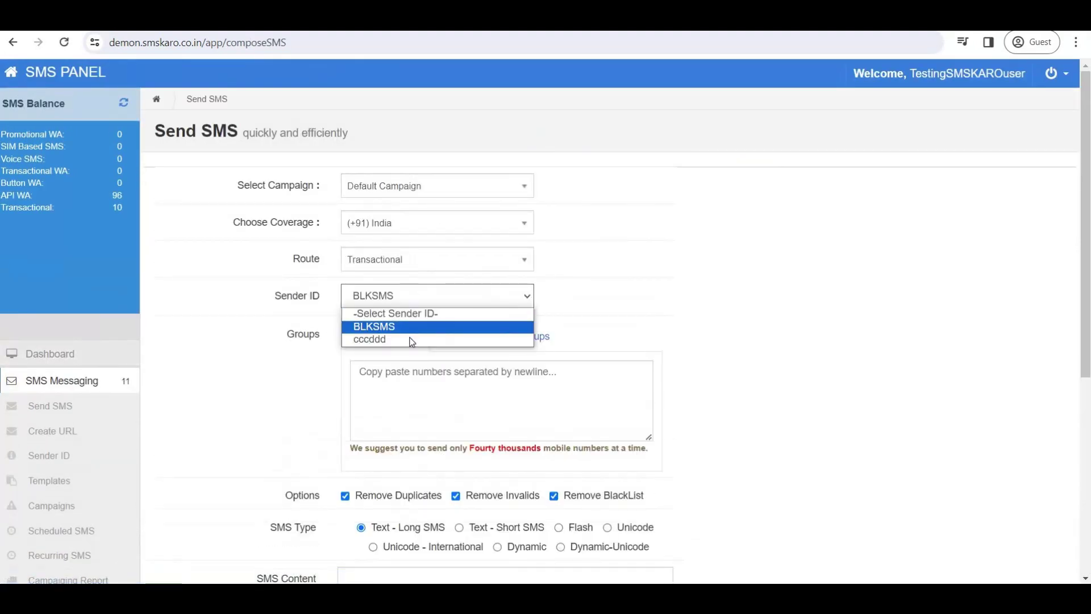
pyautogui.click(411, 341)
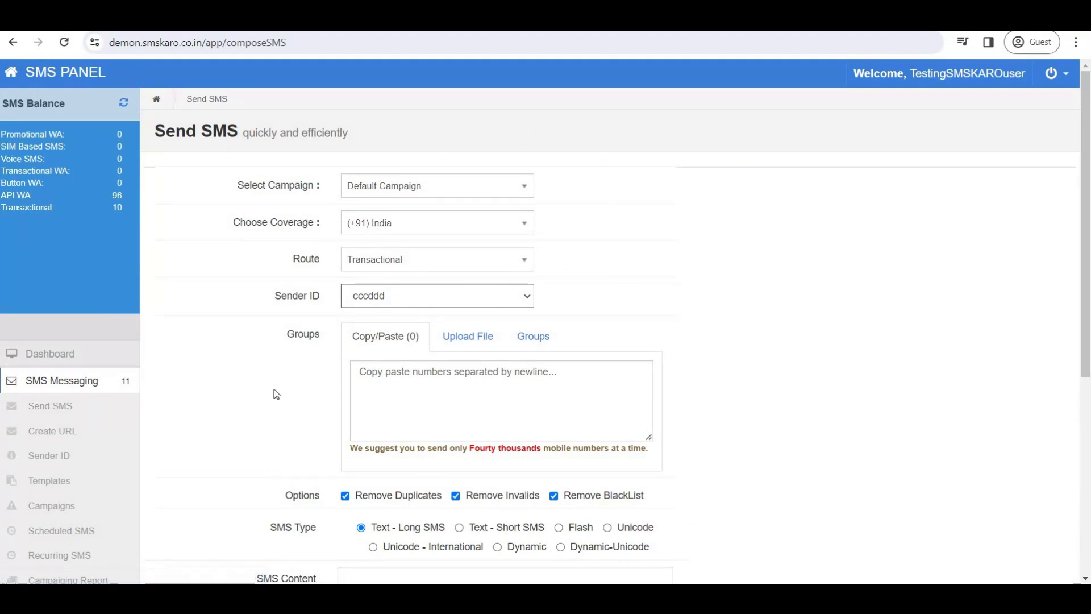
pyautogui.scroll(-3, 246, 410)
pyautogui.scroll(3, 247, 407)
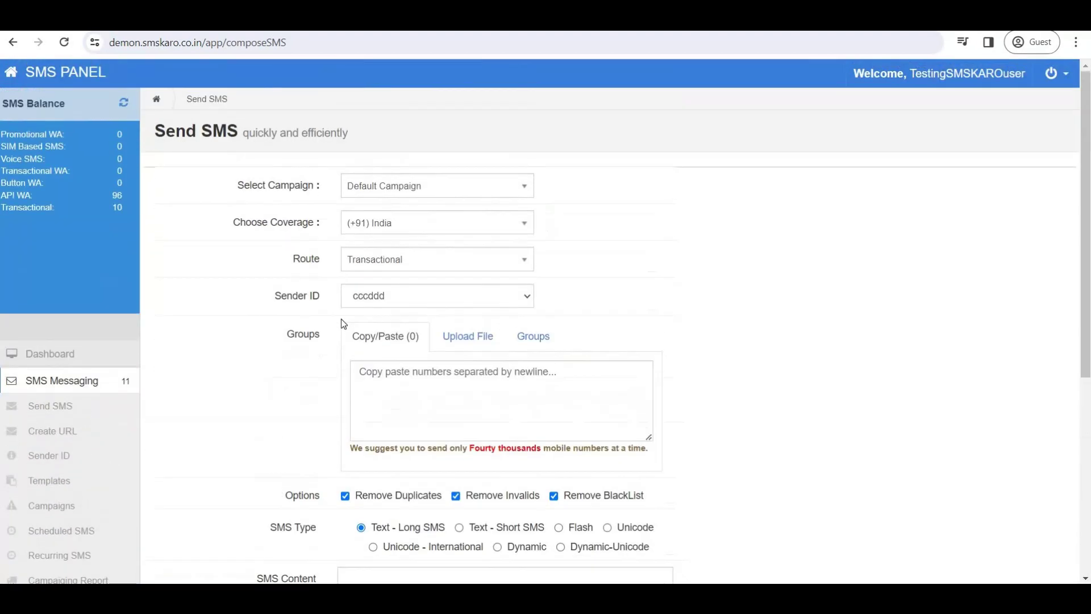
pyautogui.click(375, 297)
pyautogui.click(373, 329)
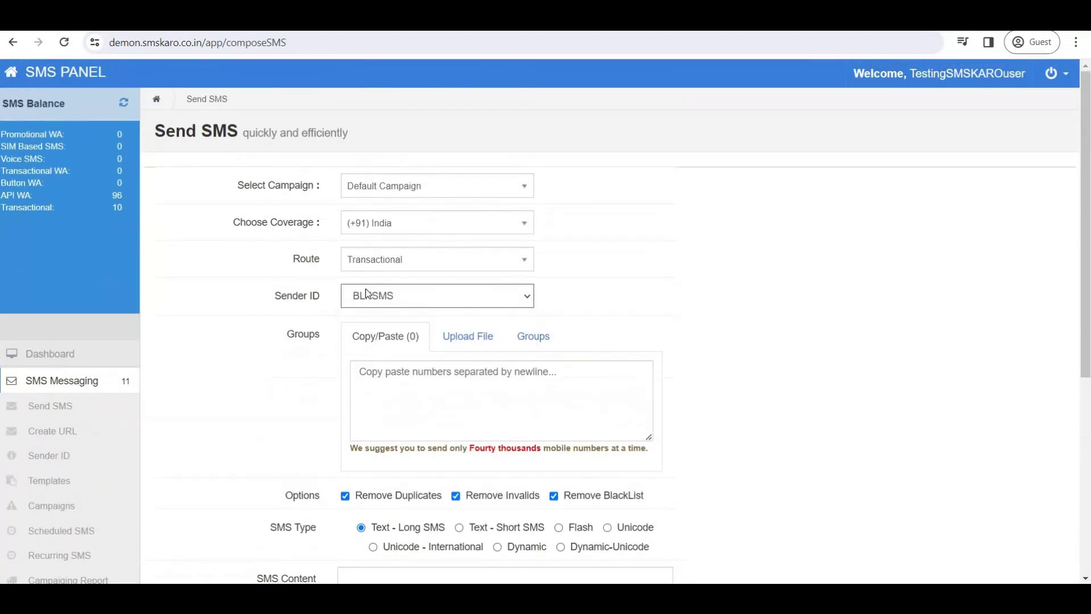
pyautogui.click(424, 384)
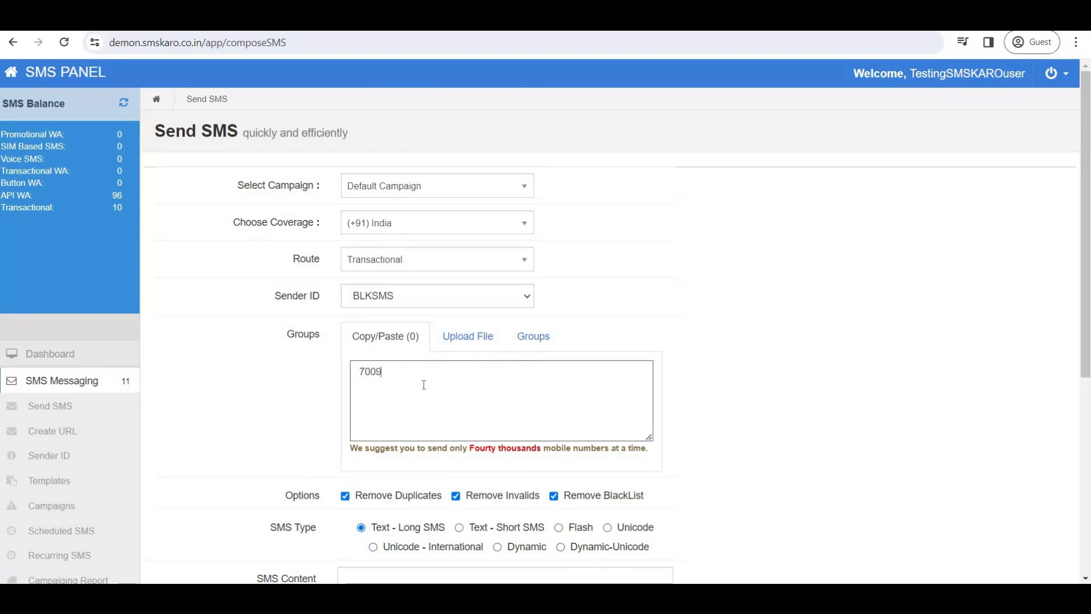
# Fill the SMS content with a saved message template.
pyautogui.scroll(-4, 424, 383)
pyautogui.click(424, 429)
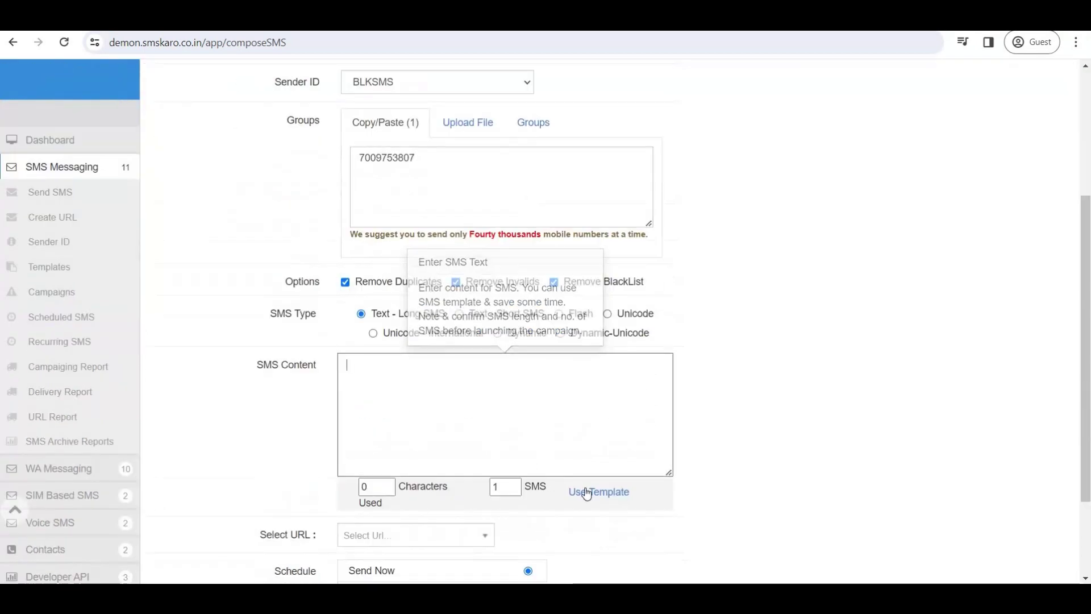
pyautogui.click(587, 493)
pyautogui.click(884, 183)
pyautogui.scroll(-1, 700, 360)
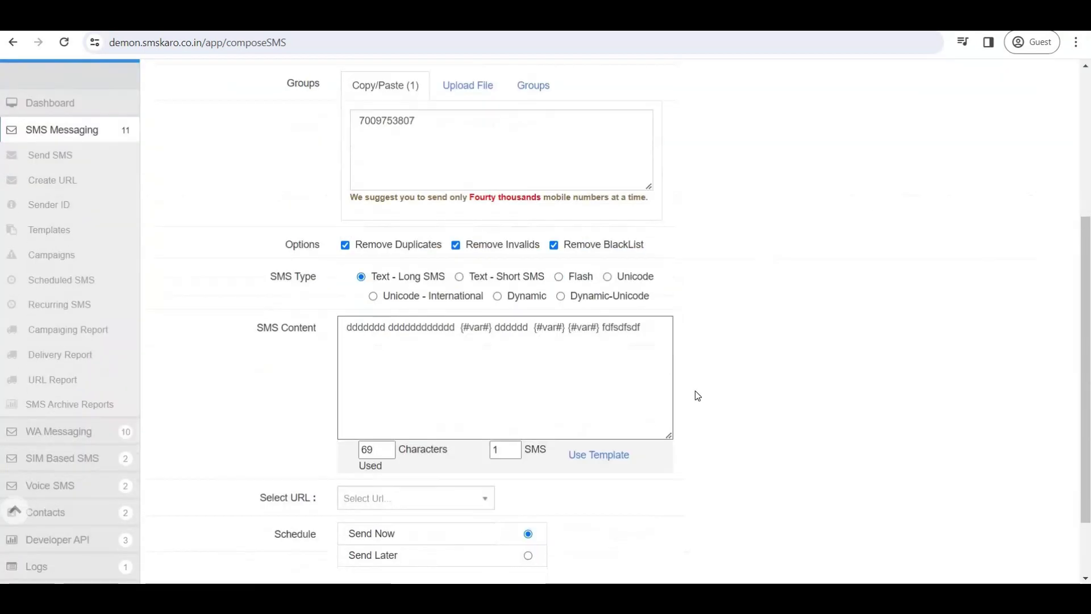
pyautogui.scroll(-2, 697, 396)
# Replace the template's first {#var#} with xxxxxx and launch the campaign.
pyautogui.click(460, 242)
pyautogui.moveTo(460, 242); pyautogui.dragTo(492, 242)
pyautogui.write('xxxxxx')
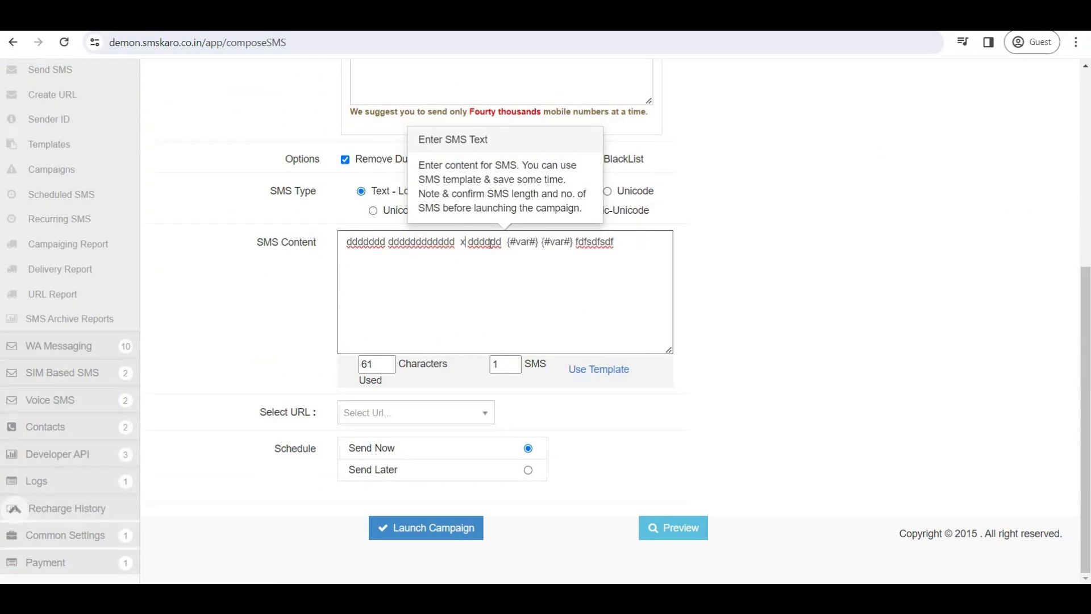
pyautogui.doubleClick(544, 241)
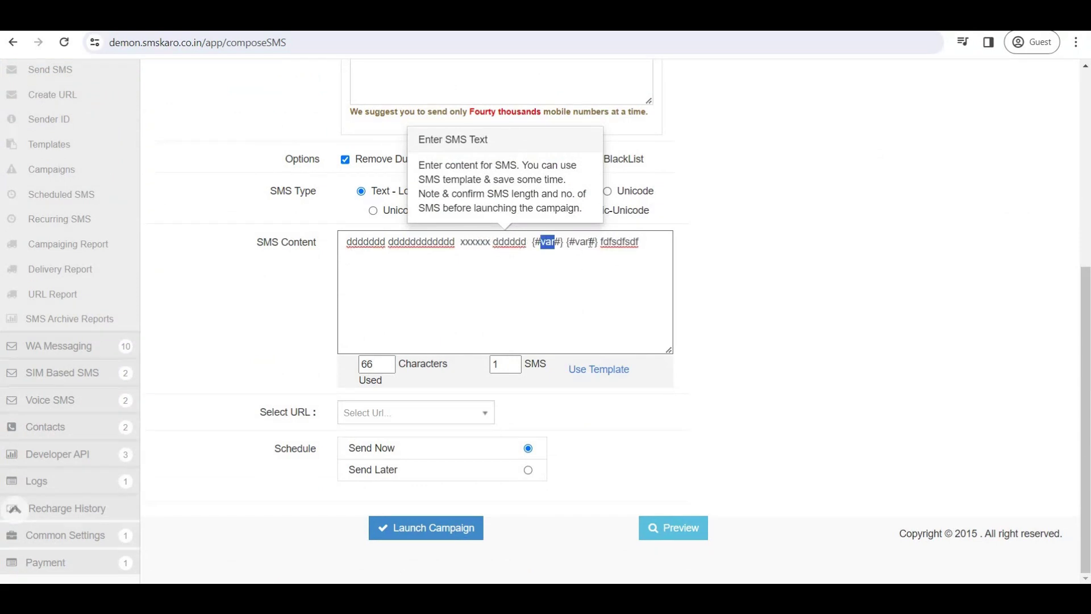
pyautogui.moveTo(589, 242); pyautogui.dragTo(595, 241)
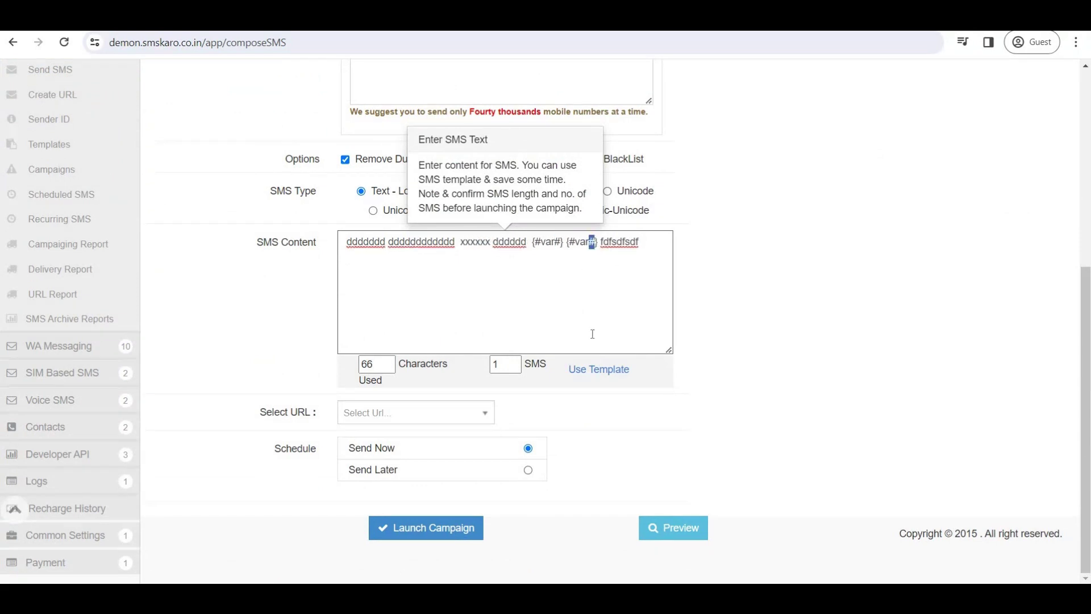
pyautogui.click(449, 530)
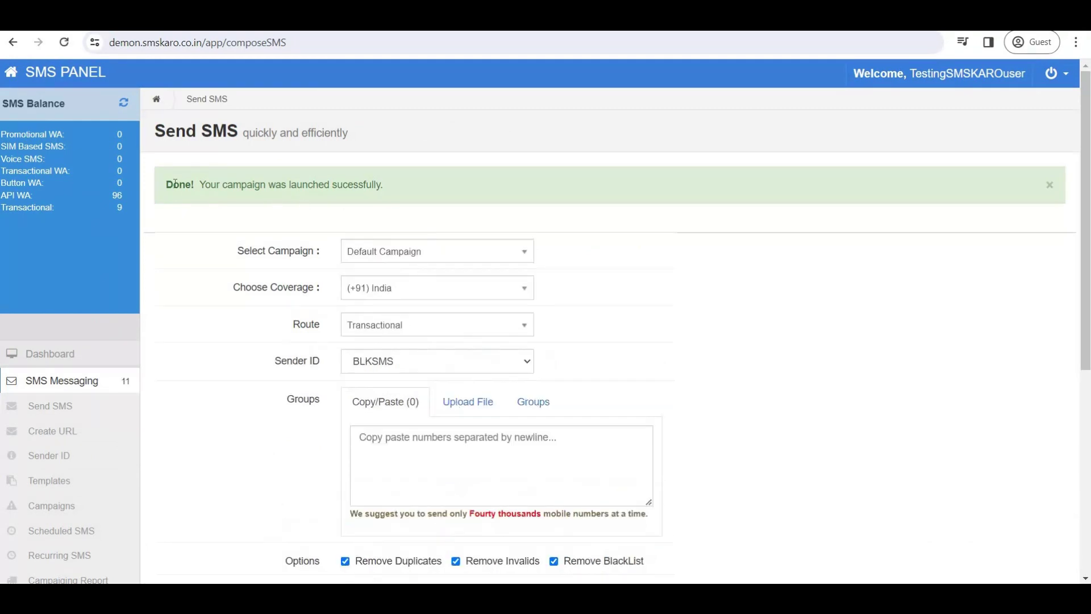
# Open Campaigning Report and check the campaign's delivery summary showing 1 Failed message.
pyautogui.moveTo(386, 186); pyautogui.dragTo(204, 186)
pyautogui.scroll(-3, 49, 352)
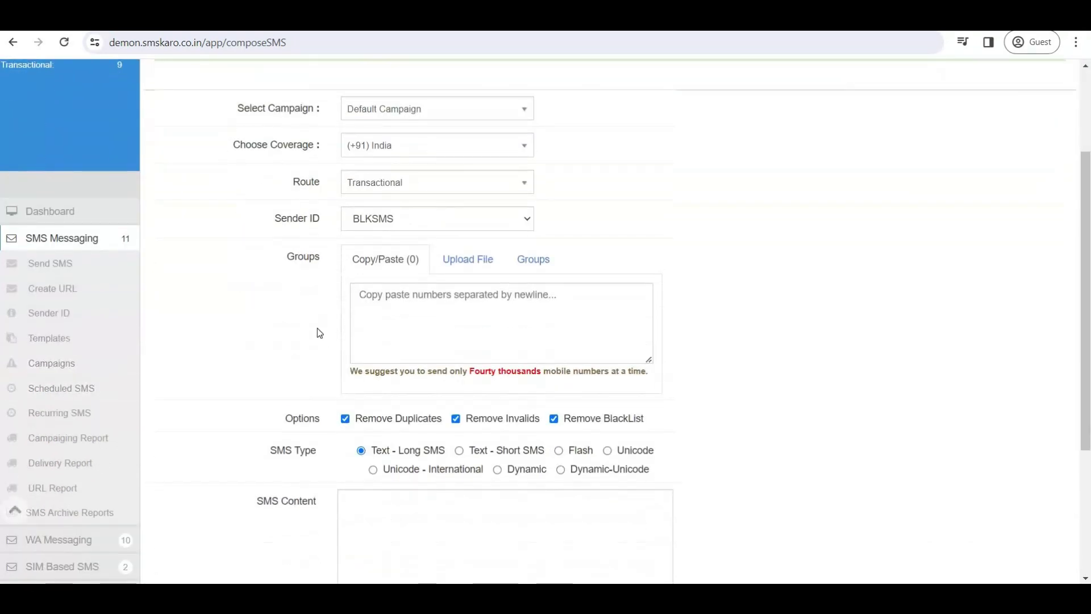
pyautogui.scroll(3, 27, 149)
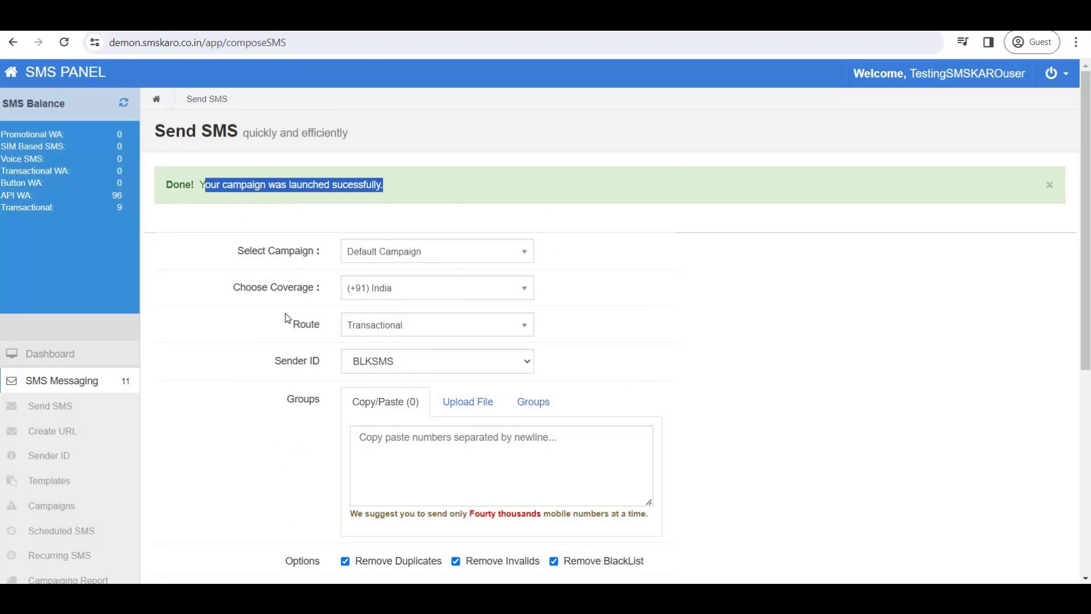
pyautogui.scroll(-3, 70, 320)
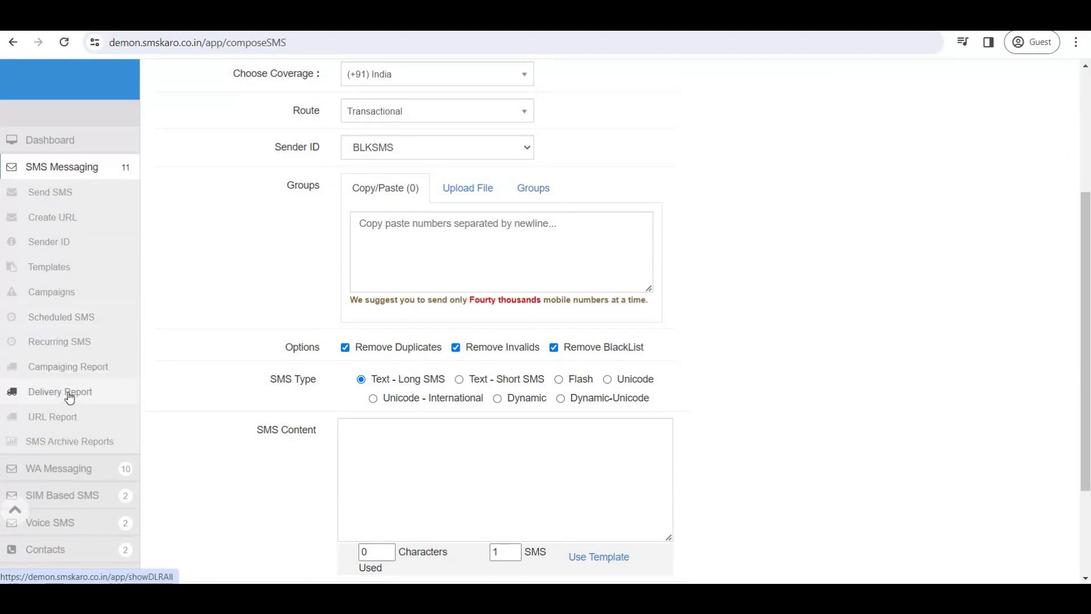
pyautogui.click(87, 367)
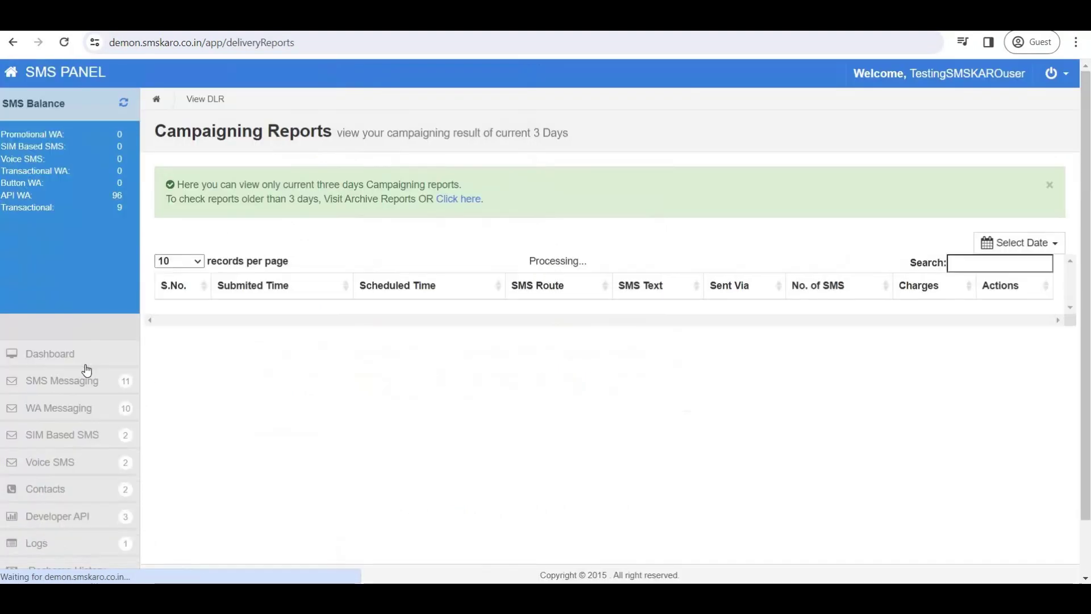
pyautogui.click(872, 326)
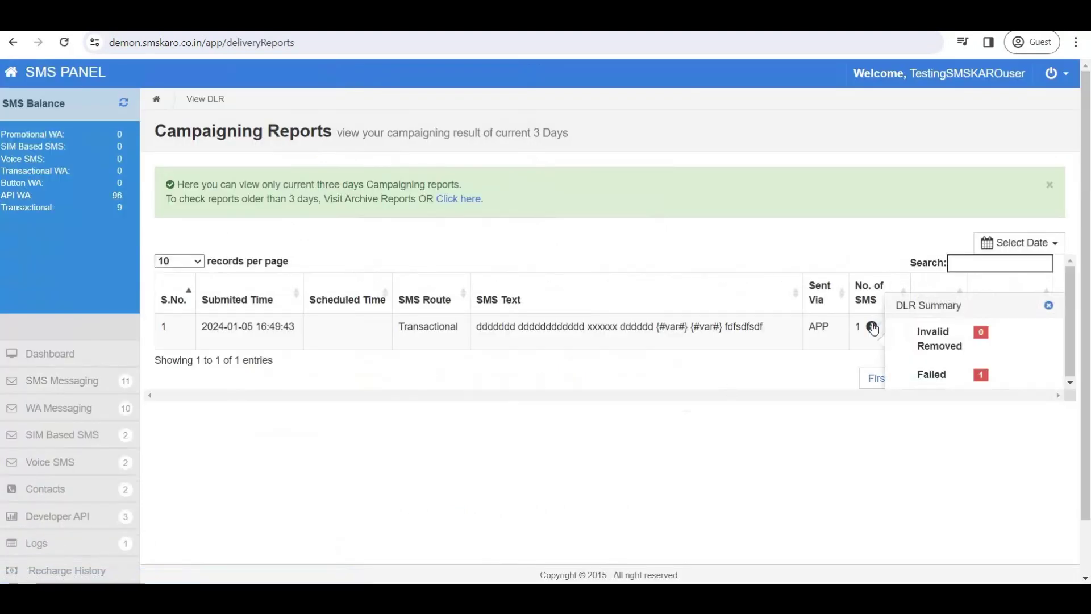
pyautogui.doubleClick(944, 375)
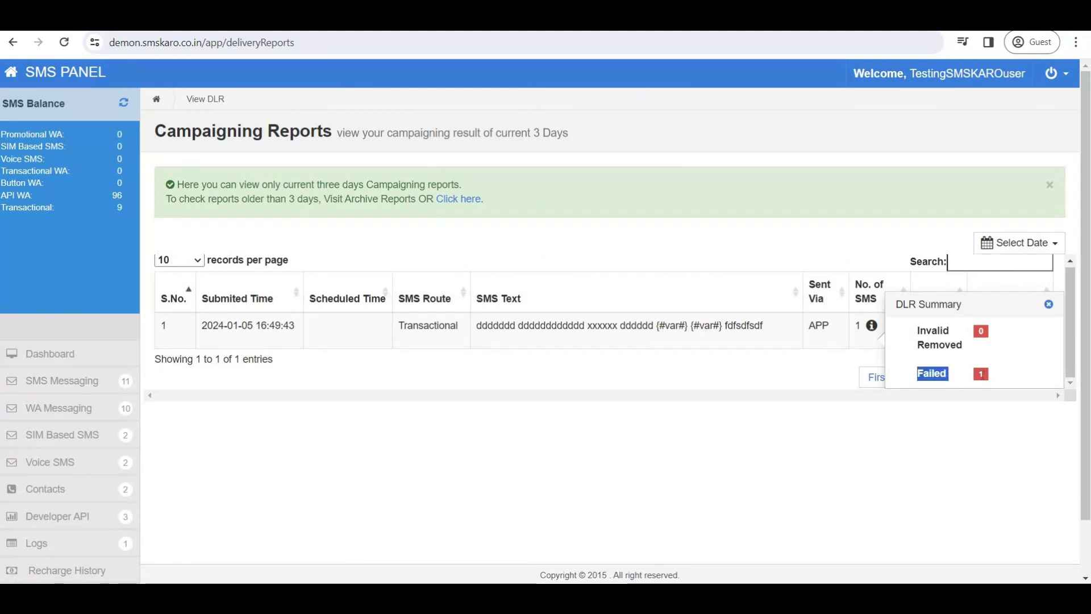
pyautogui.moveTo(492, 327); pyautogui.dragTo(758, 345)
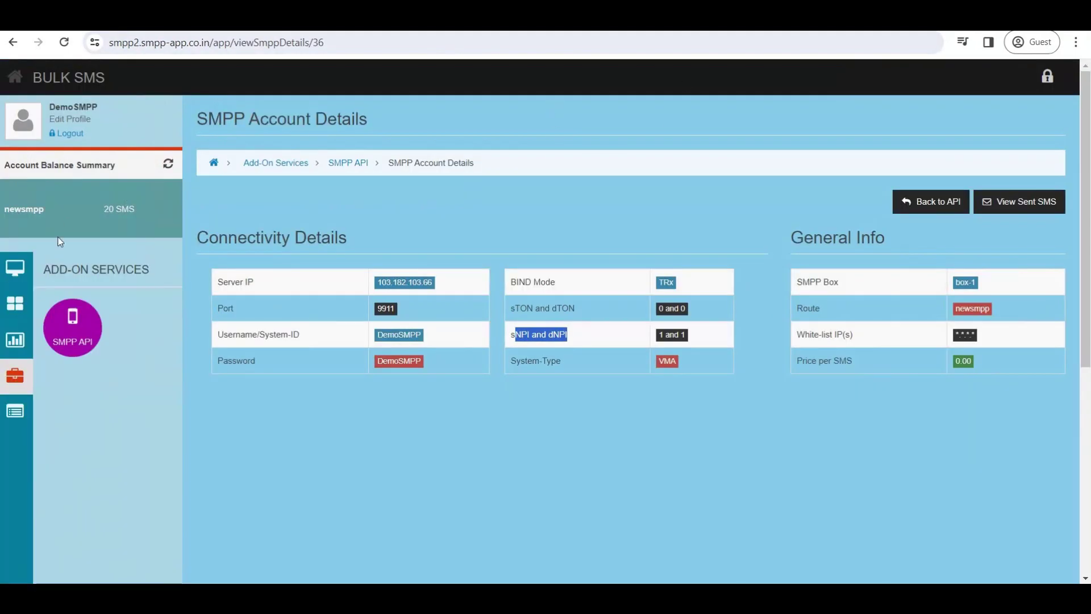
# Open the SMPP usage report and trim the web address back to /app/.
pyautogui.click(15, 267)
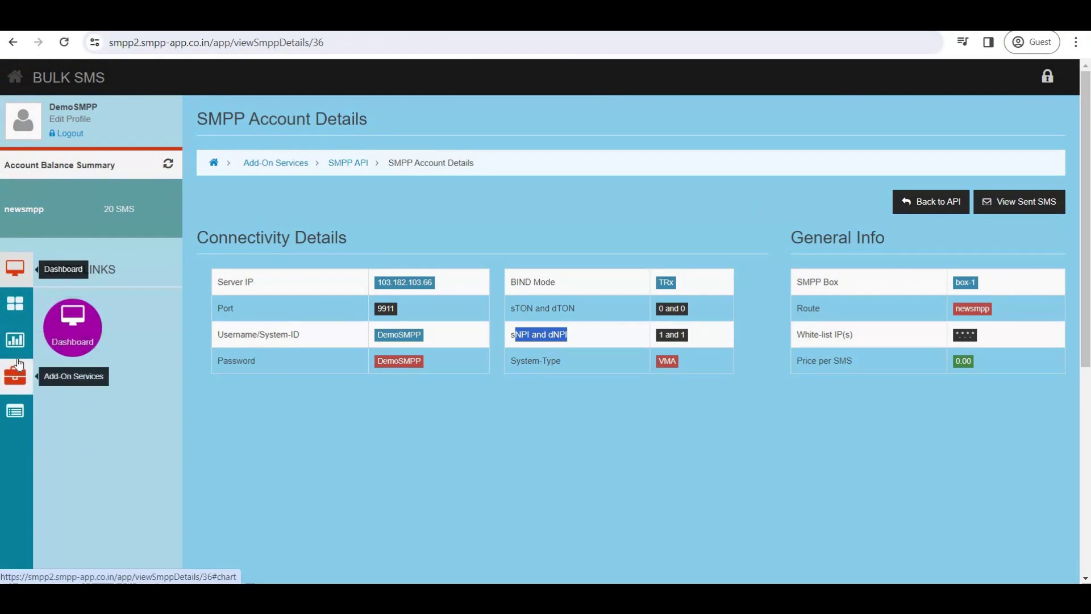
pyautogui.click(15, 340)
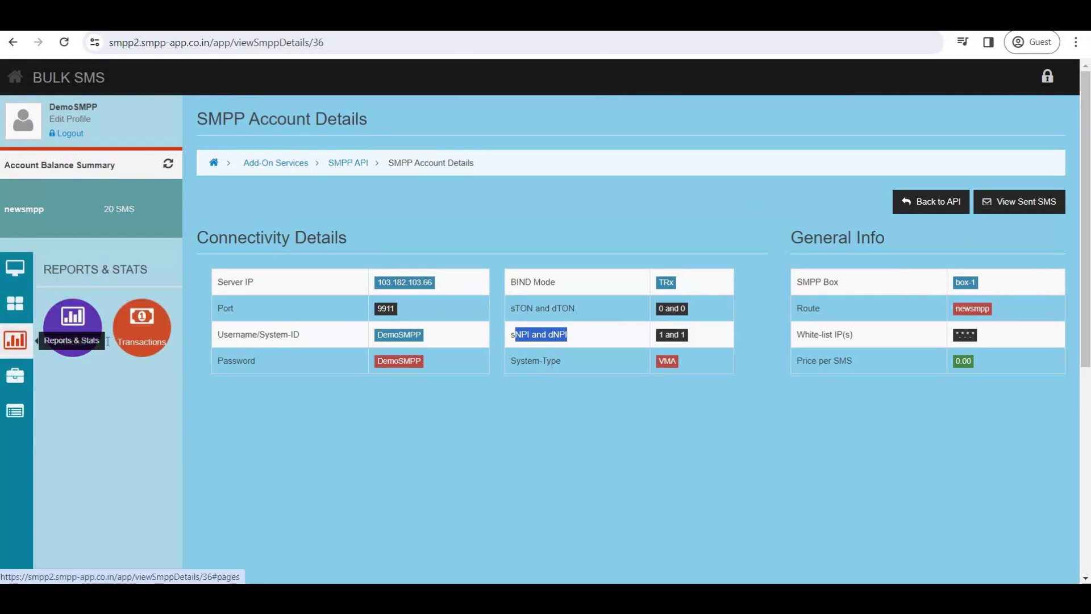
pyautogui.click(71, 324)
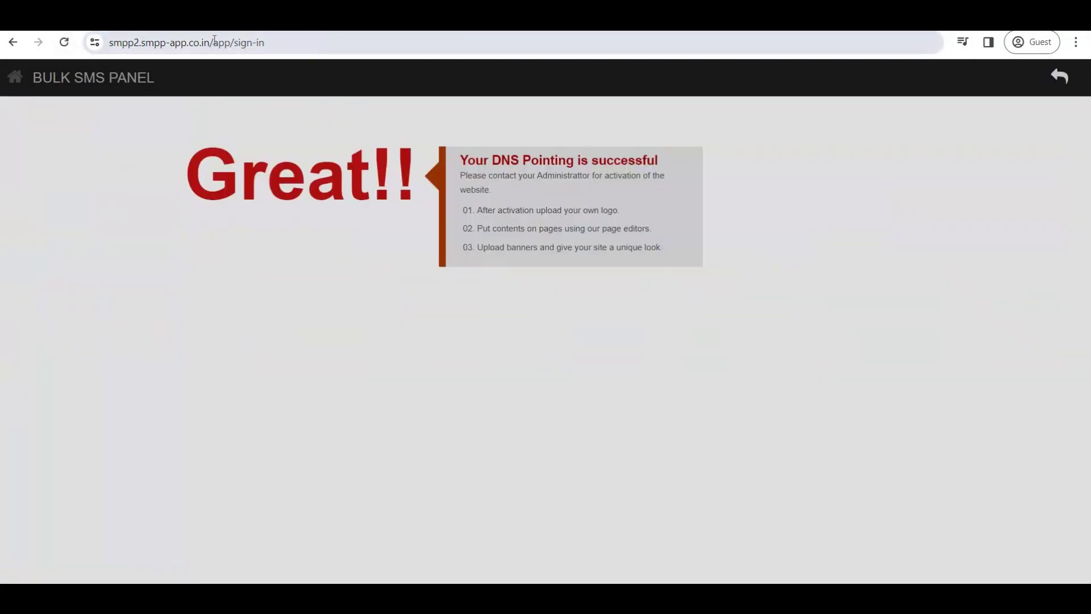
pyautogui.moveTo(238, 43); pyautogui.dragTo(310, 49)
pyautogui.press('BackSpace')
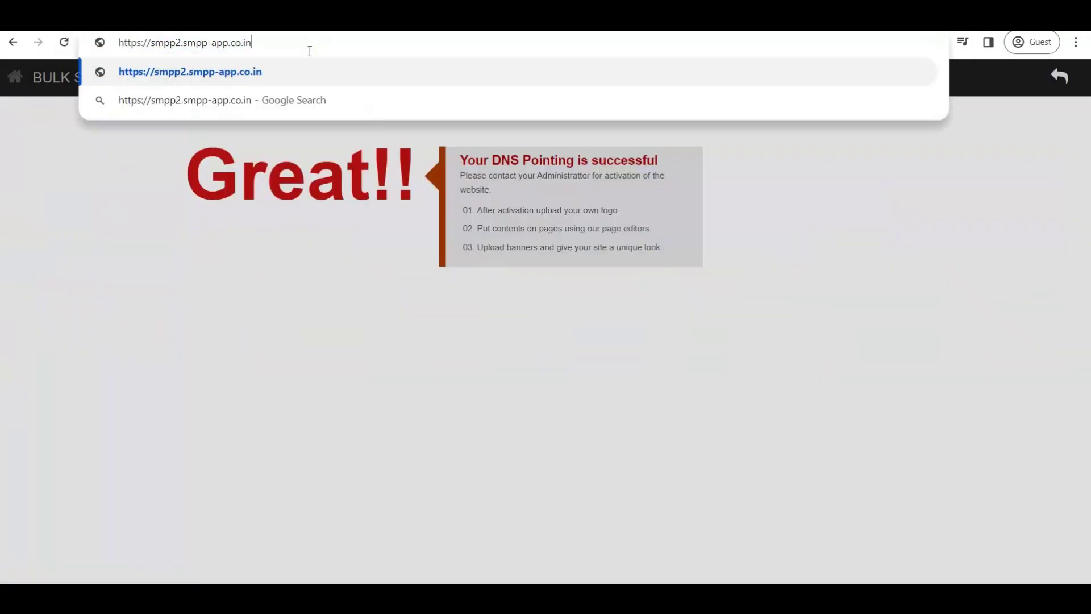
pyautogui.press('Return')
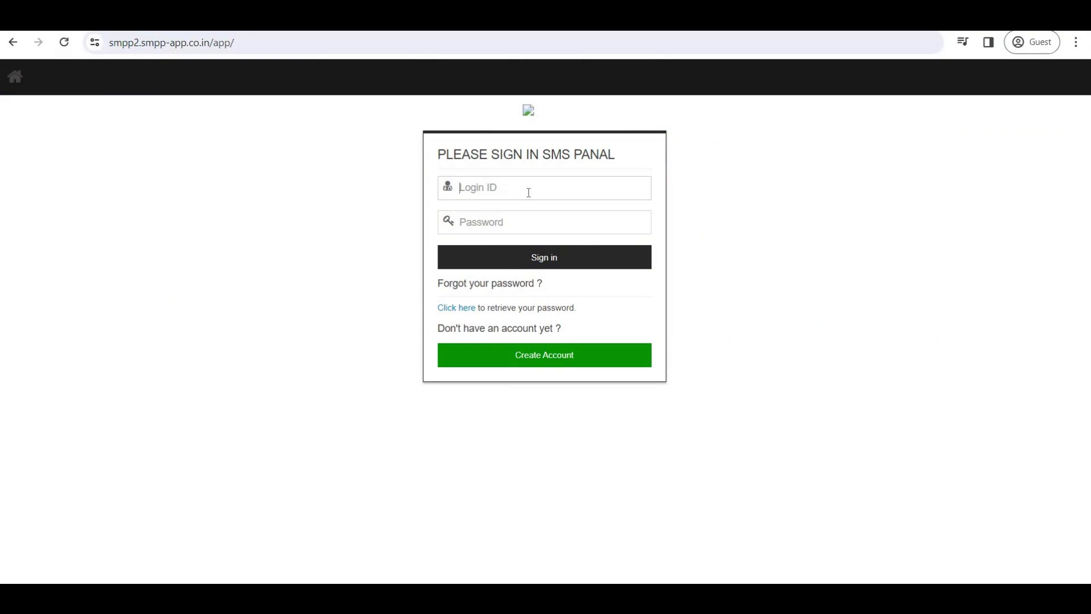
# Paste the MIS panel login ID and password from the notes and sign in.
pyautogui.click(500, 189)
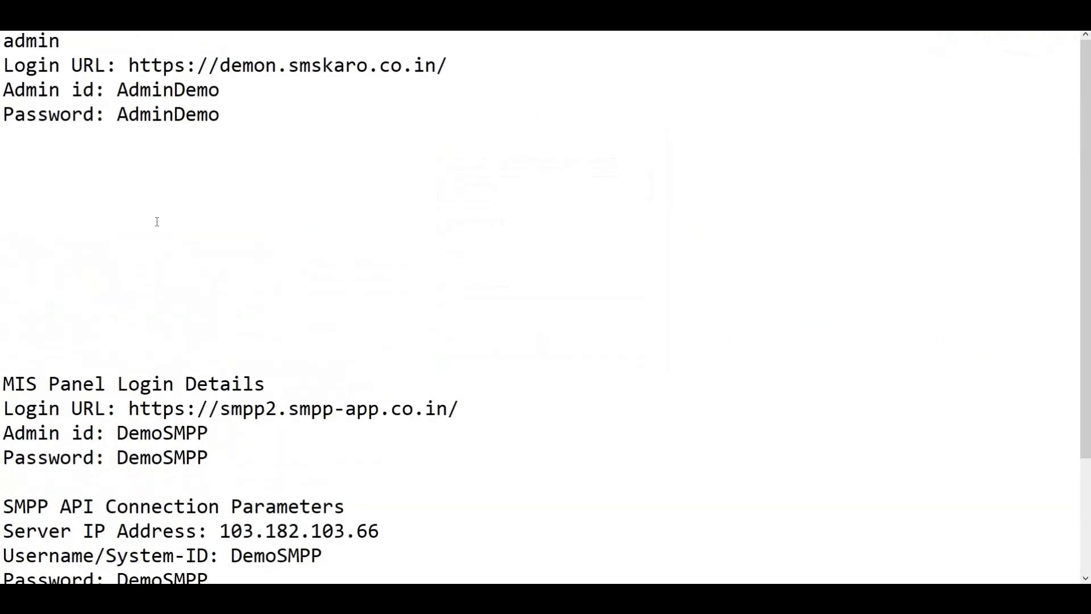
pyautogui.scroll(-2, 157, 222)
pyautogui.doubleClick(157, 286)
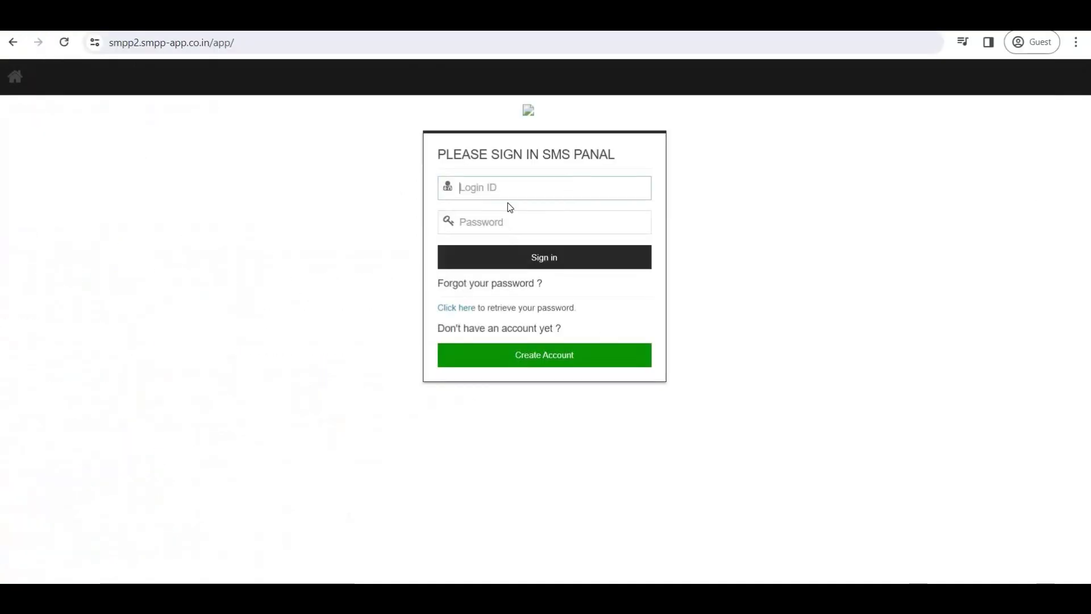
pyautogui.hotkey('ctrl', 'v')
pyautogui.click(504, 222)
pyautogui.hotkey('ctrl', 'v')
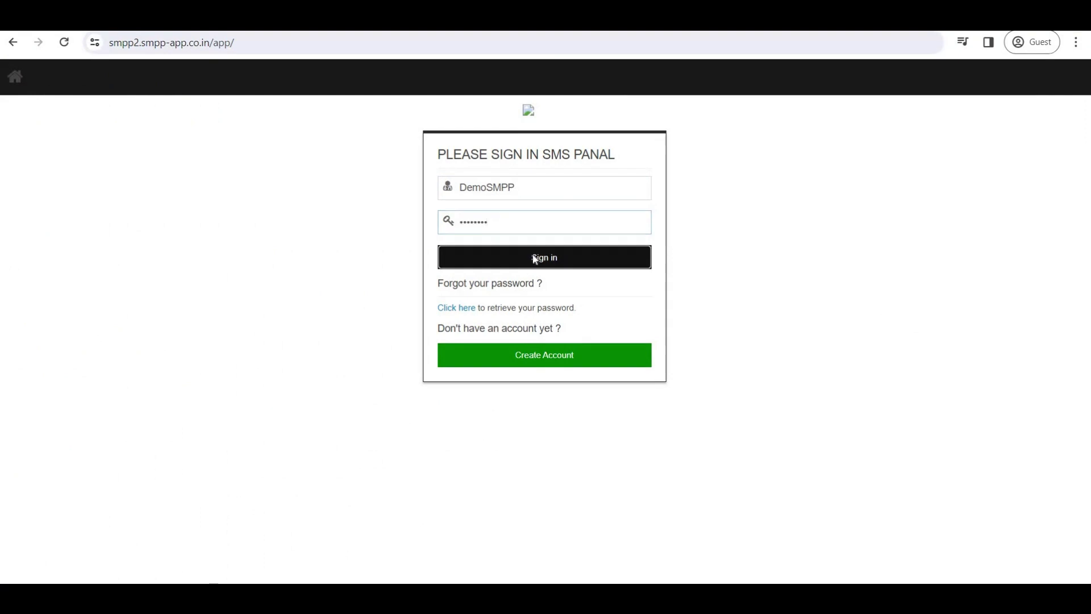
pyautogui.click(533, 259)
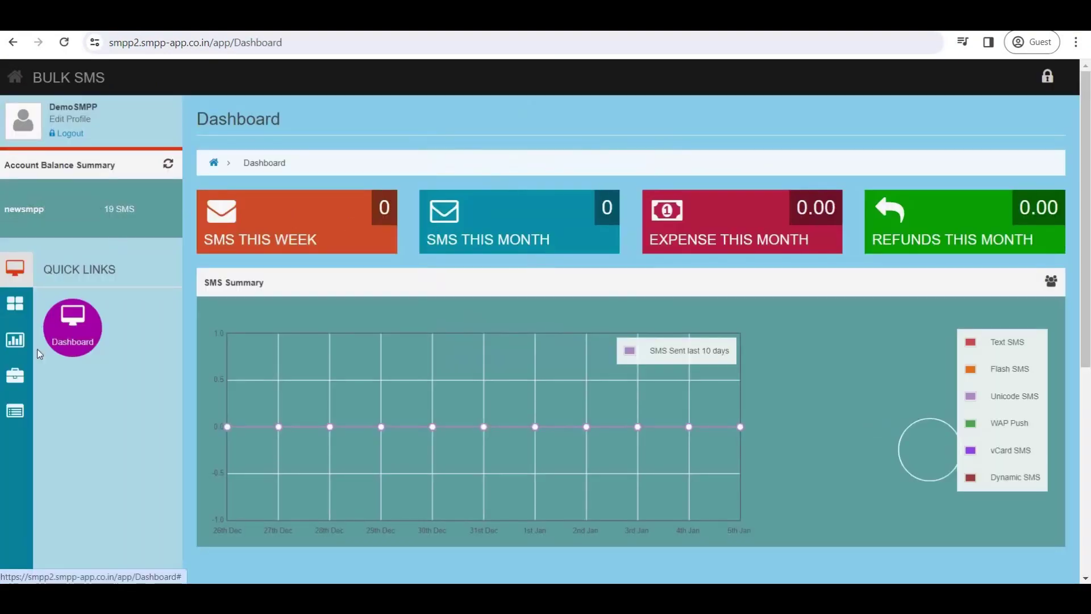
pyautogui.moveTo(15, 340)
pyautogui.click(72, 328)
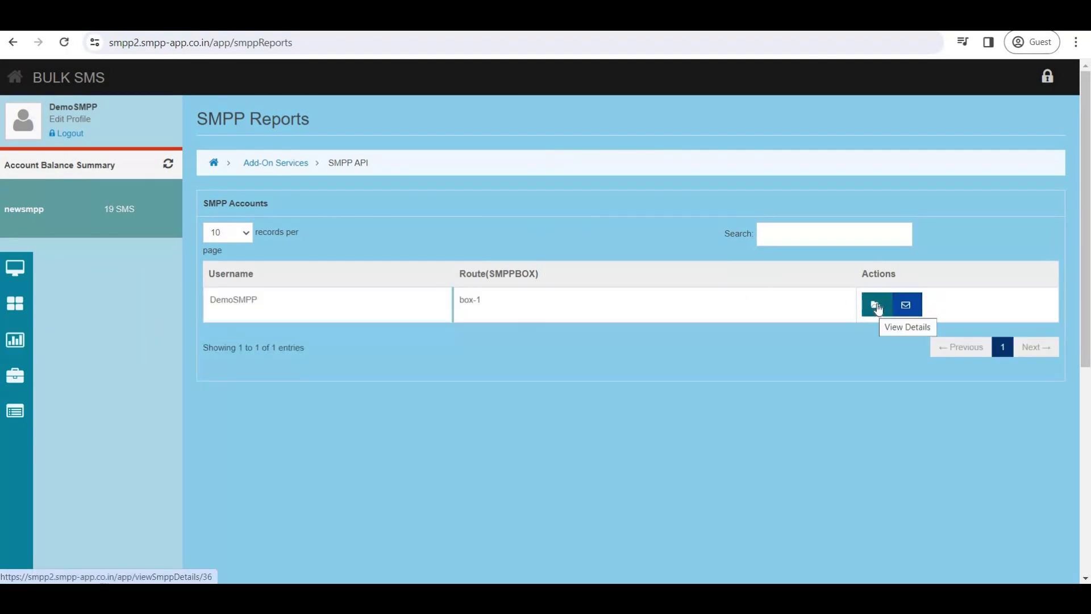
pyautogui.click(907, 306)
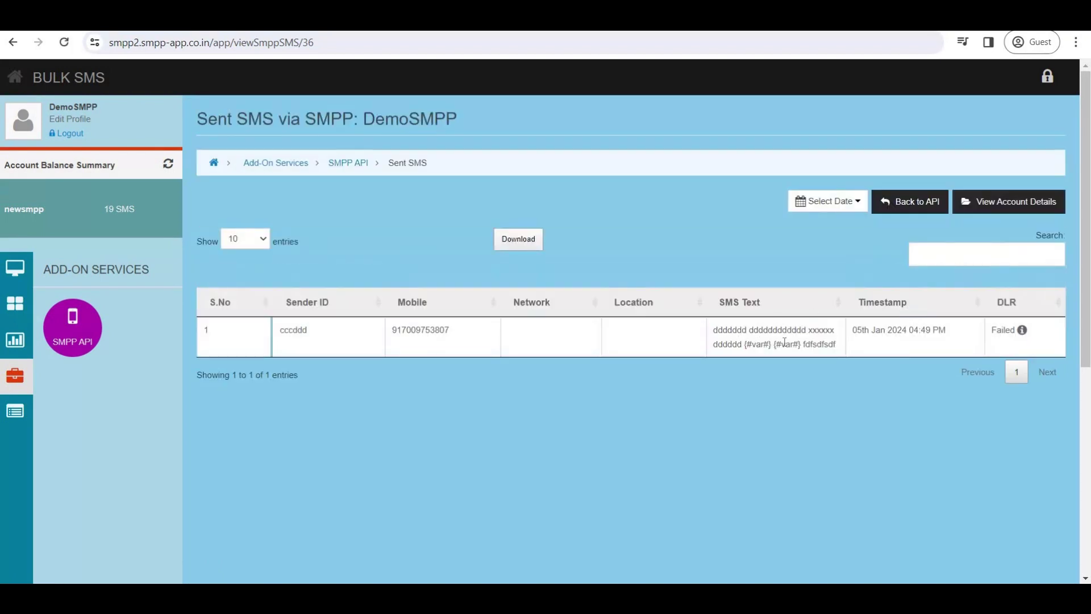
pyautogui.tripleClick(784, 341)
pyautogui.click(1023, 333)
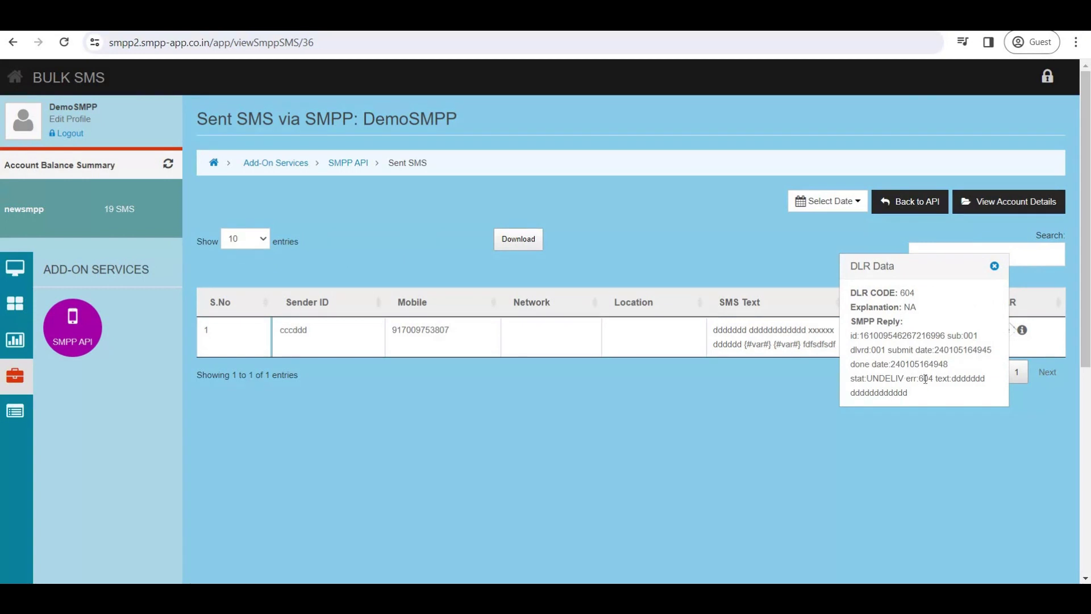
pyautogui.moveTo(919, 378); pyautogui.dragTo(931, 378)
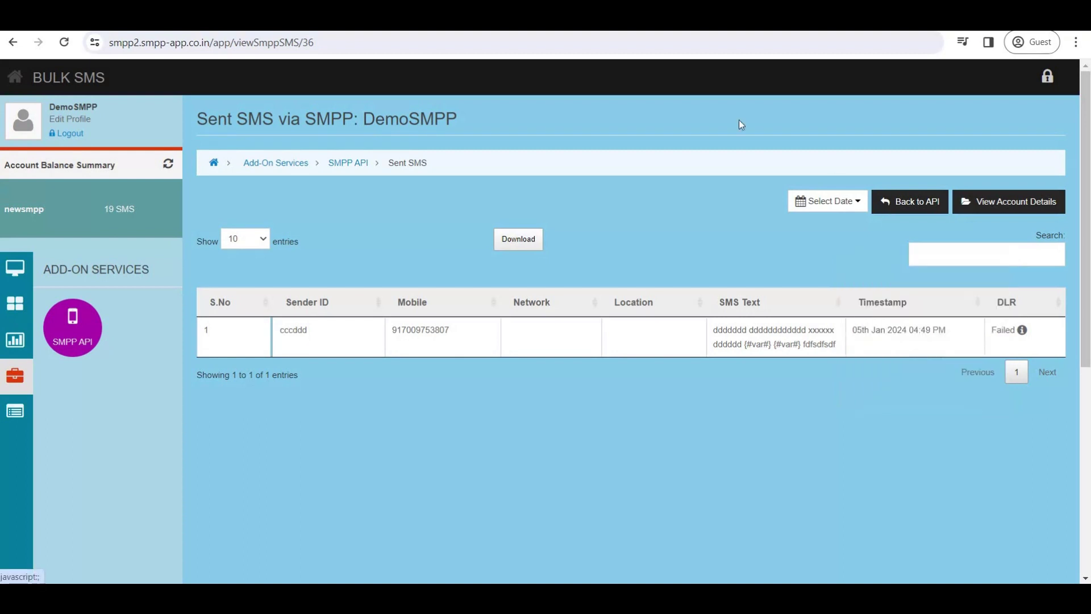
pyautogui.click(994, 266)
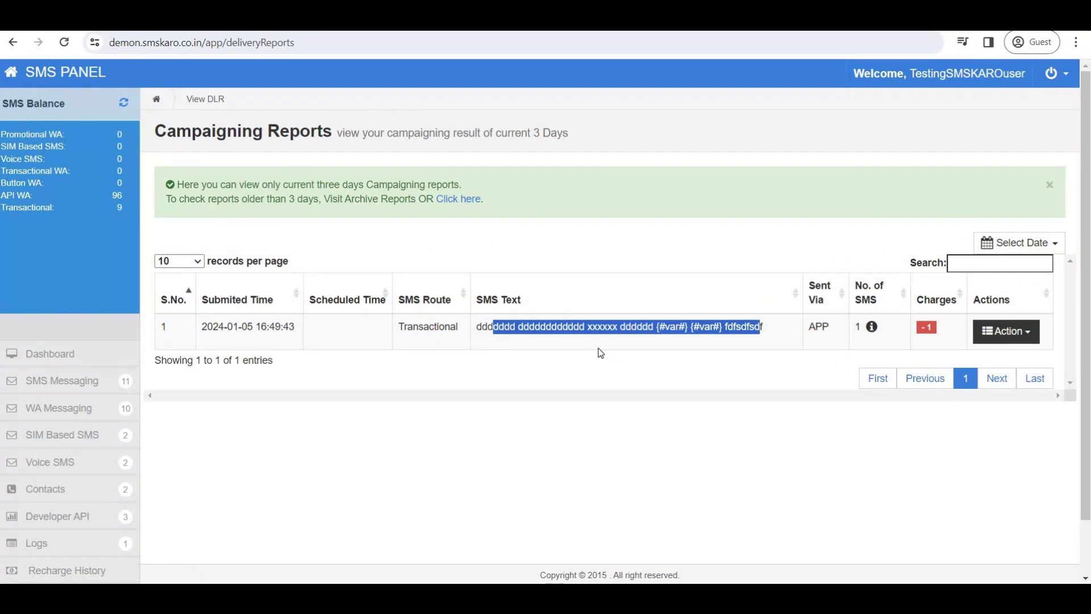
# Review the campaign's DLR summary, log out of the client account, and sign in as admin.
pyautogui.click(871, 328)
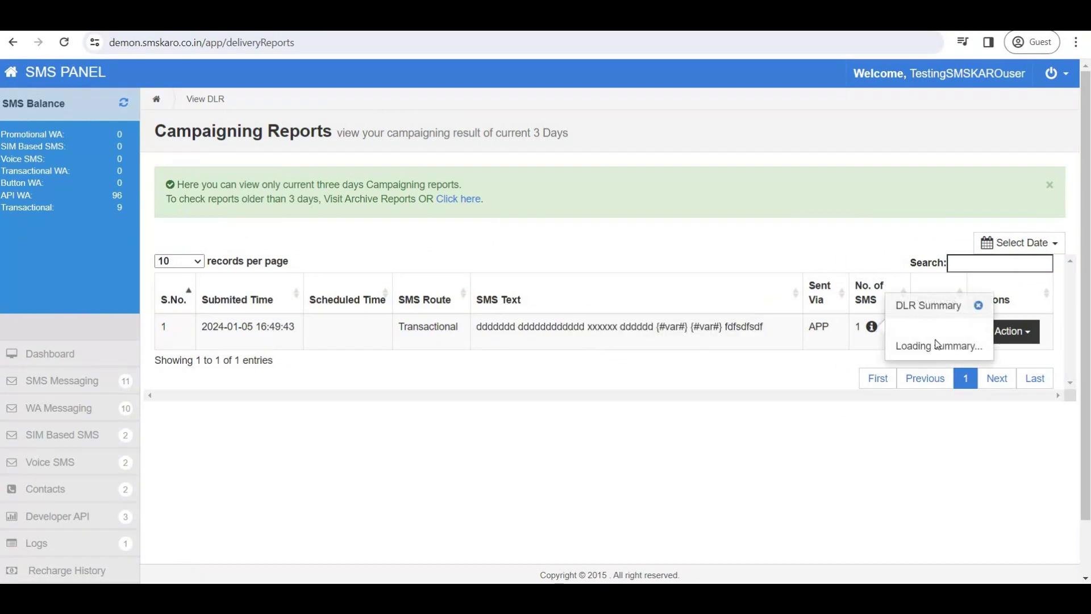
pyautogui.click(1049, 305)
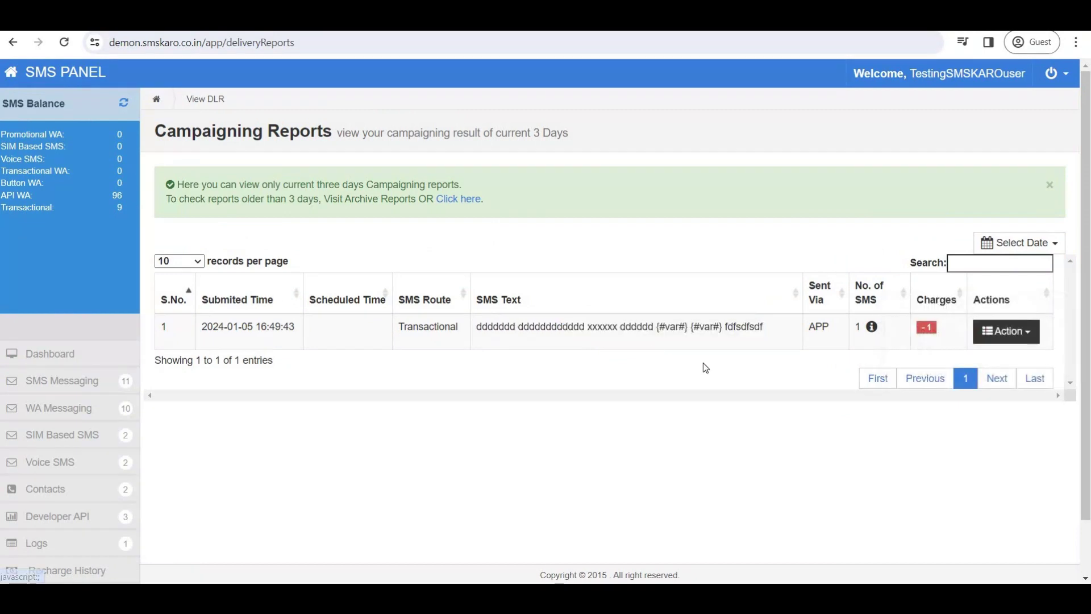
pyautogui.click(1064, 80)
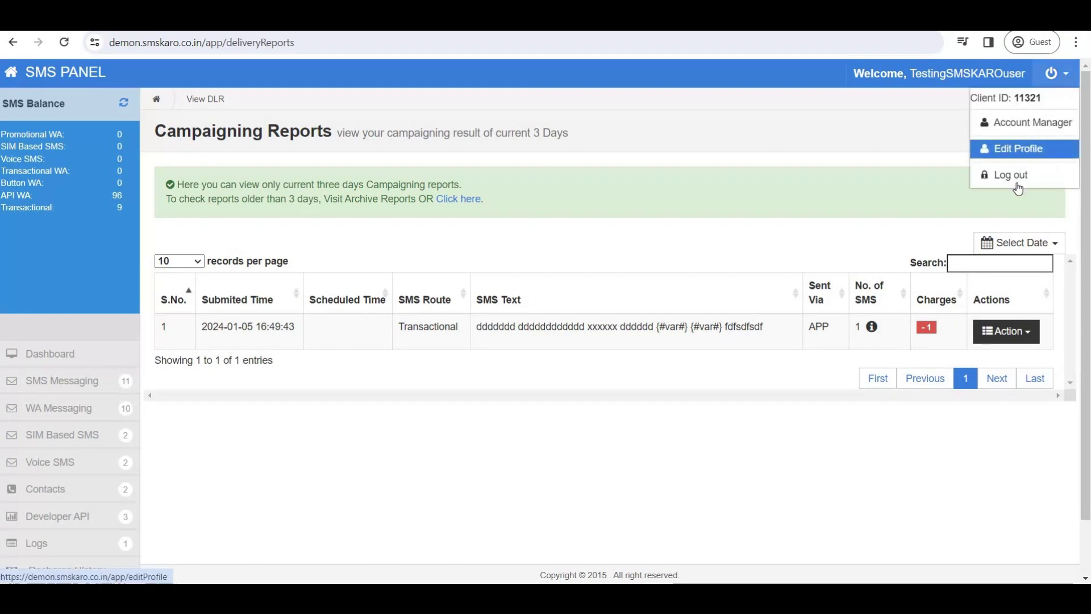
pyautogui.click(1014, 175)
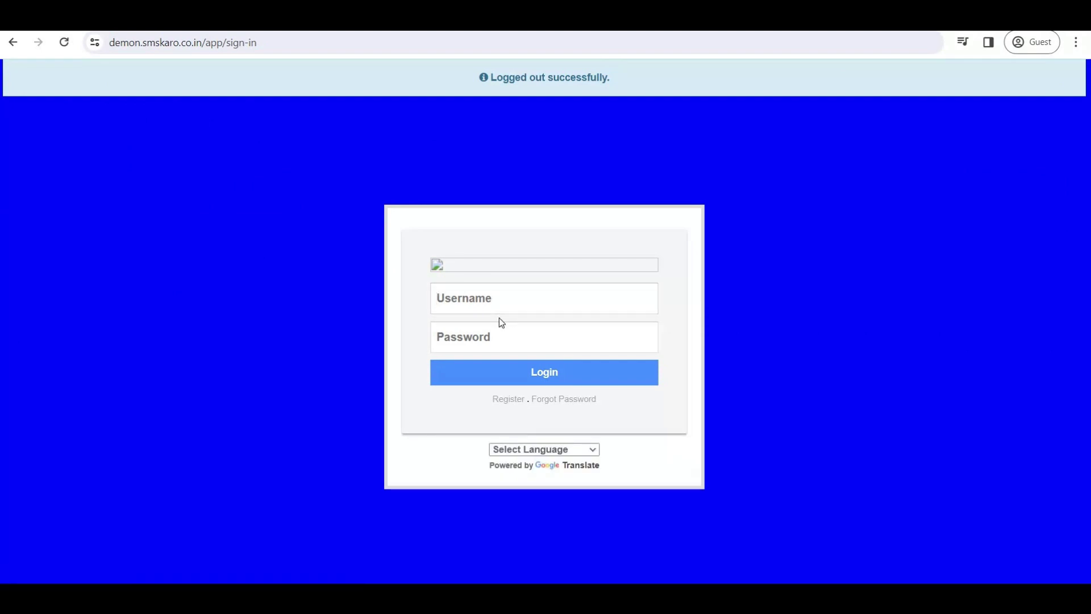
pyautogui.write('Admin123456789')
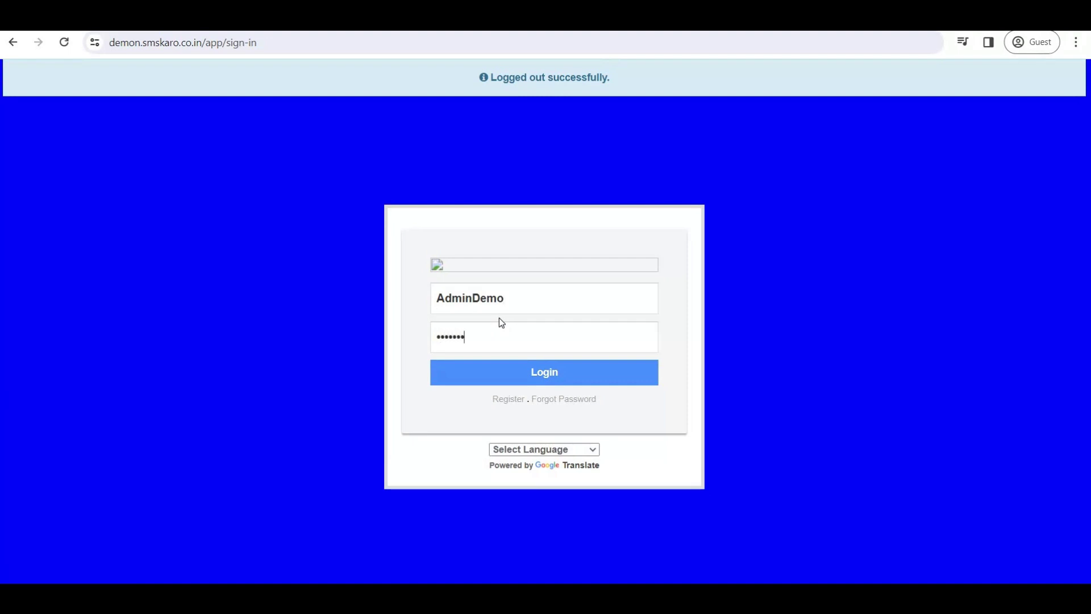
pyautogui.press('Return')
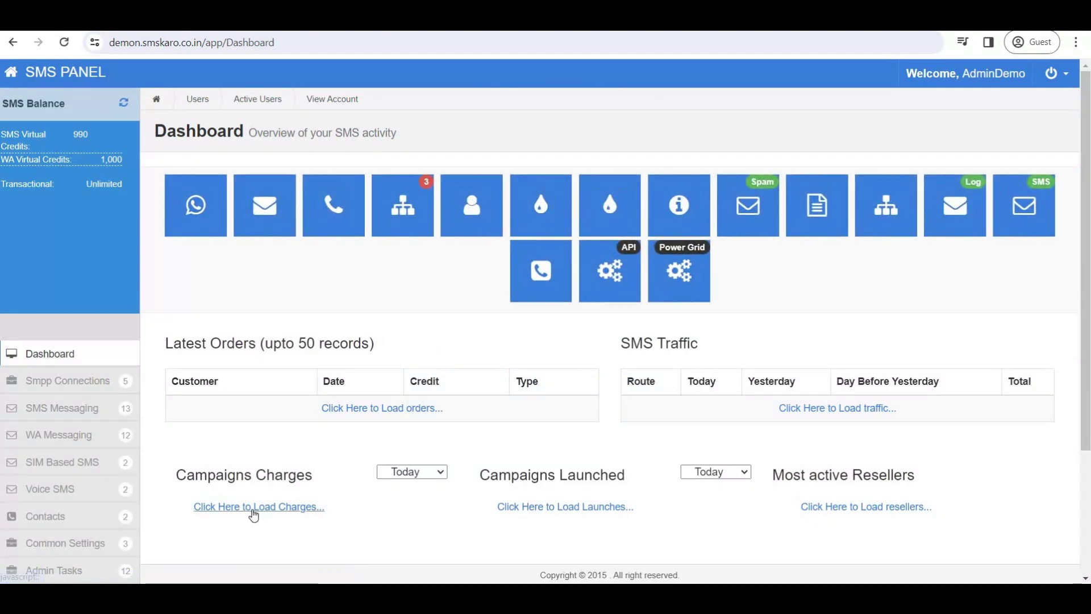
# From today's Campaigns Charges, open the client's Sent SMS campaign report via Action > View.
pyautogui.click(253, 508)
pyautogui.scroll(-3, 239, 506)
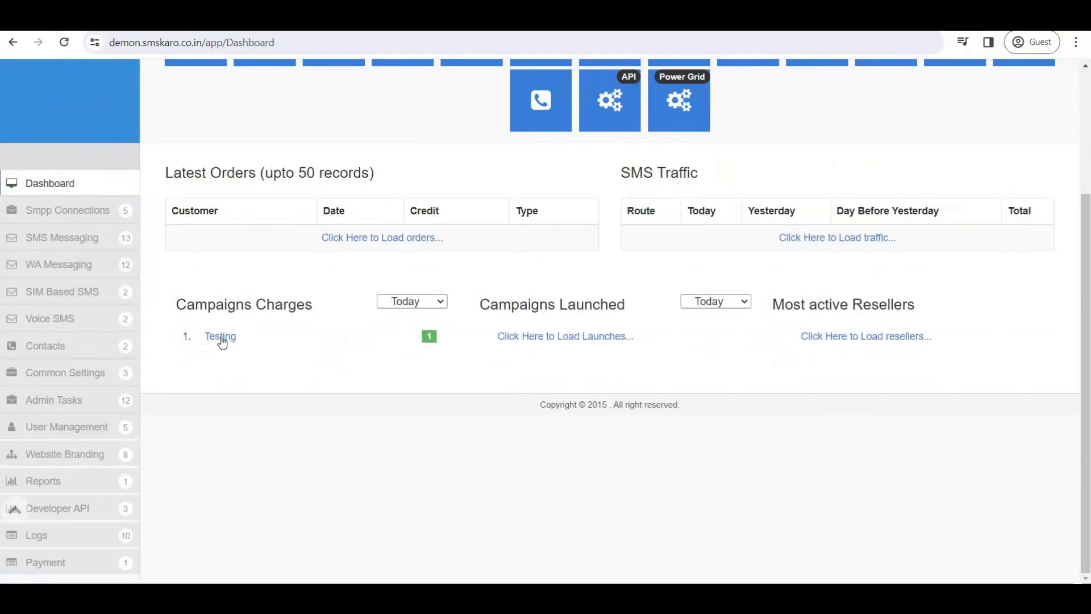
pyautogui.click(221, 337)
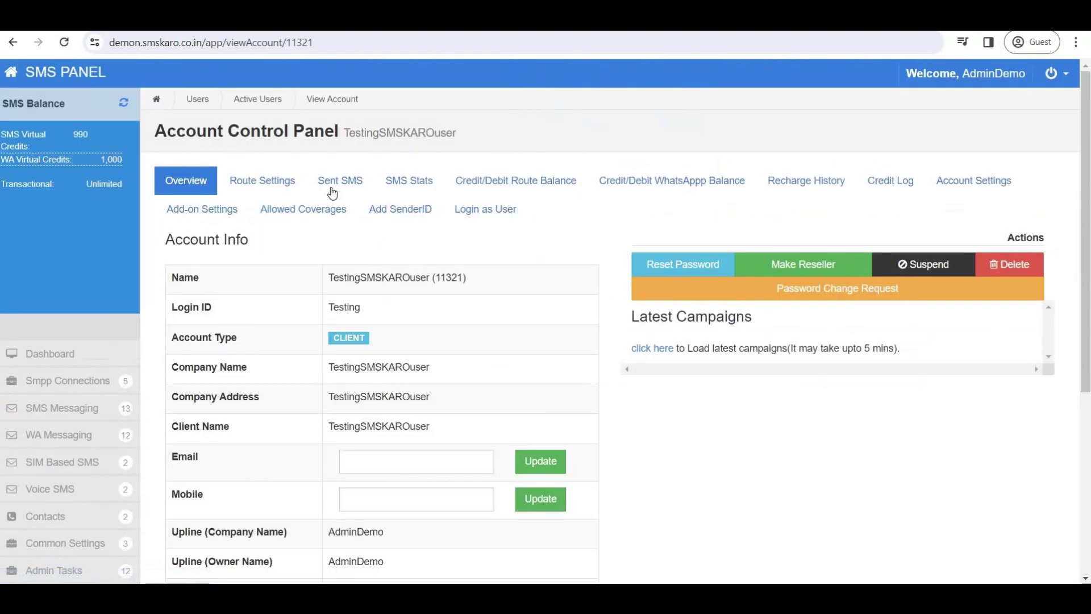
pyautogui.click(332, 182)
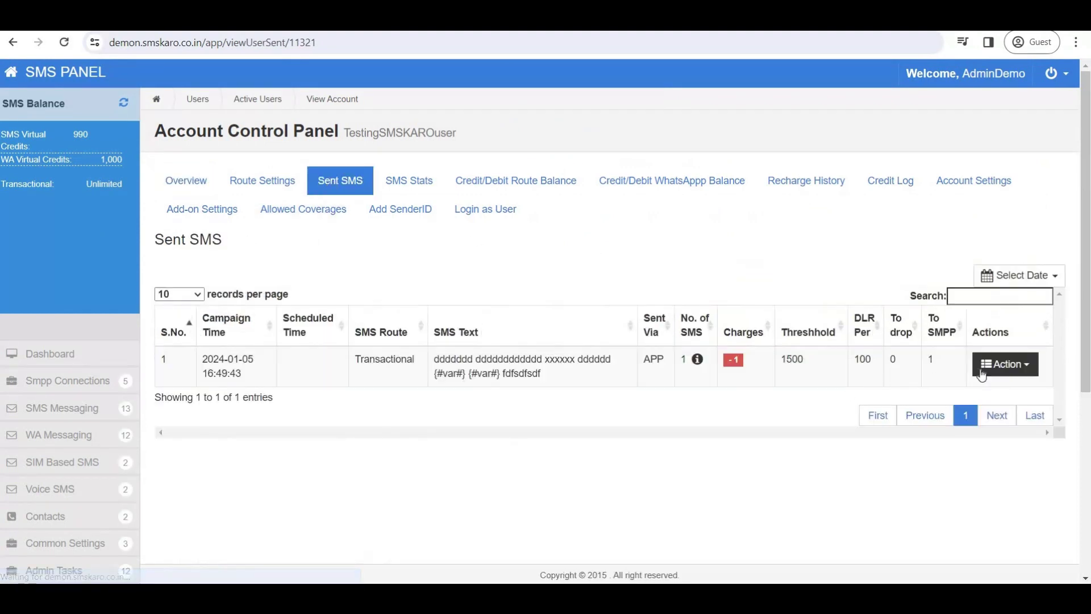
pyautogui.click(993, 371)
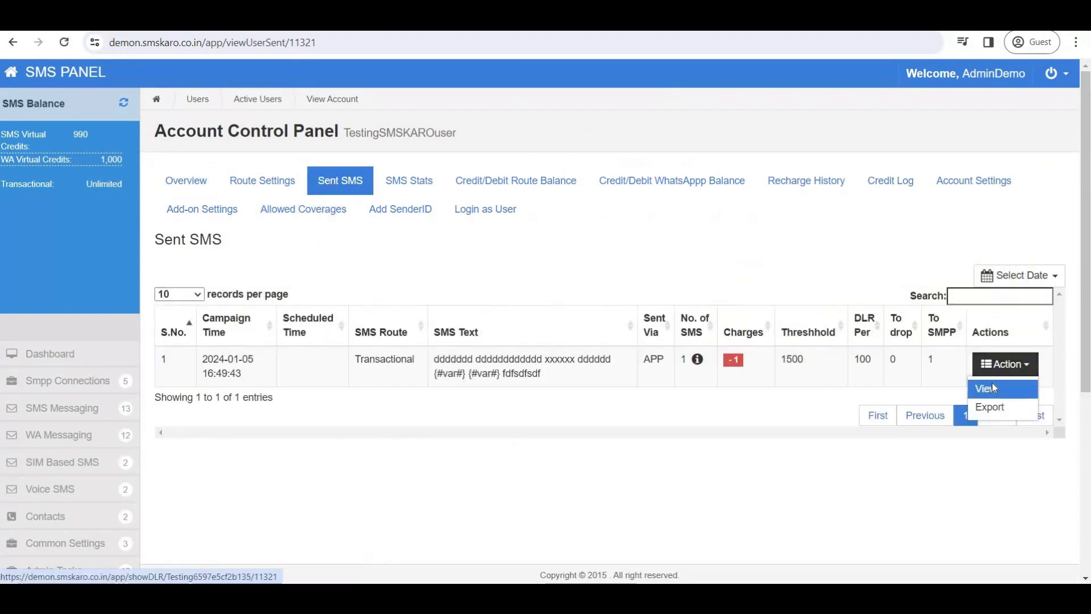
pyautogui.click(992, 383)
# Inspect the DLR error 604, TLV PE ID and Telemarketer ID, and the number's country code.
pyautogui.scroll(-10, 955, 426)
pyautogui.scroll(-5, 955, 426)
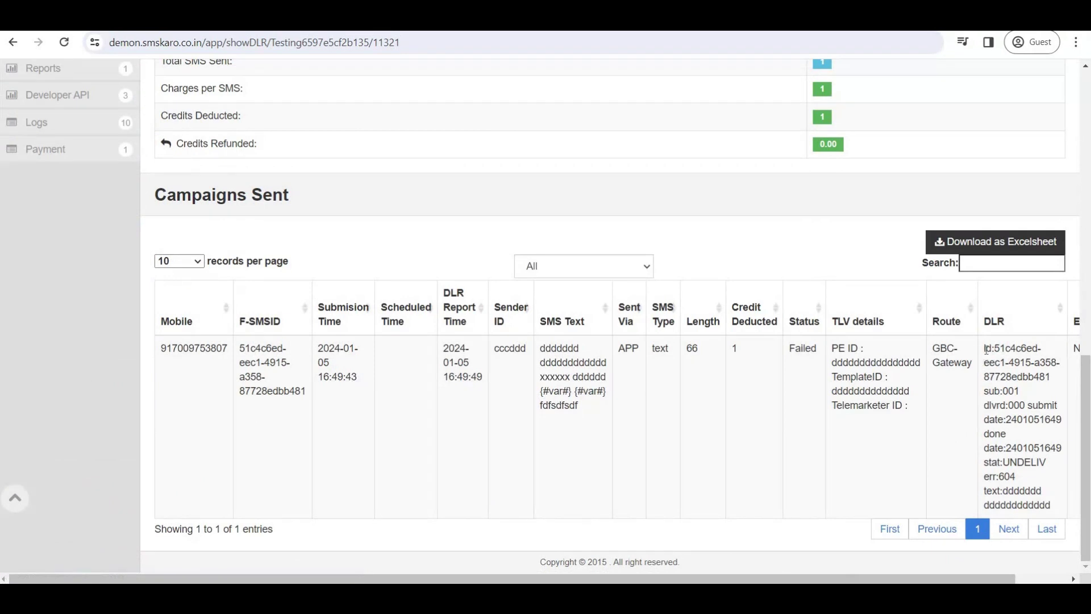
pyautogui.moveTo(985, 347); pyautogui.dragTo(1058, 508)
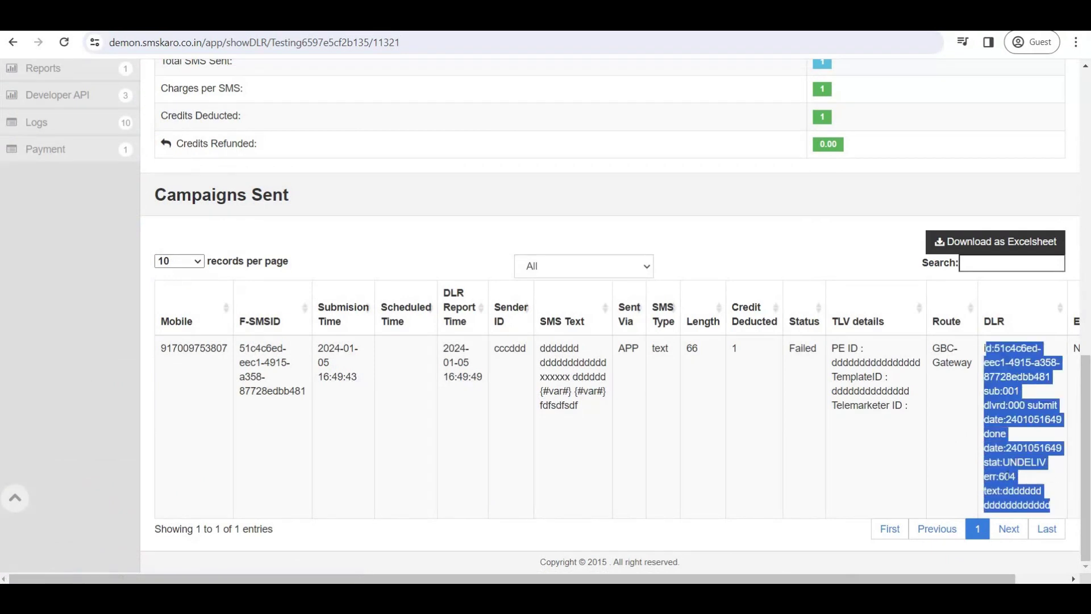
pyautogui.doubleClick(1006, 476)
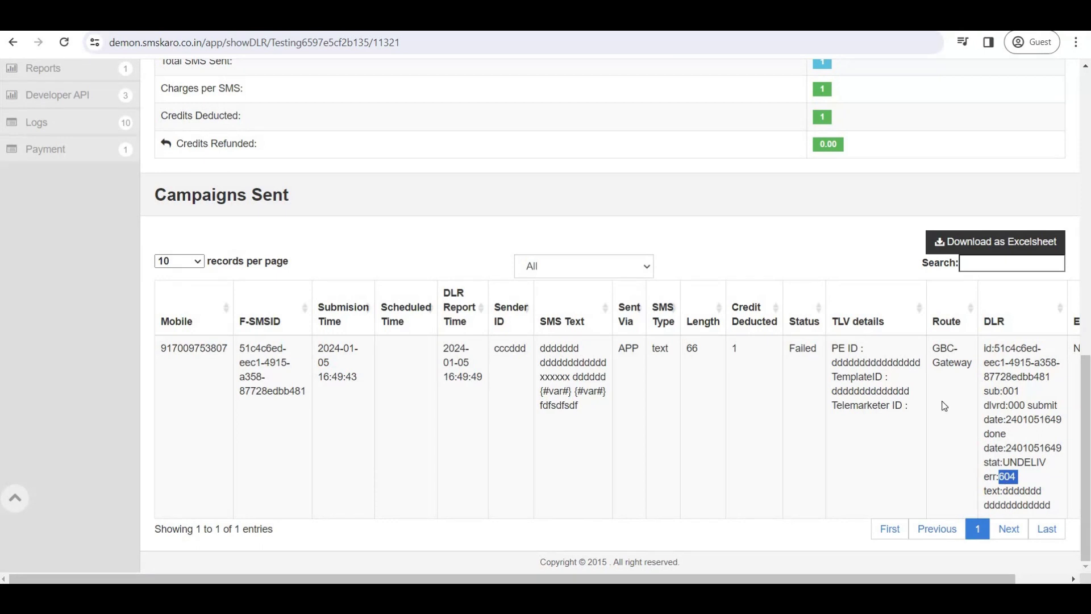
pyautogui.moveTo(832, 363); pyautogui.dragTo(916, 364)
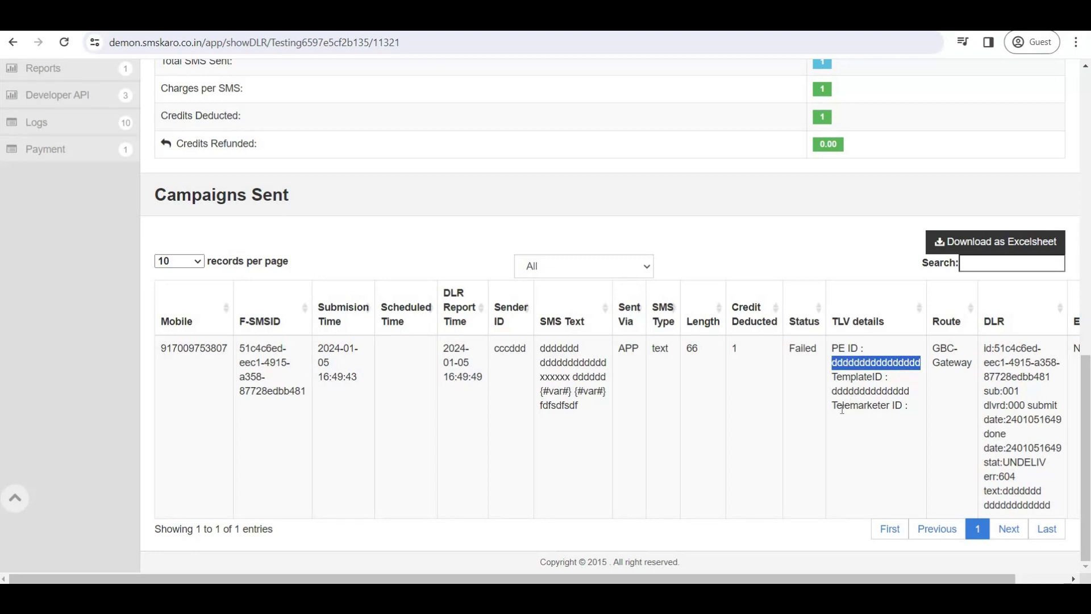
pyautogui.moveTo(842, 406); pyautogui.dragTo(892, 364)
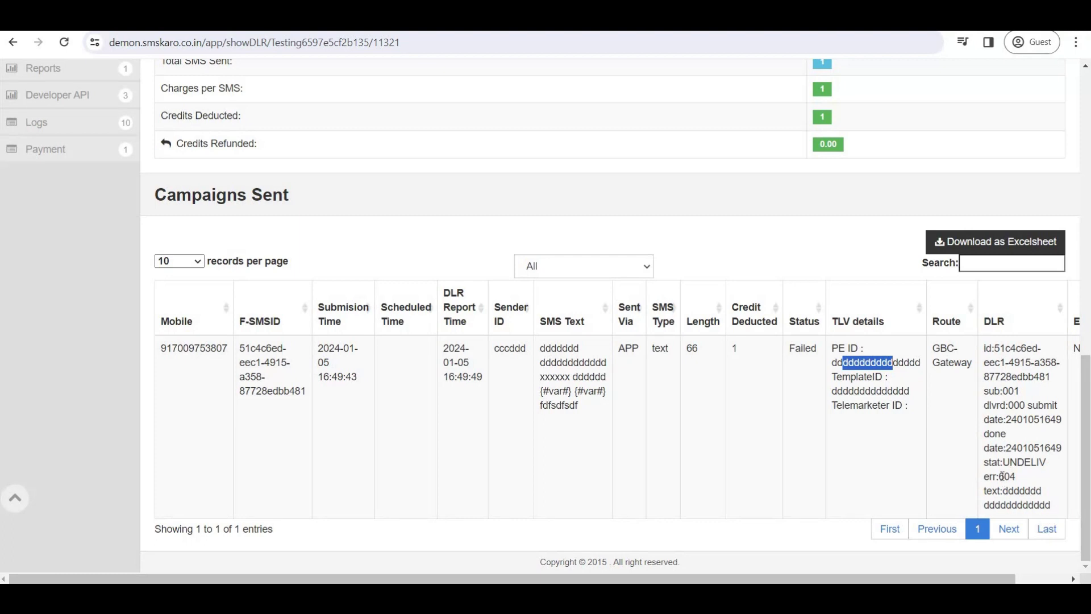
pyautogui.moveTo(1000, 476); pyautogui.dragTo(1017, 481)
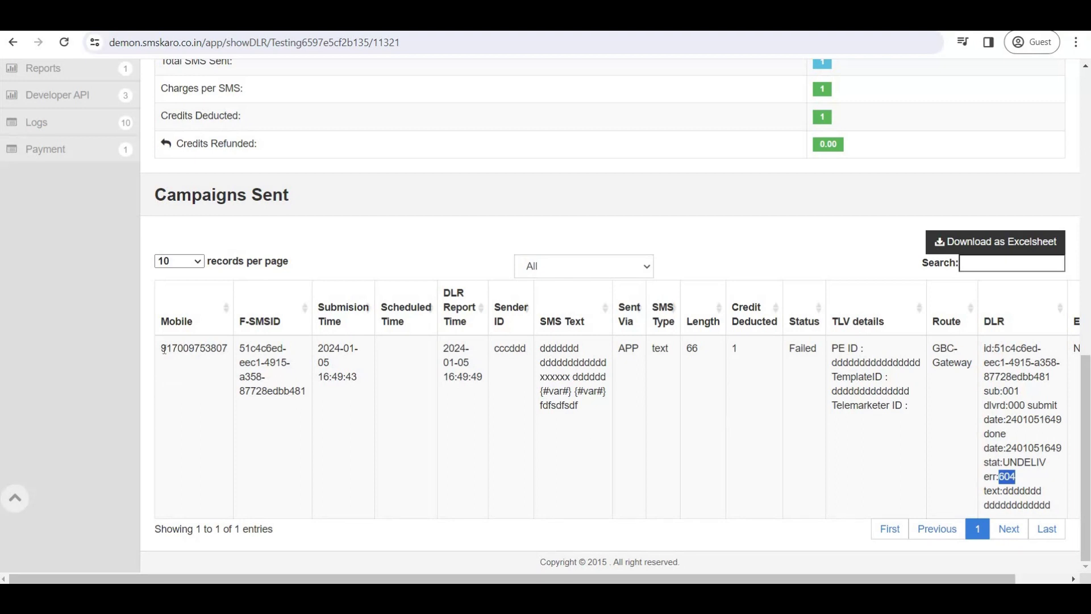
pyautogui.moveTo(162, 349); pyautogui.dragTo(172, 349)
pyautogui.scroll(9, 556, 389)
pyautogui.scroll(3, 563, 383)
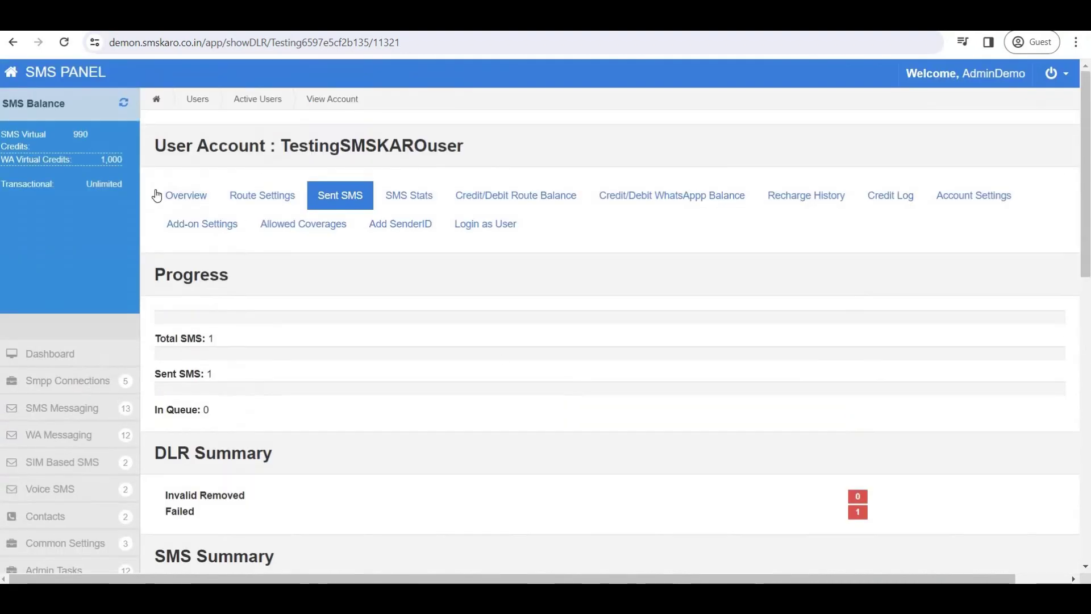
# Return to the client overview and open Logs > SMS Logs.
pyautogui.click(178, 203)
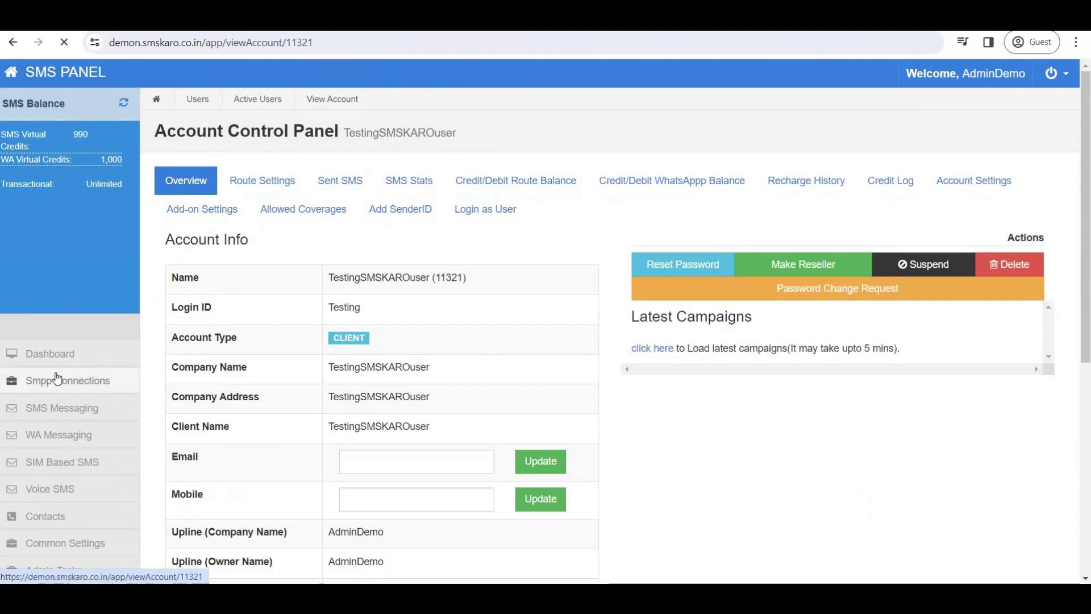
pyautogui.scroll(-6, 73, 426)
pyautogui.scroll(1, 67, 462)
pyautogui.scroll(-2, 39, 500)
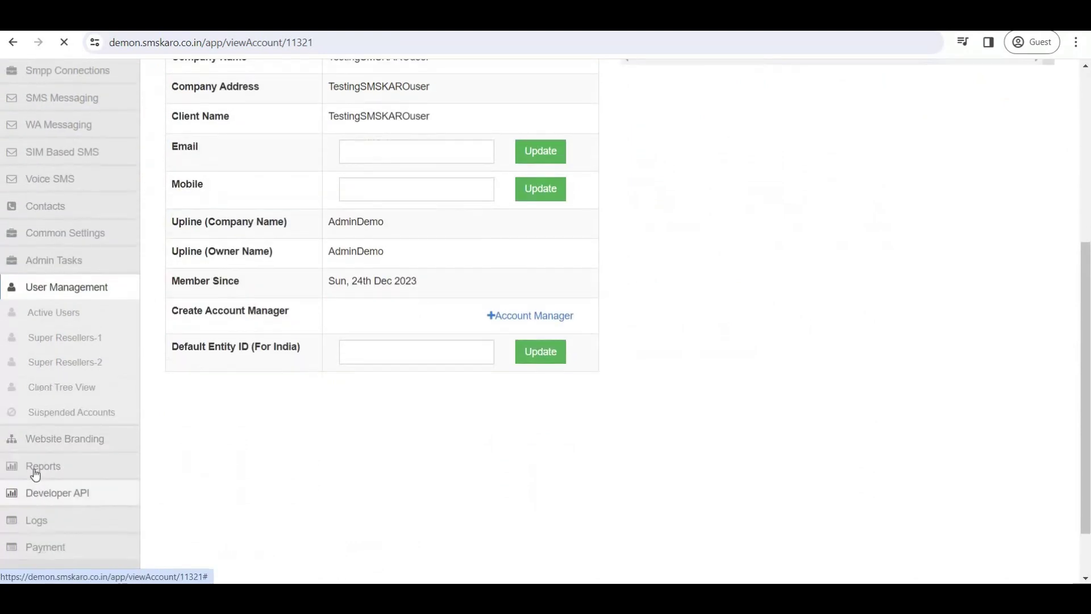
pyautogui.scroll(1, 53, 451)
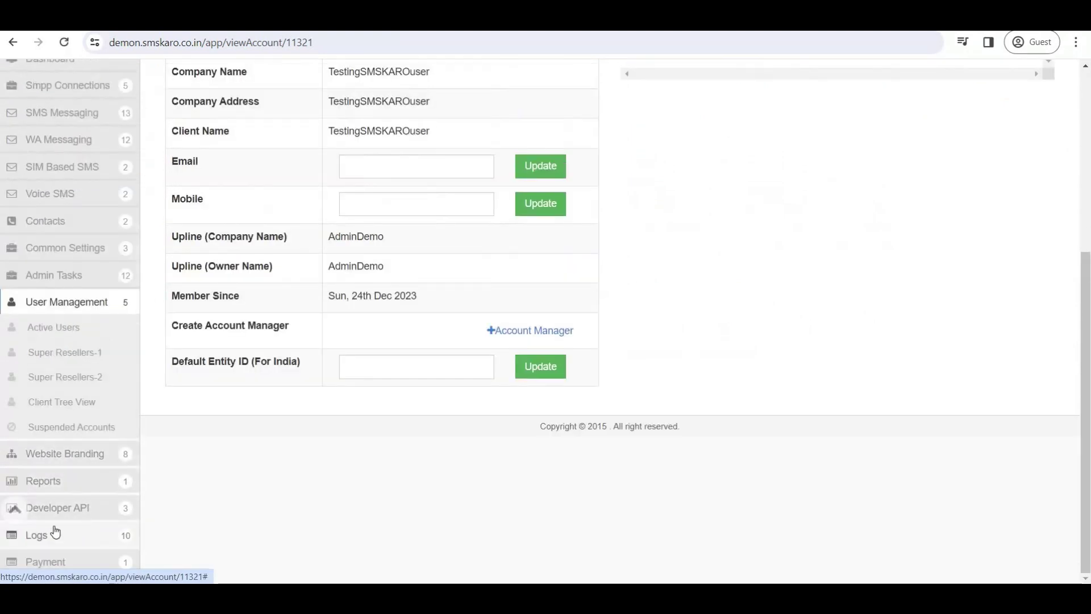
pyautogui.click(38, 539)
pyautogui.click(43, 438)
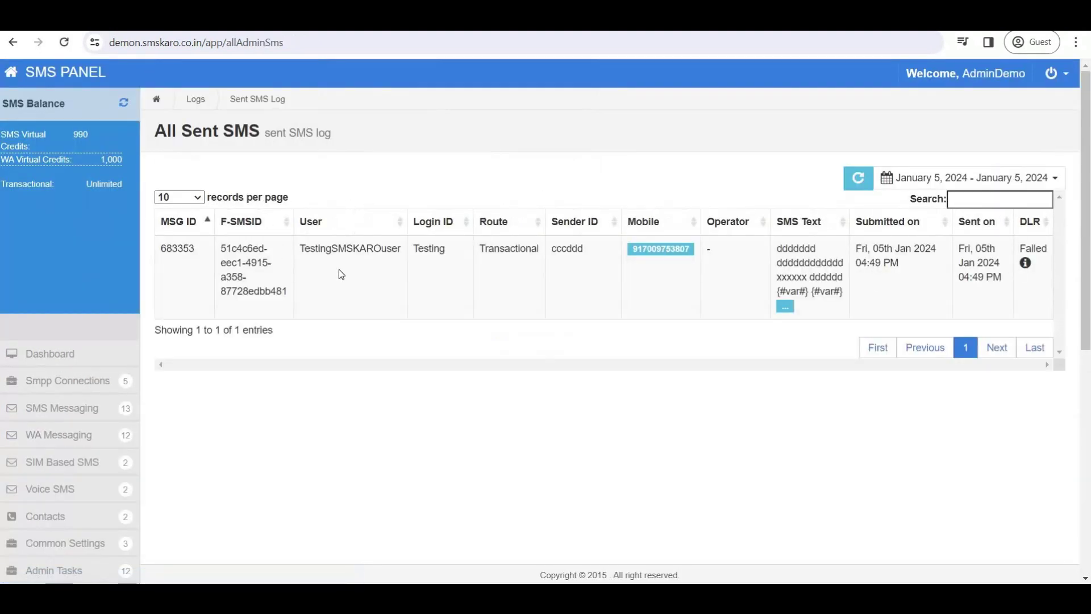
# Check the failed message's DLR code 604 and close the details popover.
pyautogui.click(1026, 263)
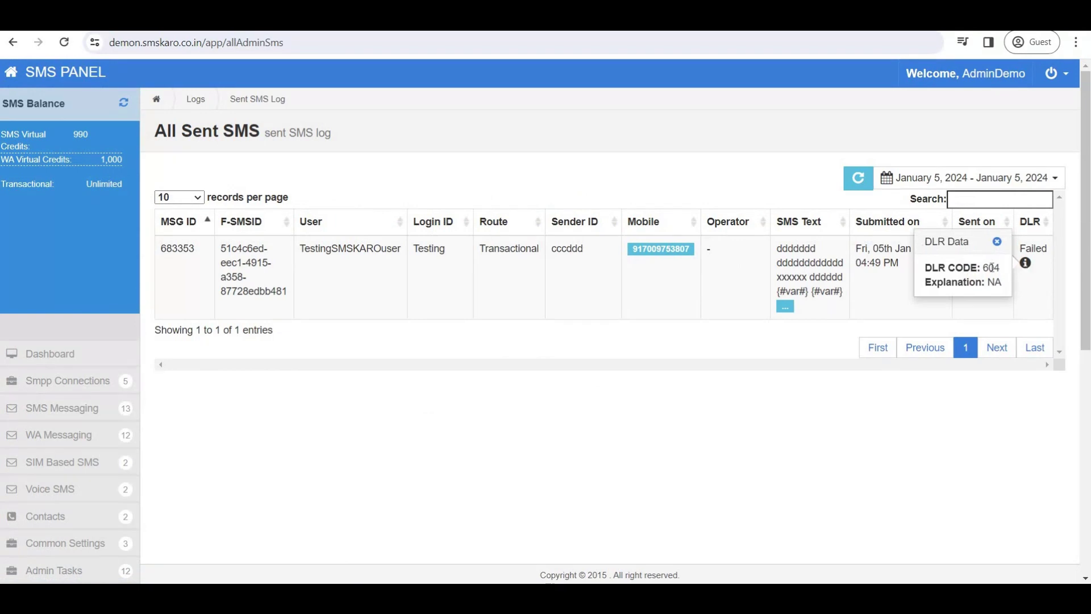
pyautogui.doubleClick(994, 268)
pyautogui.click(995, 243)
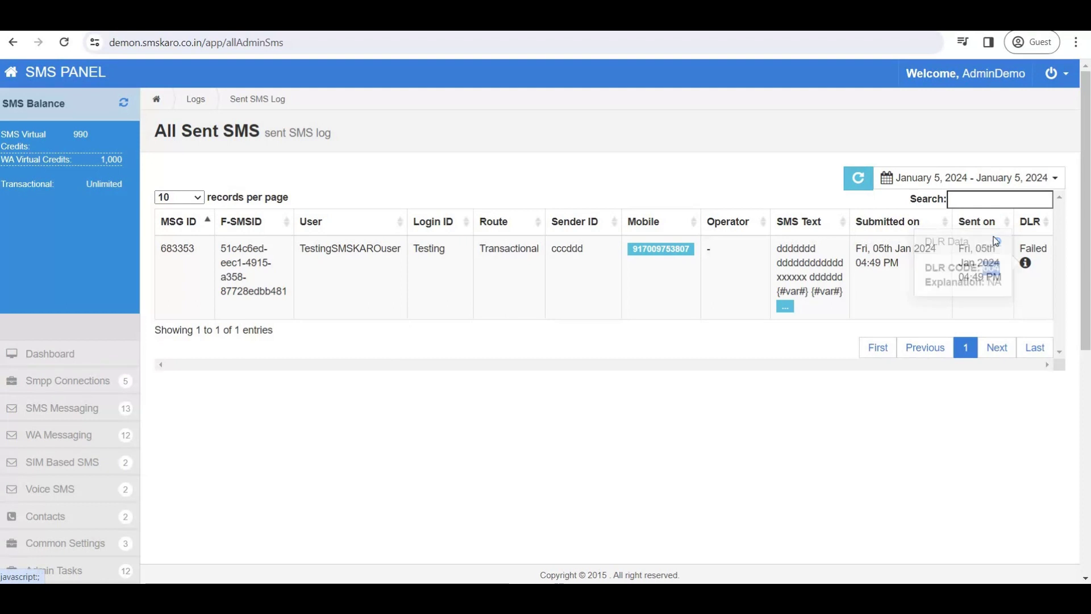